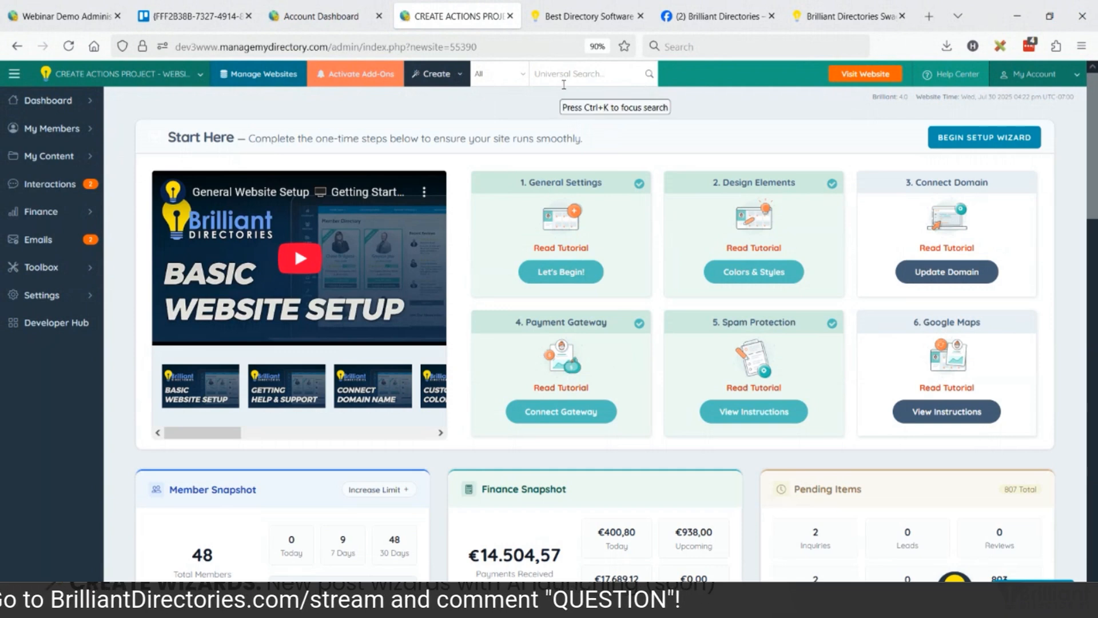
# Start creating a new member and choose Individual as the member type.
pyautogui.click(451, 83)
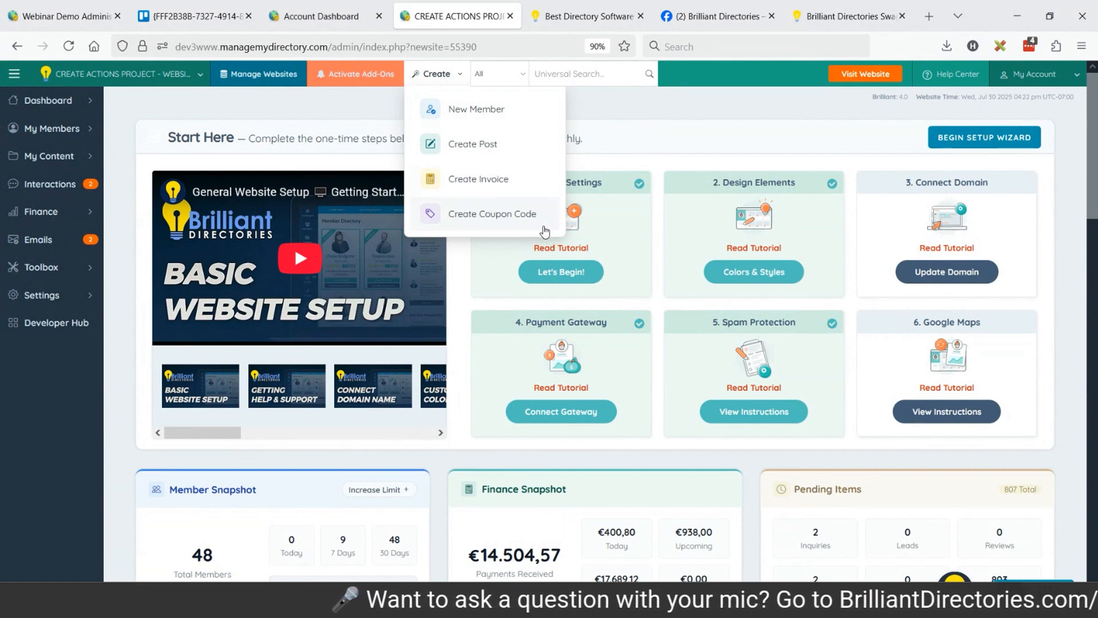
pyautogui.click(475, 111)
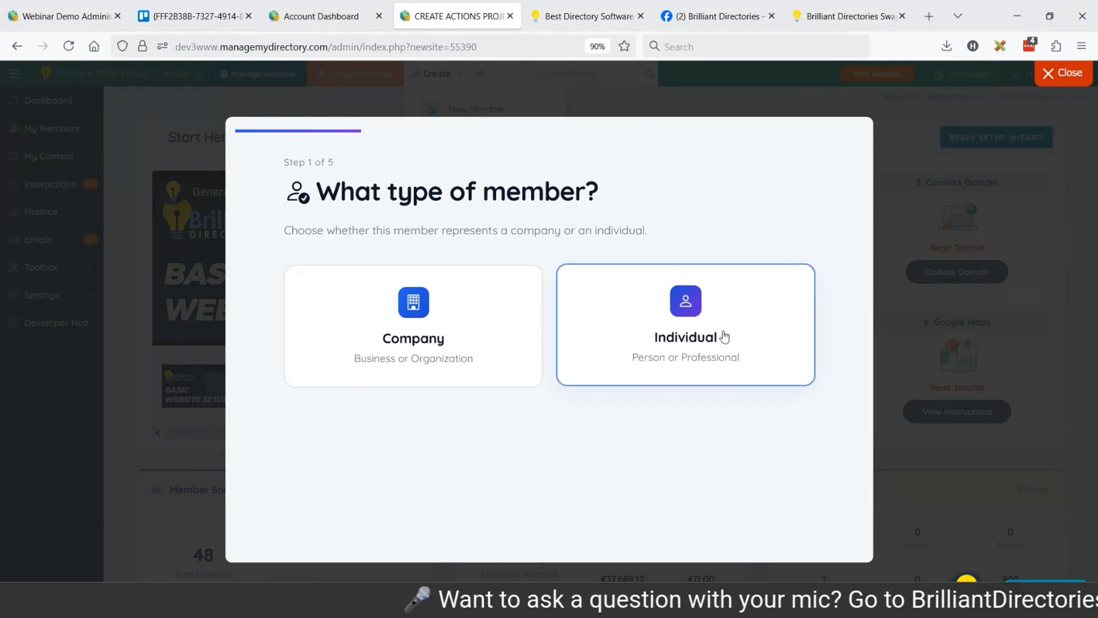
pyautogui.click(630, 299)
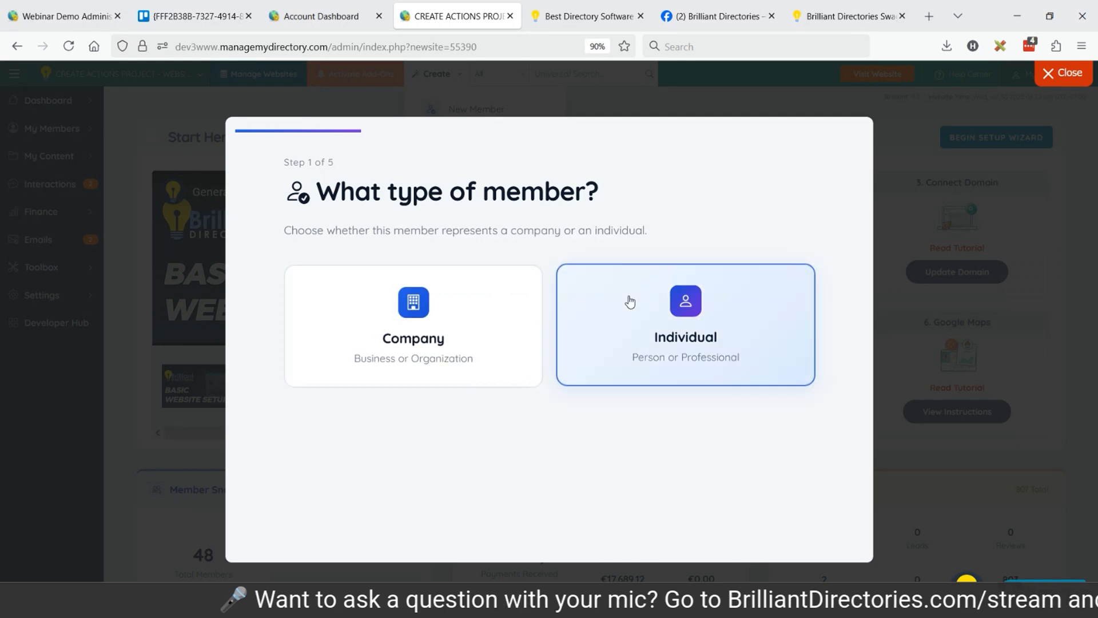
# Enter the member's first and last name and set the company name to "Jones Inc".
pyautogui.click(335, 302)
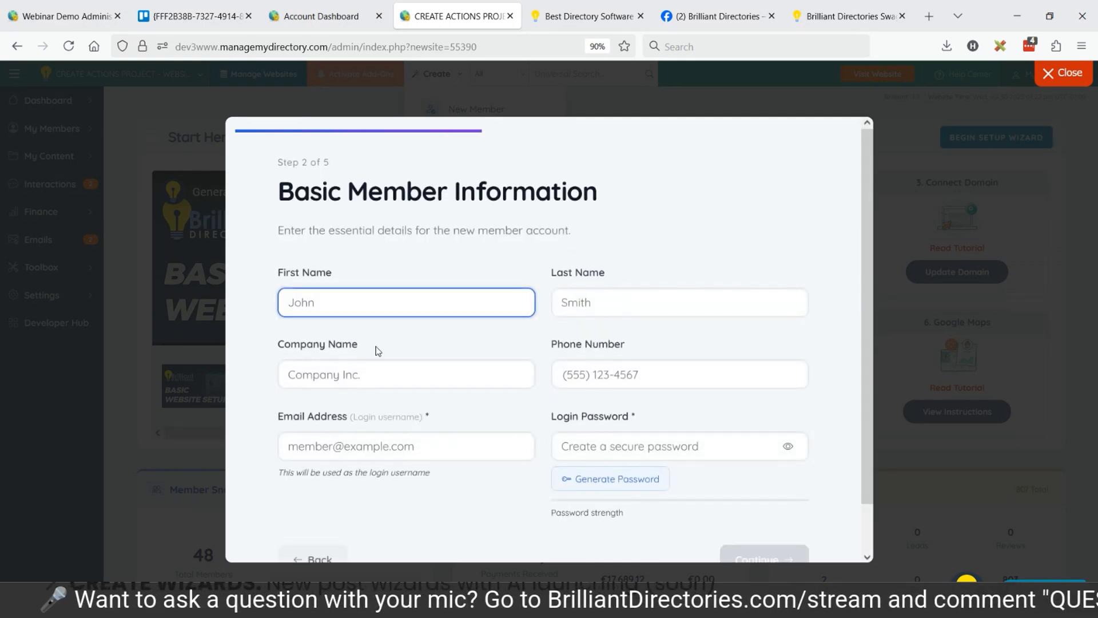
pyautogui.press('Tab')
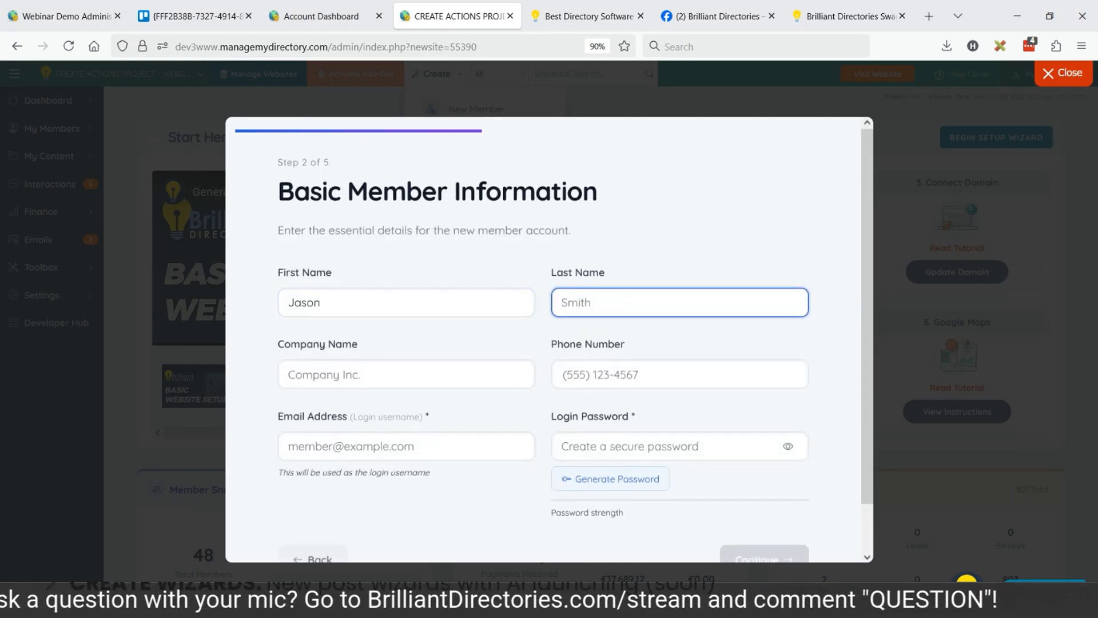
pyautogui.click(319, 376)
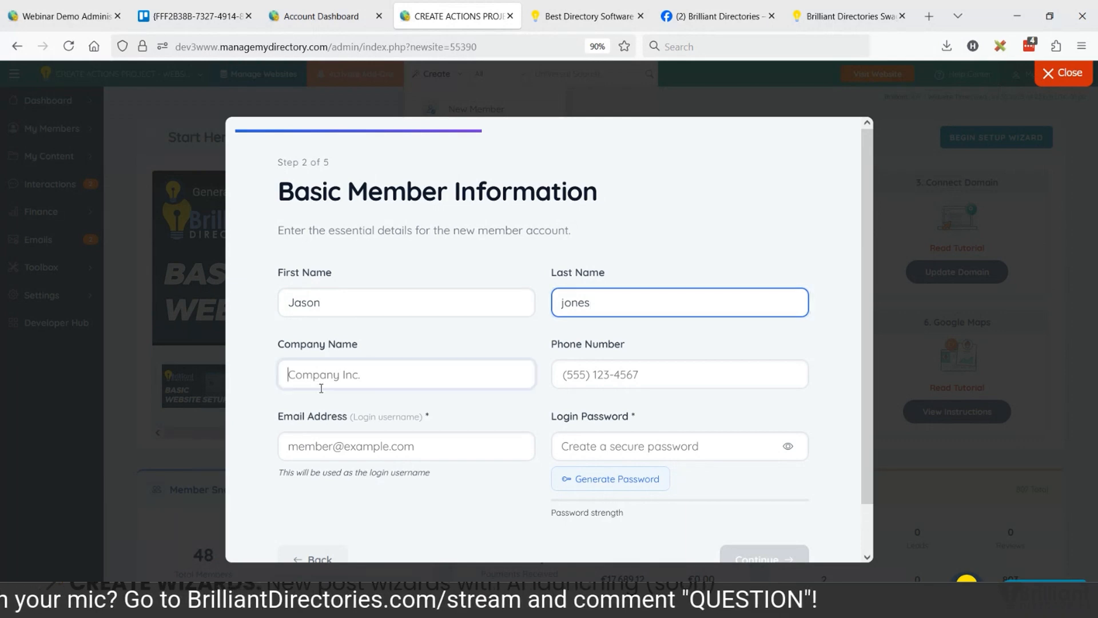
pyautogui.write('Jones Inc')
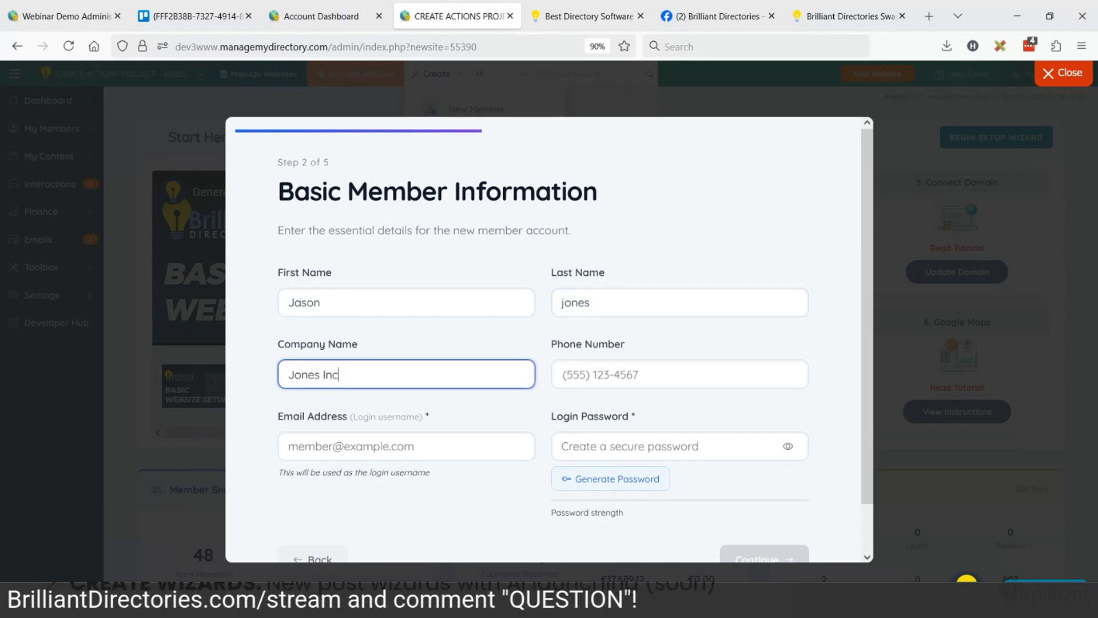
# Fill in the member's phone number and email address.
pyautogui.click(594, 374)
pyautogui.write('310-5')
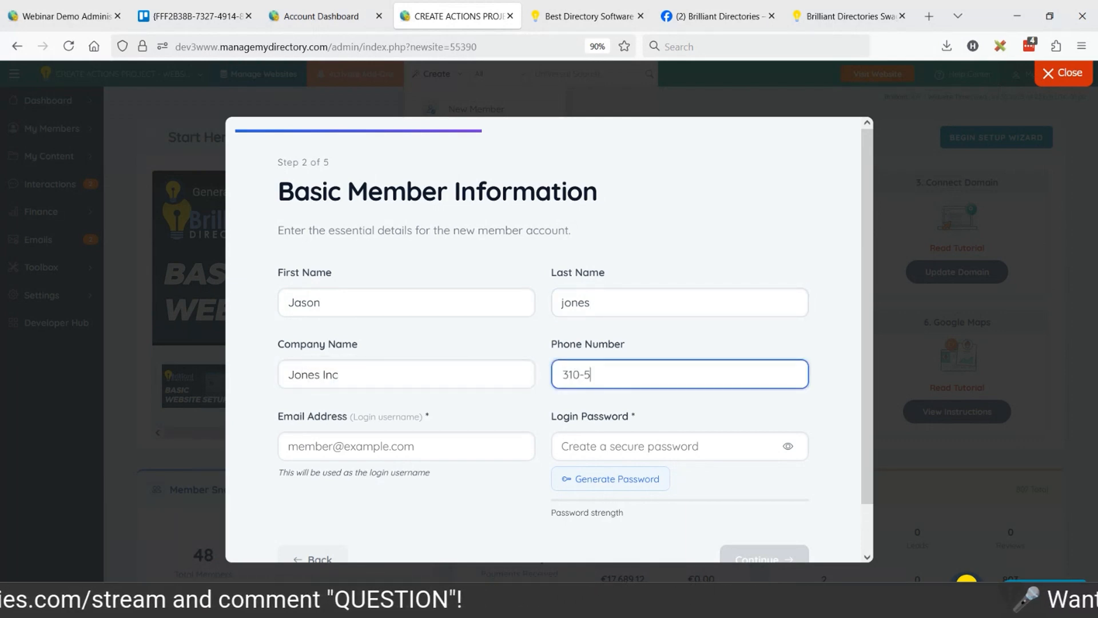
pyautogui.write('55-5555')
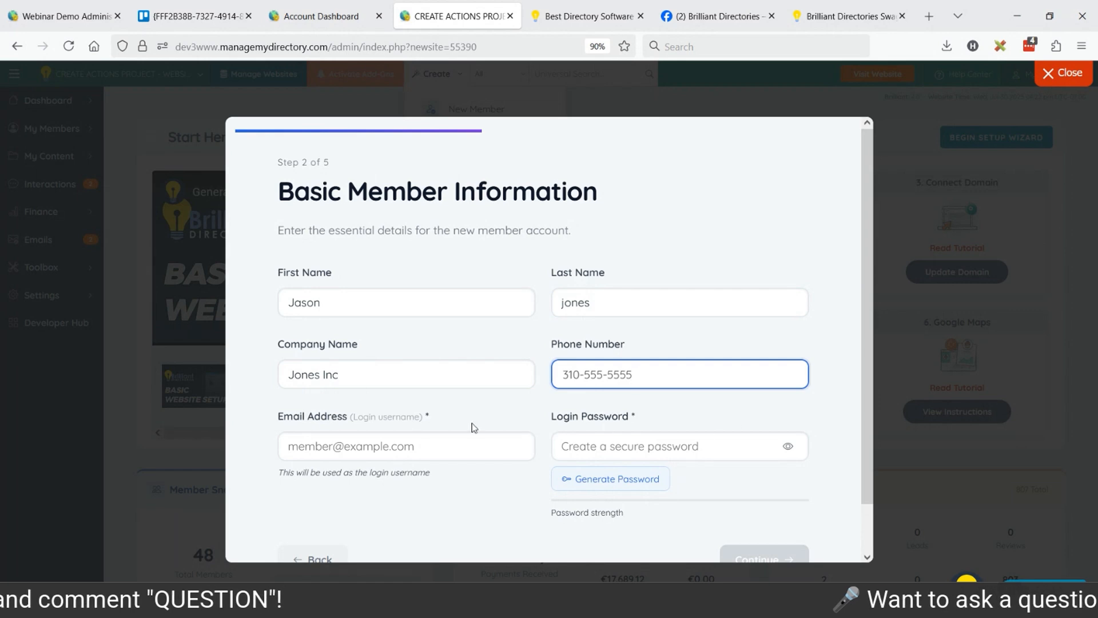
pyautogui.click(463, 446)
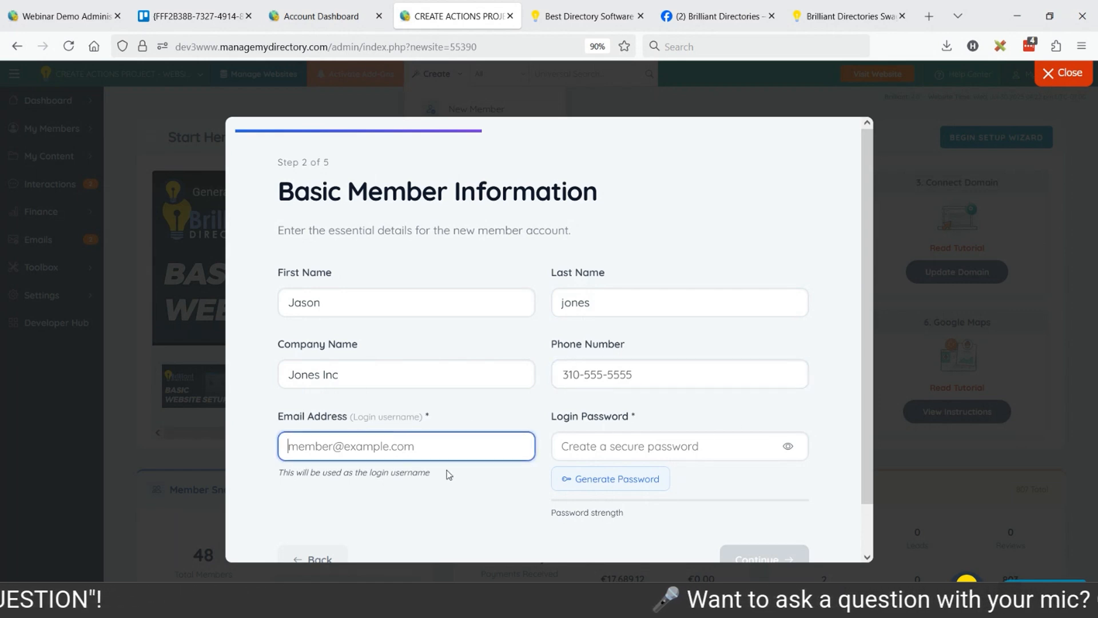
pyautogui.write('jj@j')
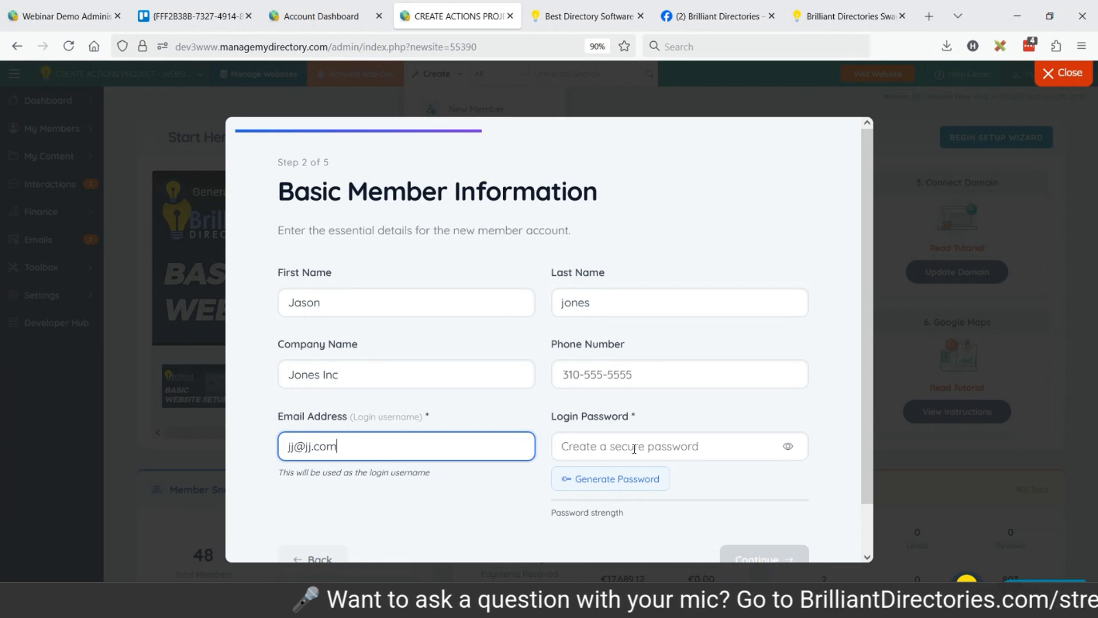
pyautogui.write('j.com')
# Generate a secure login password for the member and reveal it.
pyautogui.scroll(-1, 634, 449)
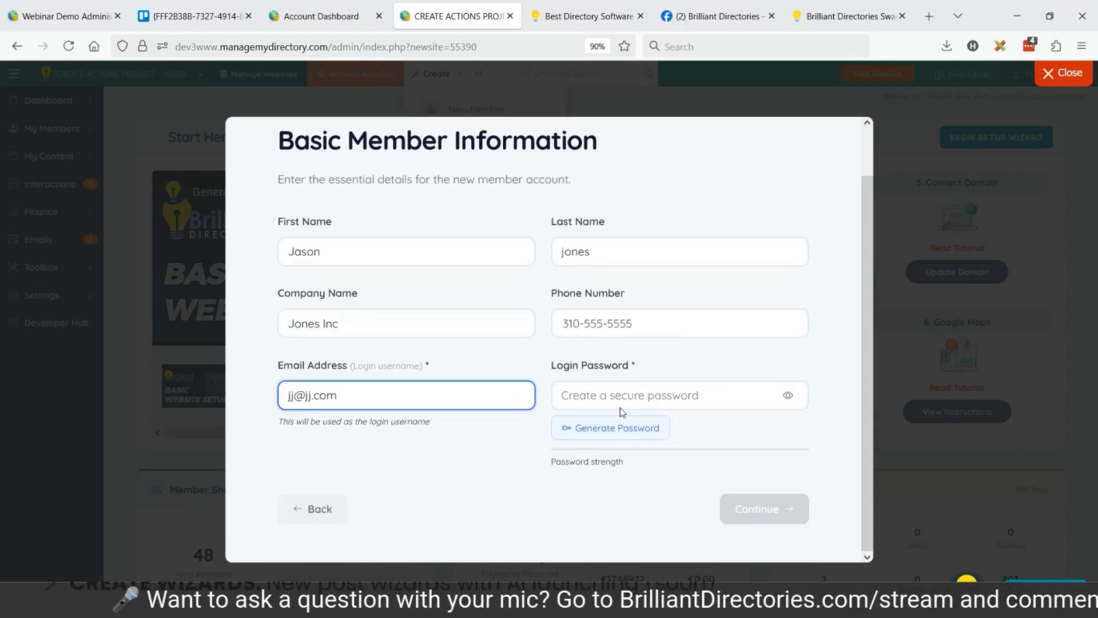
pyautogui.click(620, 437)
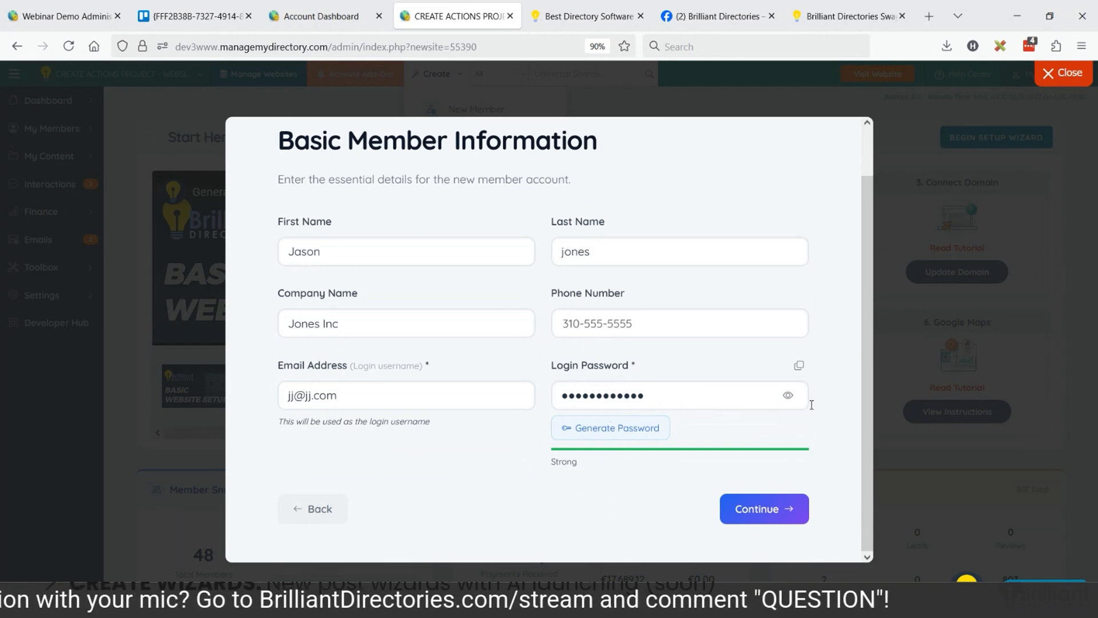
pyautogui.click(788, 396)
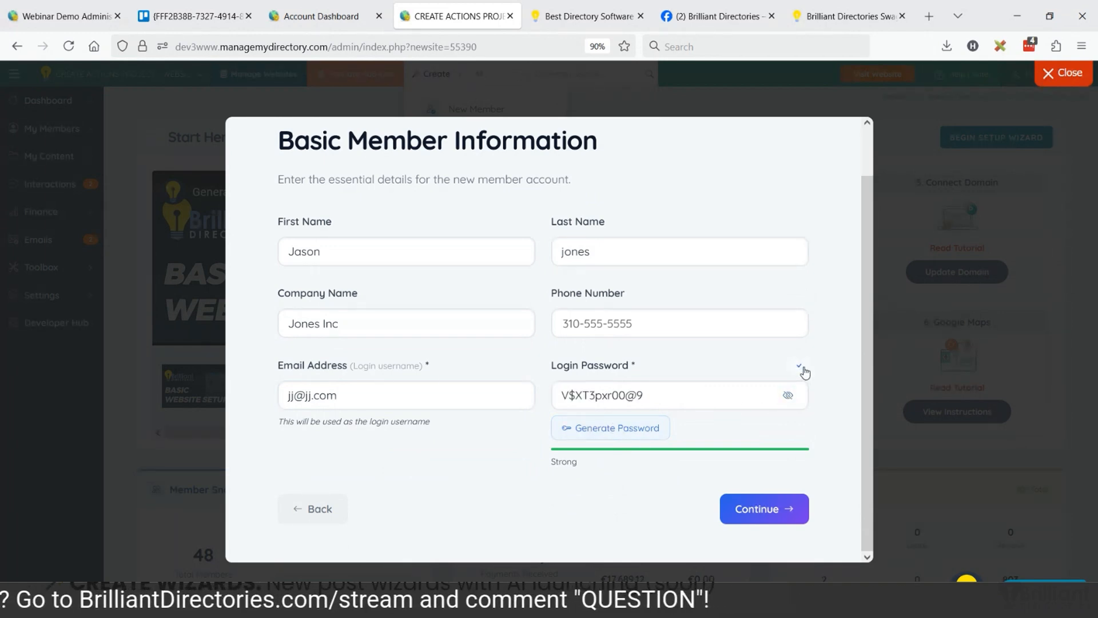
# Paste the copied login password into the browser's search field and continue the member wizard to Account Settings.
pyautogui.click(686, 45)
pyautogui.hotkey('ctrl', 'v')
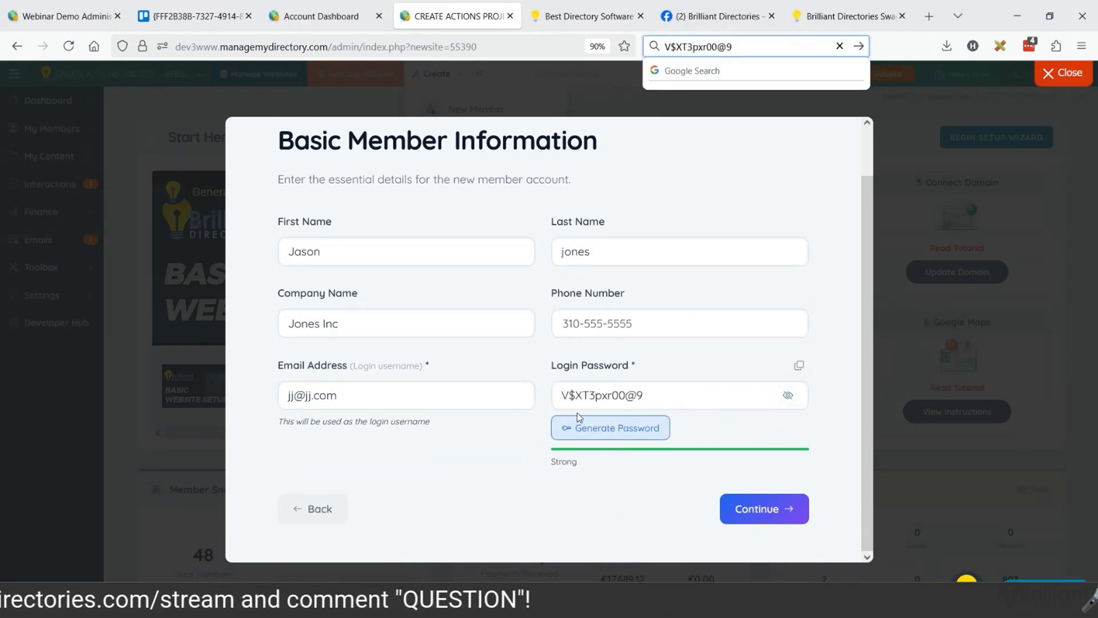
pyautogui.click(765, 504)
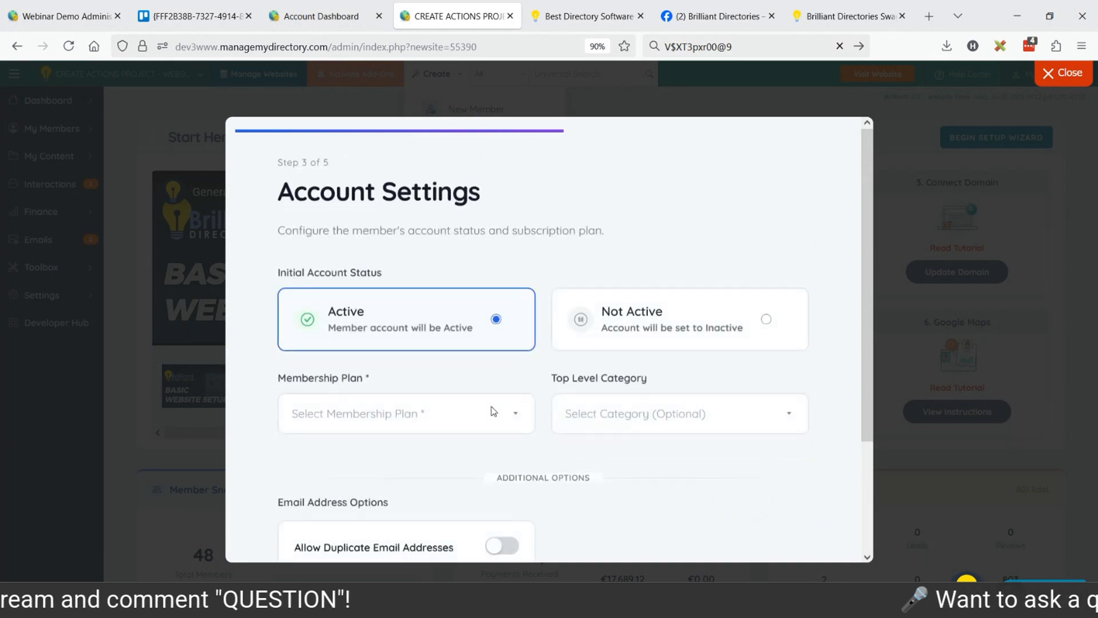
# Try Membership Plan 1 with Send Welcome Email enabled, and switch the plan to Membership Plan 3.
pyautogui.scroll(-1, 461, 323)
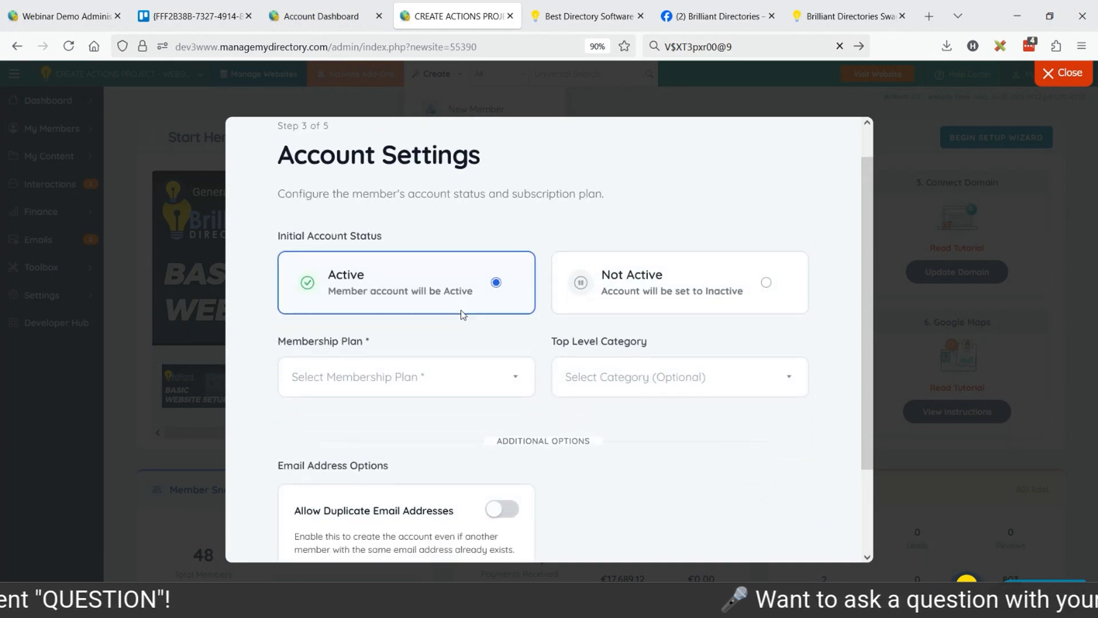
pyautogui.scroll(-3, 462, 315)
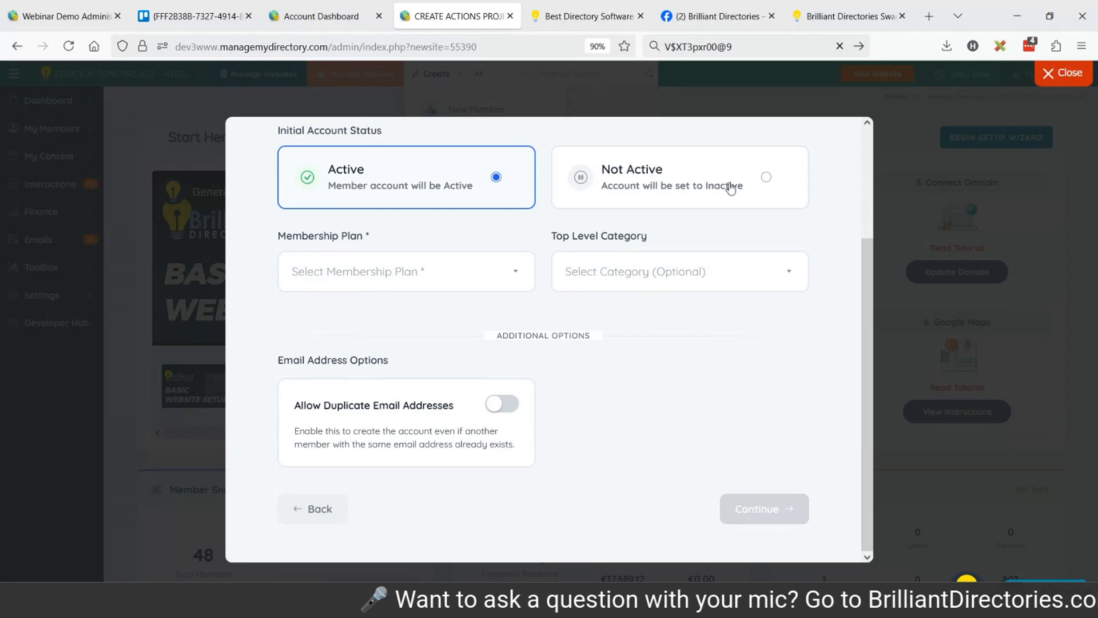
pyautogui.click(373, 279)
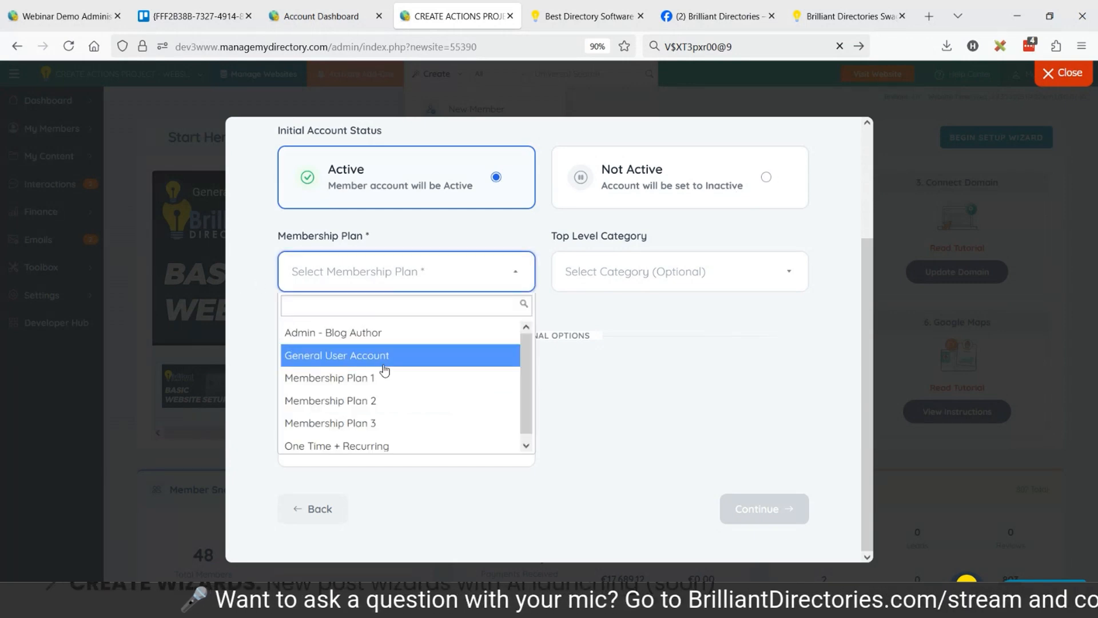
pyautogui.click(367, 379)
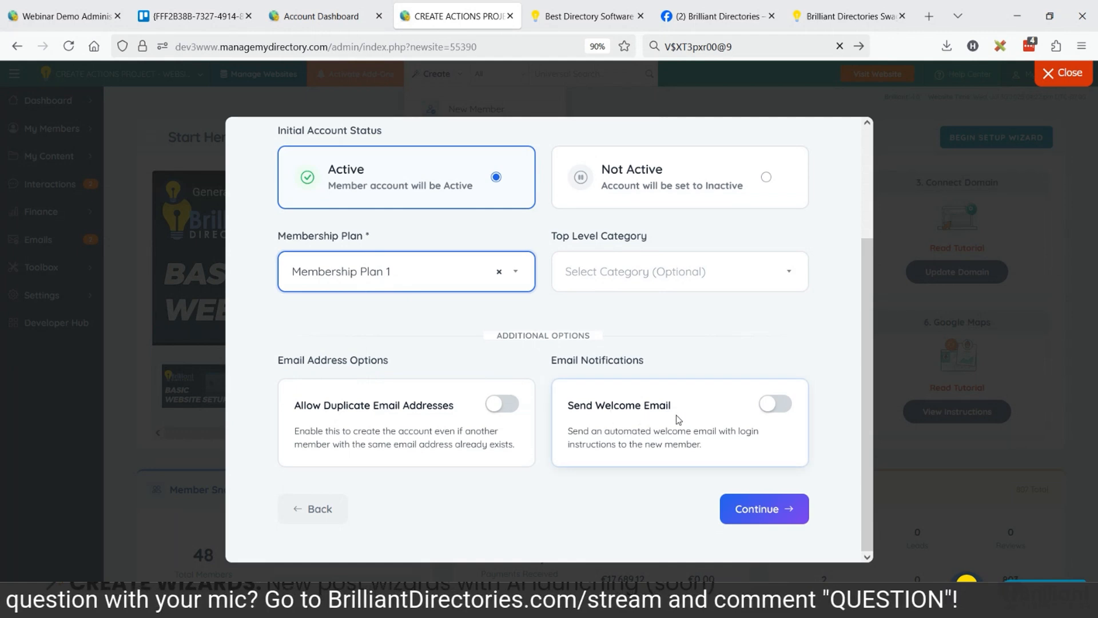
pyautogui.click(774, 404)
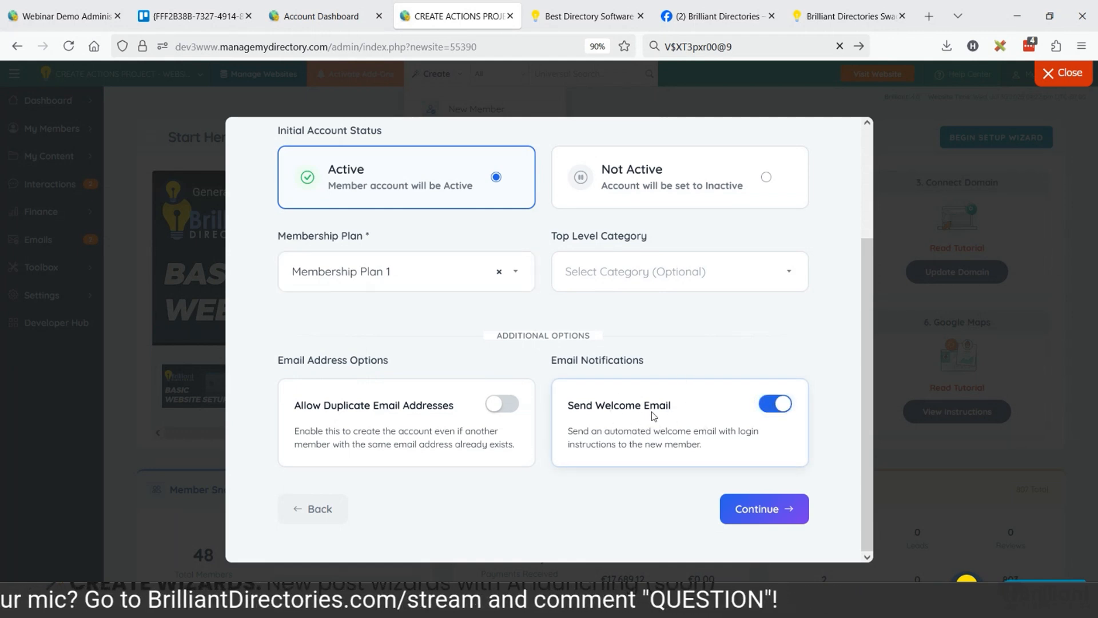
pyautogui.click(353, 269)
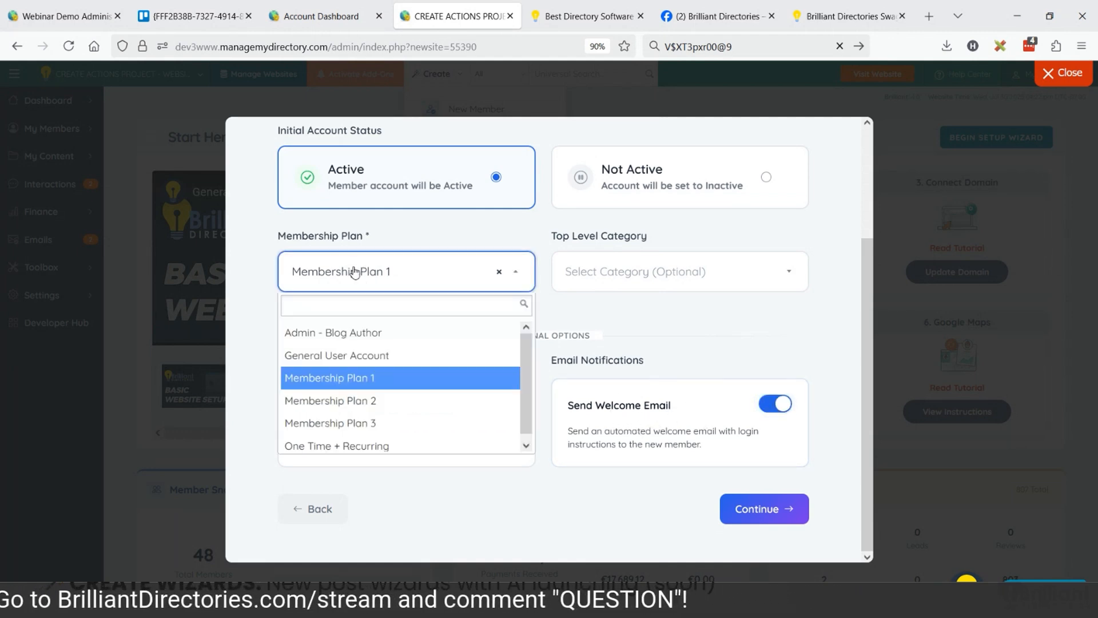
pyautogui.click(345, 424)
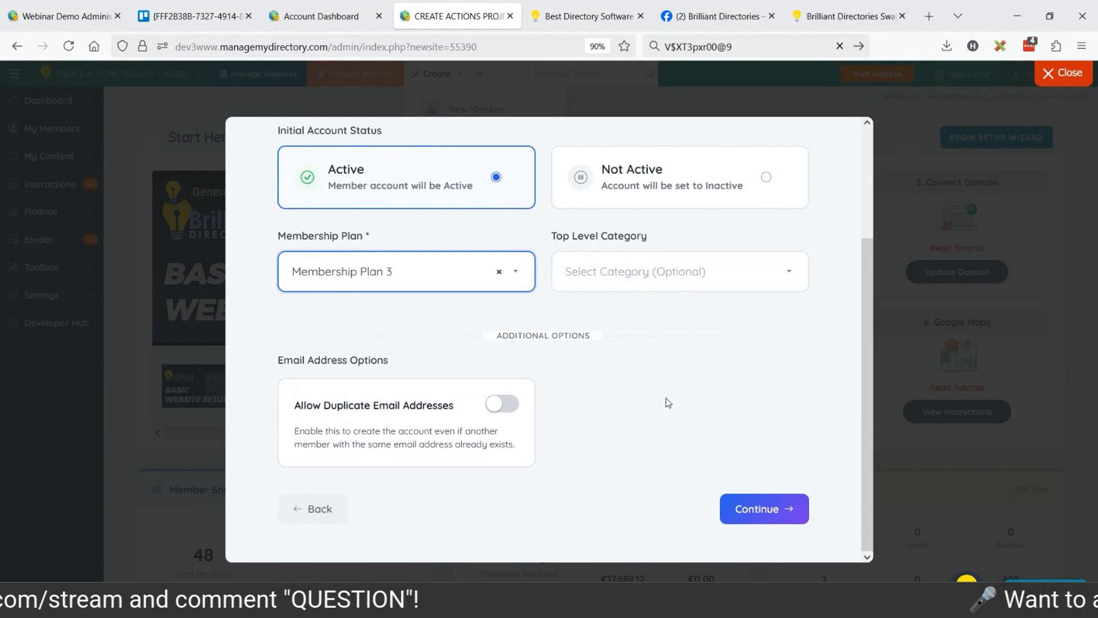
# Set the membership plan to Membership Plan 1 and enable Allow Duplicate Email Addresses.
pyautogui.click(434, 284)
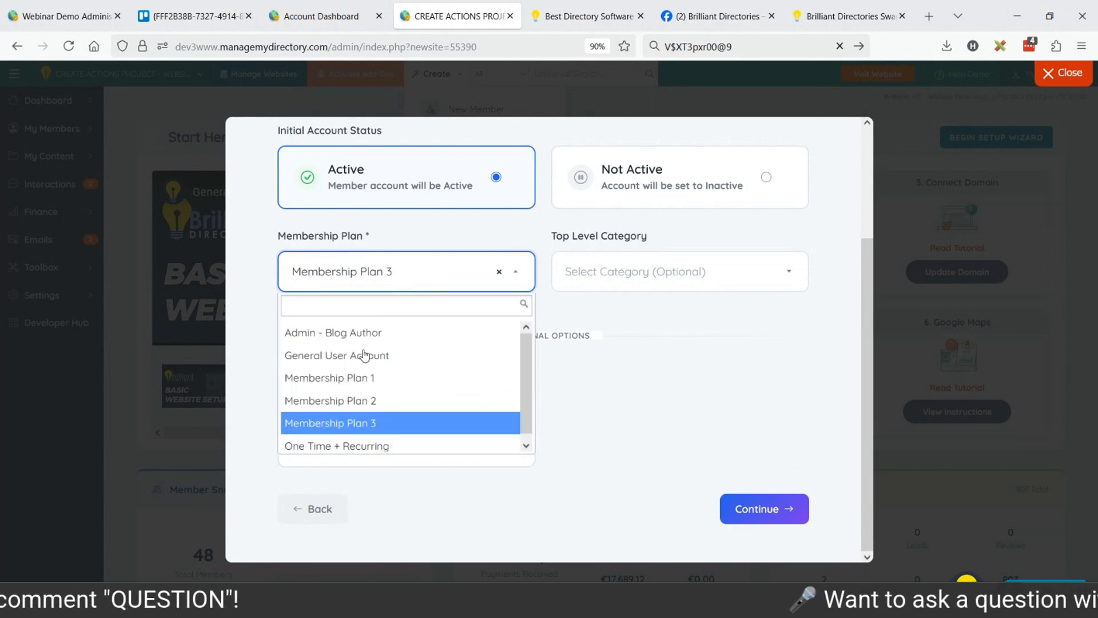
pyautogui.click(378, 378)
pyautogui.click(502, 404)
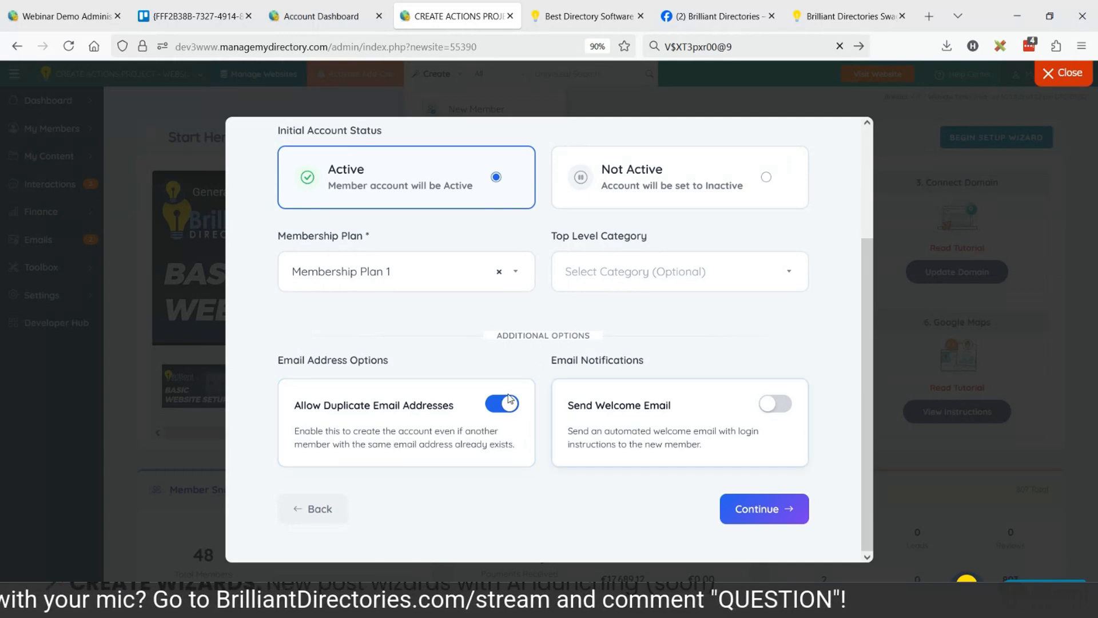
pyautogui.click(495, 413)
pyautogui.click(495, 413)
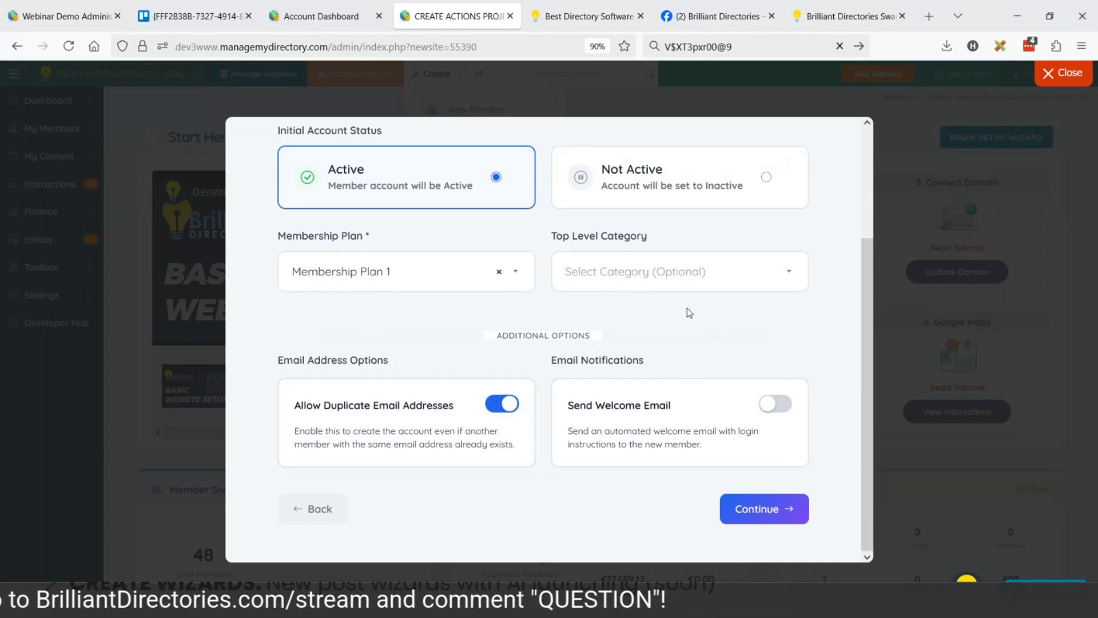
# Set the member's top level category to Top-Level Category.
pyautogui.click(652, 272)
pyautogui.click(646, 279)
pyautogui.click(647, 280)
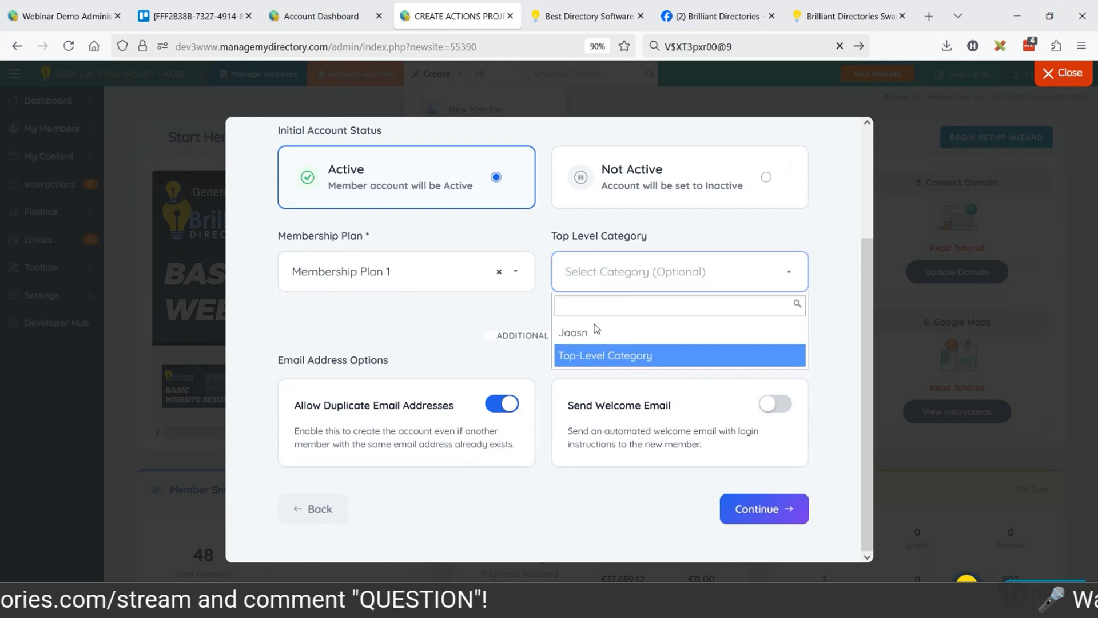
pyautogui.click(608, 353)
# Continue to the review summary, check the entered details and create the member.
pyautogui.click(765, 509)
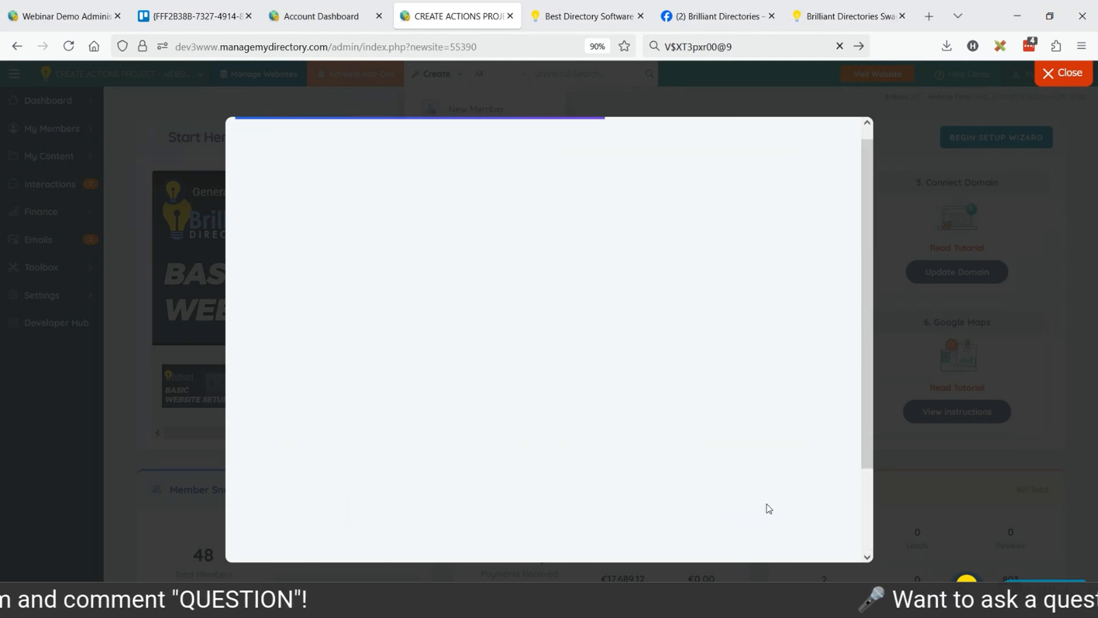
pyautogui.scroll(-3, 554, 260)
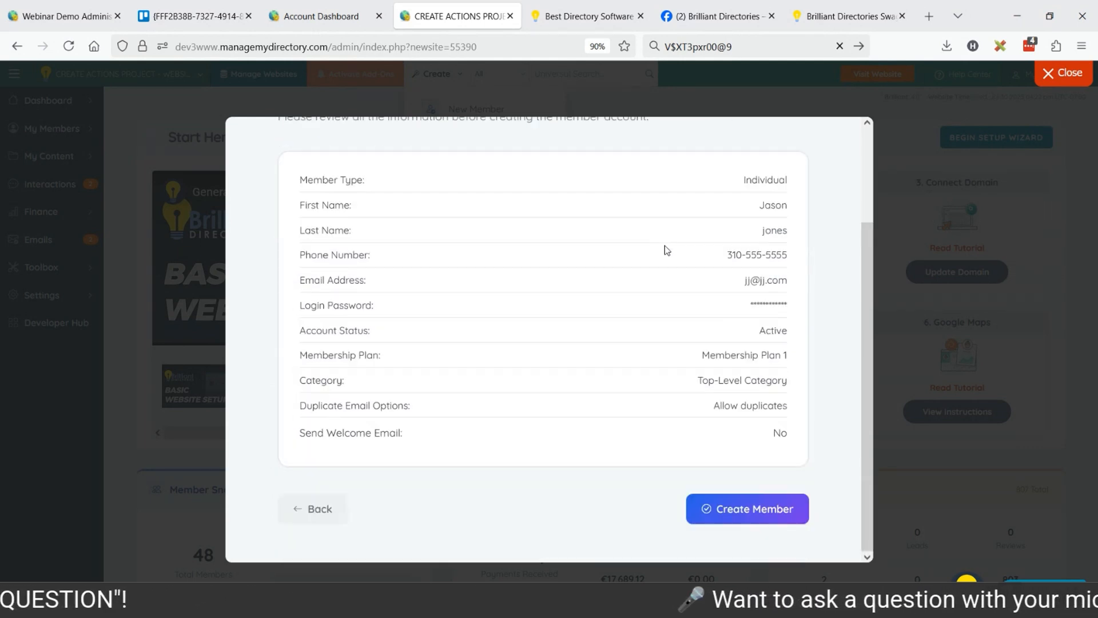
pyautogui.click(738, 522)
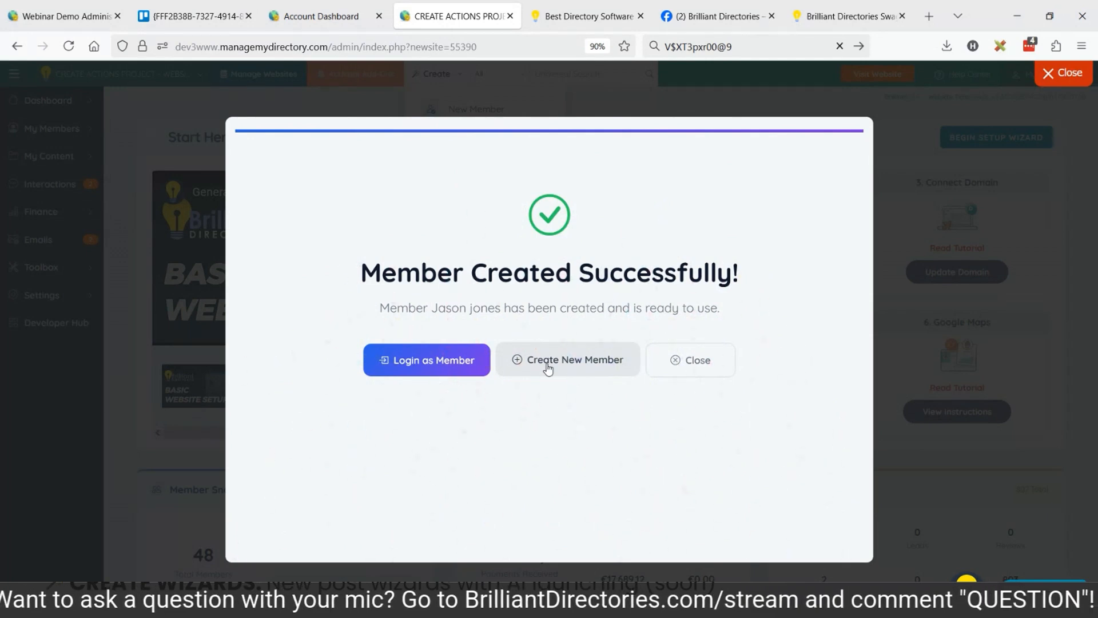
# Log in as the new member, examine the Basic Information contact form, and return to the admin dashboard.
pyautogui.click(446, 365)
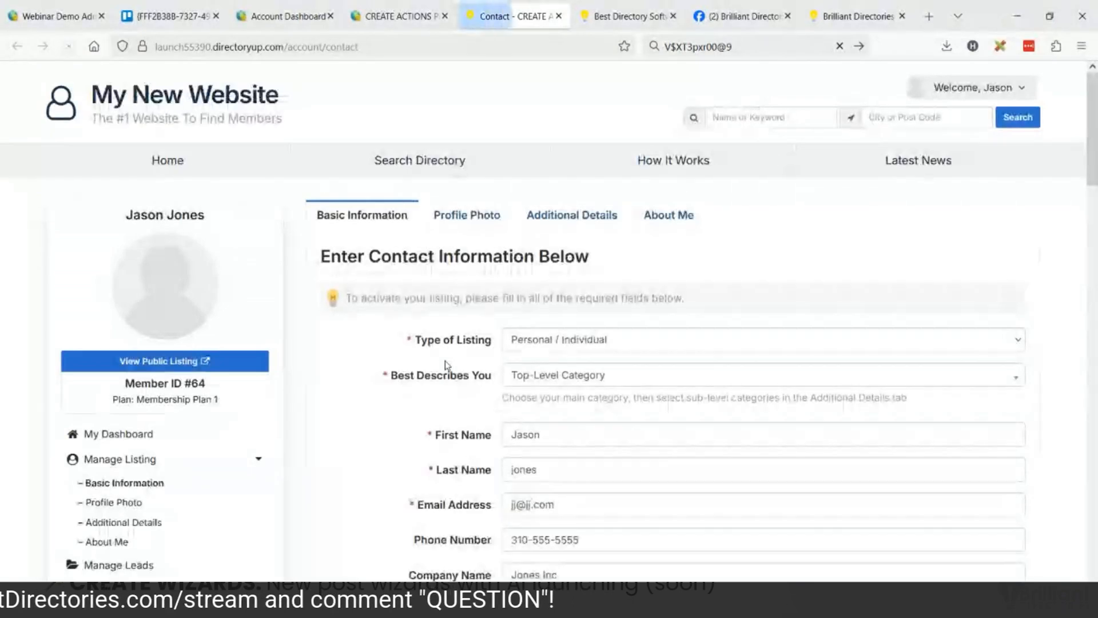
pyautogui.scroll(-3, 522, 261)
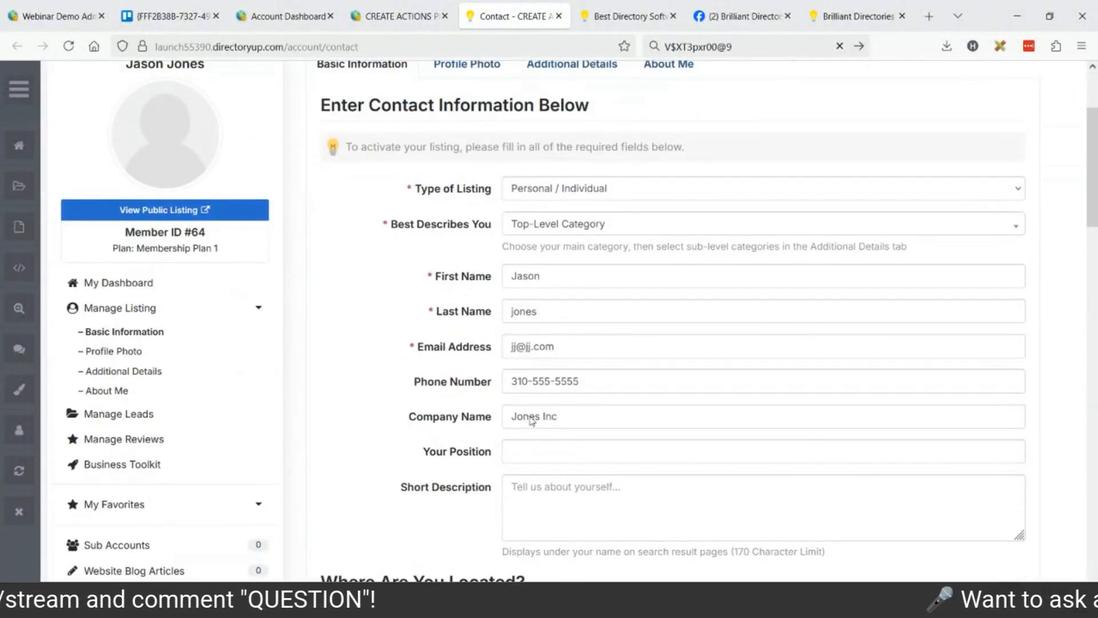
pyautogui.click(536, 449)
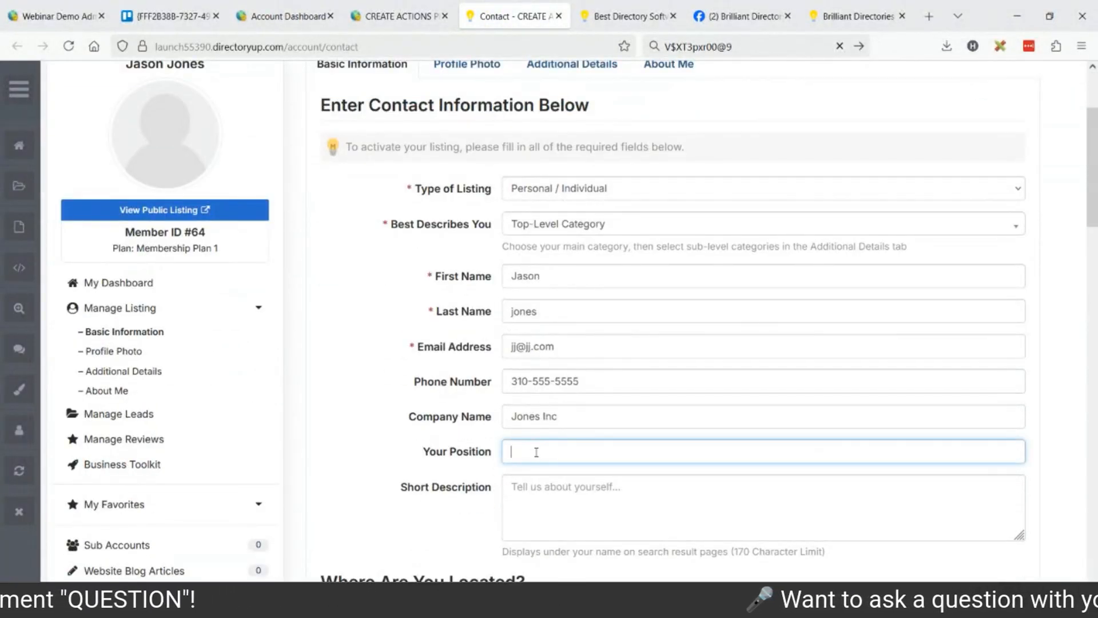
pyautogui.scroll(-3, 540, 323)
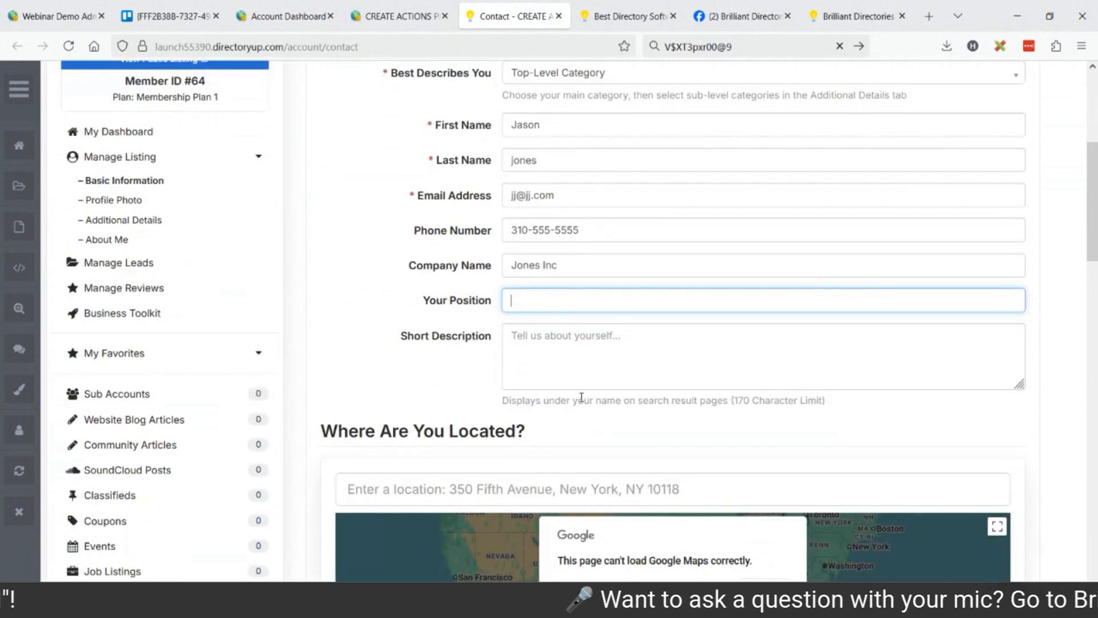
pyautogui.scroll(6, 556, 371)
pyautogui.click(393, 11)
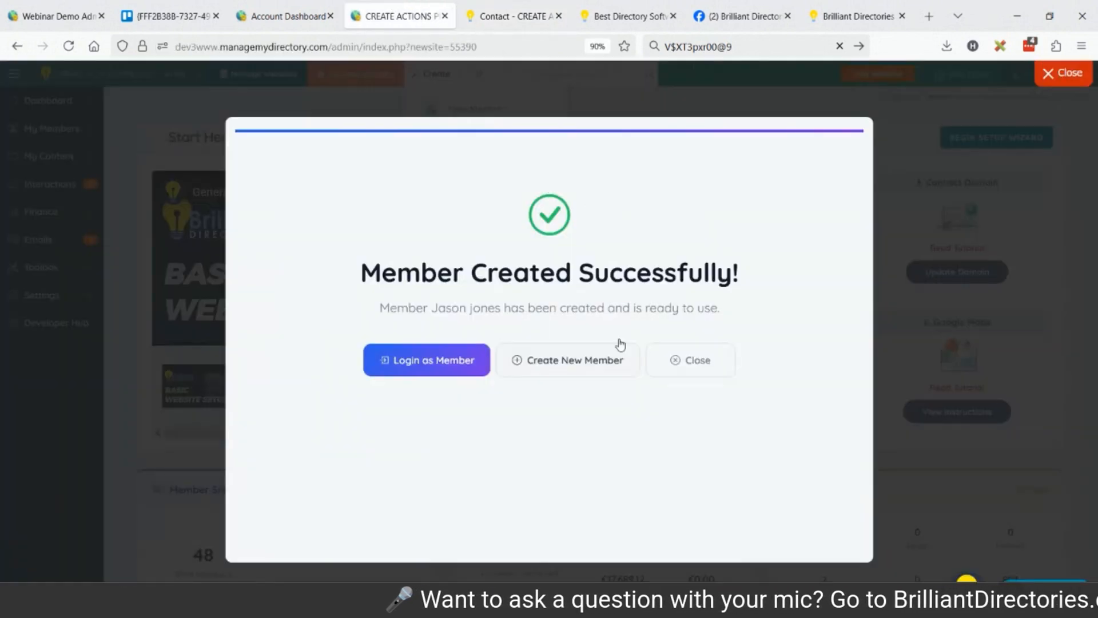
pyautogui.click(572, 367)
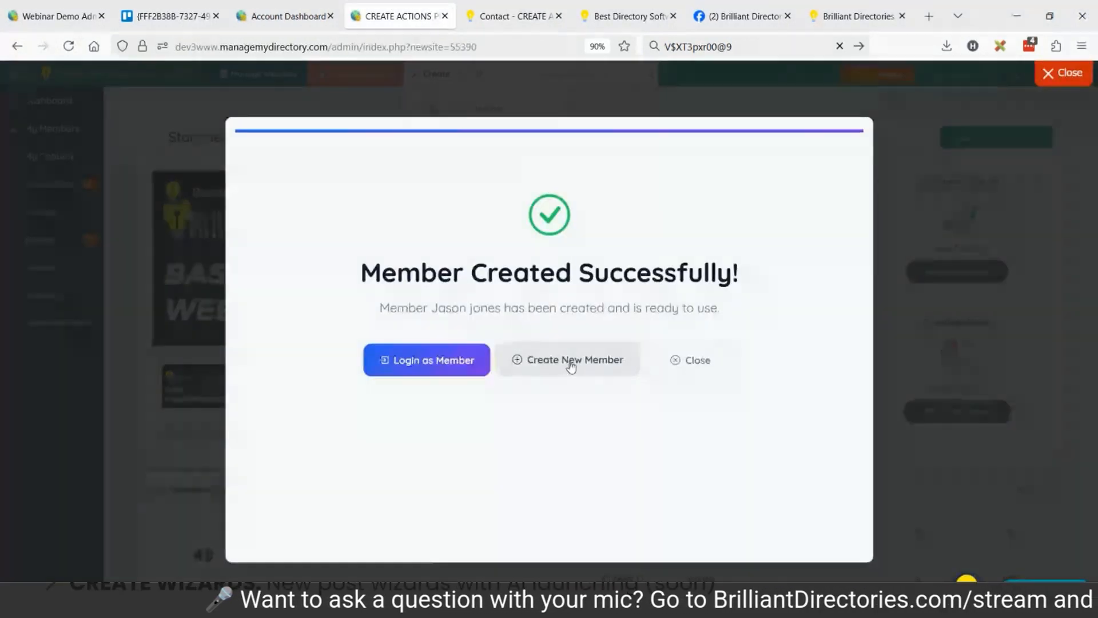
pyautogui.click(572, 361)
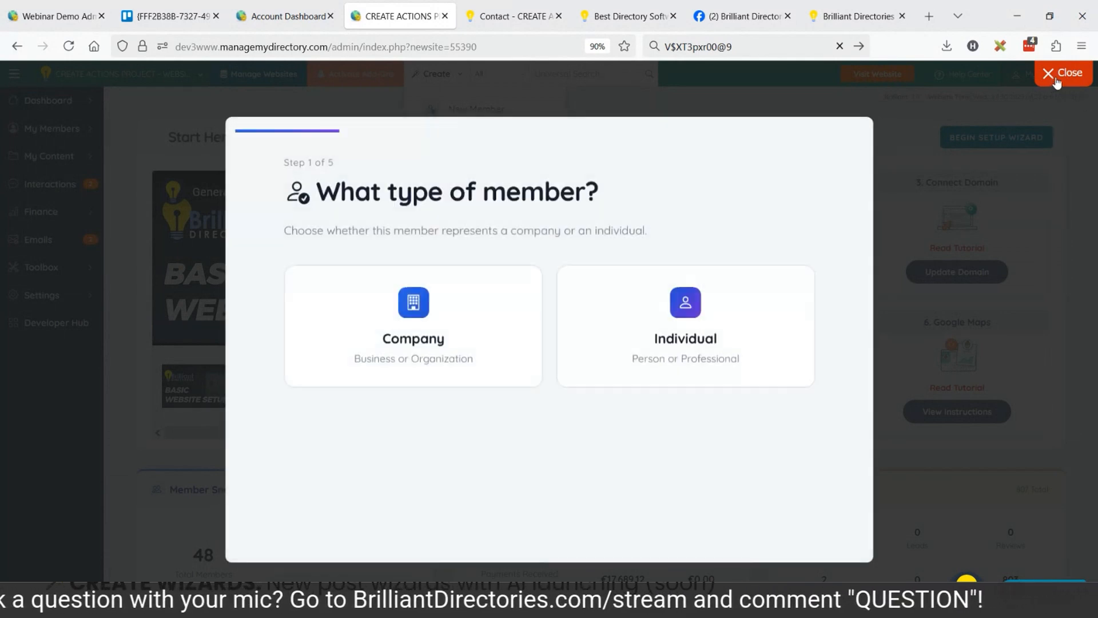
pyautogui.click(1059, 74)
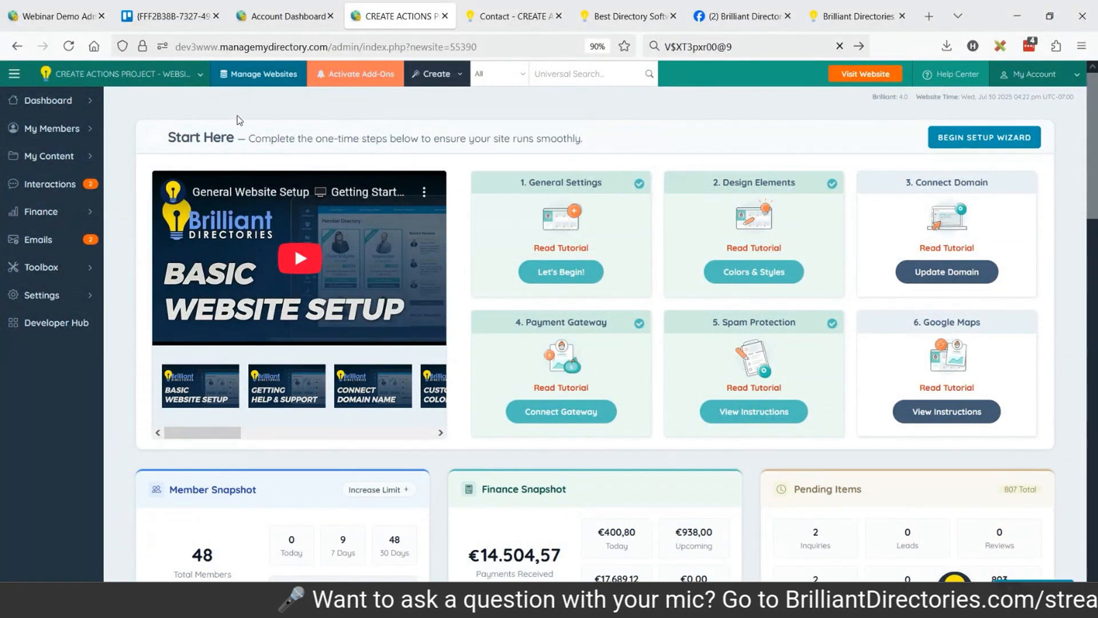
# Open the member search page in a new browser tab and look over the available Create options.
pyautogui.moveTo(52, 128)
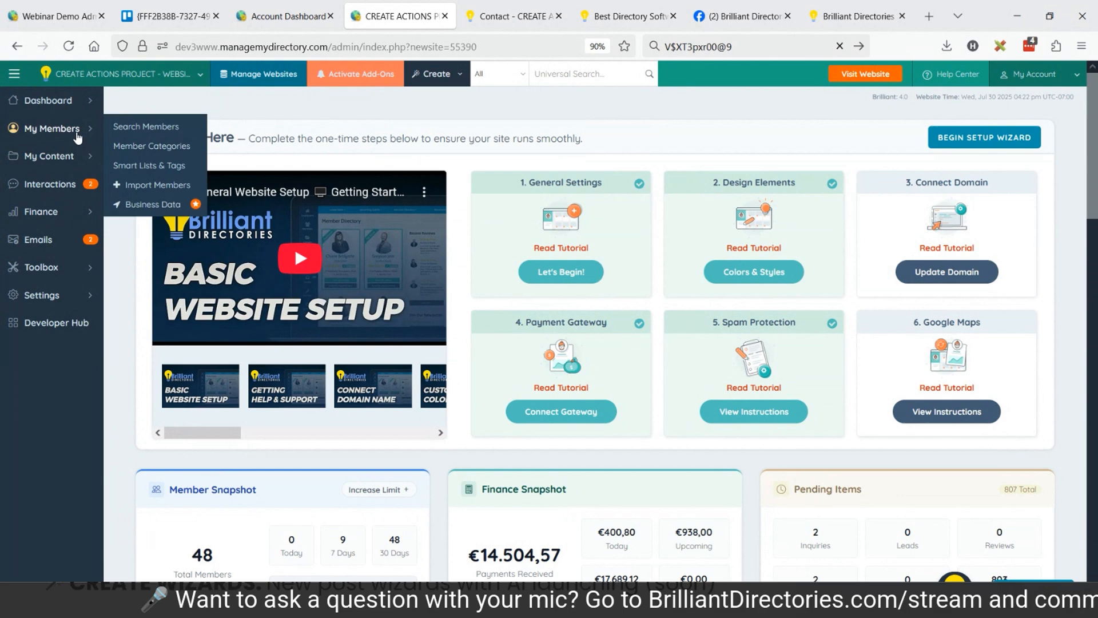
pyautogui.middleClick(146, 128)
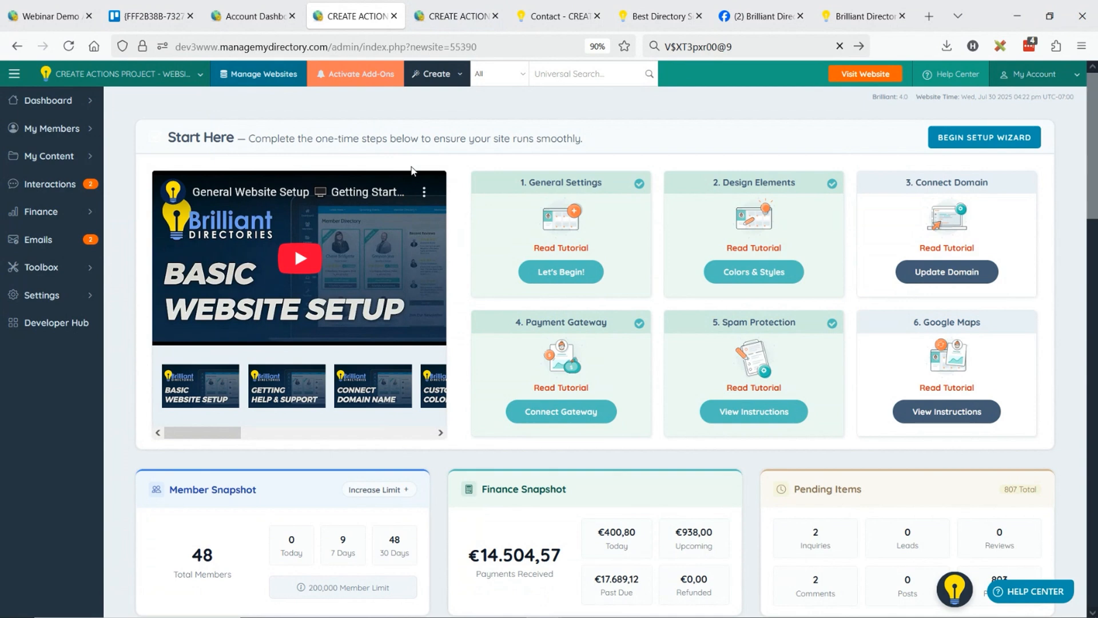
pyautogui.click(451, 16)
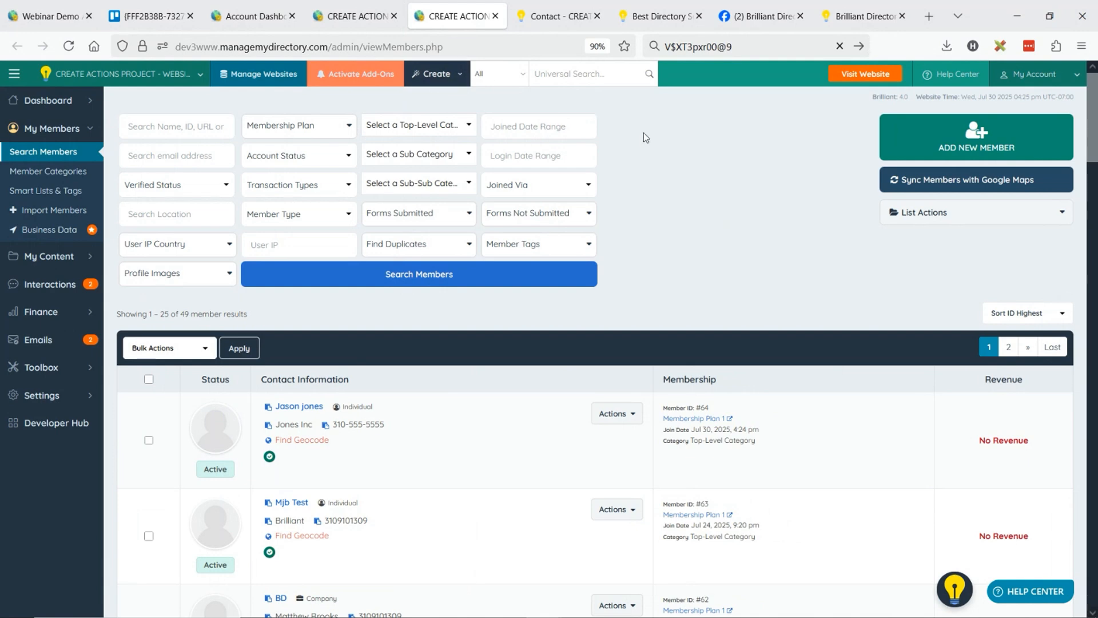
pyautogui.click(434, 76)
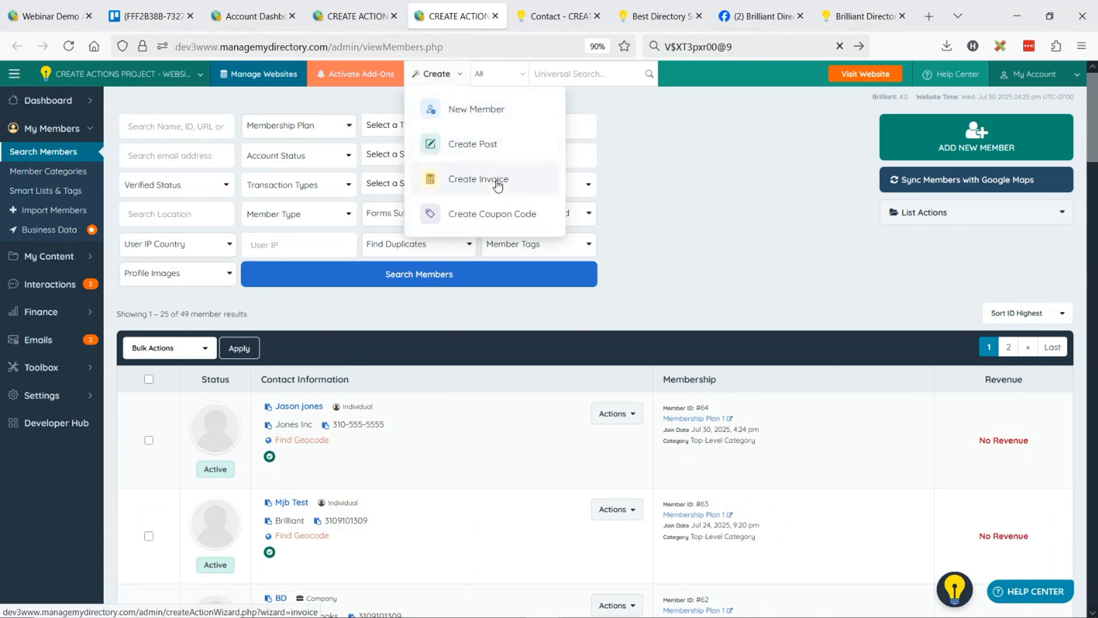
pyautogui.click(679, 181)
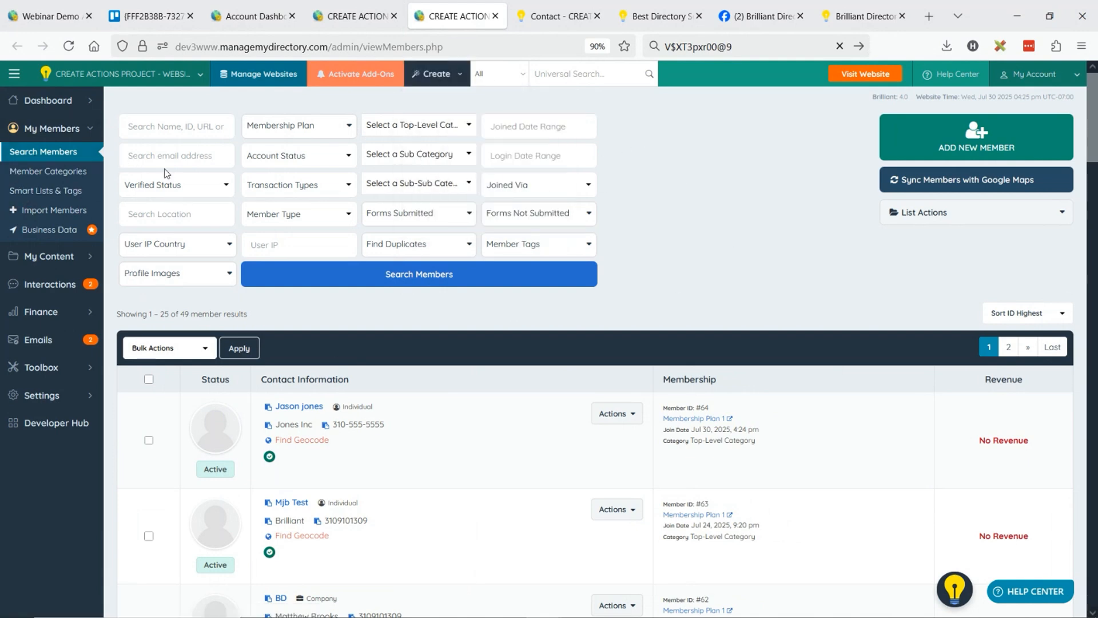
# Open the newest member's payment history and start a new order to examine its membership plan choices.
pyautogui.click(599, 425)
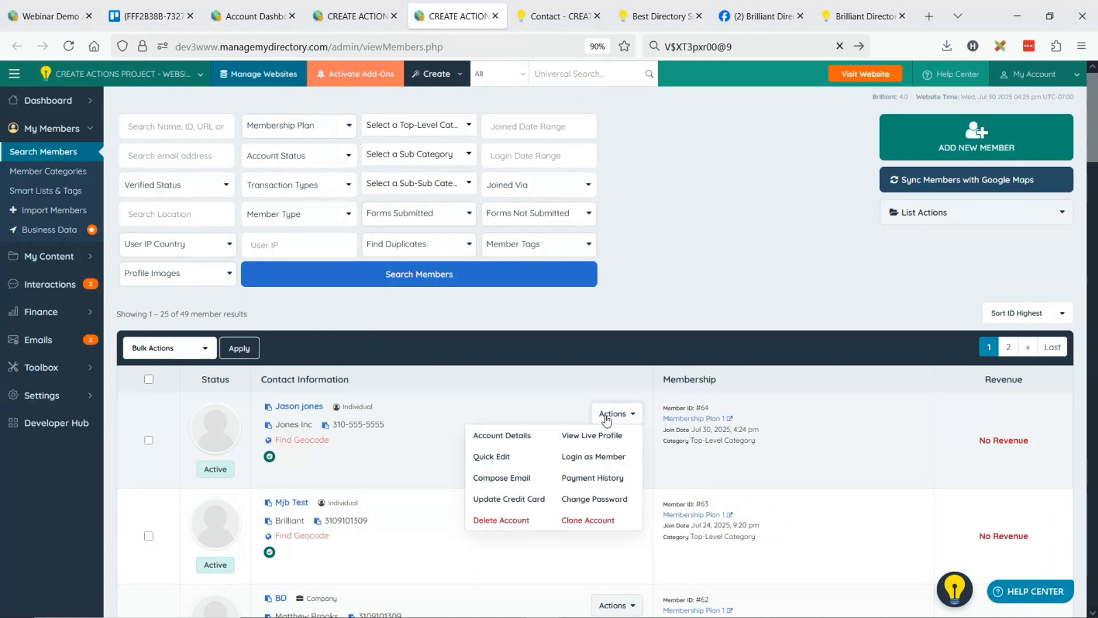
pyautogui.click(597, 480)
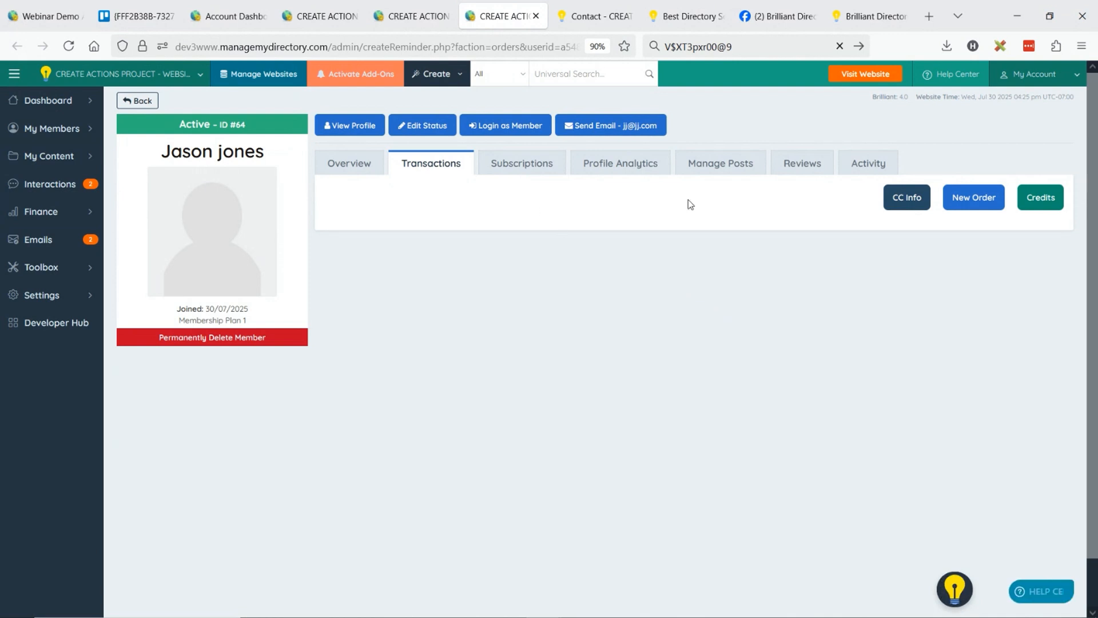
pyautogui.click(977, 206)
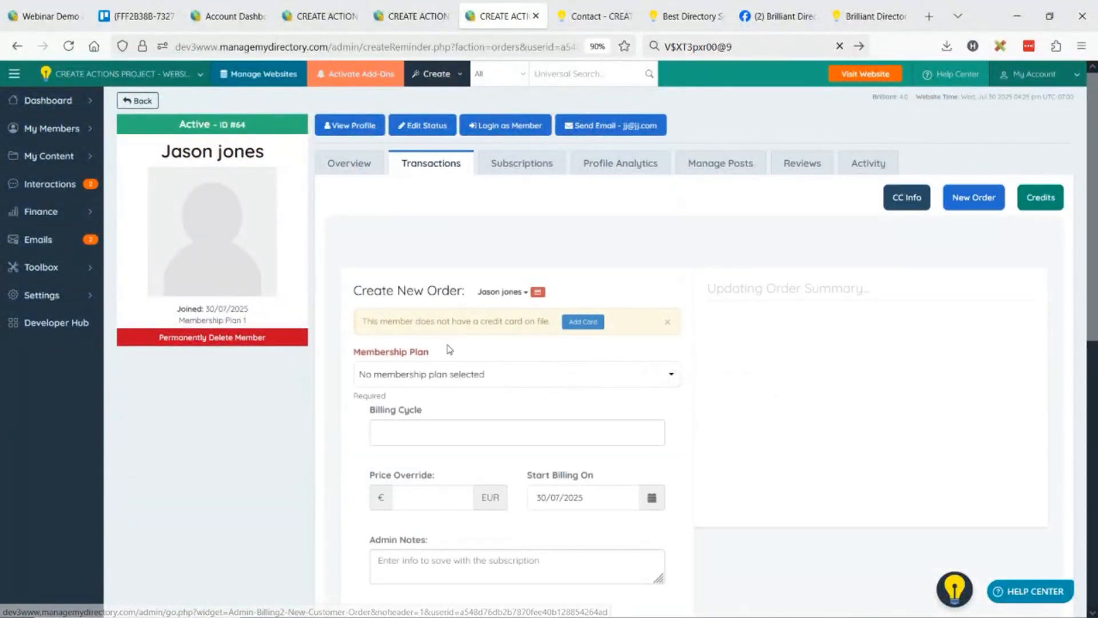
pyautogui.scroll(-3, 527, 378)
pyautogui.click(465, 244)
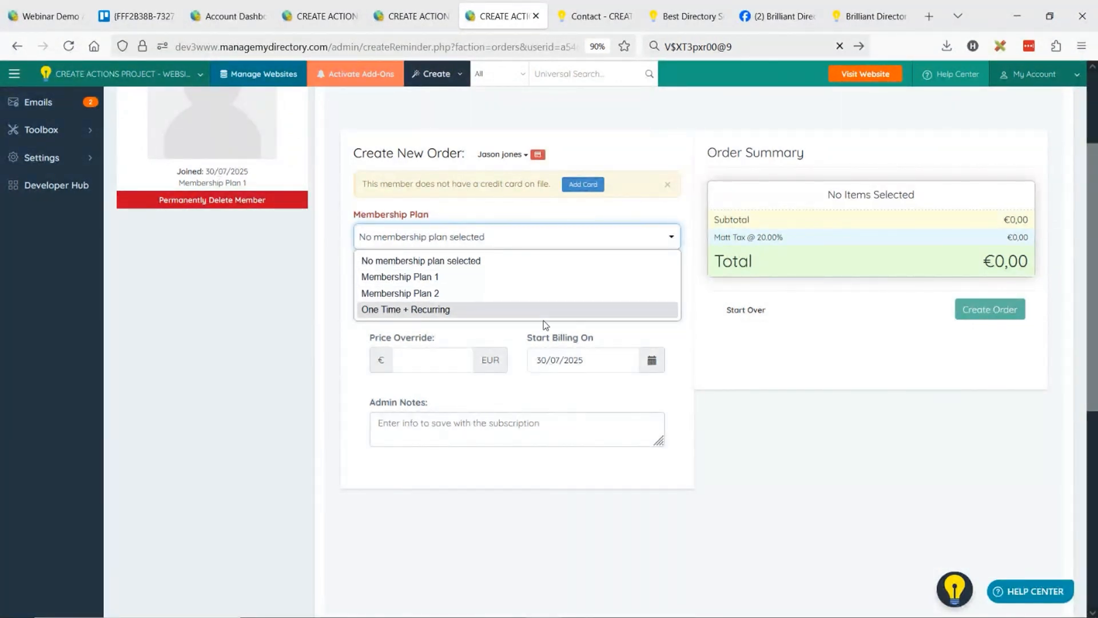
pyautogui.click(421, 260)
# Start the Create Invoice wizard and select Sample Member 3 as the member to bill.
pyautogui.click(457, 76)
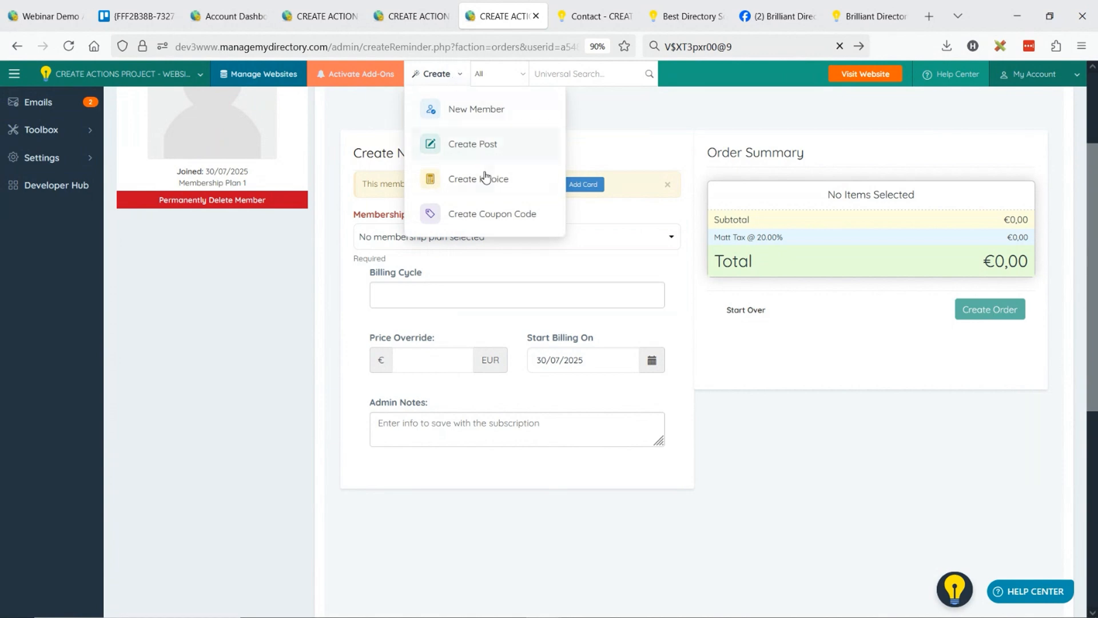
pyautogui.click(485, 179)
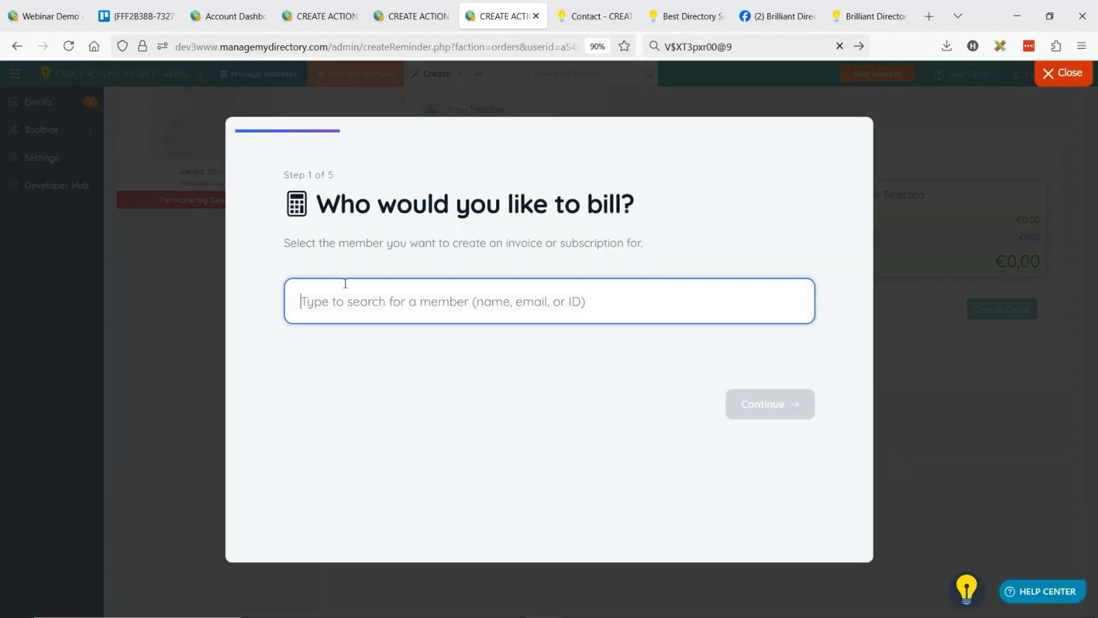
pyautogui.write('sa')
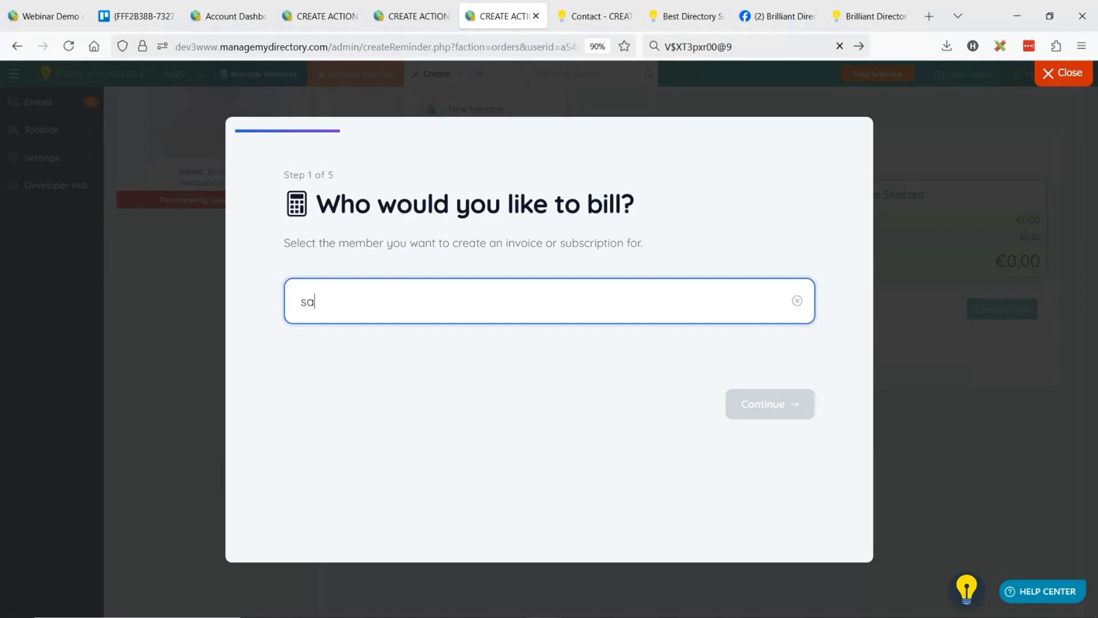
pyautogui.write('mpl')
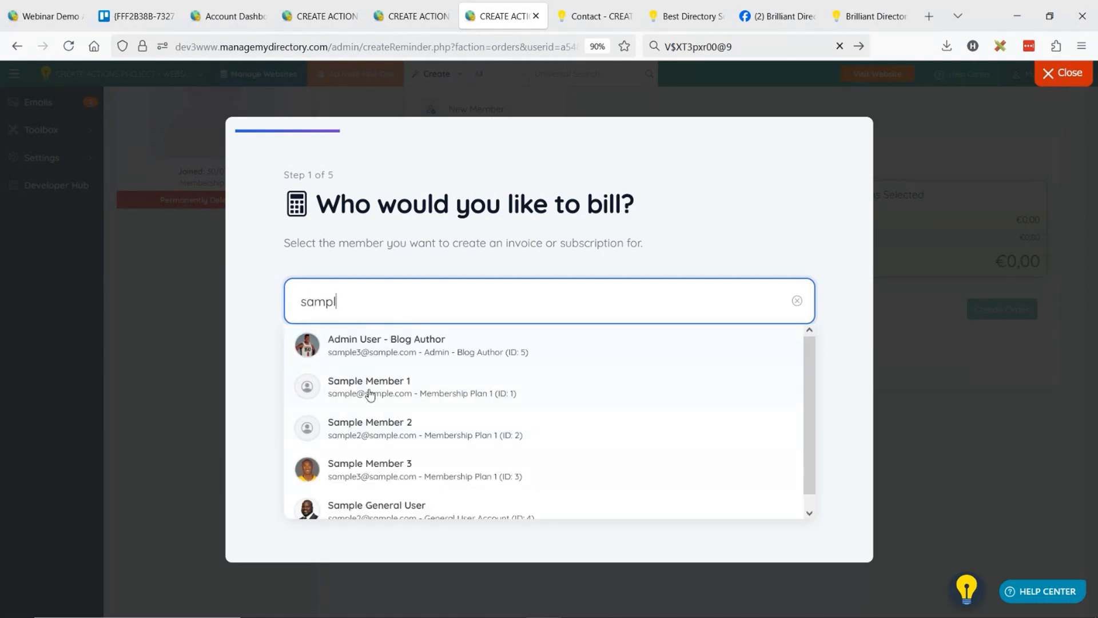
pyautogui.click(369, 349)
pyautogui.click(369, 301)
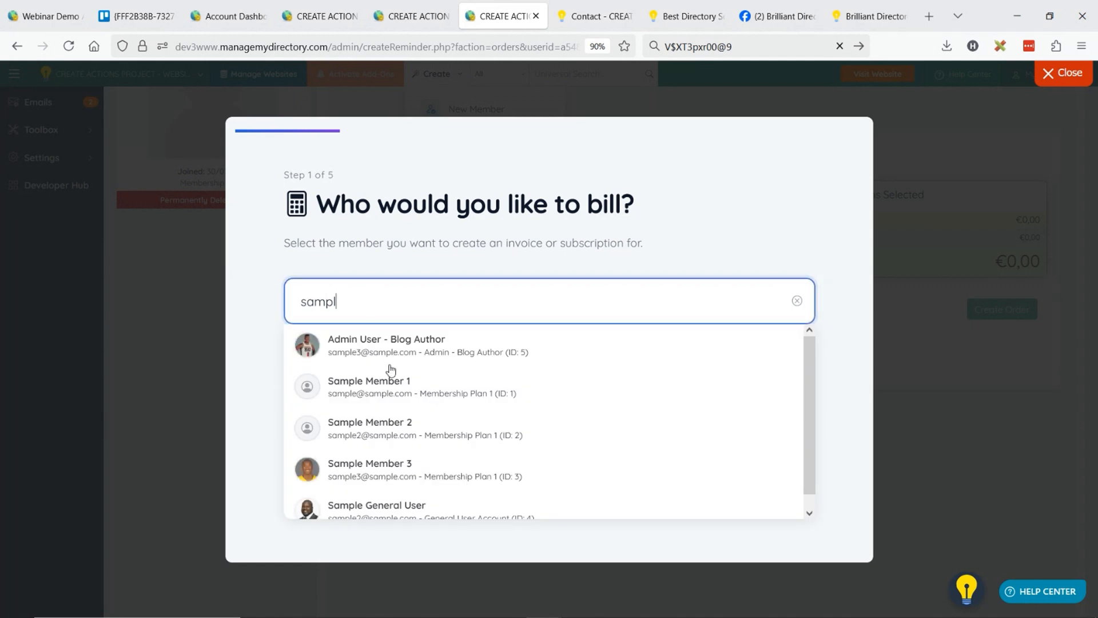
pyautogui.click(368, 464)
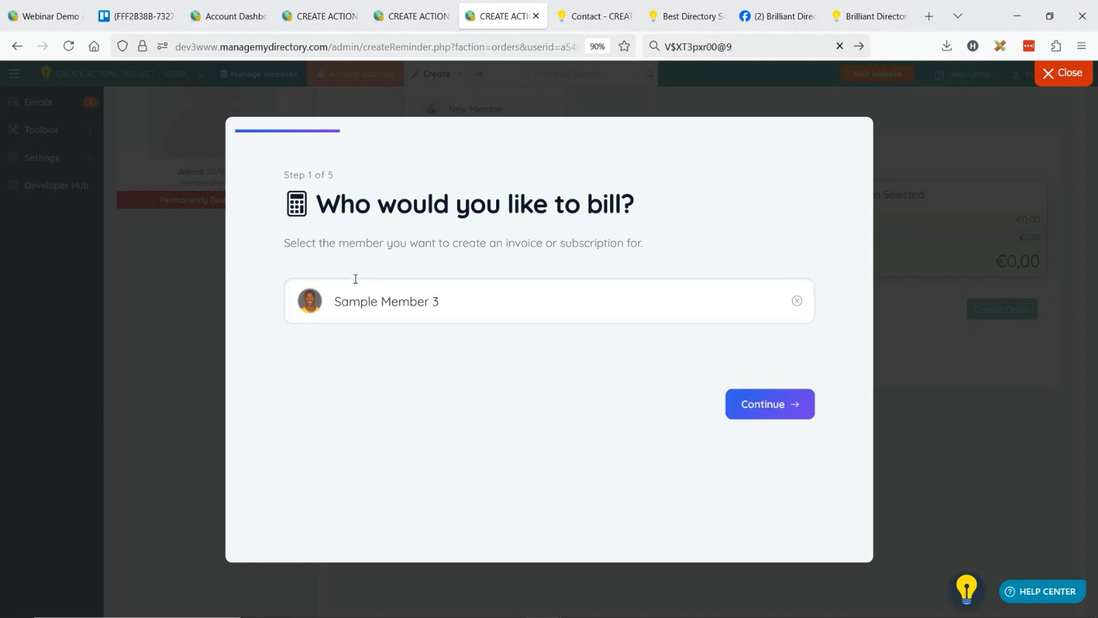
pyautogui.click(778, 412)
# Choose Start Subscription as the billing type and select Membership Plan 2 with the One-Time €100,00 billing cycle.
pyautogui.click(395, 277)
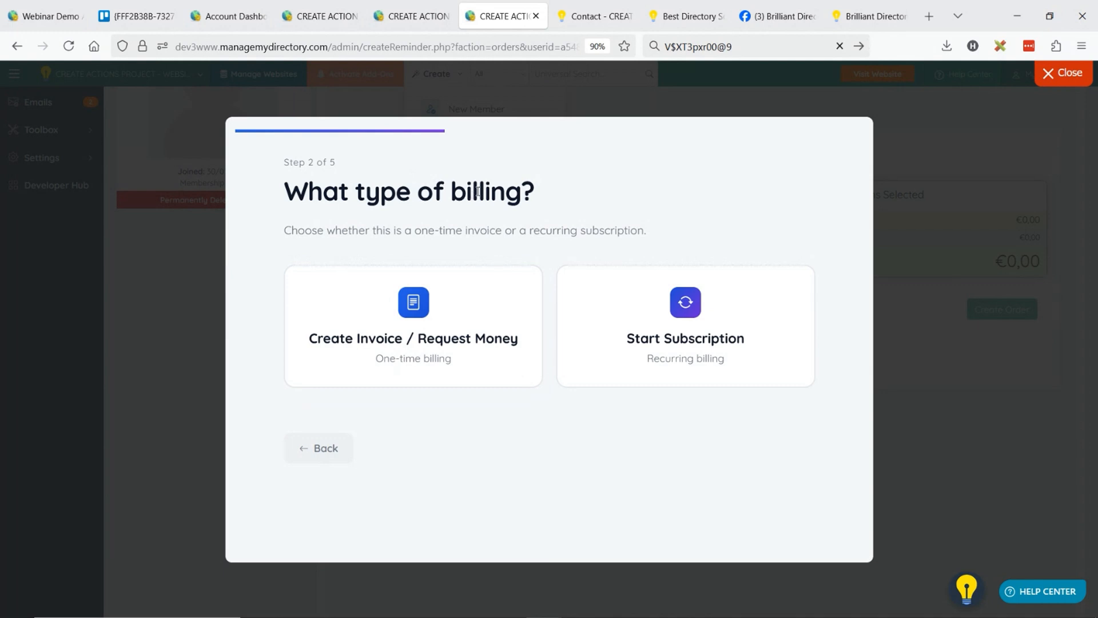
pyautogui.click(729, 318)
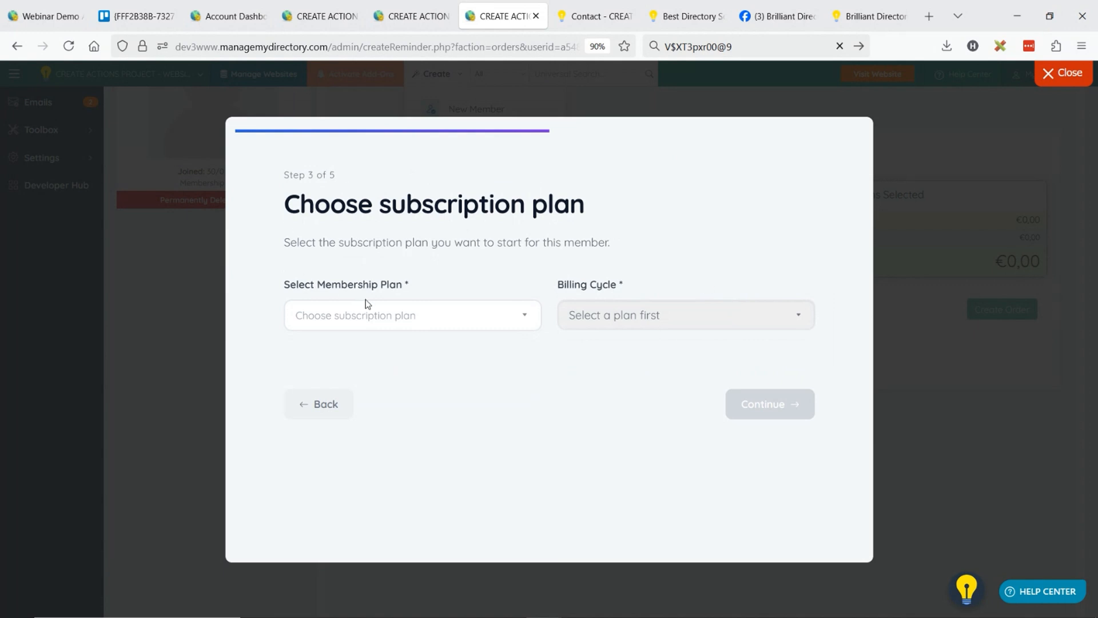
pyautogui.click(383, 316)
pyautogui.click(376, 392)
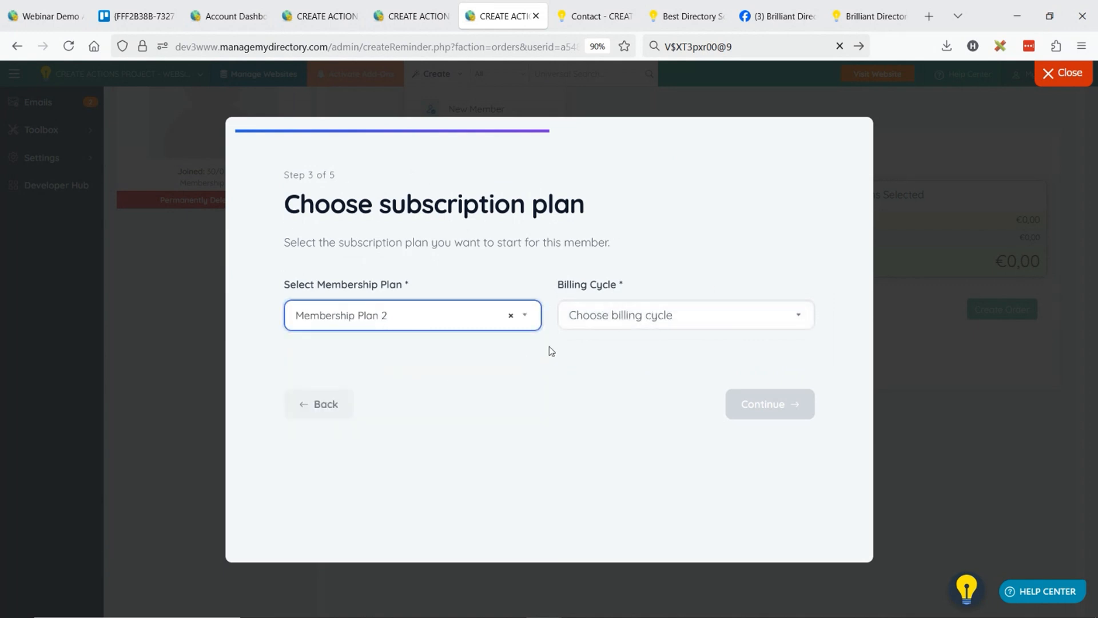
pyautogui.click(618, 316)
pyautogui.click(658, 363)
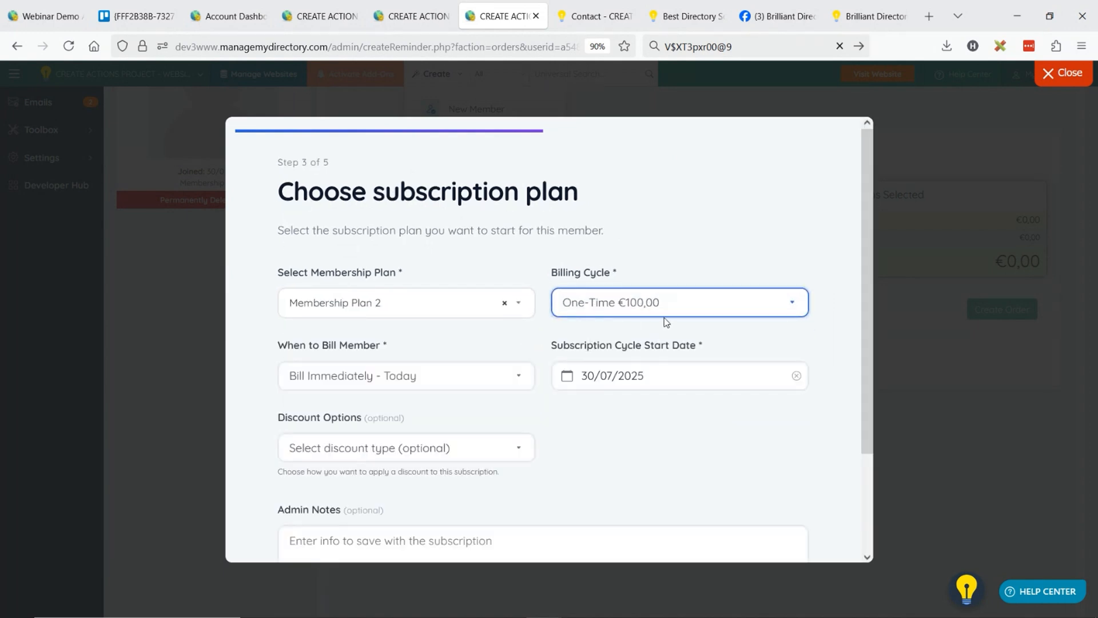
# Keep billing at Bill Immediately - Today and view the calendar for the subscription cycle start date.
pyautogui.click(403, 375)
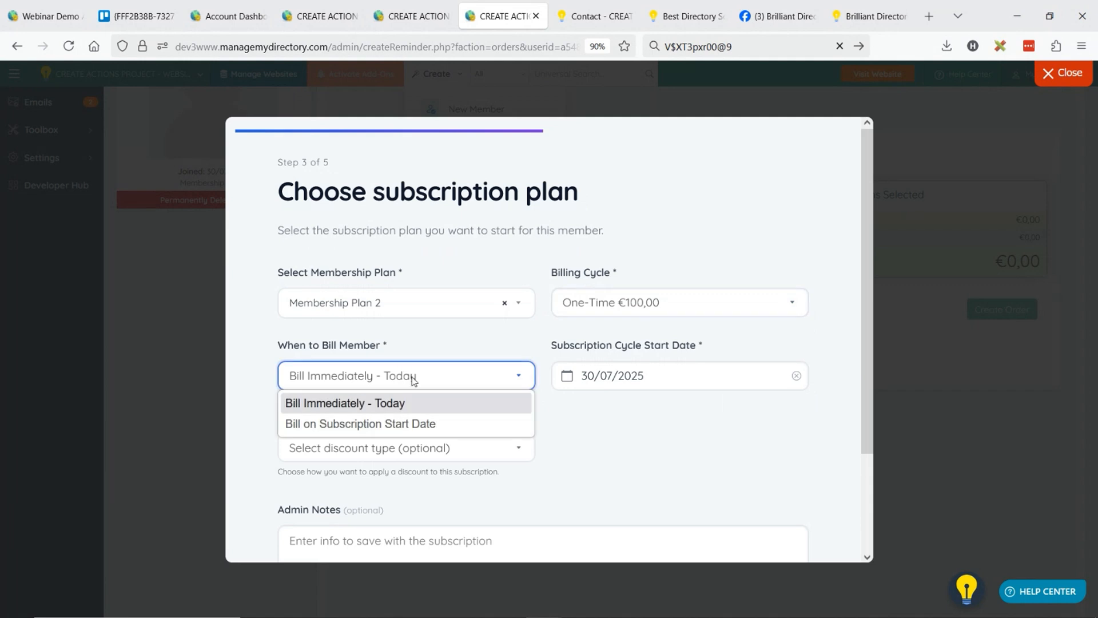
pyautogui.click(374, 402)
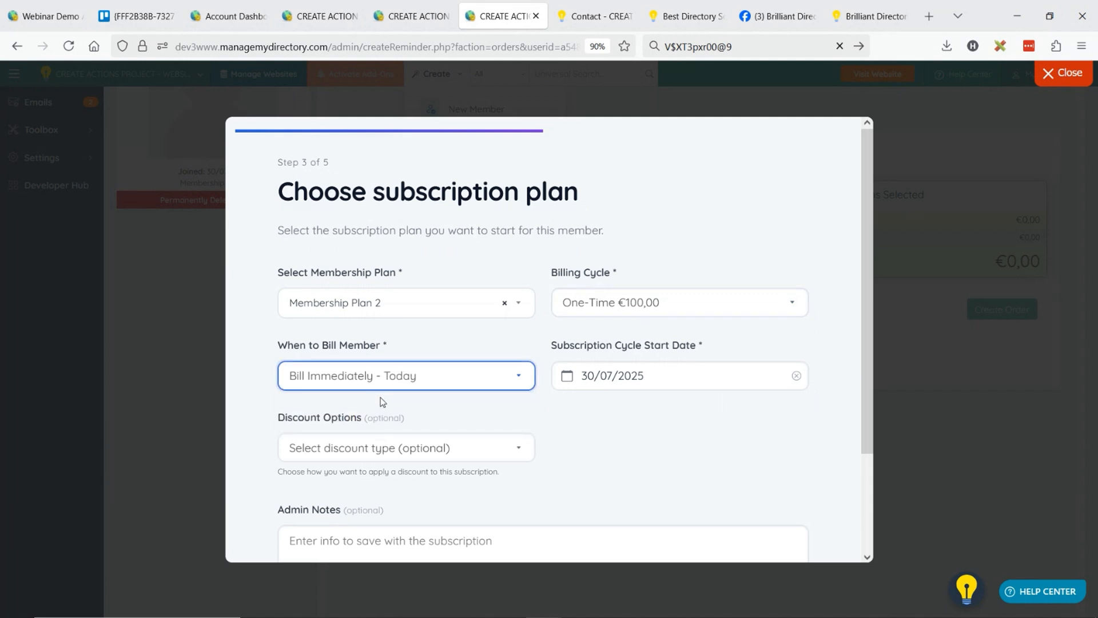
pyautogui.click(606, 382)
pyautogui.click(567, 376)
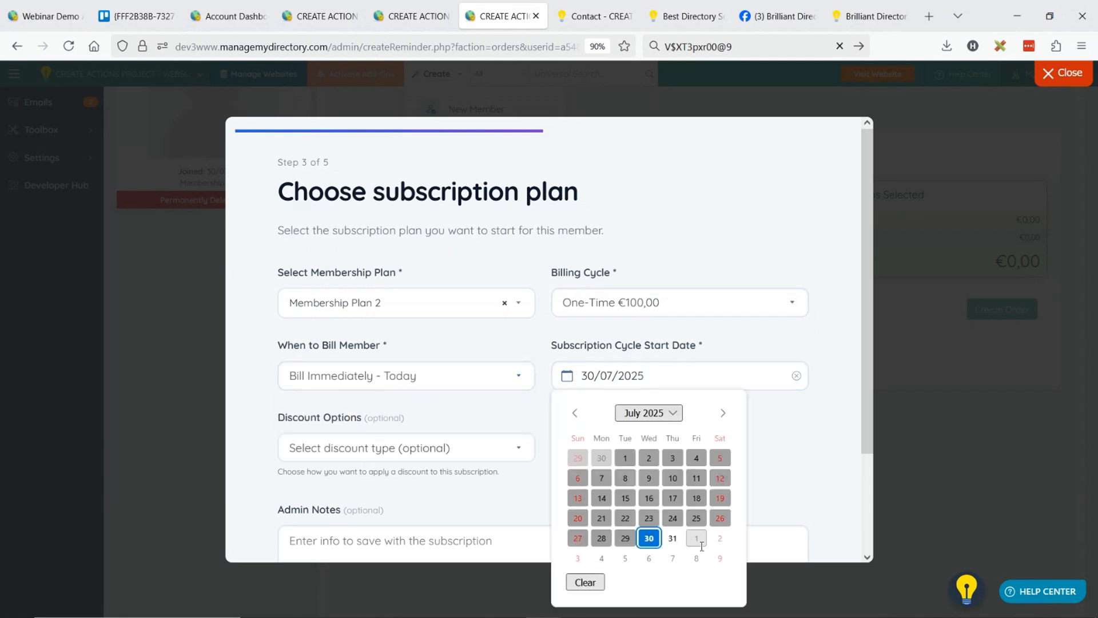
pyautogui.click(515, 419)
# Set the discount option to Use Coupon Code, view the available coupons and return to the billing type choice.
pyautogui.scroll(-2, 496, 389)
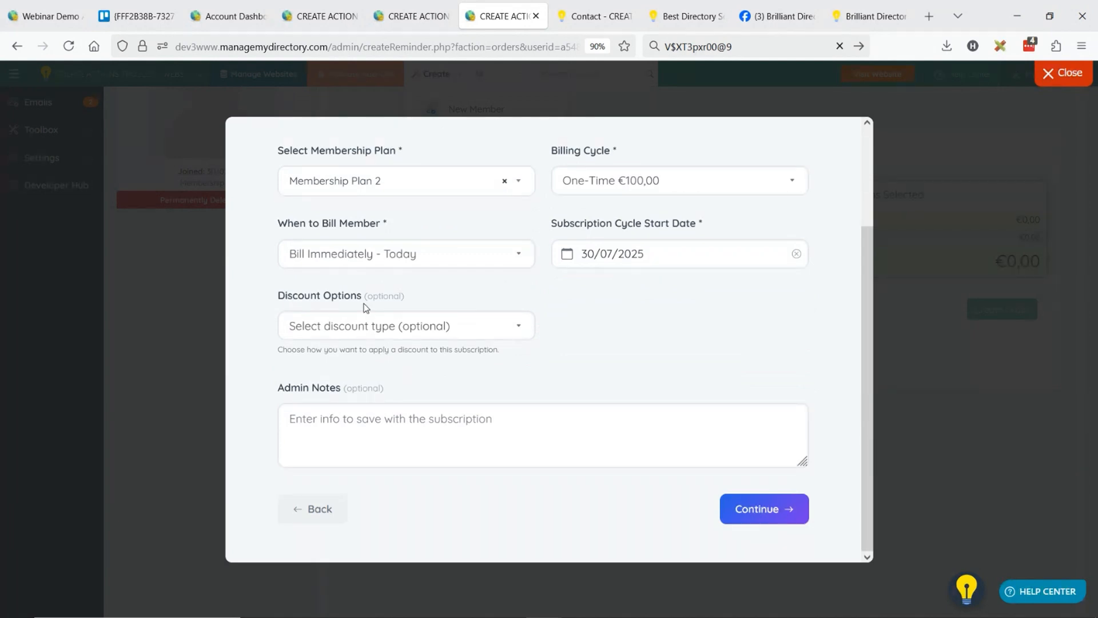
pyautogui.click(375, 327)
pyautogui.click(380, 393)
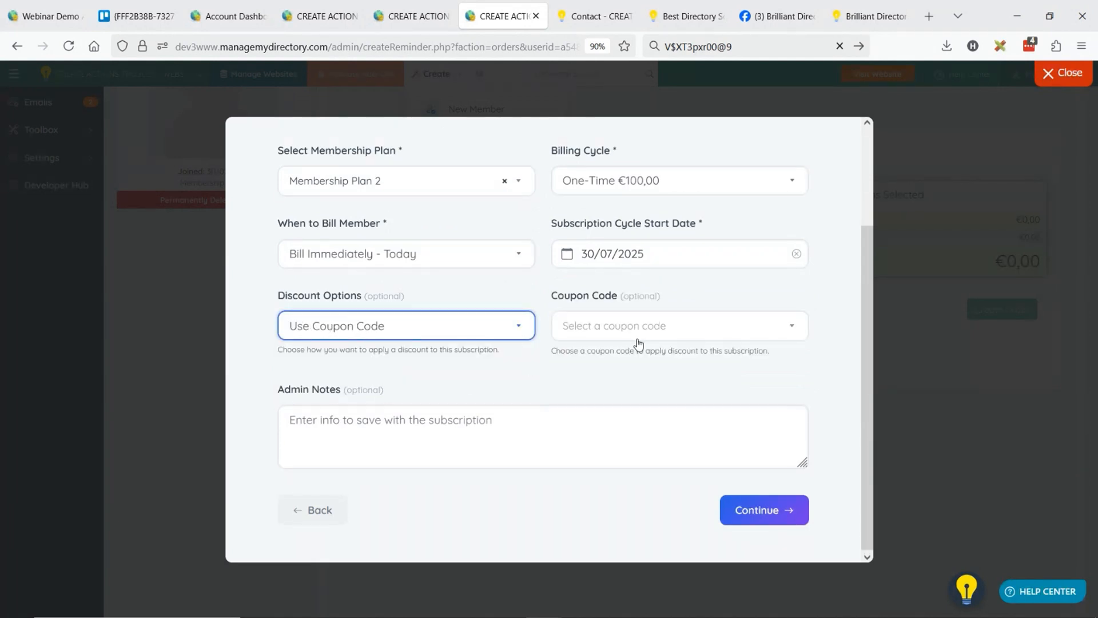
pyautogui.click(639, 337)
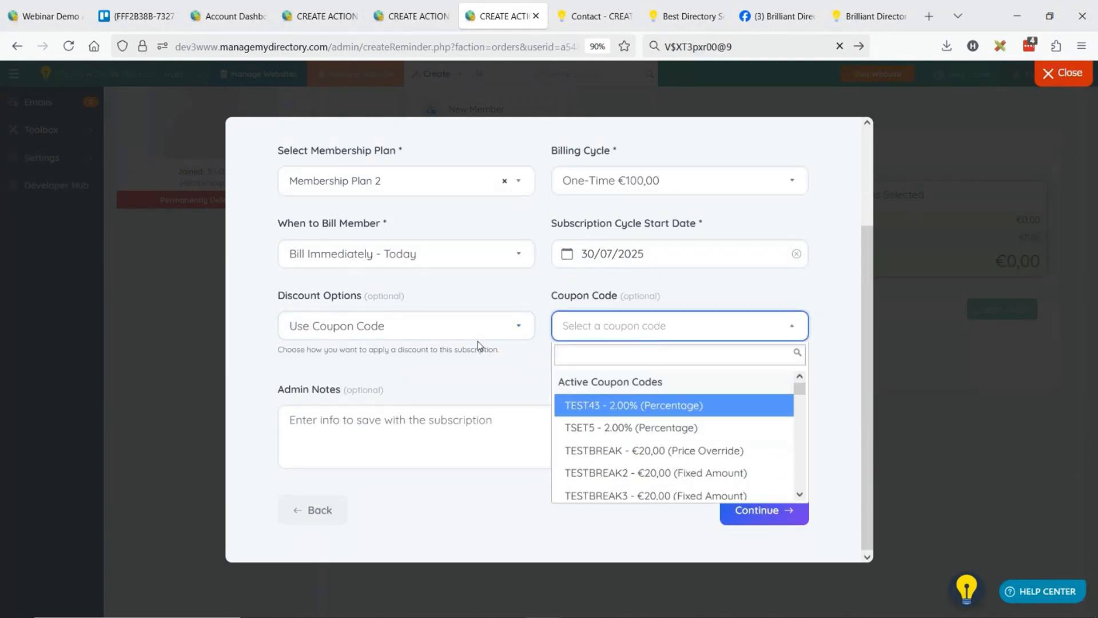
pyautogui.click(328, 511)
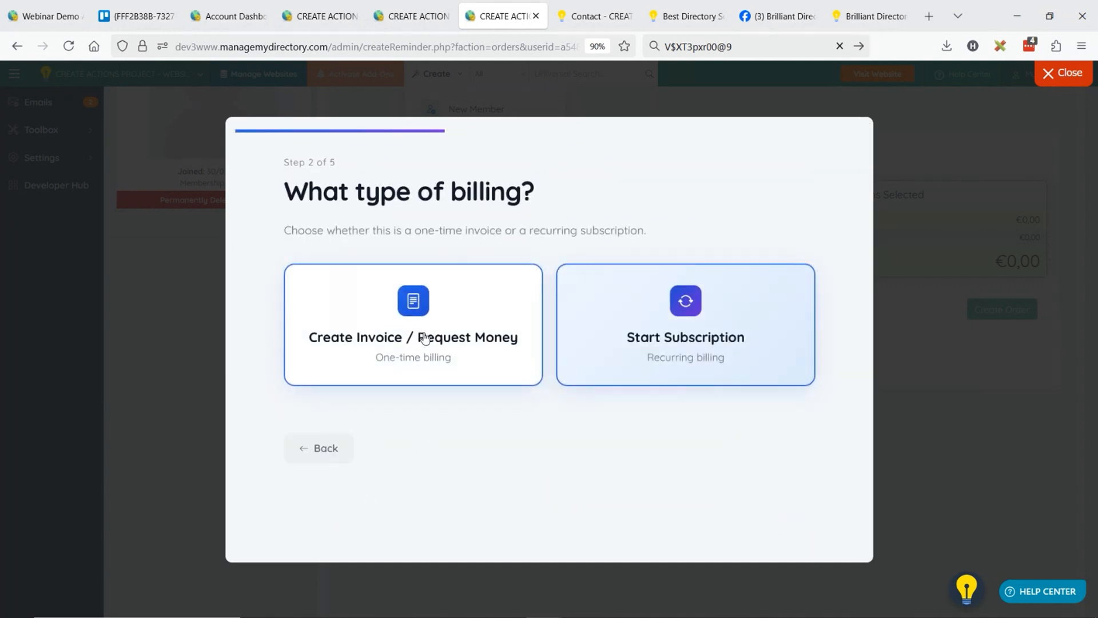
# Choose Create Invoice / Request Money as the billing type and enter the item "Seo Services" priced at €100.
pyautogui.click(425, 338)
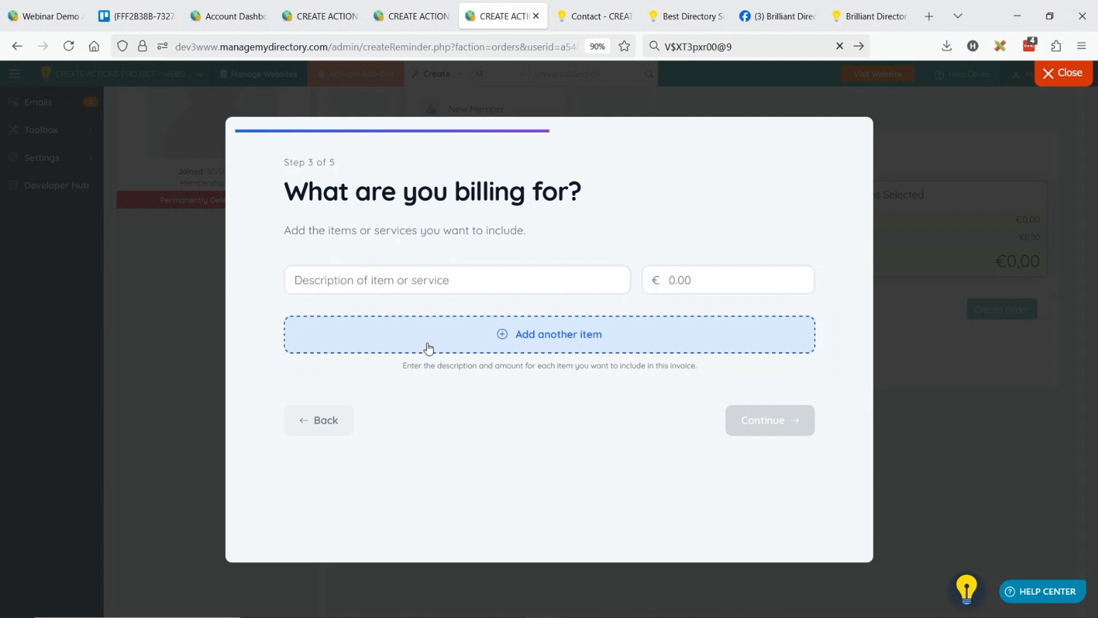
pyautogui.click(394, 279)
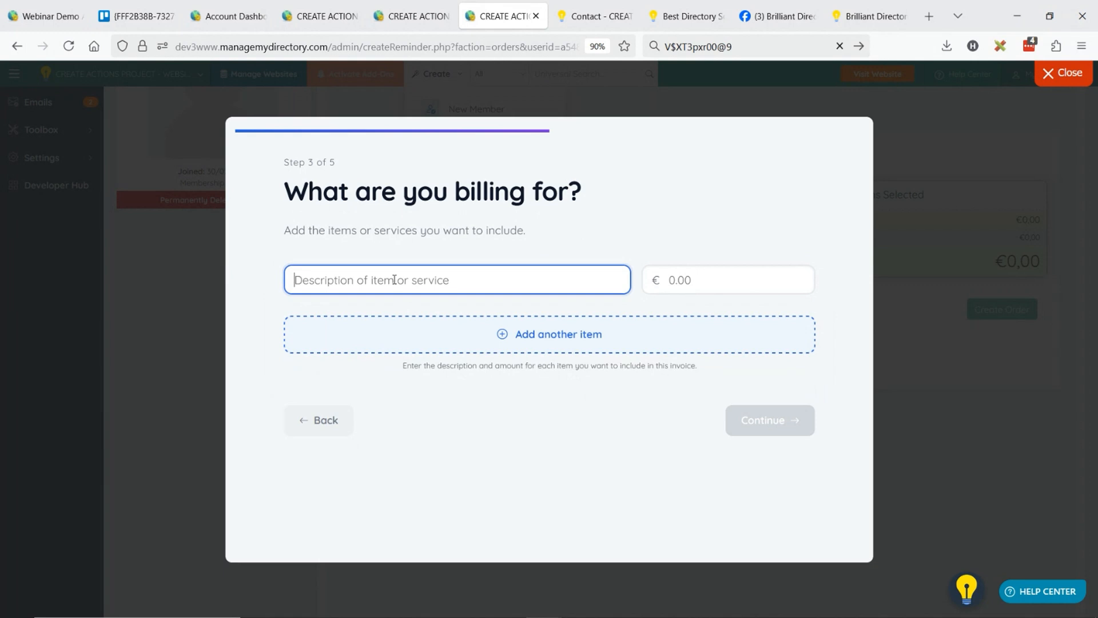
pyautogui.write('Seo Services')
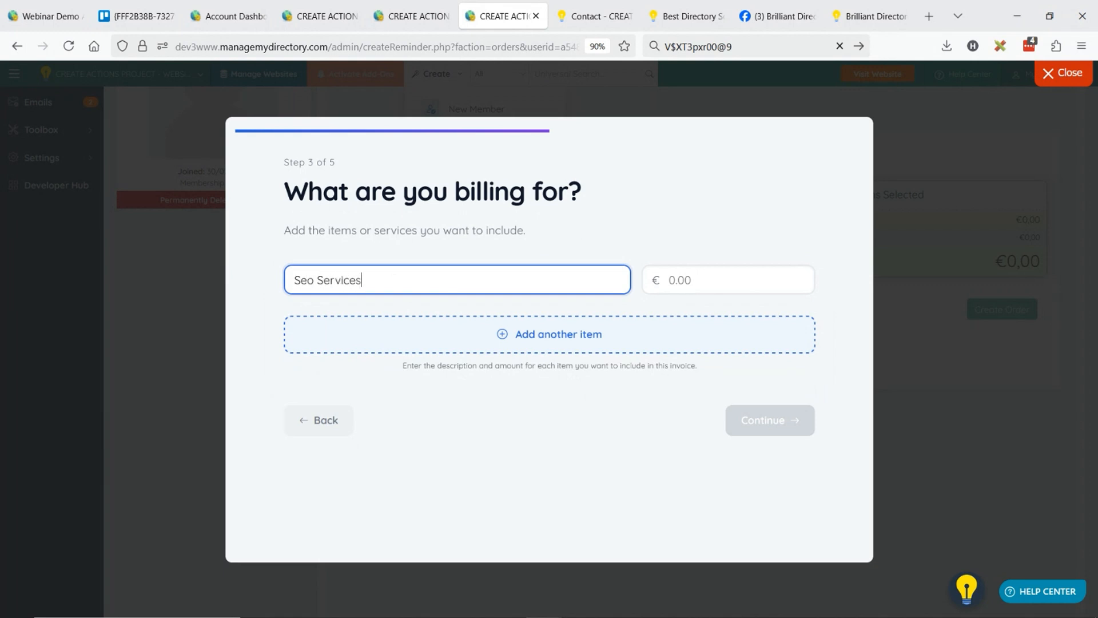
pyautogui.click(723, 288)
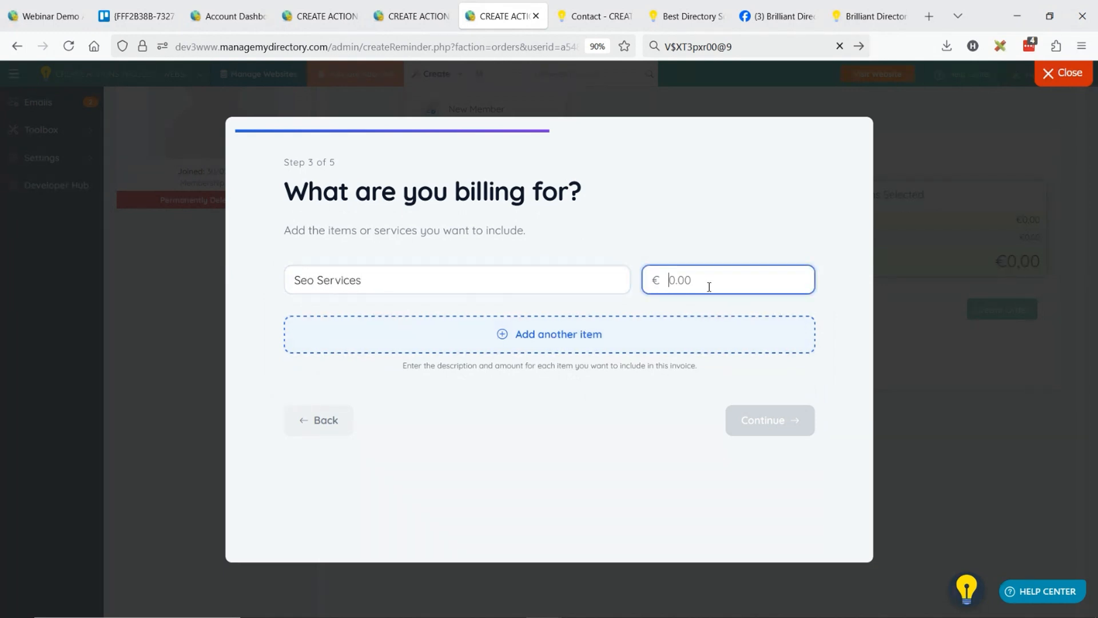
pyautogui.write('100')
# Add a second invoice item "Nice Guy Helping" priced at €50 and continue to the billing settings.
pyautogui.click(330, 329)
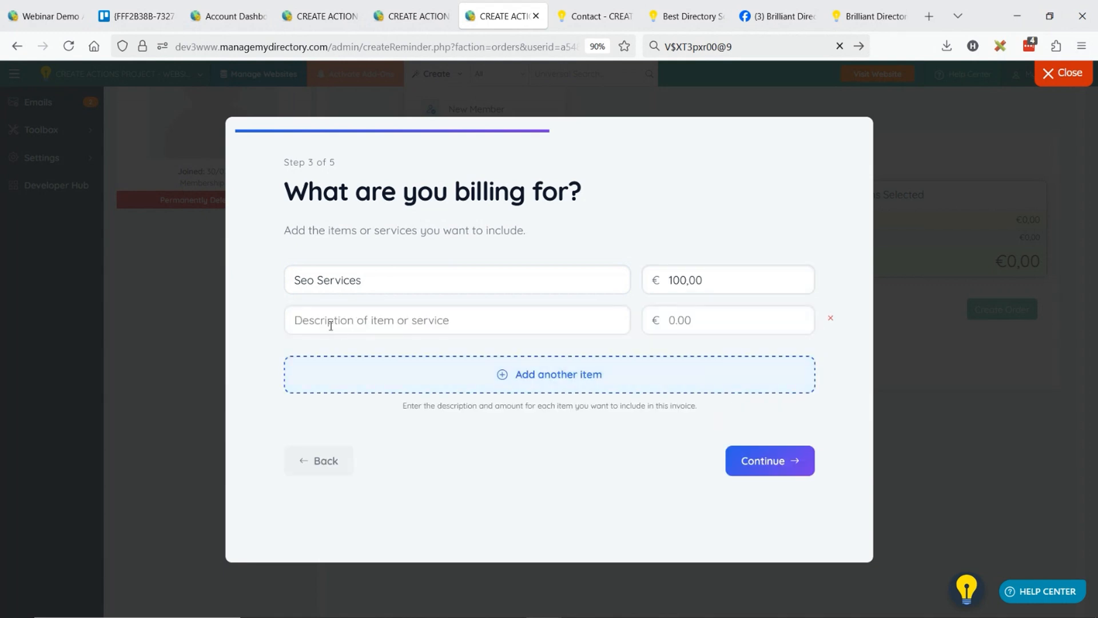
pyautogui.click(329, 324)
pyautogui.write('Nice Guy Helping')
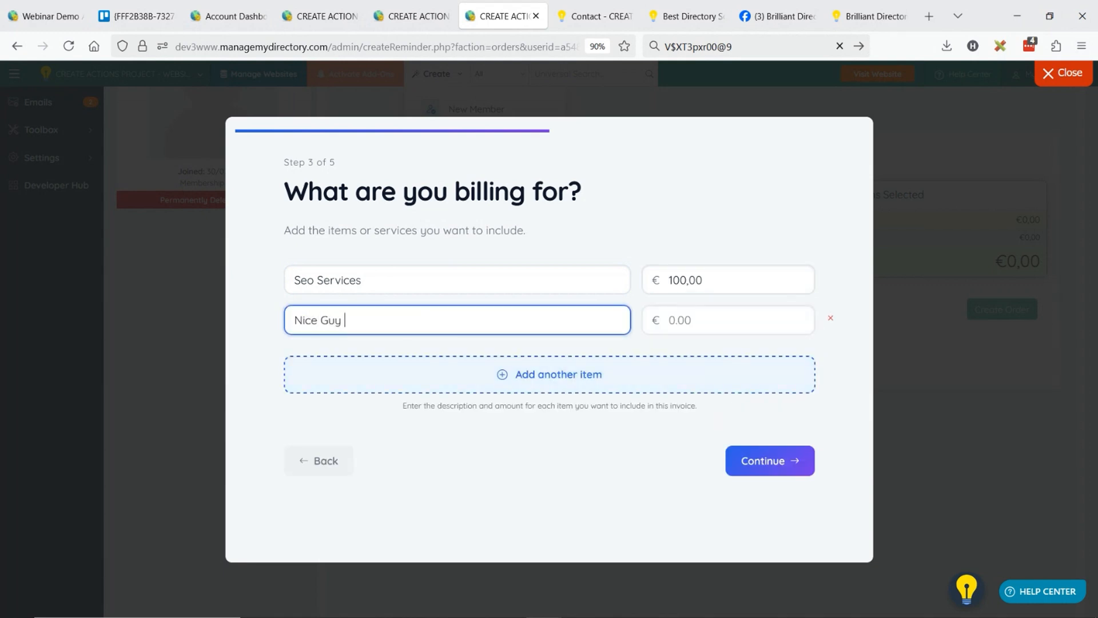
pyautogui.click(686, 321)
pyautogui.write('50')
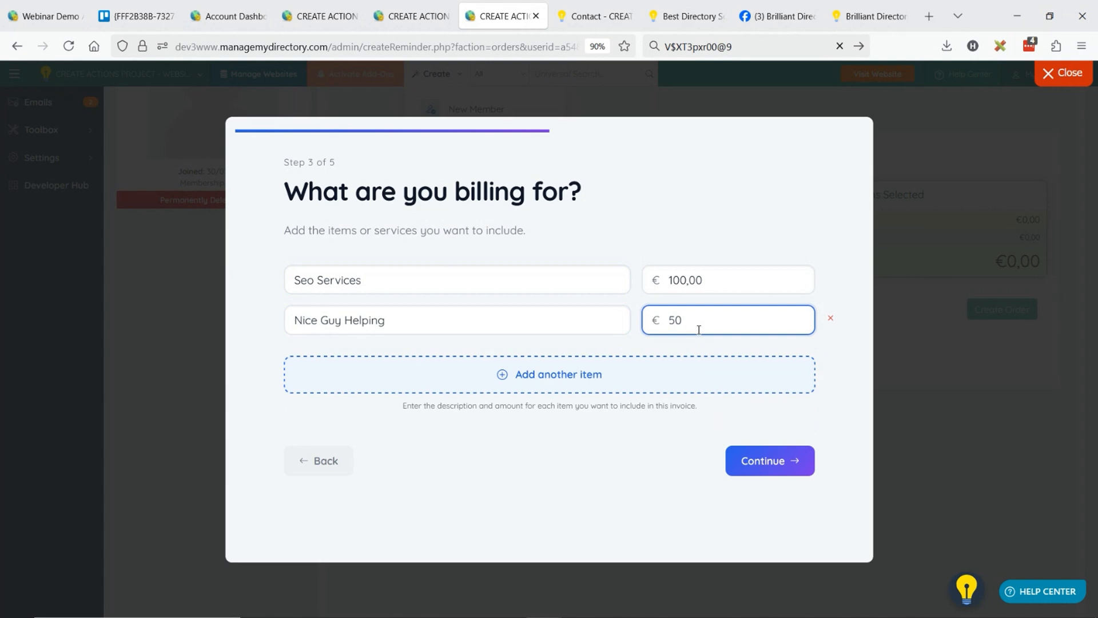
pyautogui.click(743, 461)
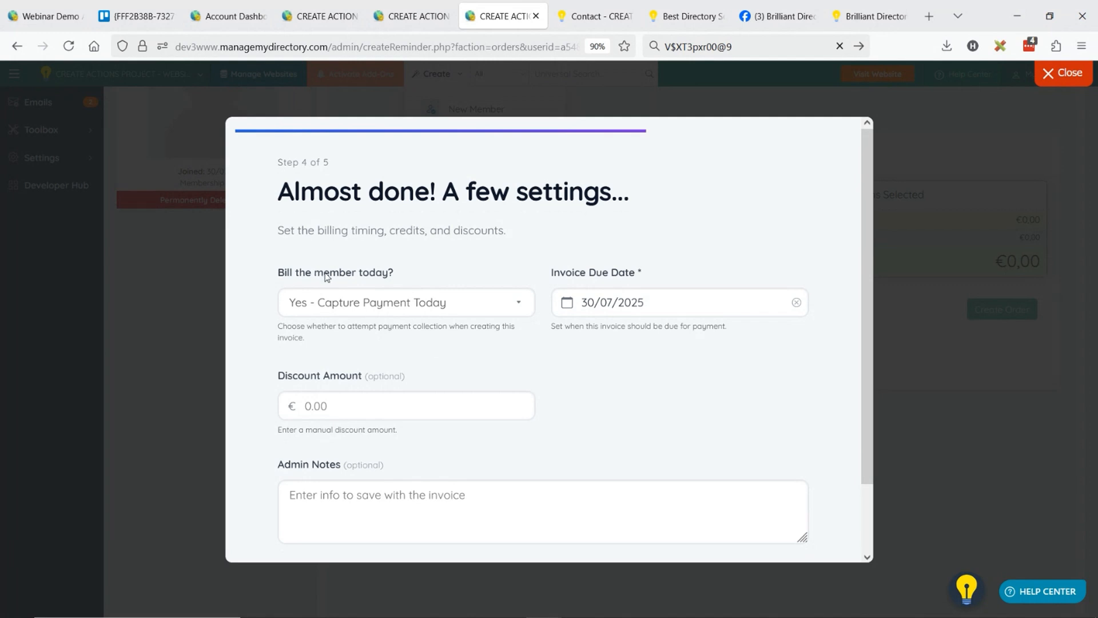
# Set the invoice due date to 15/08/2025 and choose not to capture payment today.
pyautogui.click(403, 303)
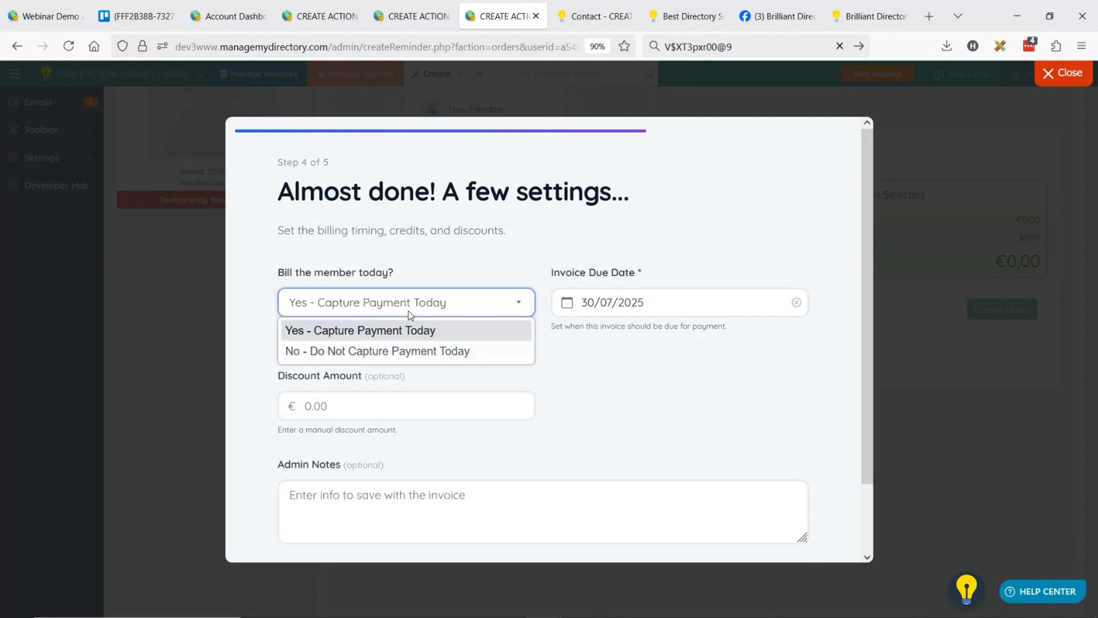
pyautogui.click(380, 332)
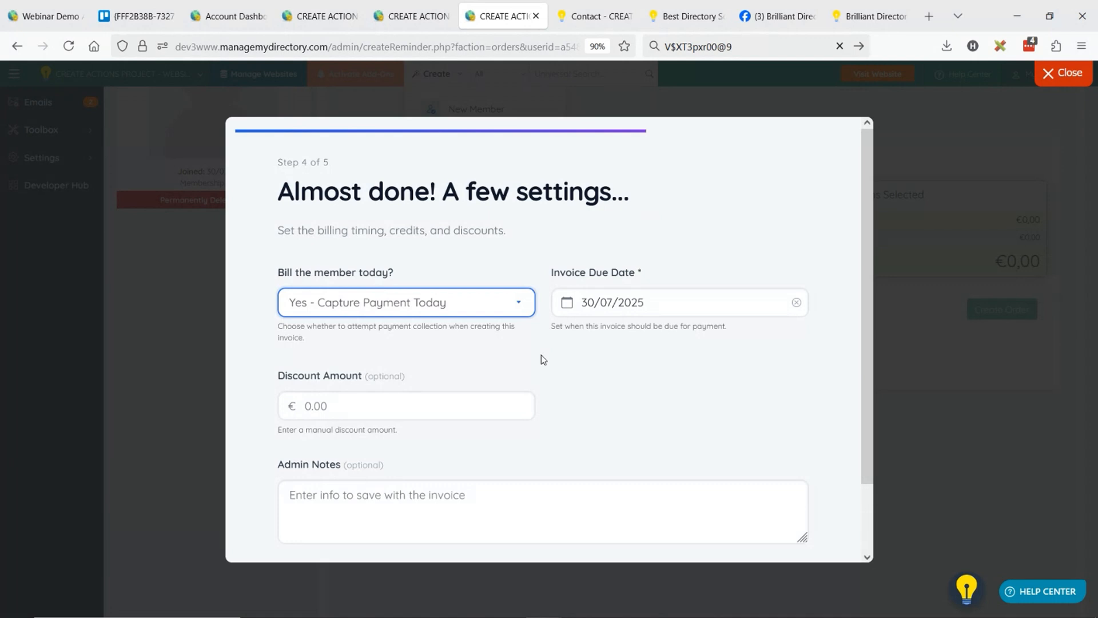
pyautogui.click(559, 296)
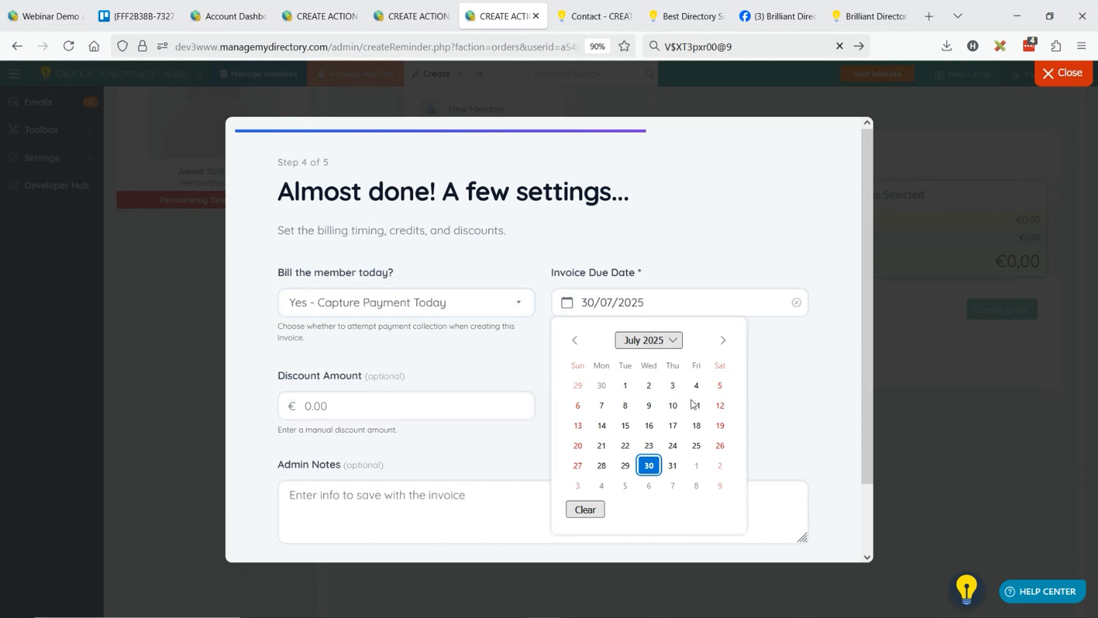
pyautogui.click(722, 339)
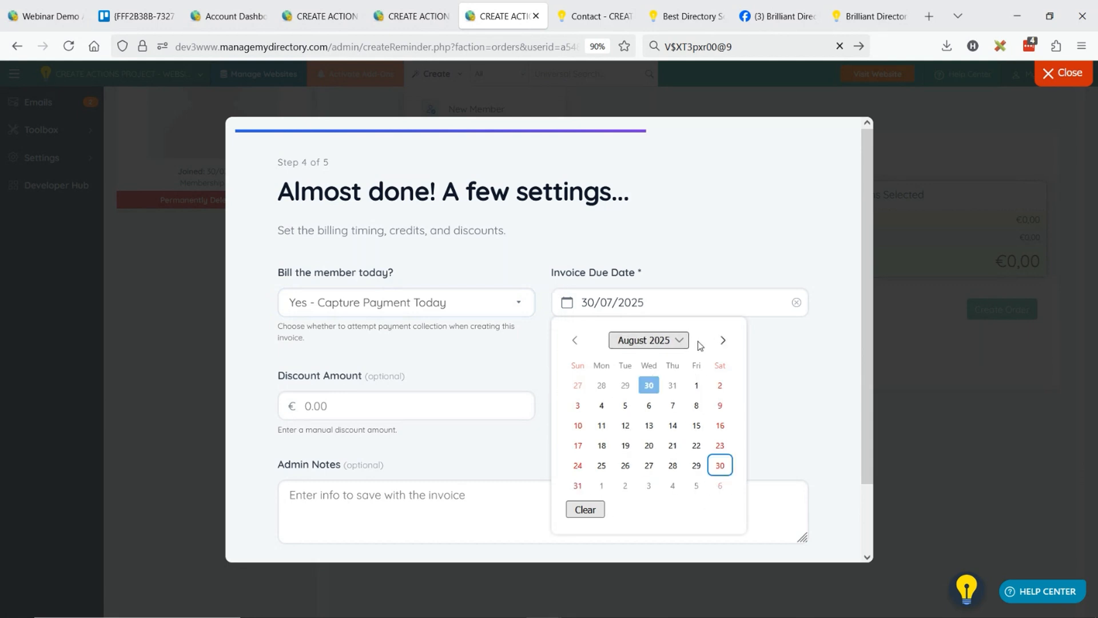
pyautogui.click(696, 425)
pyautogui.click(425, 310)
pyautogui.click(351, 351)
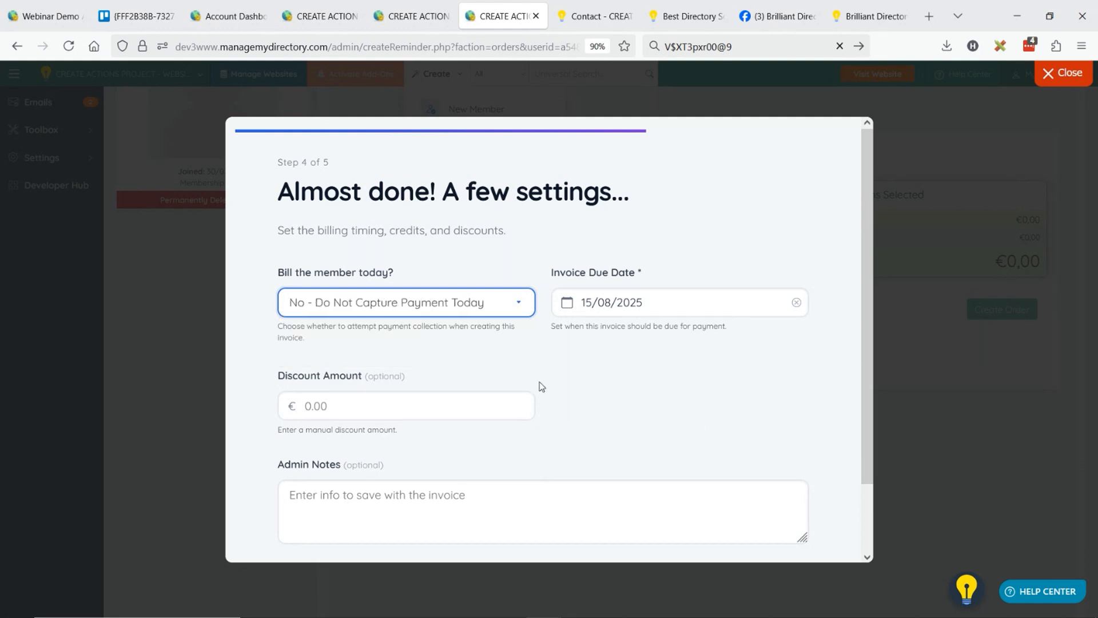
# Enter a manual discount amount of €100 and continue to the invoice review.
pyautogui.scroll(-3, 618, 380)
pyautogui.click(364, 330)
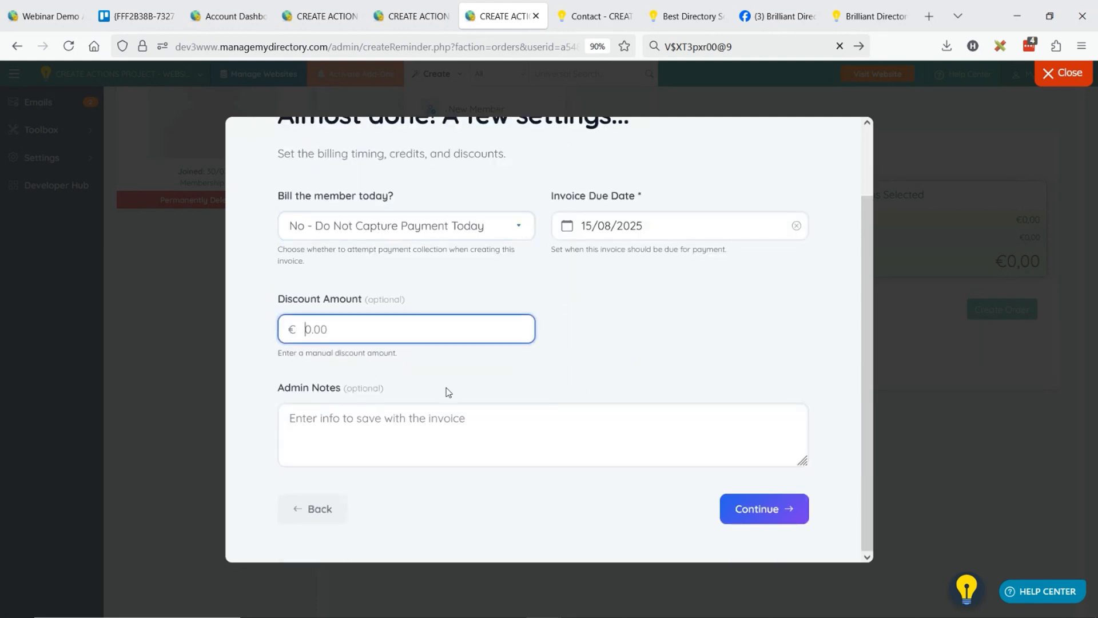
pyautogui.write('100')
pyautogui.click(756, 510)
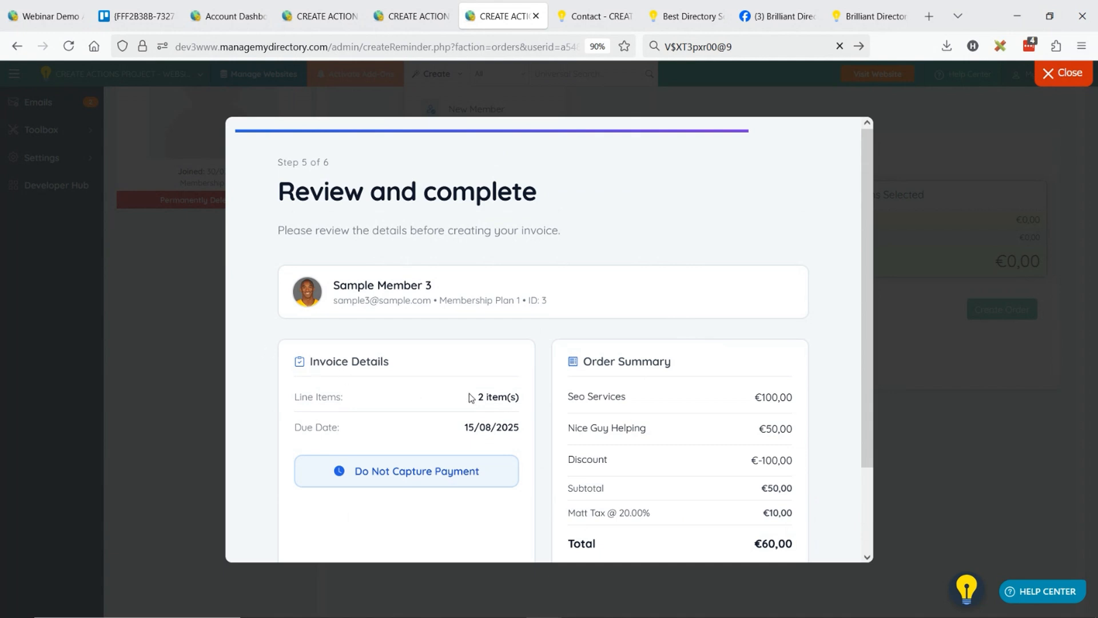
# Review the line items in the order summary, create the invoice and close the wizard.
pyautogui.moveTo(577, 395); pyautogui.dragTo(567, 428)
pyautogui.click(630, 397)
pyautogui.click(737, 405)
pyautogui.scroll(-3, 576, 293)
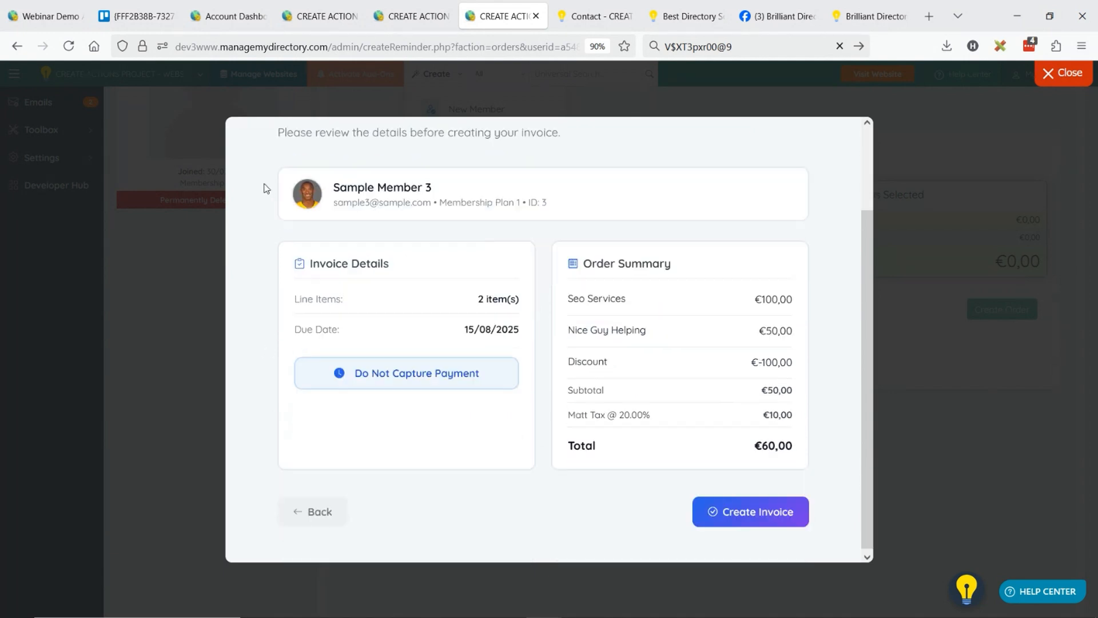
pyautogui.click(787, 518)
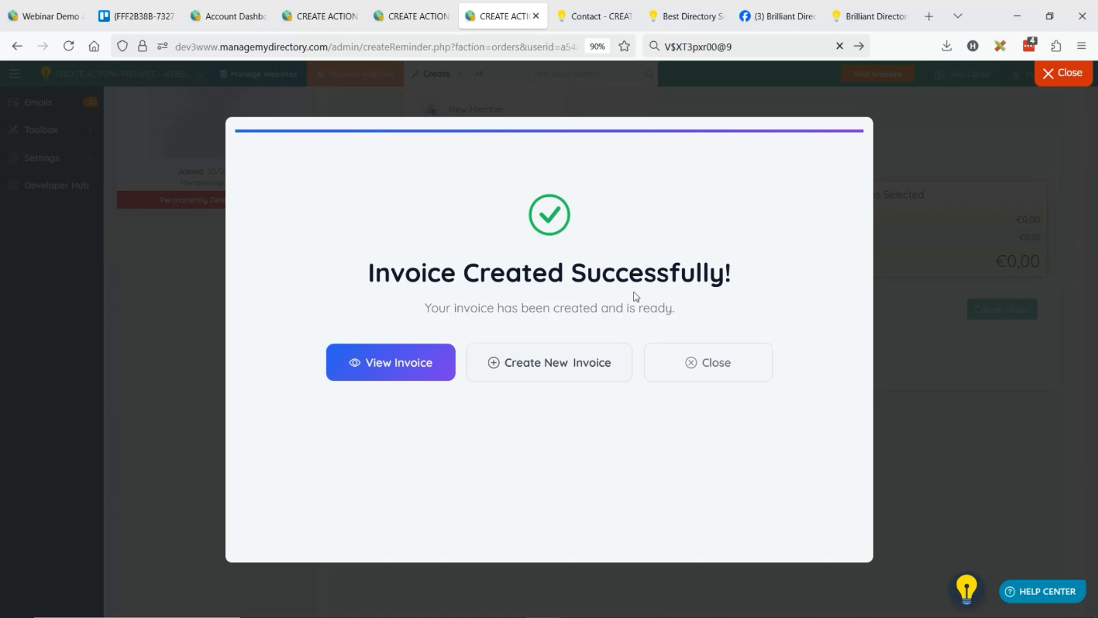
pyautogui.click(711, 374)
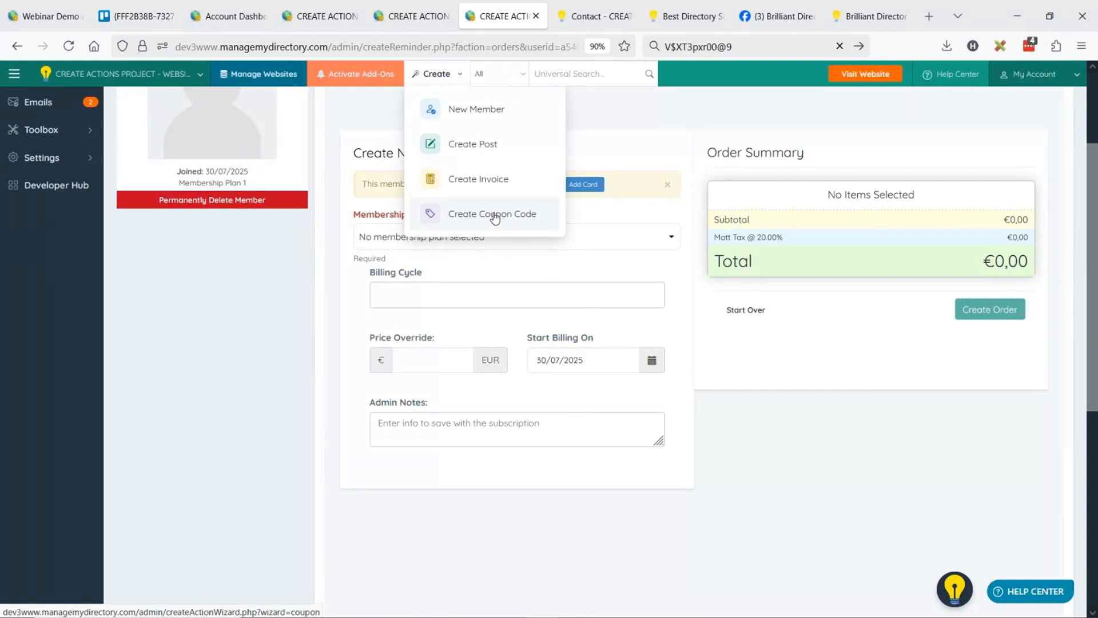
# Start a new coupon from the Finance coupon codes list with code JASON50 and a percentage discount of 50.
pyautogui.scroll(3, 241, 294)
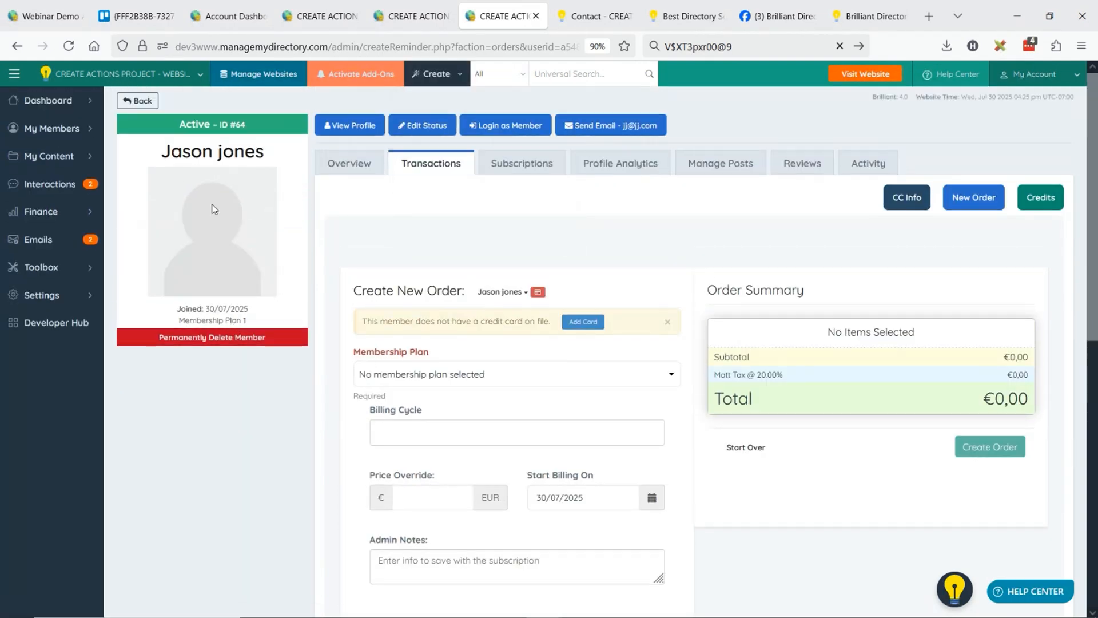
pyautogui.moveTo(41, 211)
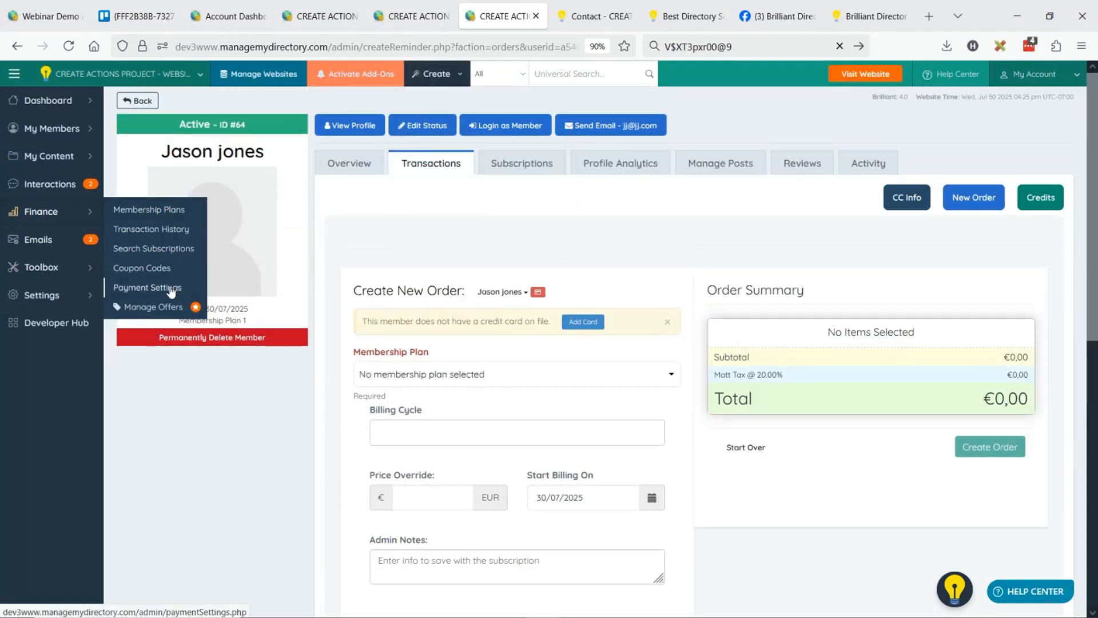
pyautogui.click(145, 269)
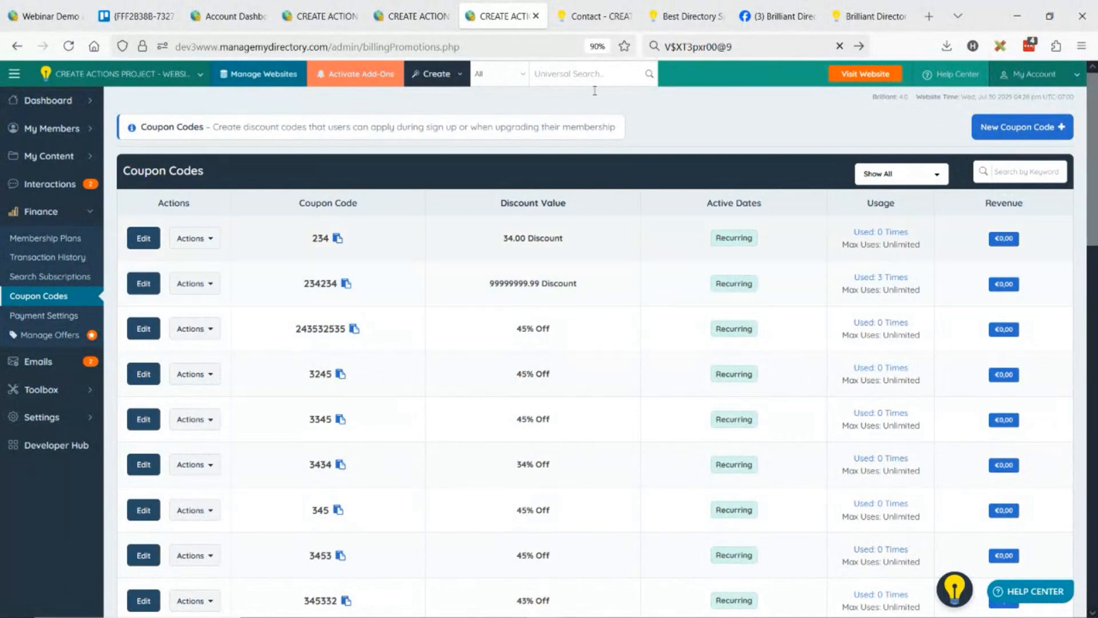
pyautogui.click(1042, 133)
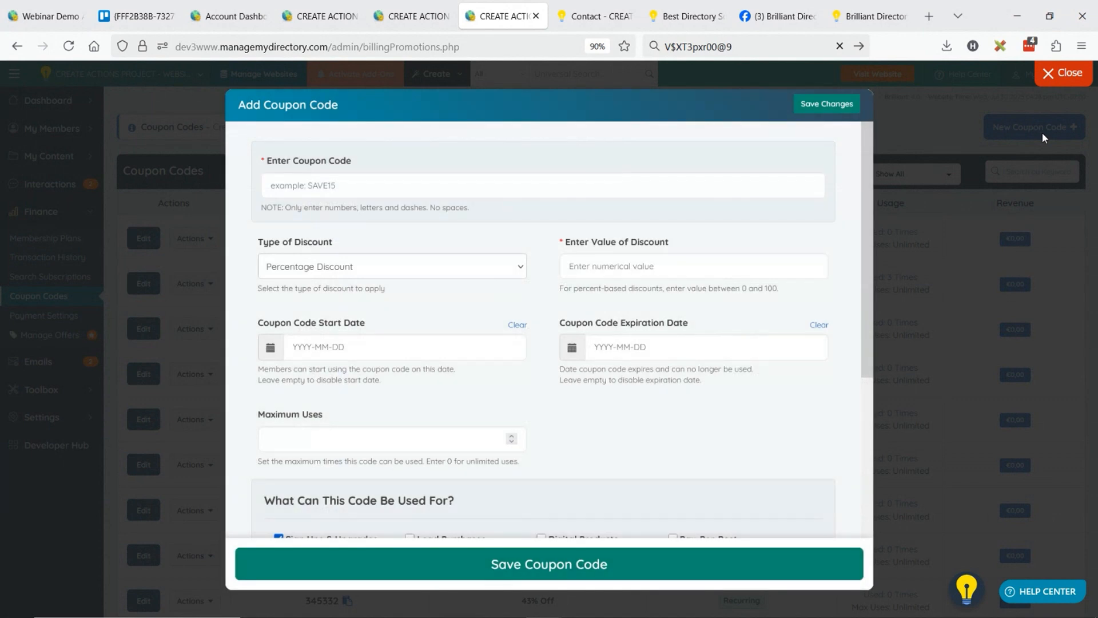
pyautogui.click(307, 186)
pyautogui.write('JASON50')
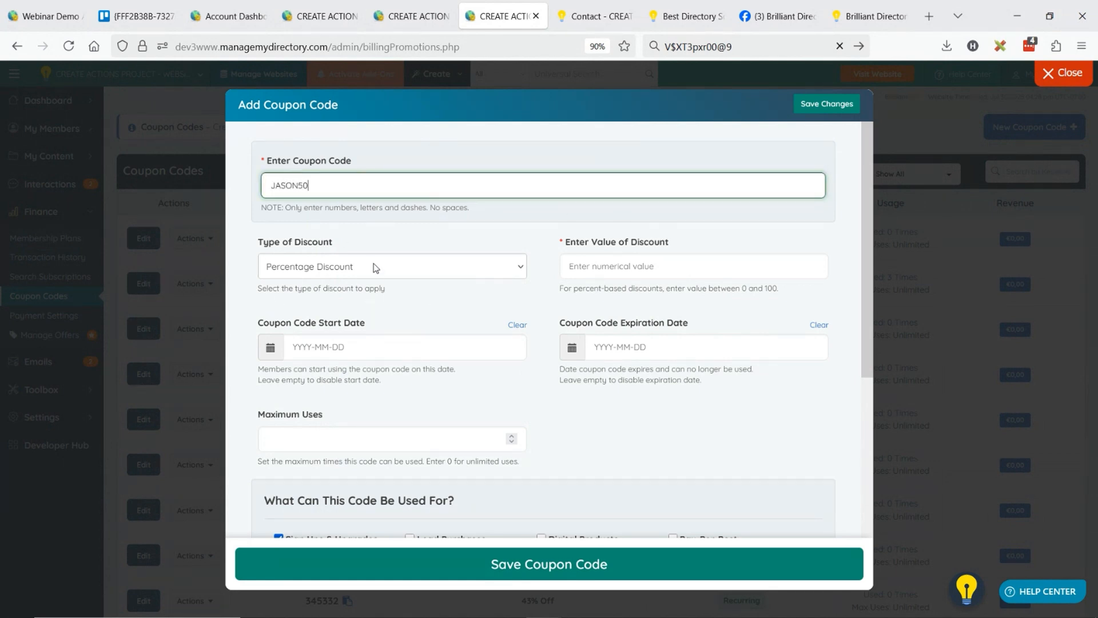
pyautogui.click(618, 273)
pyautogui.write('50')
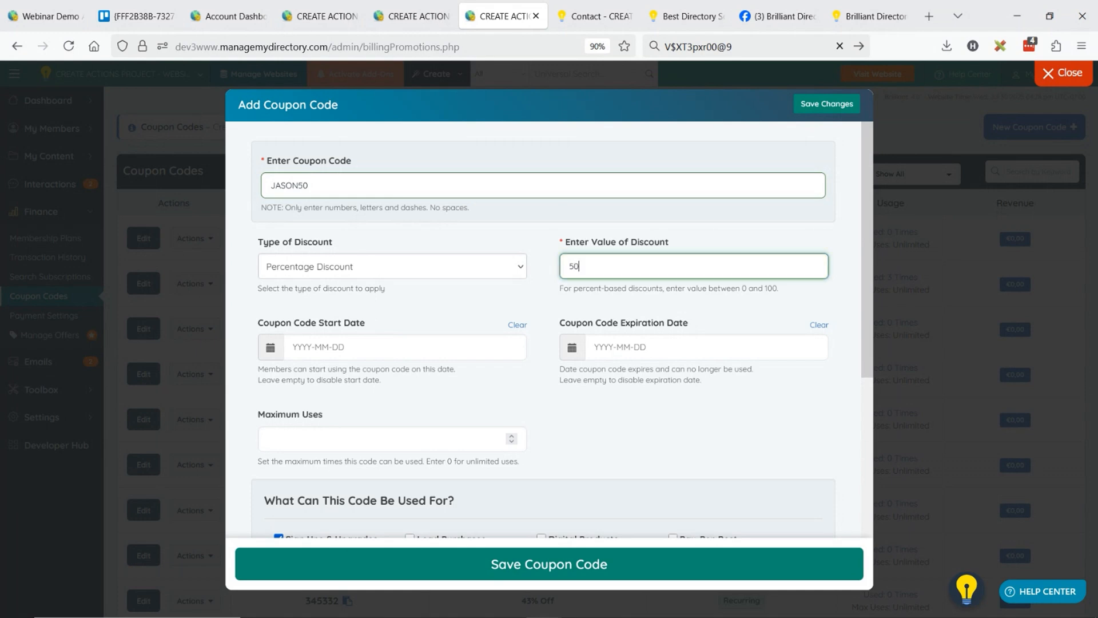
# Allow the coupon code to be used for Digital Products and view the plan choices for each product.
pyautogui.scroll(-4, 596, 288)
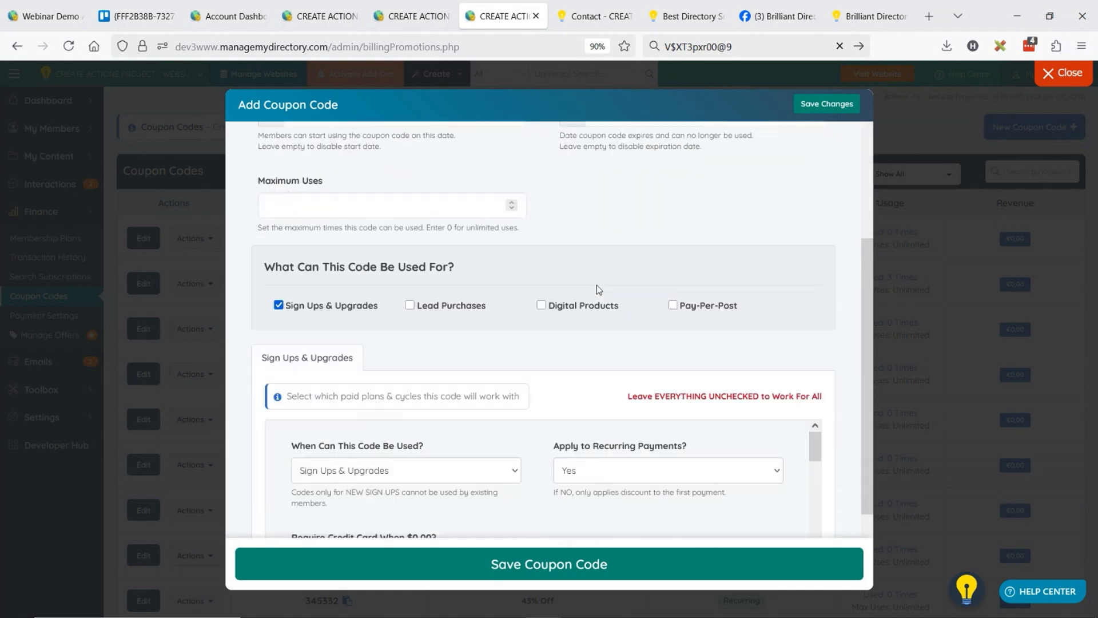
pyautogui.moveTo(330, 268); pyautogui.dragTo(458, 270)
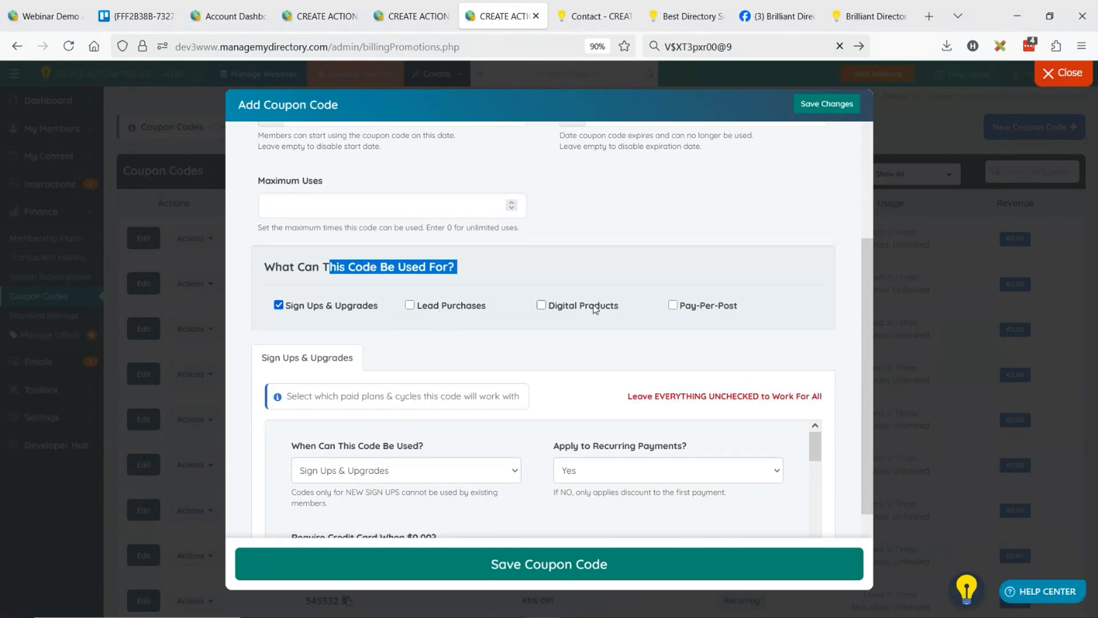
pyautogui.click(541, 305)
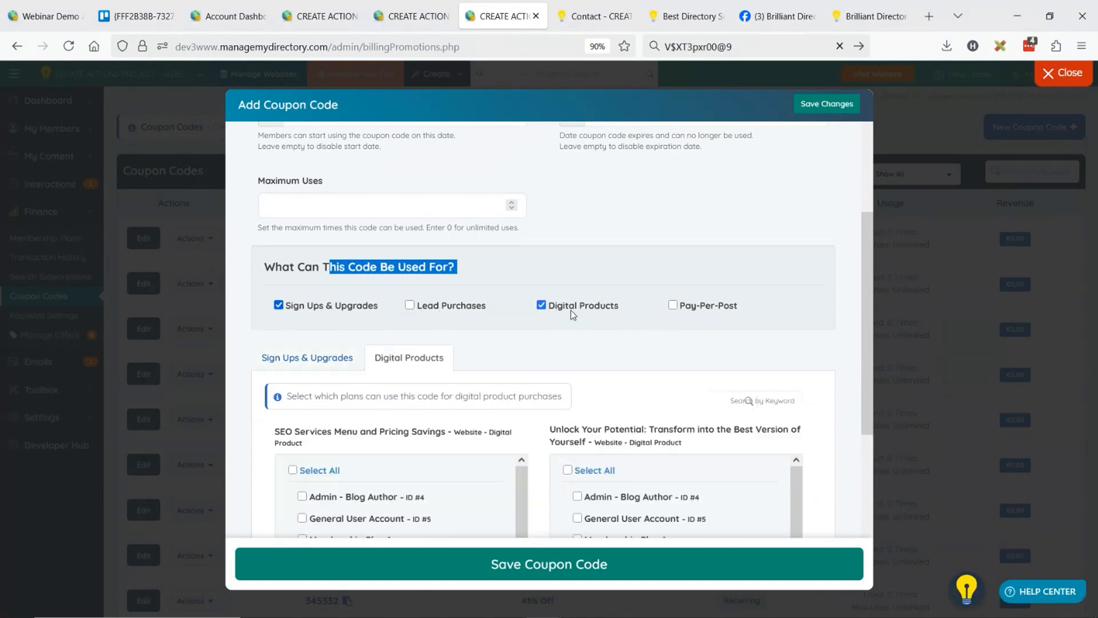
pyautogui.scroll(-3, 562, 258)
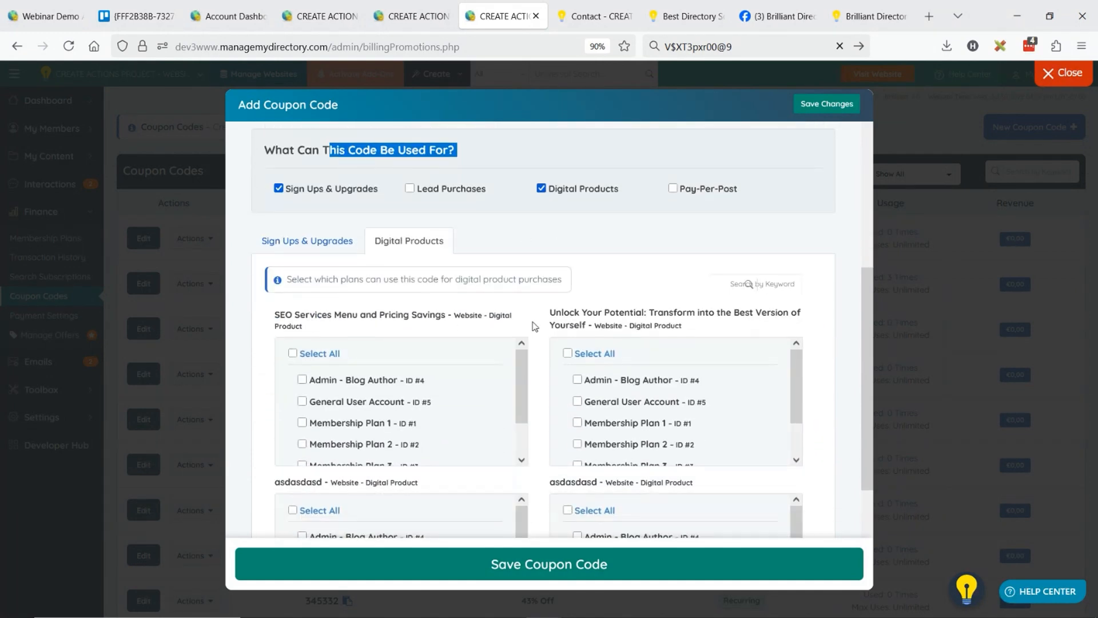
pyautogui.click(481, 319)
pyautogui.scroll(-1, 510, 348)
pyautogui.scroll(-2, 511, 344)
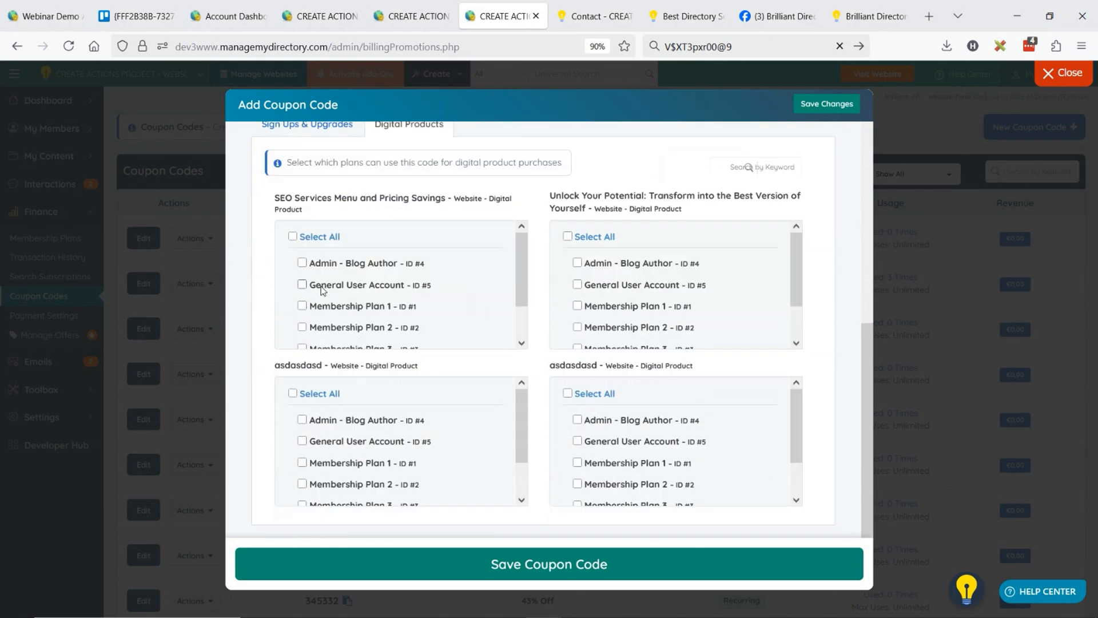
# Enable General User Account, Membership Plan 1 and Membership Plan 2 for the first two digital products, and close the coupon form without saving.
pyautogui.click(303, 285)
pyautogui.click(302, 306)
pyautogui.click(302, 326)
pyautogui.click(578, 284)
pyautogui.click(577, 327)
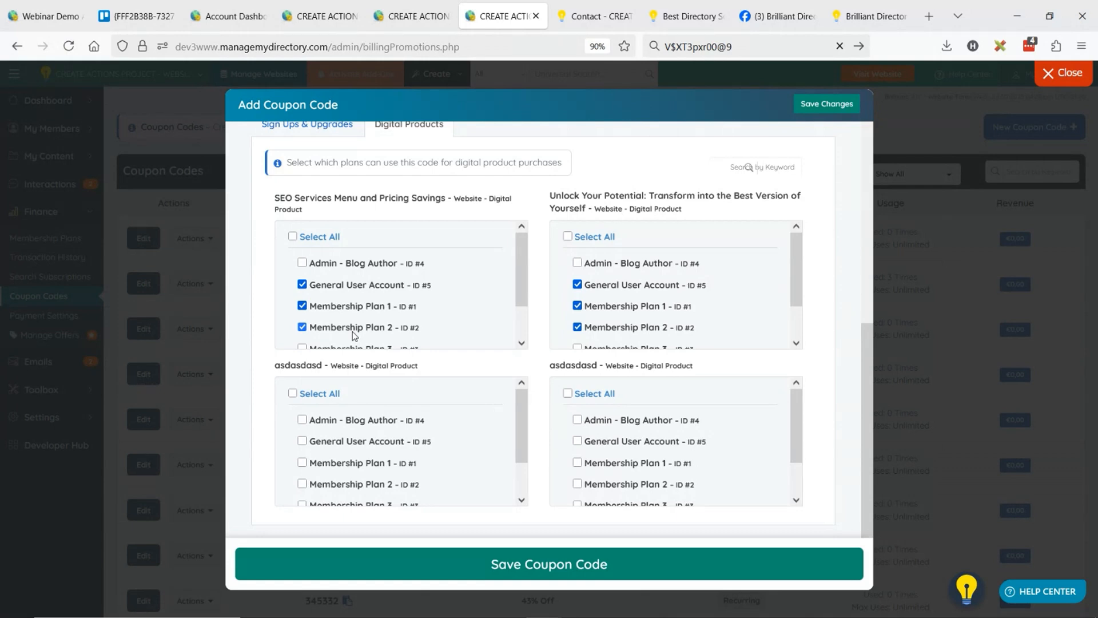
pyautogui.click(1063, 73)
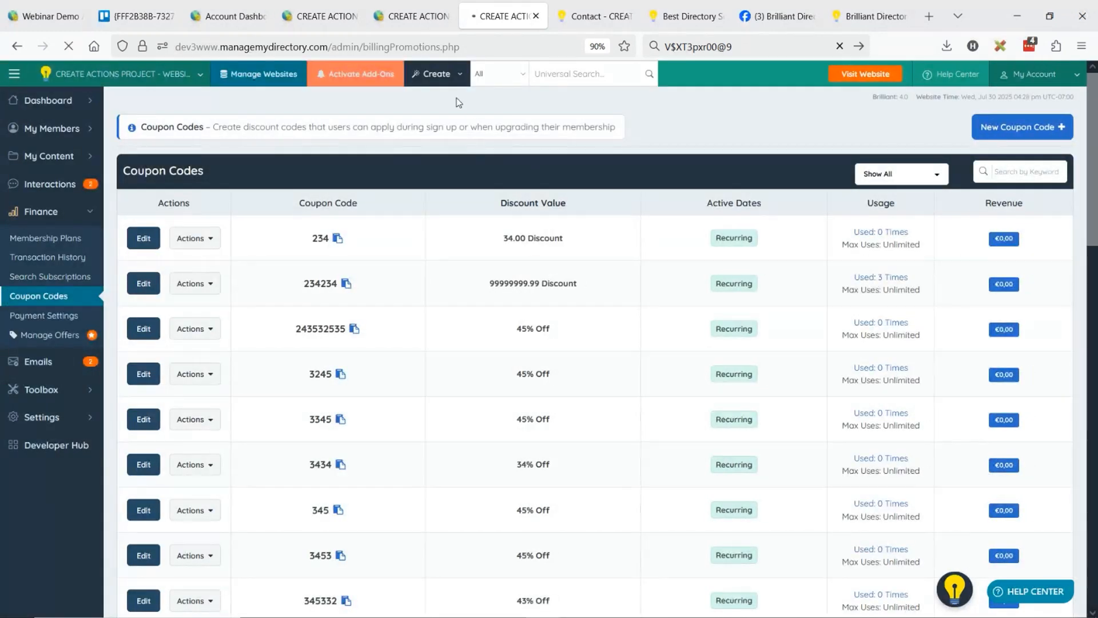
# Start the Create Coupon Code wizard and enter DAVID100 as the coupon code.
pyautogui.click(441, 78)
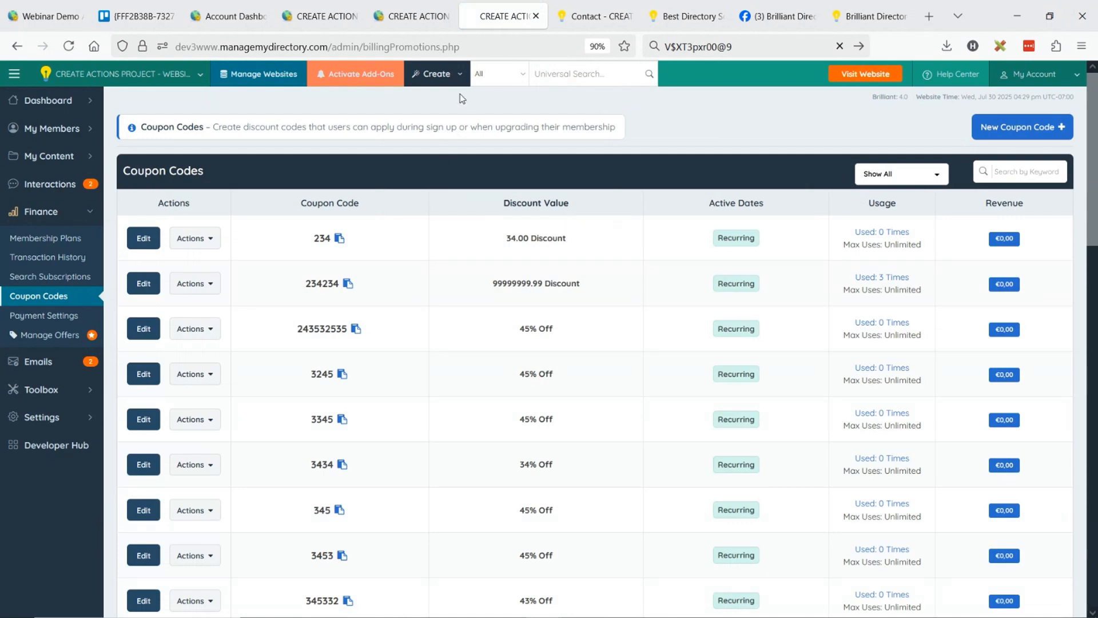
pyautogui.click(440, 74)
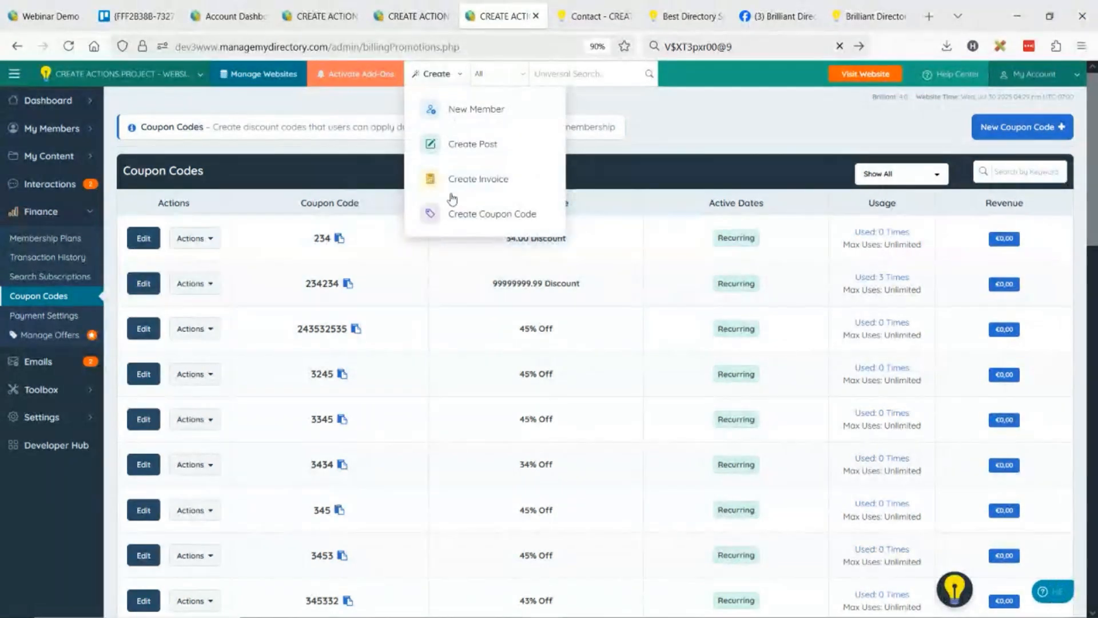
pyautogui.click(472, 230)
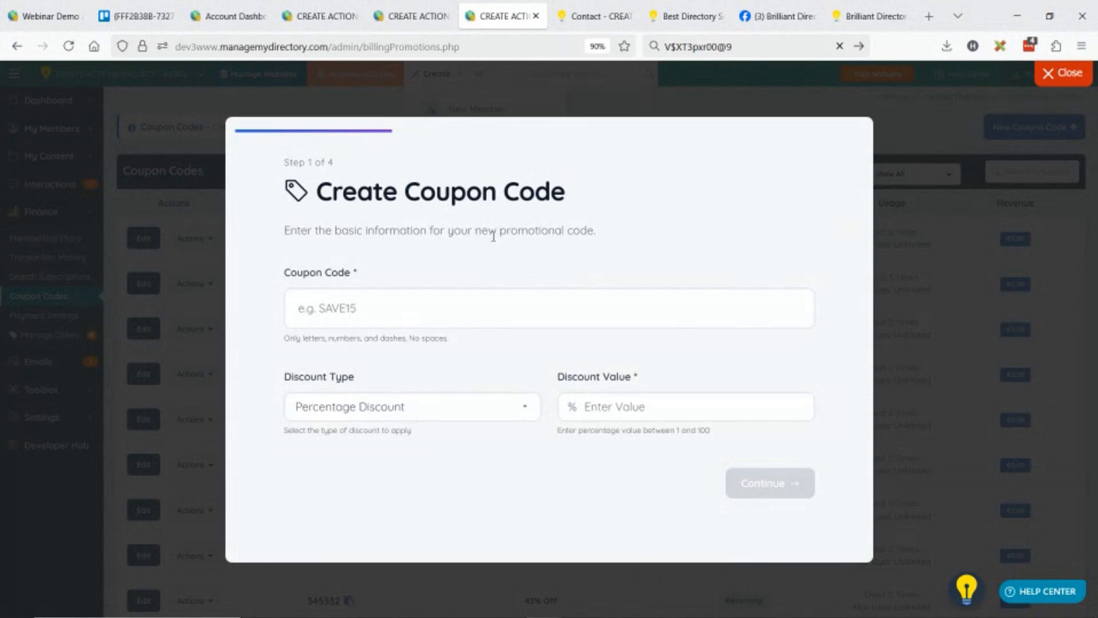
pyautogui.click(381, 310)
pyautogui.write('D')
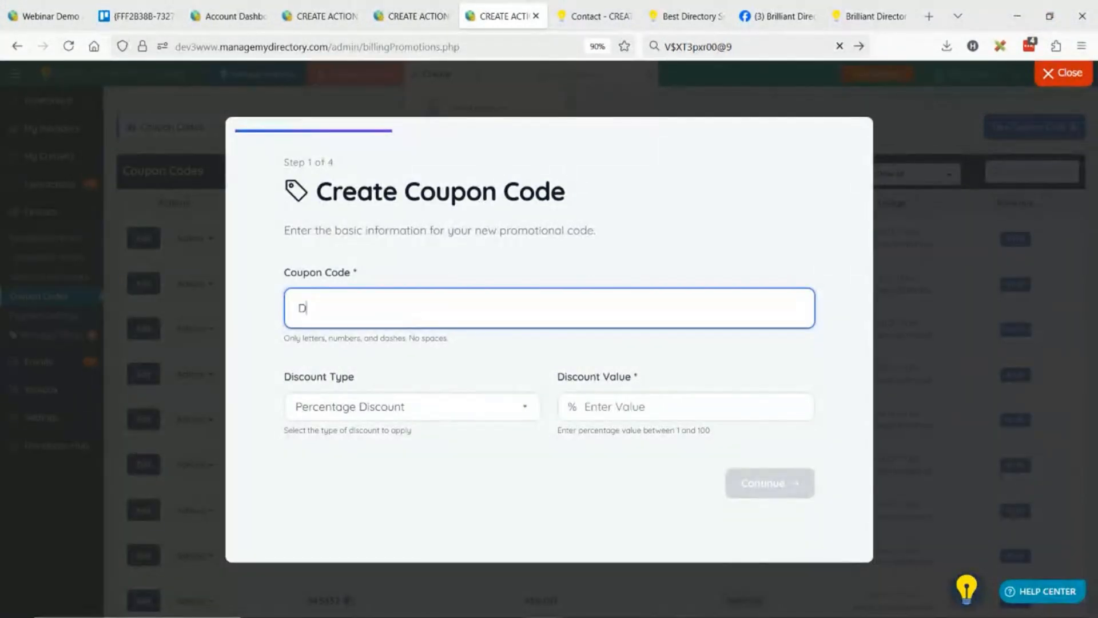
pyautogui.write('AVID100')
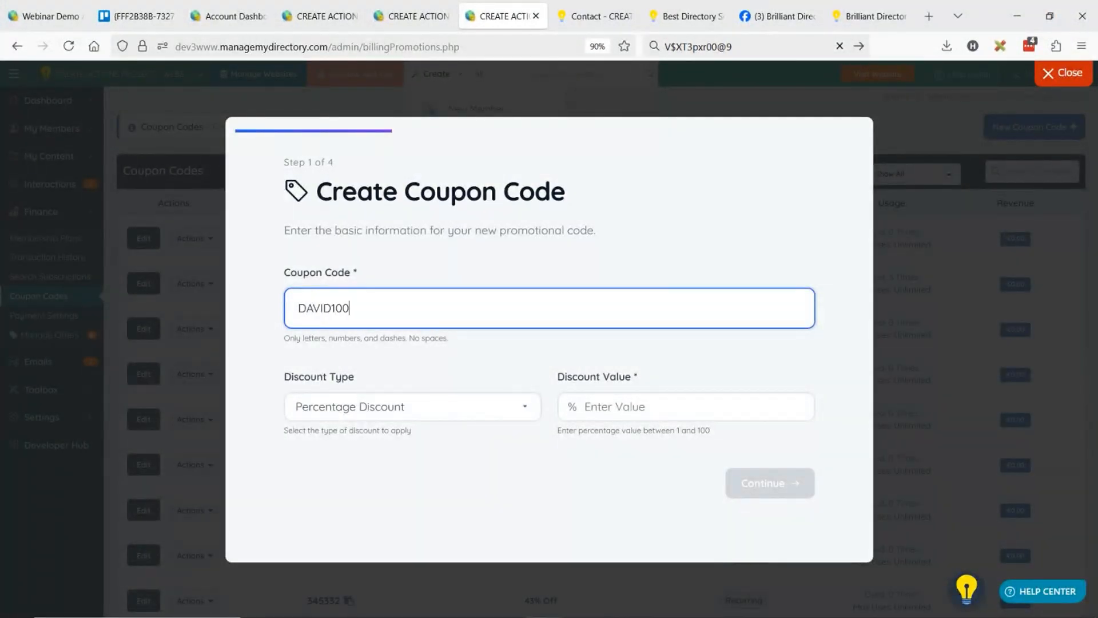
# Try the Fixed Amount discount type, return to Percentage Discount and set the discount percentage to 50.
pyautogui.click(410, 417)
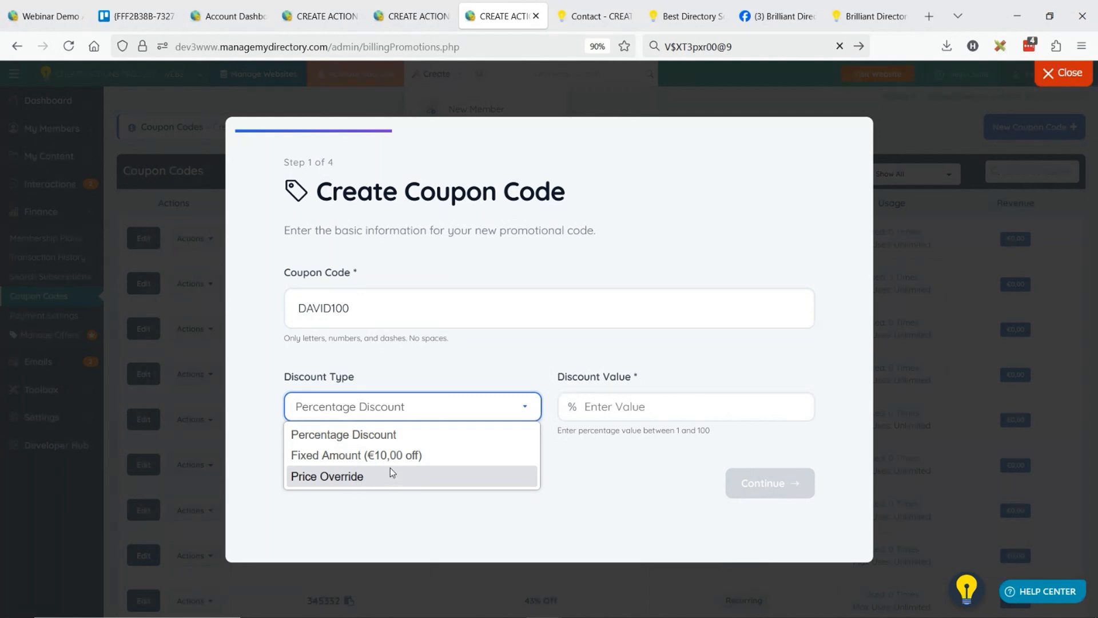
pyautogui.click(356, 455)
pyautogui.click(412, 406)
pyautogui.click(344, 435)
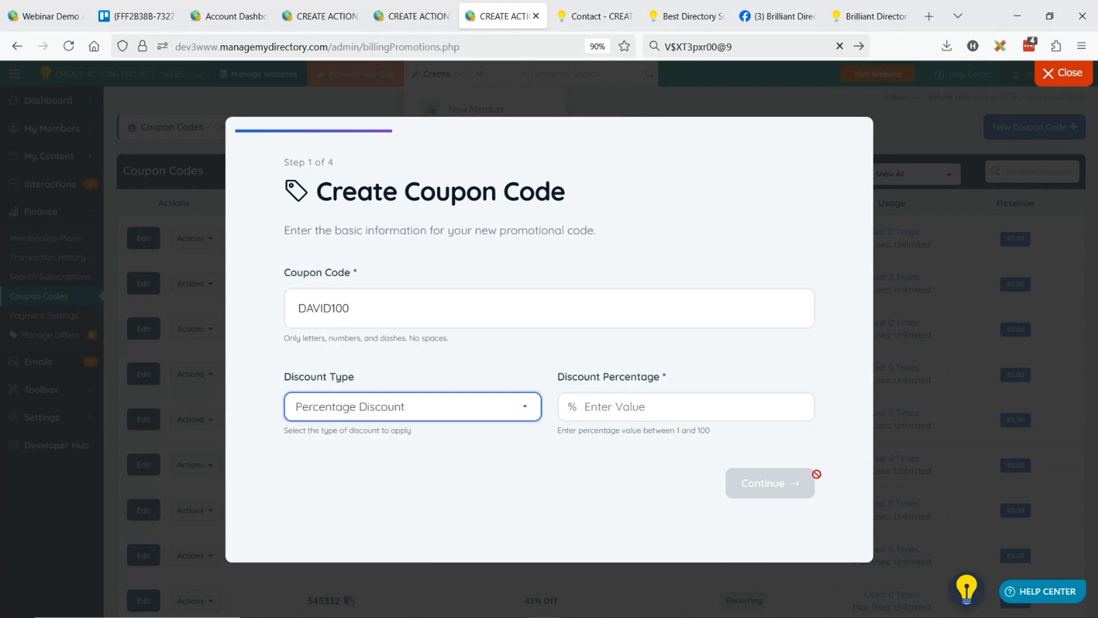
pyautogui.click(667, 412)
pyautogui.write('50')
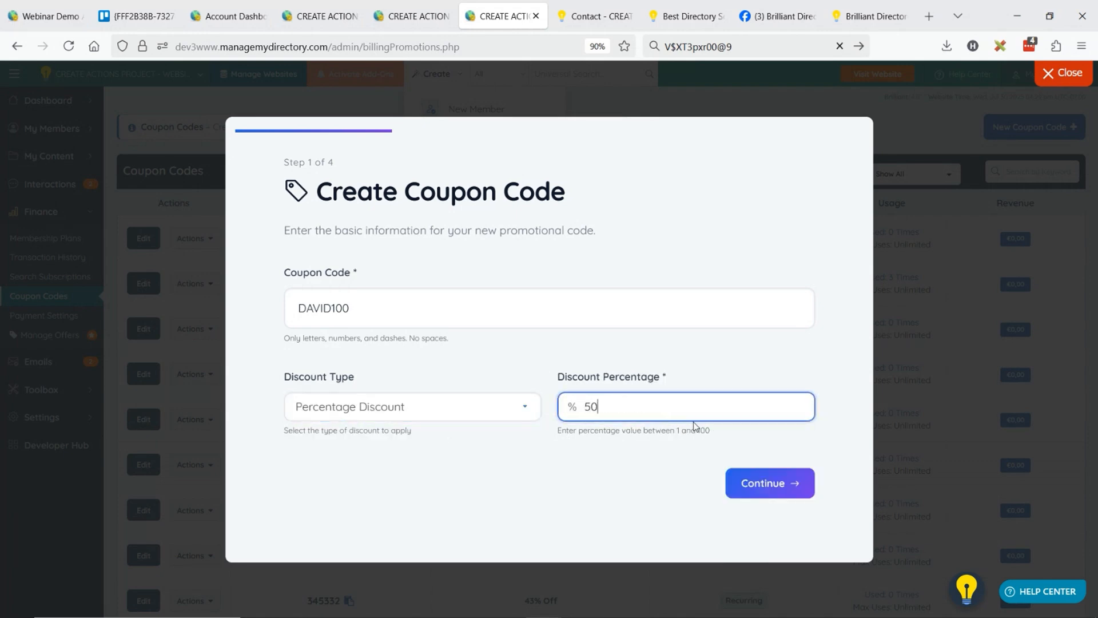
# Set the coupon's discount percentage to 100 and its maximum uses to 25.
pyautogui.moveTo(632, 409); pyautogui.dragTo(558, 413)
pyautogui.write('100')
pyautogui.click(766, 481)
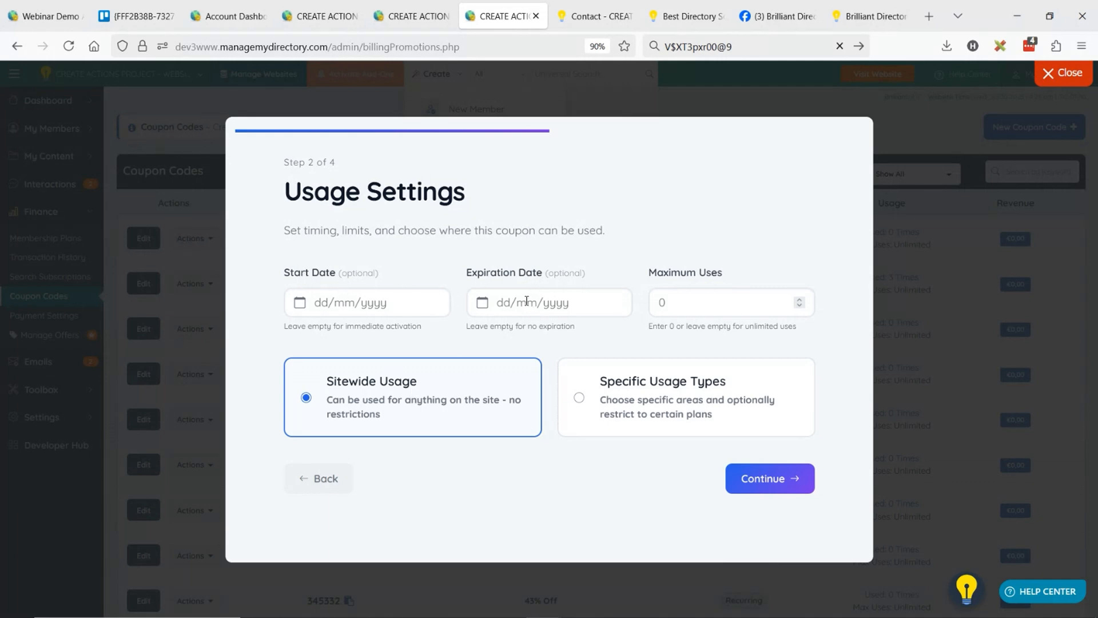
pyautogui.click(680, 307)
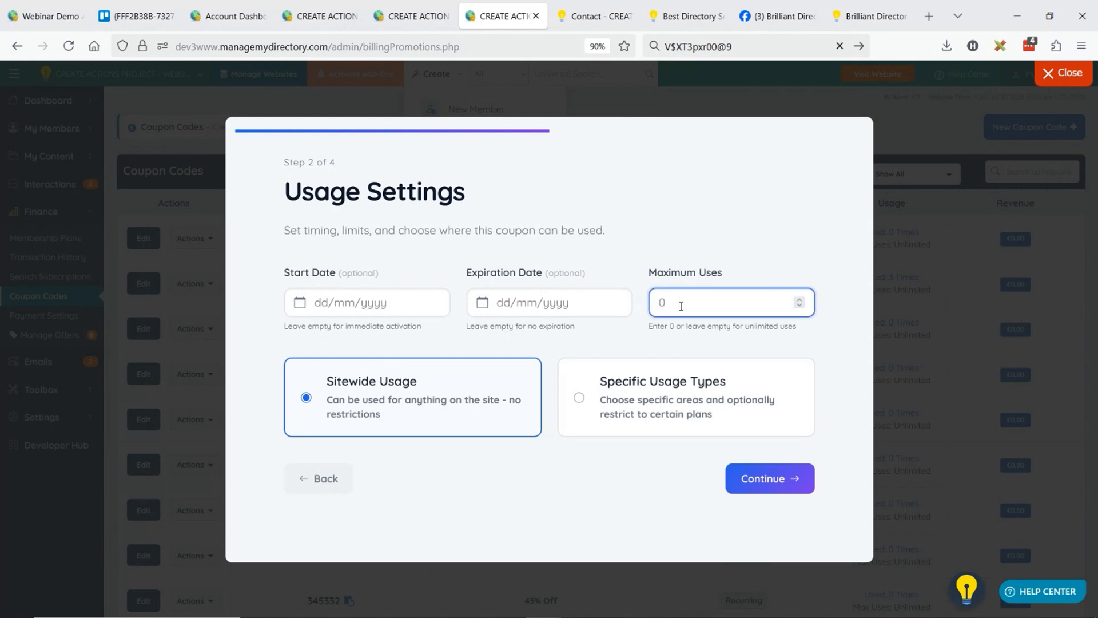
pyautogui.write('25')
# Restrict the coupon to Specific Usage Types and set Digital Products to Enabled - Specific Cases.
pyautogui.click(582, 401)
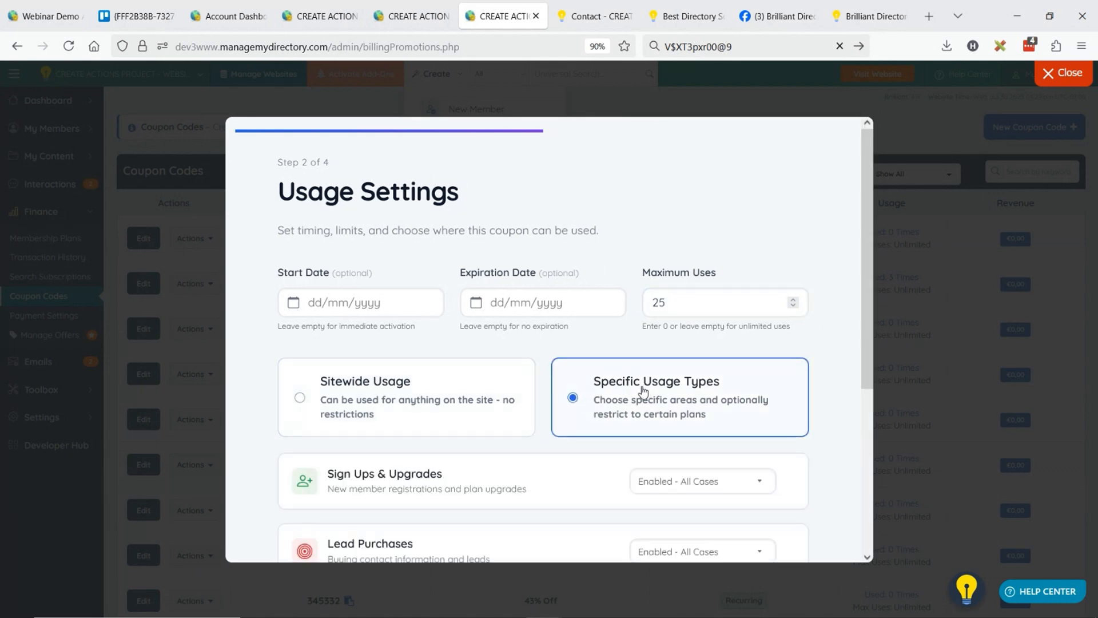
pyautogui.scroll(-5, 596, 312)
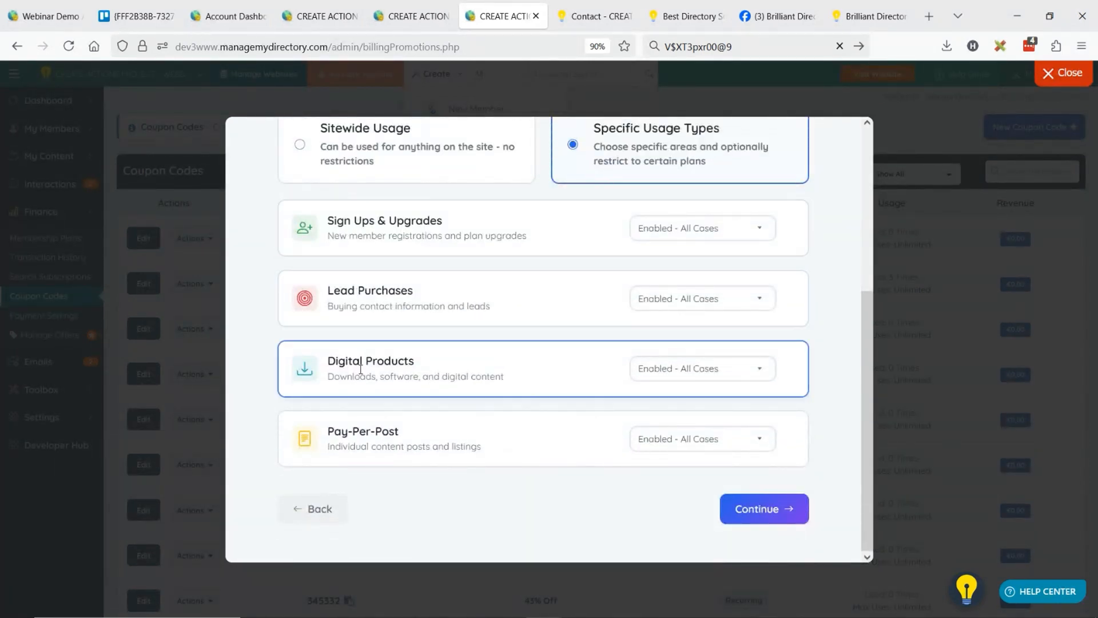
pyautogui.click(658, 371)
pyautogui.click(664, 407)
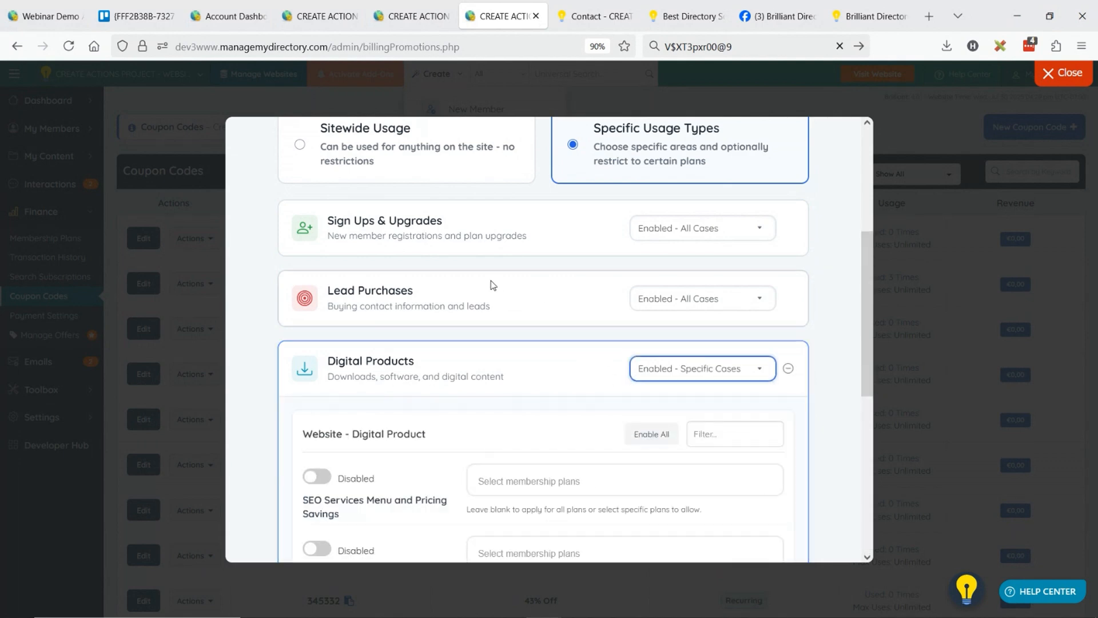
# Enable the SEO Services Menu and Unlock Your Potential products, and select all membership plans for the SEO Services product.
pyautogui.scroll(-3, 515, 298)
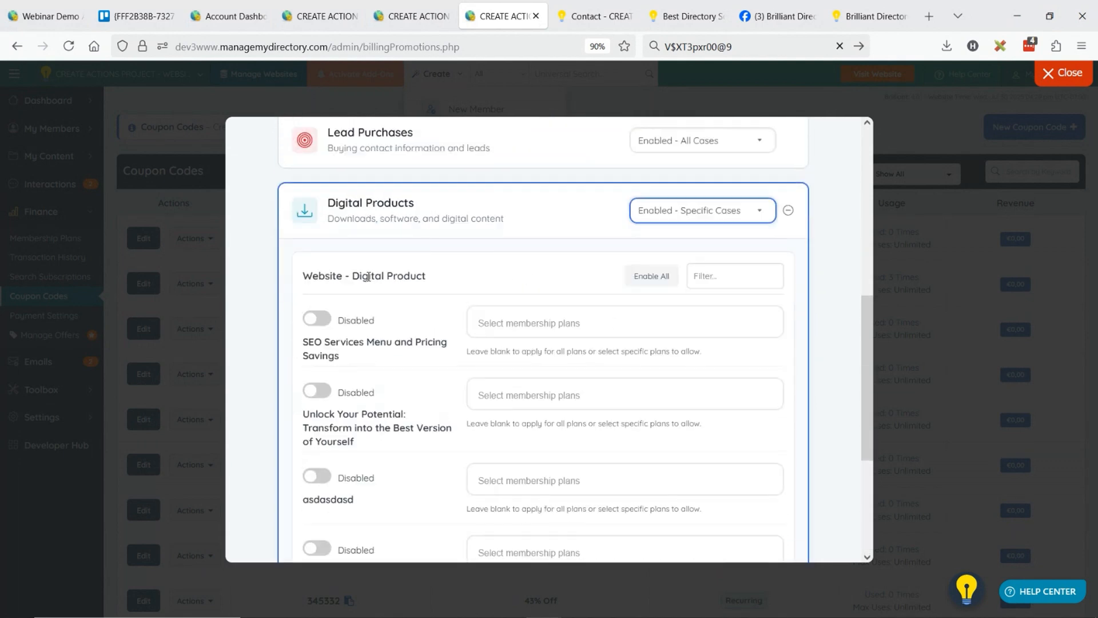
pyautogui.click(324, 320)
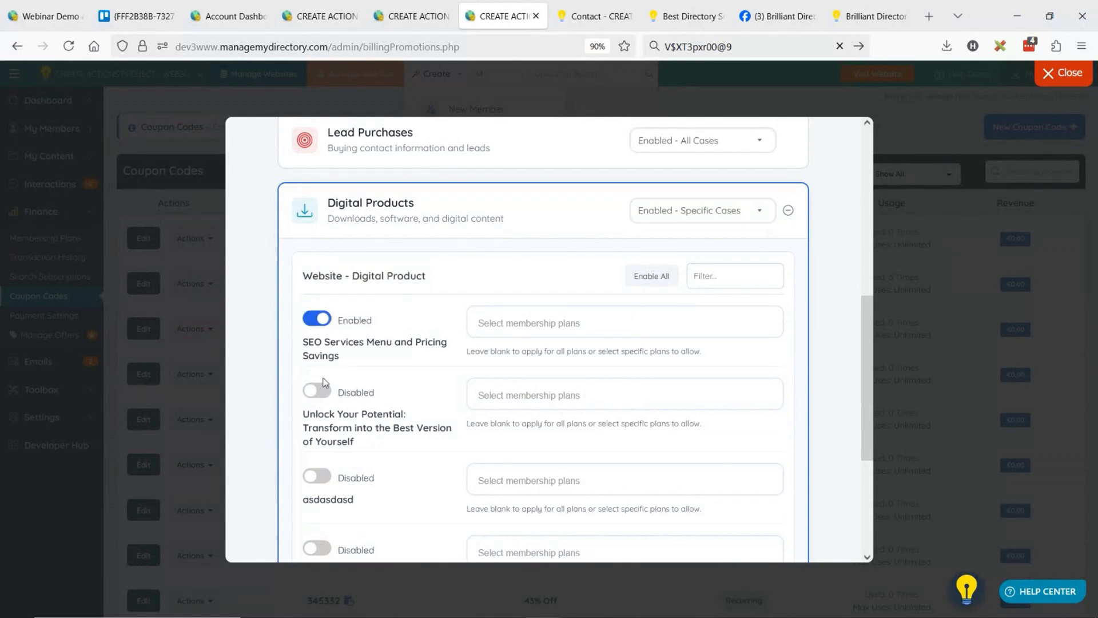
pyautogui.click(319, 391)
pyautogui.click(544, 322)
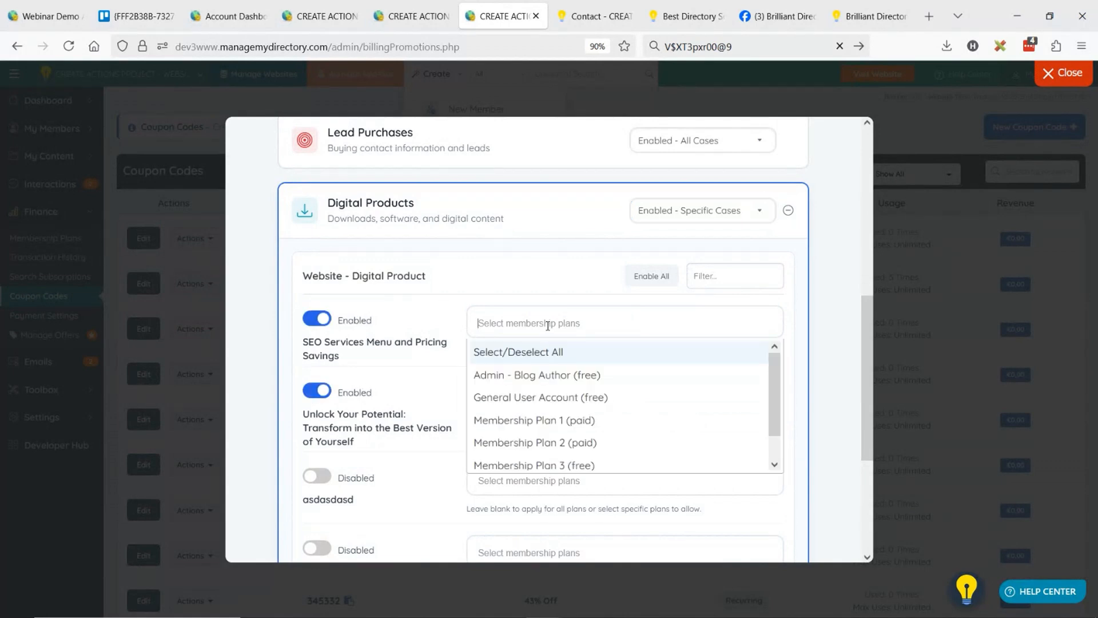
pyautogui.click(571, 420)
pyautogui.click(542, 372)
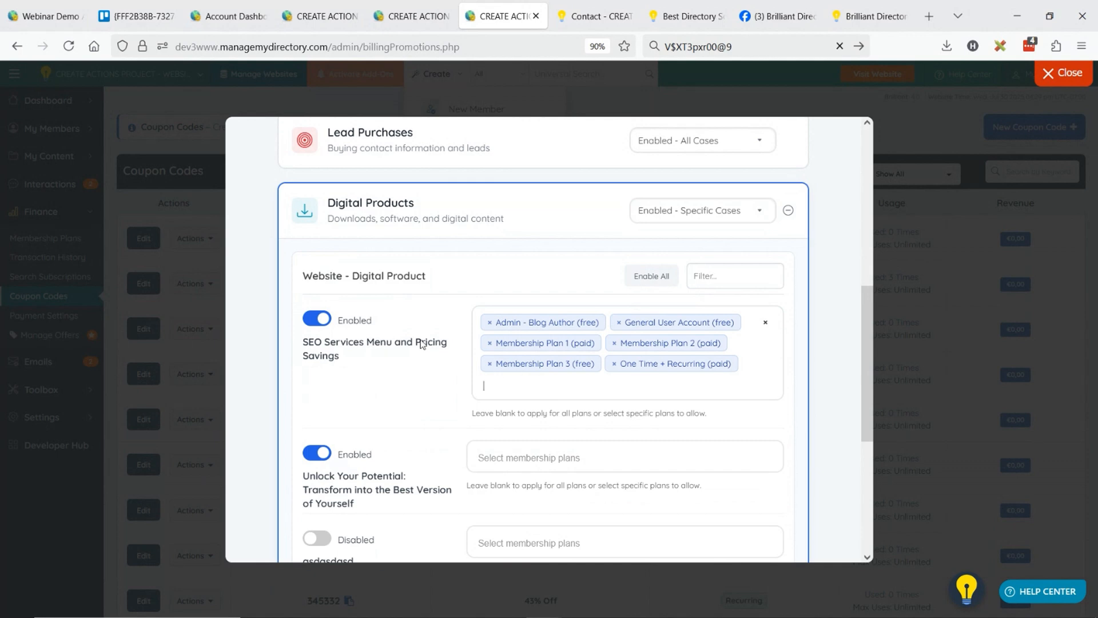
# Toggle the third digital product on and back off, and disable the SEO Services Menu and Pricing Savings product.
pyautogui.scroll(-3, 421, 343)
pyautogui.click(322, 382)
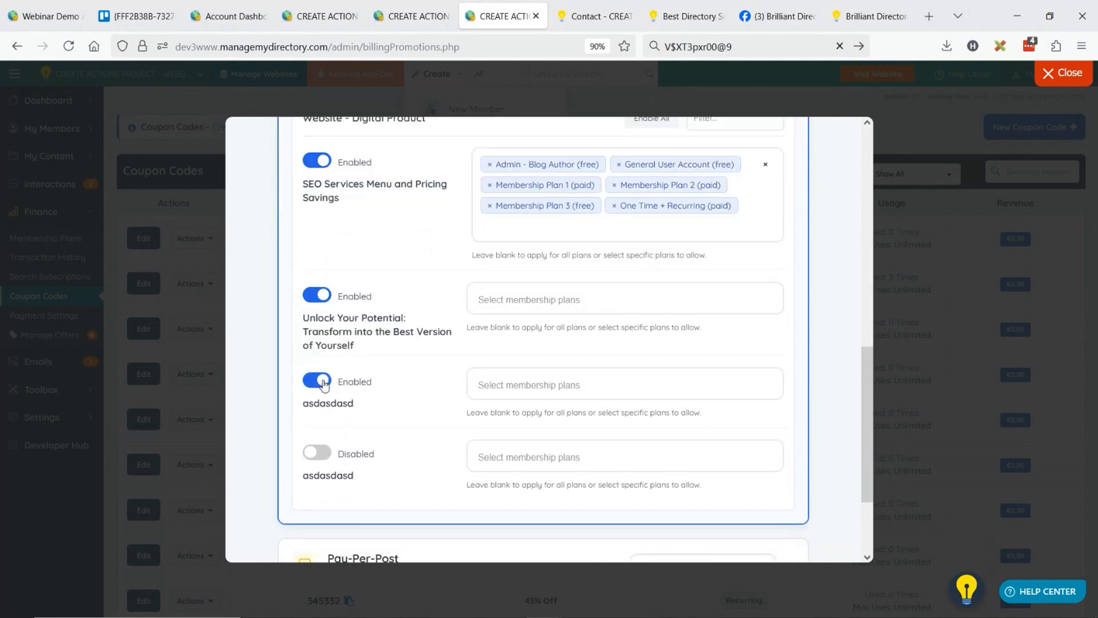
pyautogui.click(323, 383)
pyautogui.click(328, 165)
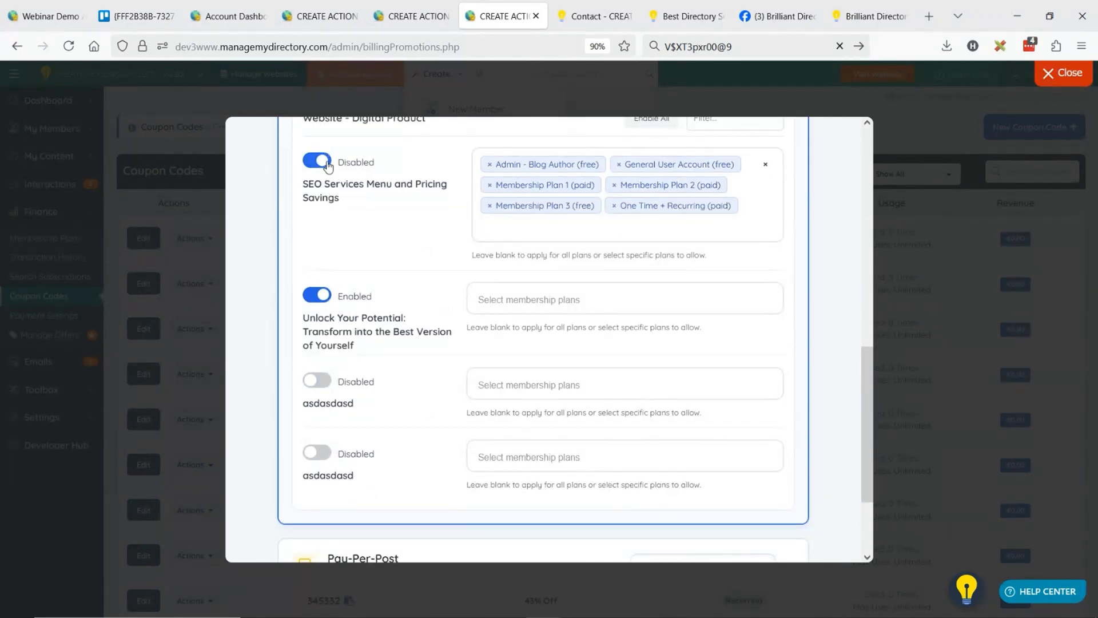
# Review the usage settings and coupon summary, then create the DAVID100 coupon and close the wizard.
pyautogui.scroll(-3, 421, 305)
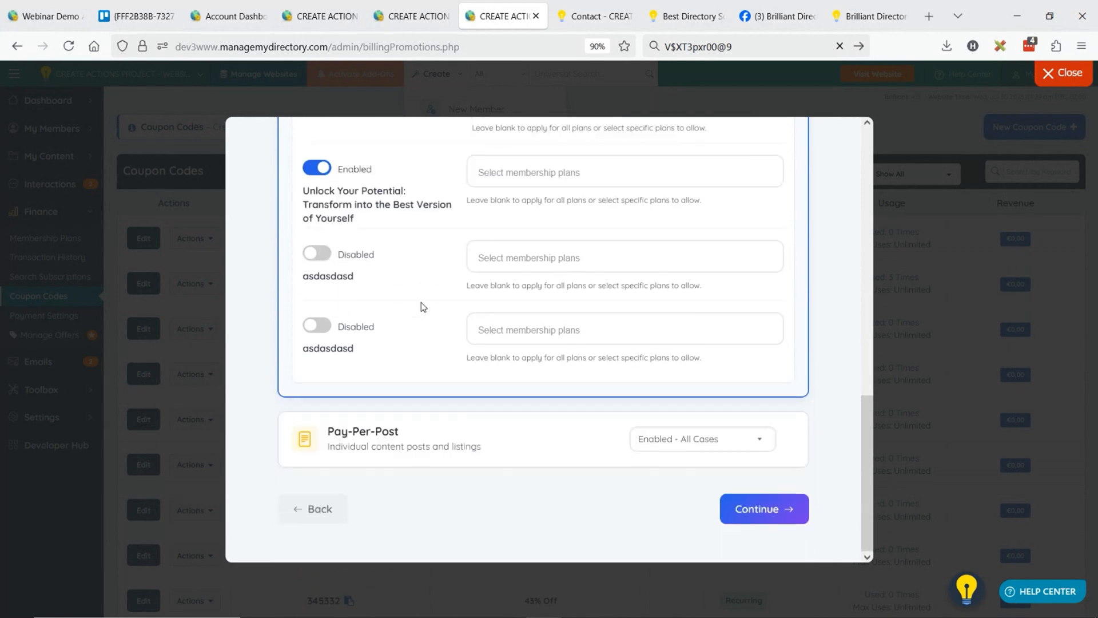
pyautogui.scroll(6, 421, 307)
pyautogui.scroll(5, 498, 299)
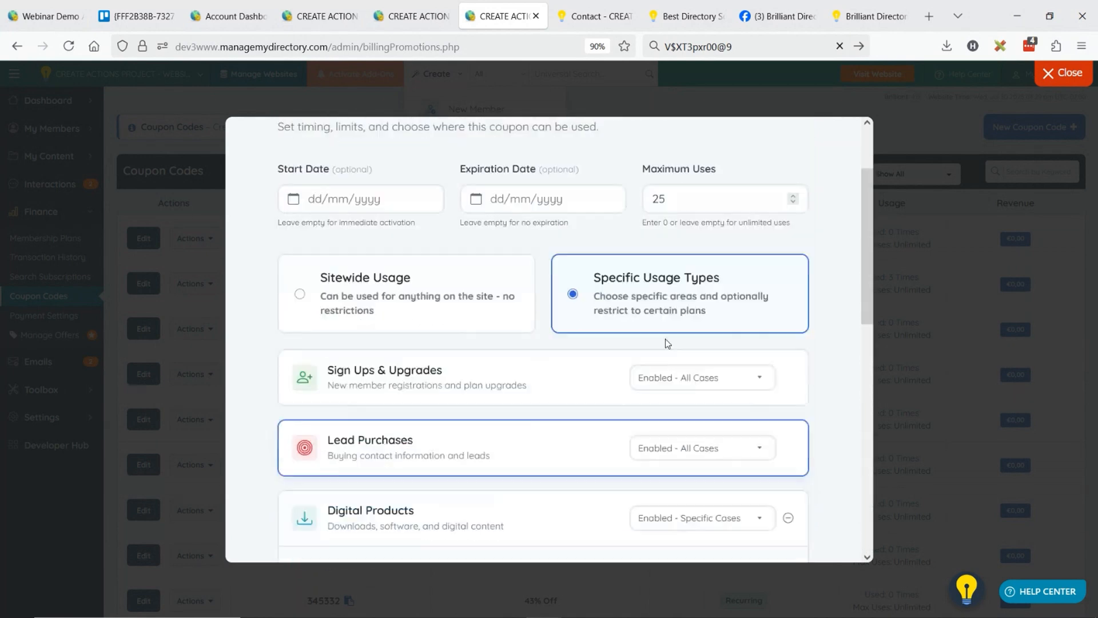
pyautogui.scroll(-8, 665, 341)
pyautogui.scroll(-3, 700, 389)
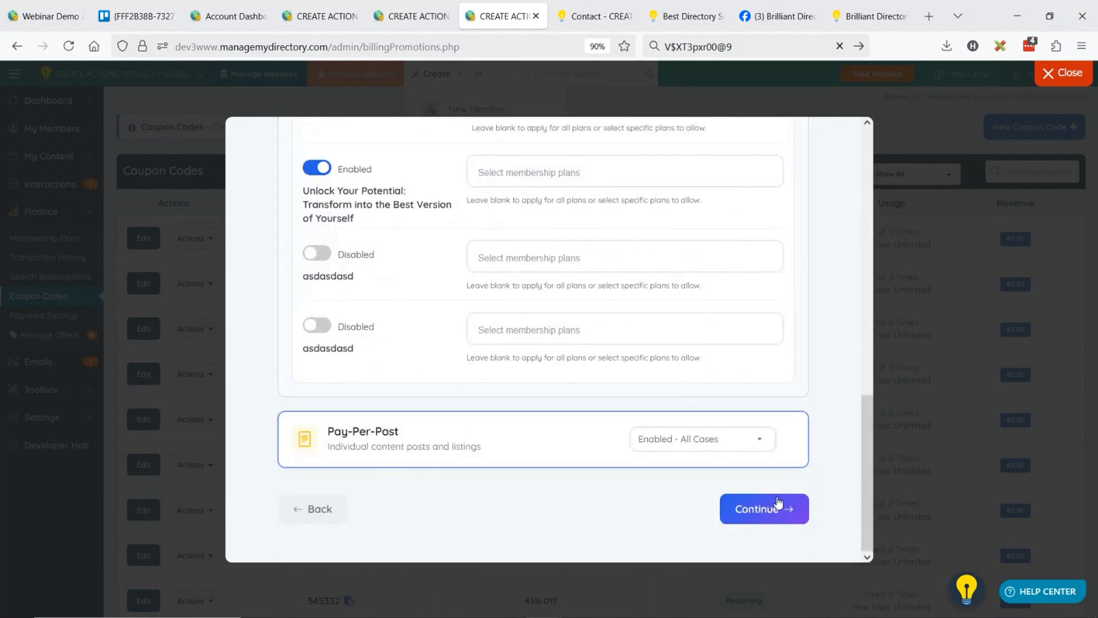
pyautogui.click(764, 509)
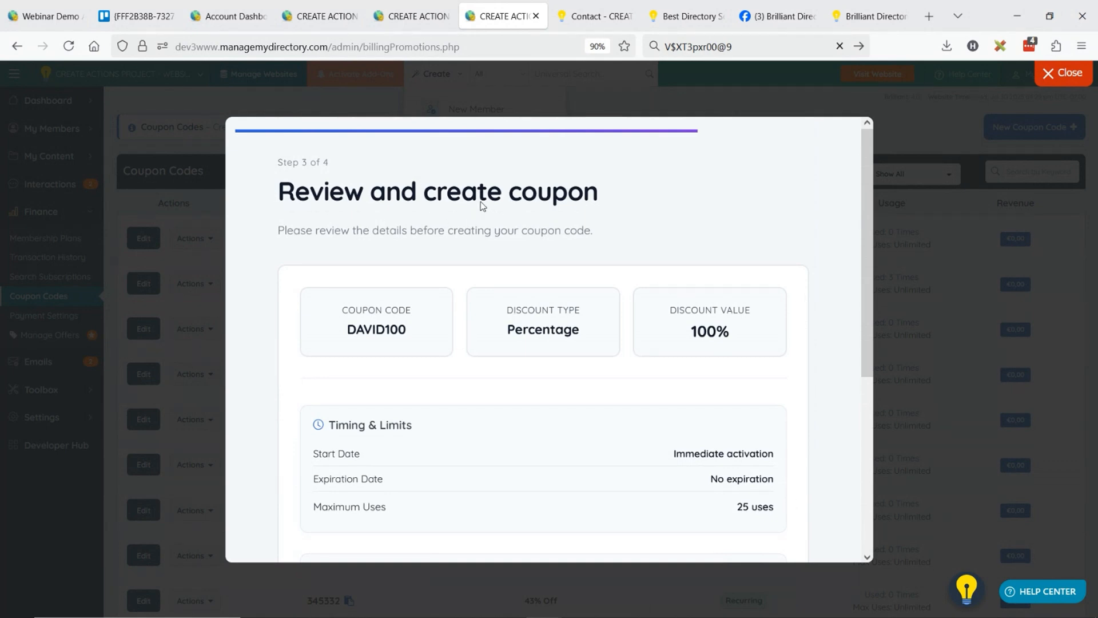
pyautogui.scroll(-5, 539, 257)
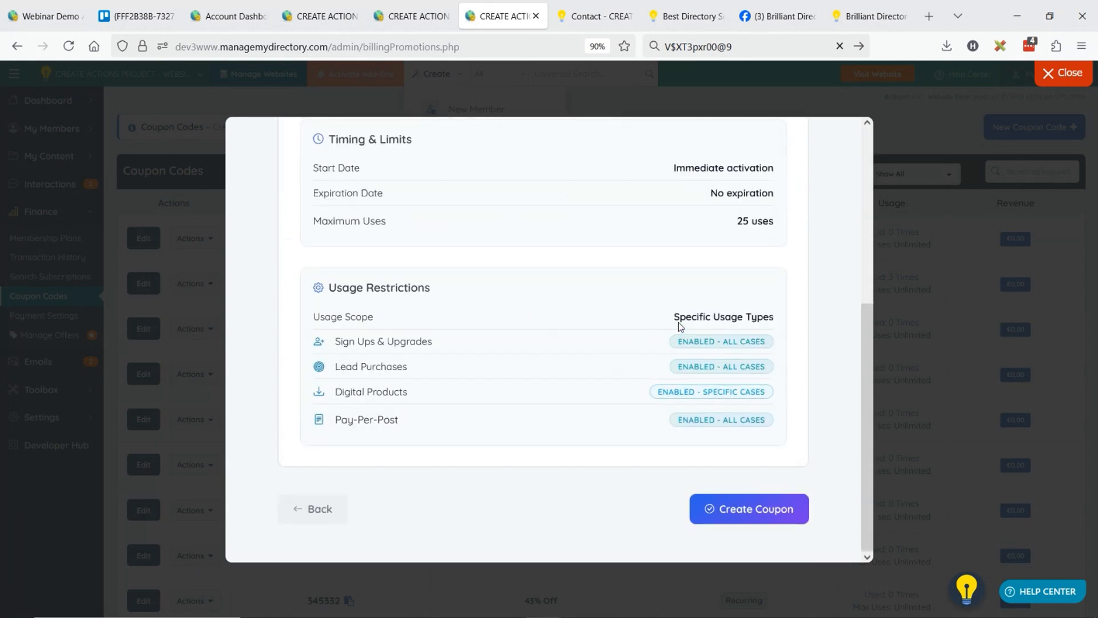
pyautogui.click(738, 517)
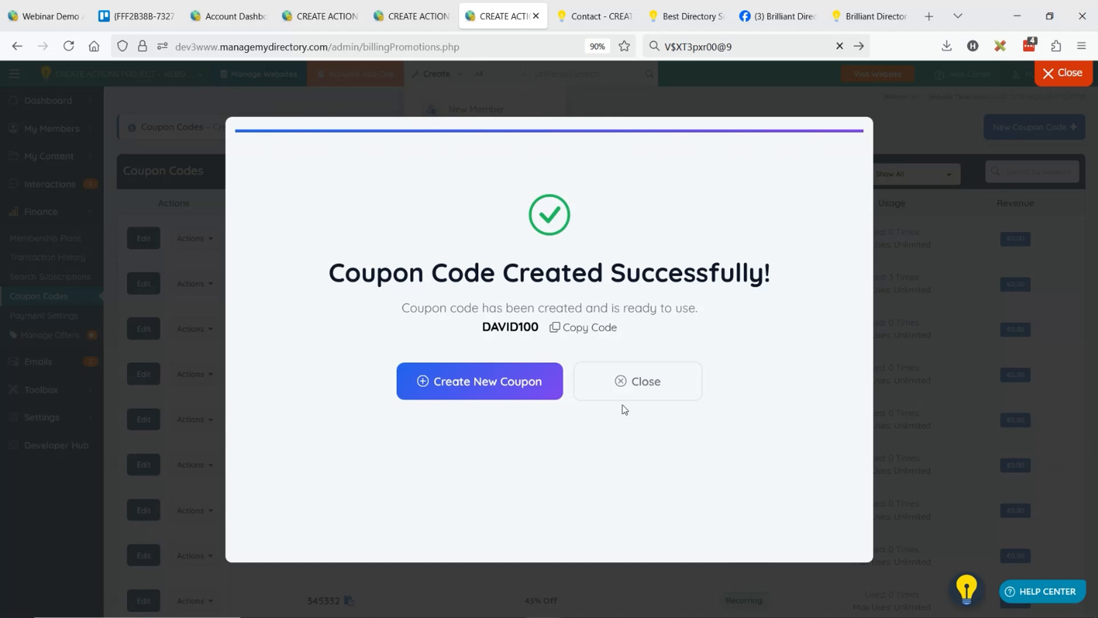
pyautogui.click(615, 383)
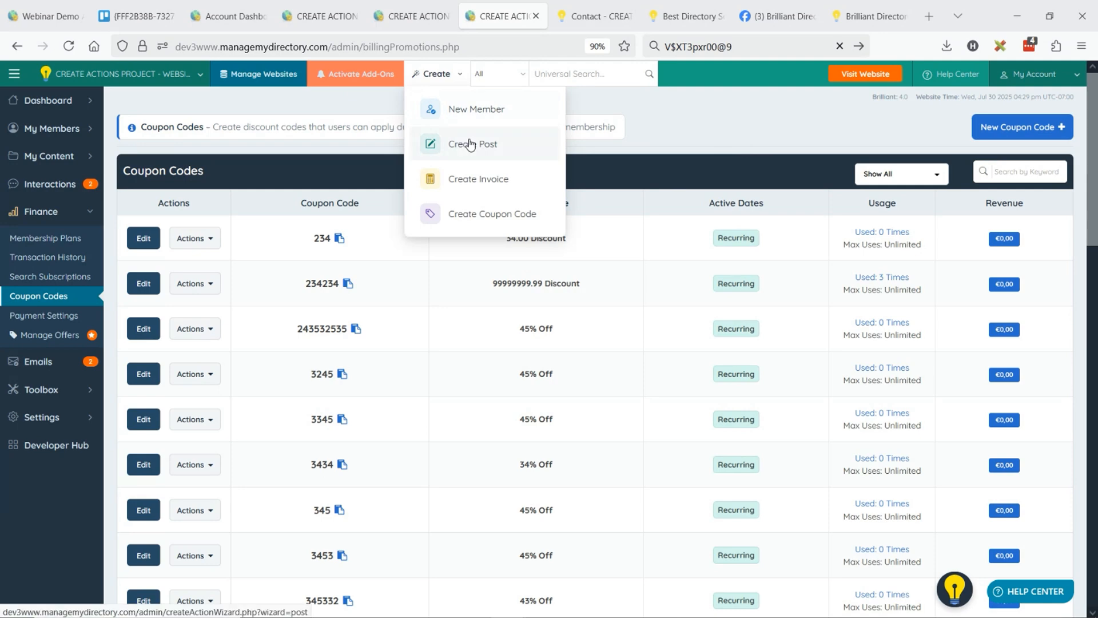
# Return to the admin dashboard and start the Create Post wizard.
pyautogui.moveTo(69, 100)
pyautogui.click(115, 107)
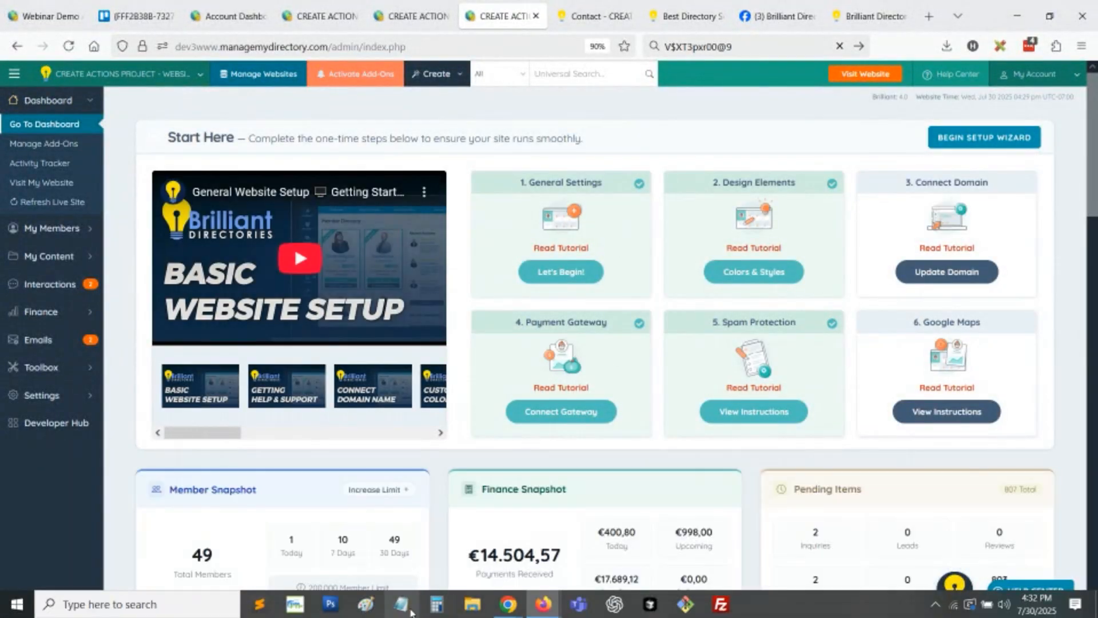
pyautogui.click(412, 612)
pyautogui.click(576, 49)
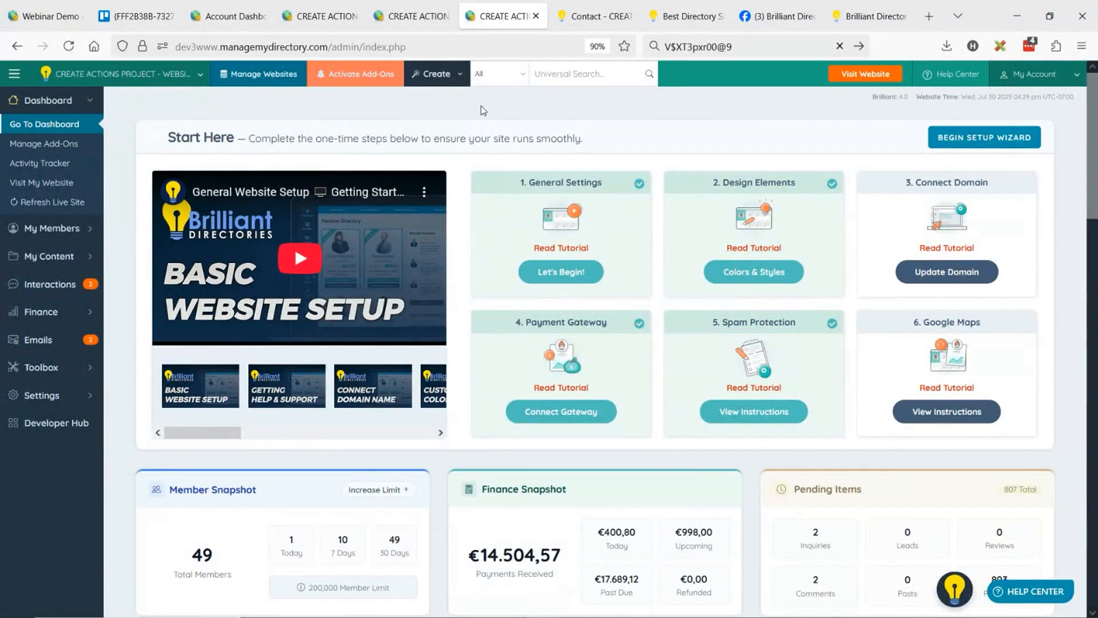
pyautogui.click(452, 79)
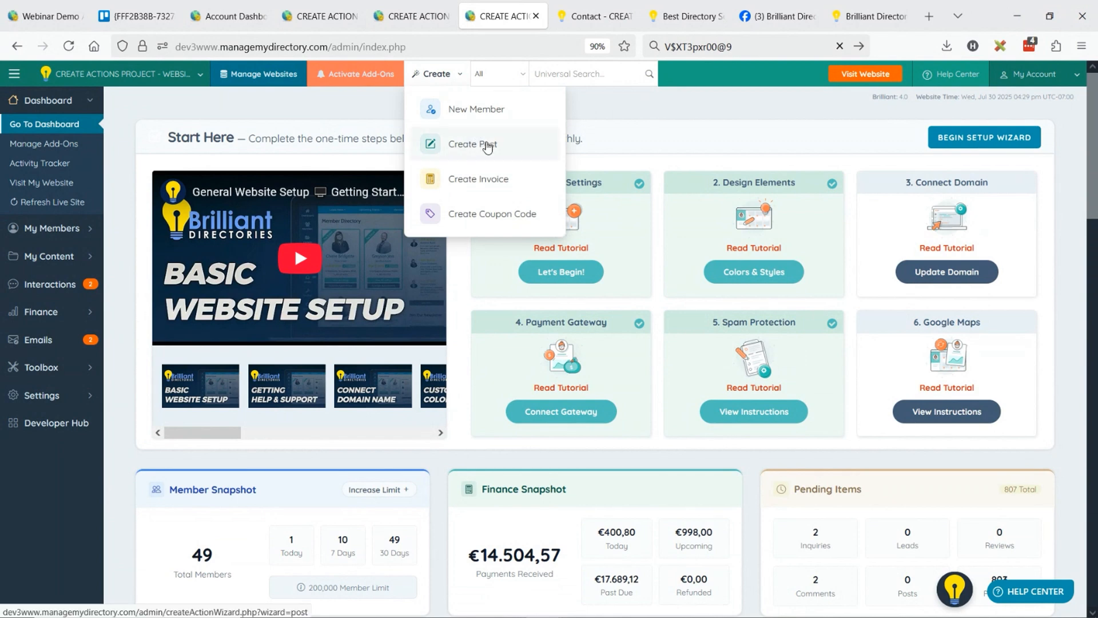
pyautogui.click(493, 150)
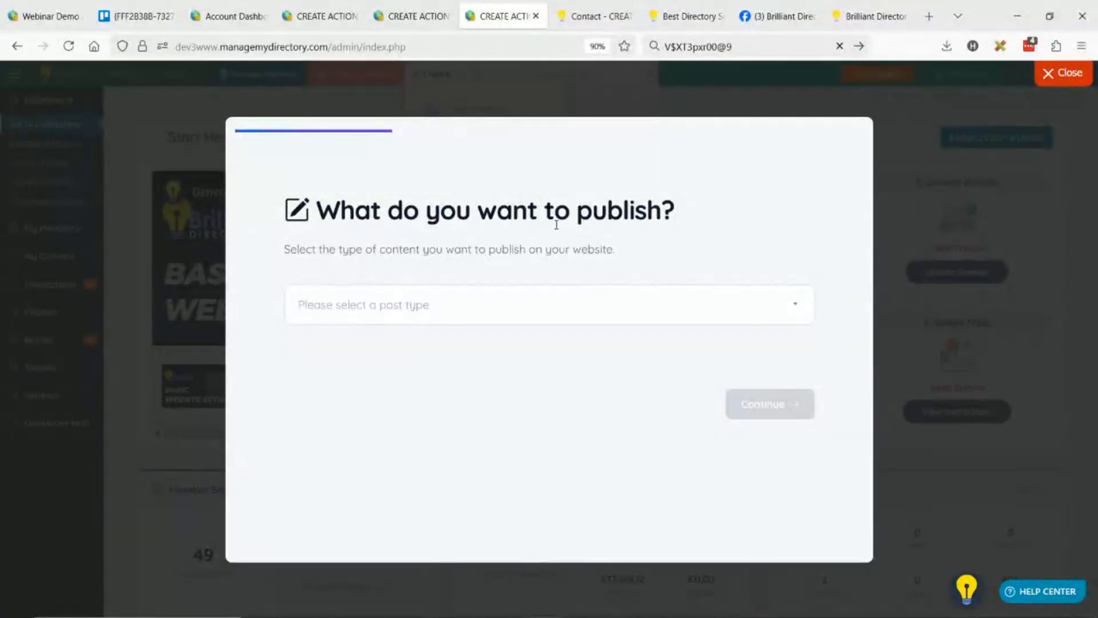
# Choose a Community Article authored by Sample Member 2 and start the post from scratch.
pyautogui.click(363, 315)
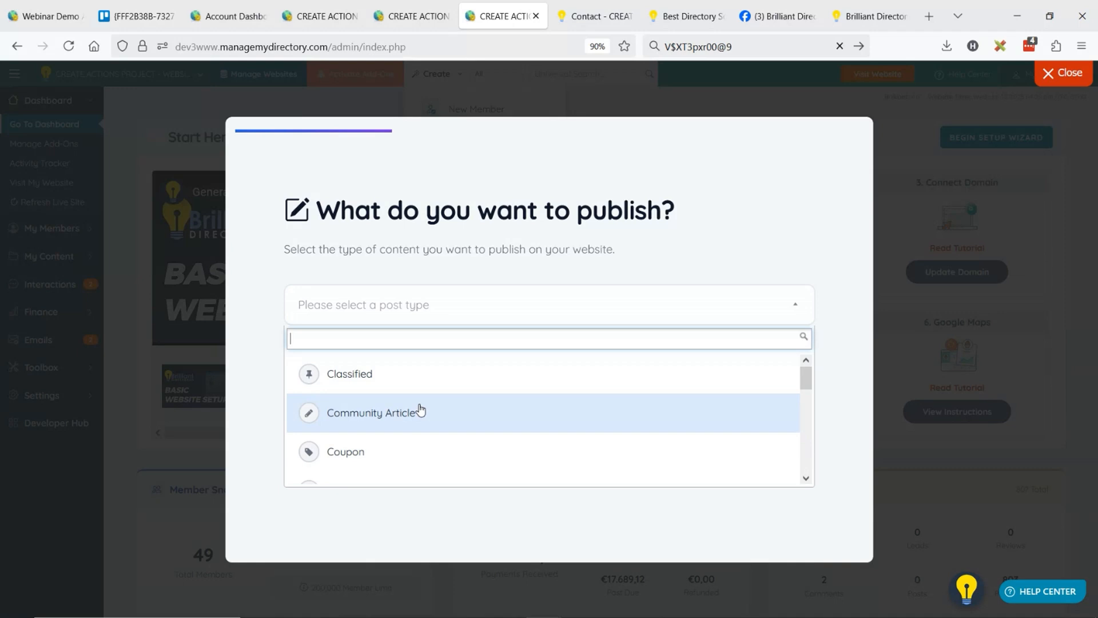
pyautogui.click(371, 412)
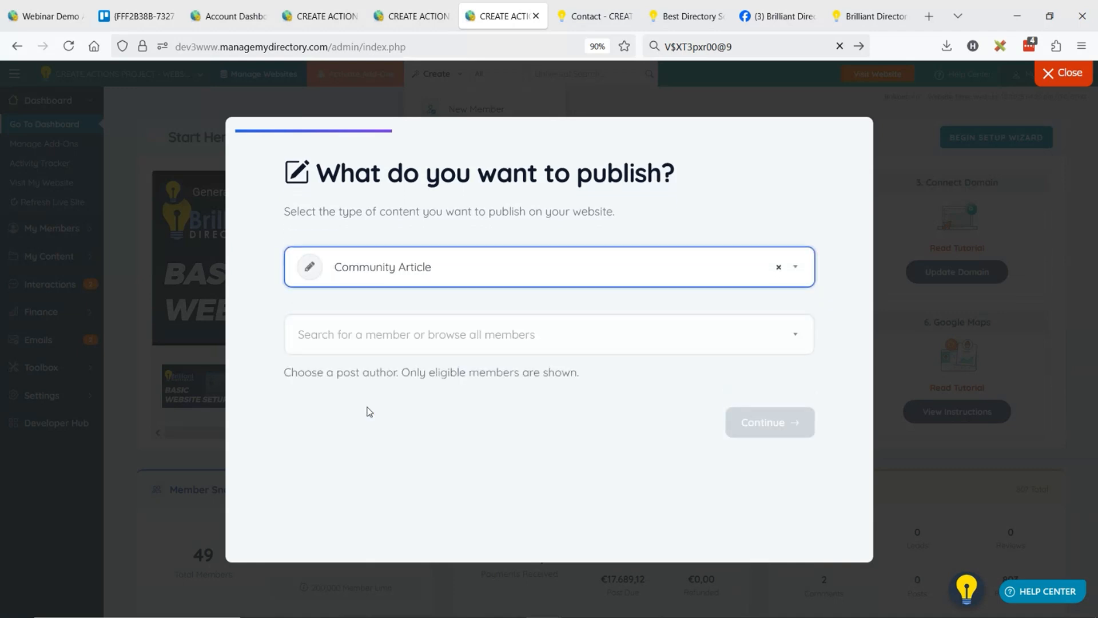
pyautogui.click(414, 337)
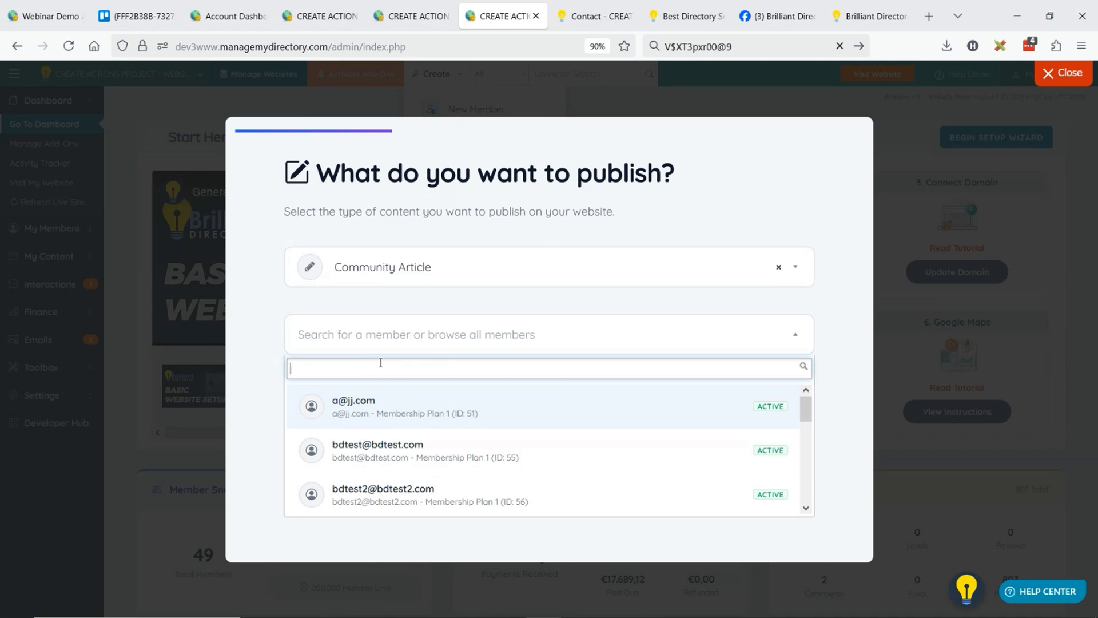
pyautogui.write('sampl')
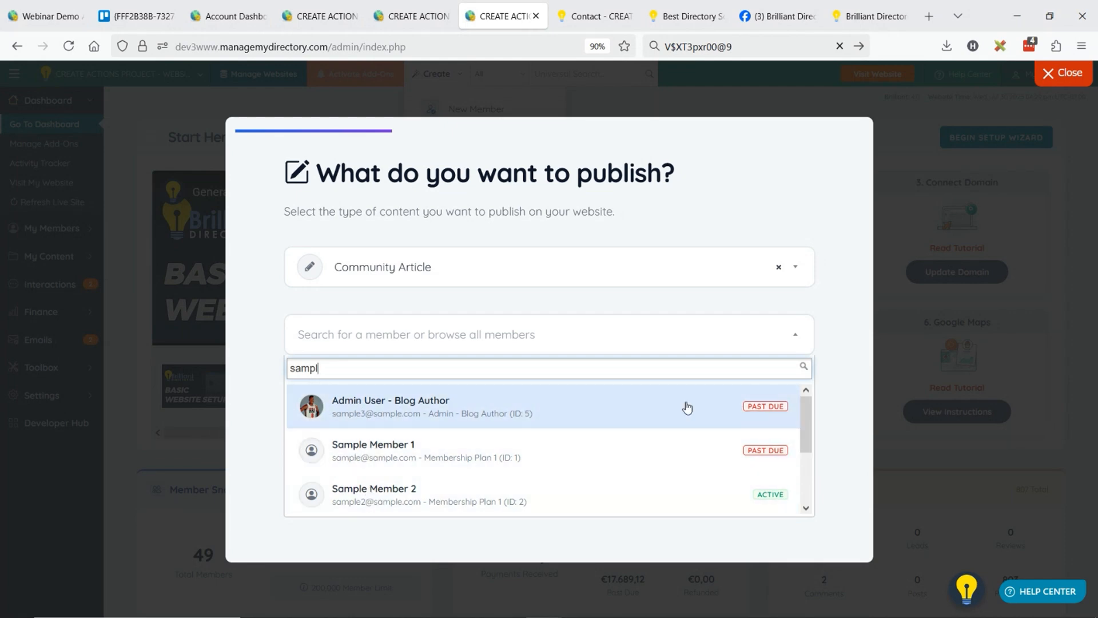
pyautogui.click(406, 491)
pyautogui.scroll(-2, 571, 356)
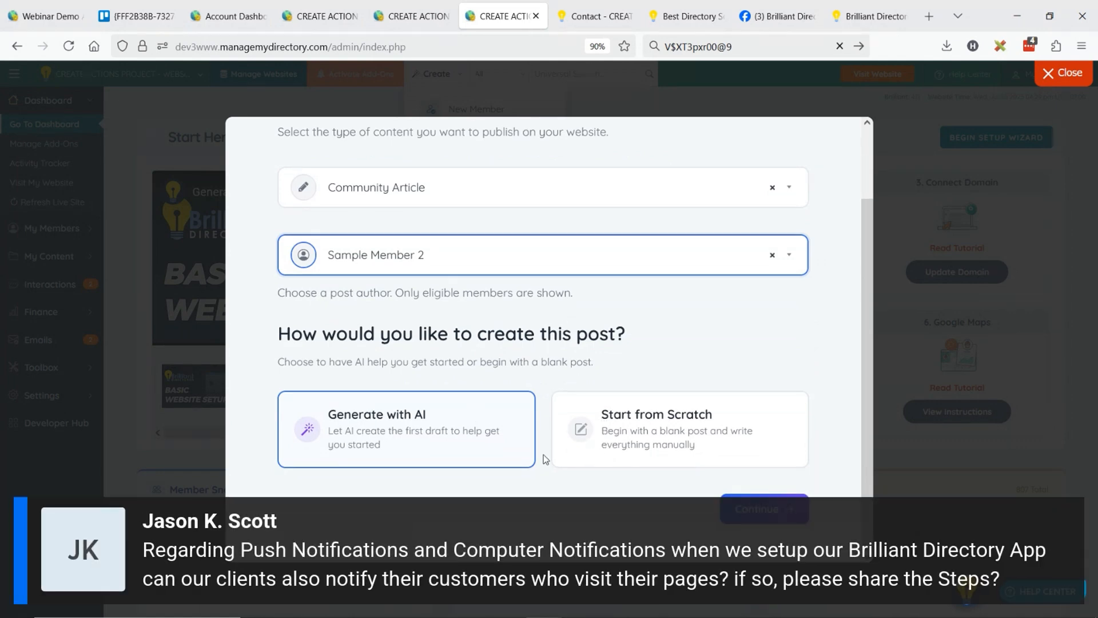
pyautogui.click(675, 427)
pyautogui.click(749, 496)
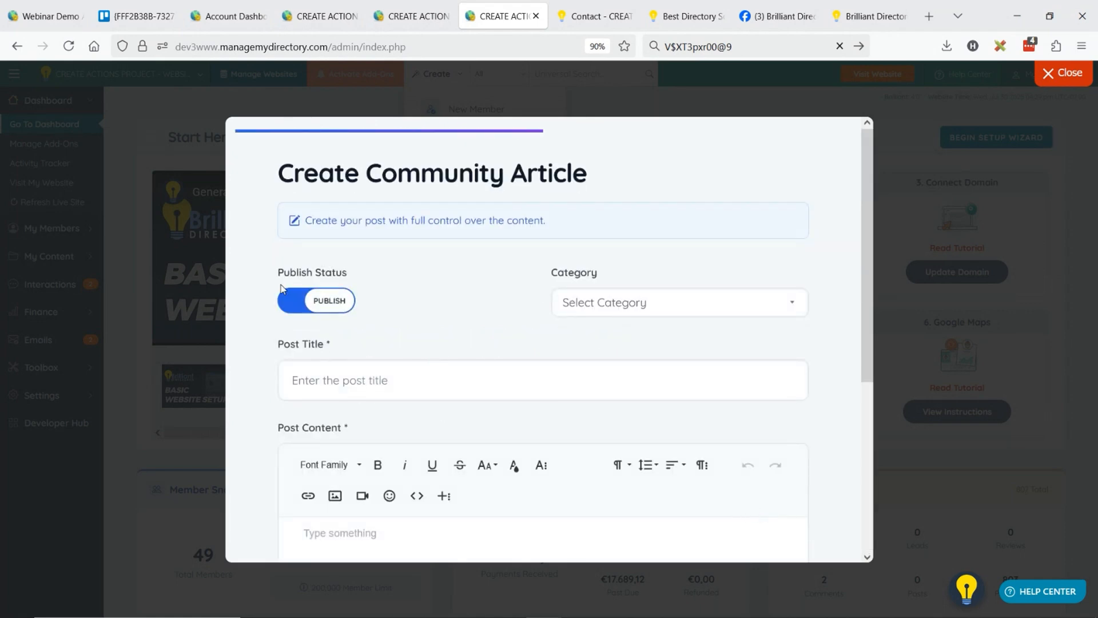
# Assign the article to Category 2 and enter "Sample title" as the post title.
pyautogui.click(606, 307)
pyautogui.click(619, 372)
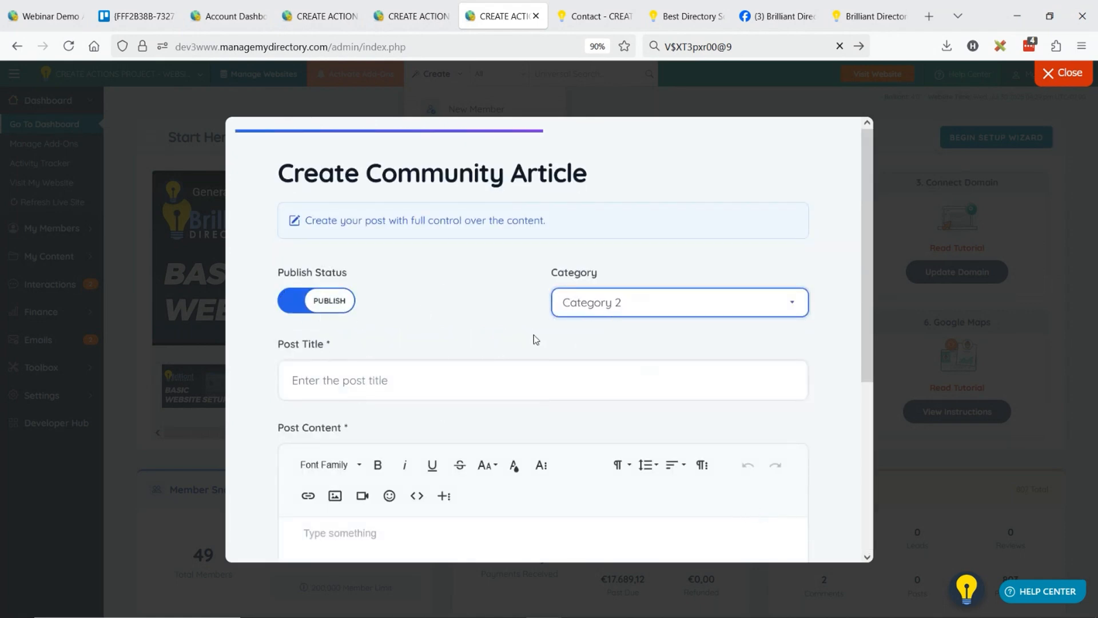
pyautogui.click(407, 391)
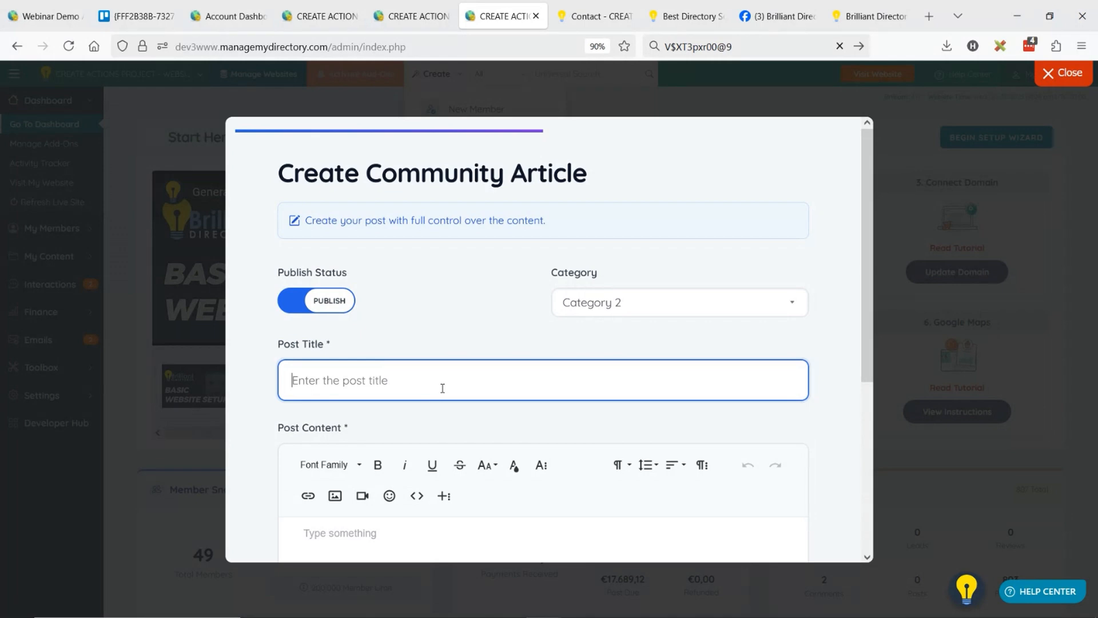
pyautogui.write('Sample tiutle')
pyautogui.press('BackSpace')
pyautogui.press('BackSpace')
pyautogui.press('BackSpace')
pyautogui.press('BackSpace')
pyautogui.write('tle')
# Enter "Content" as the article's post content.
pyautogui.scroll(-3, 448, 370)
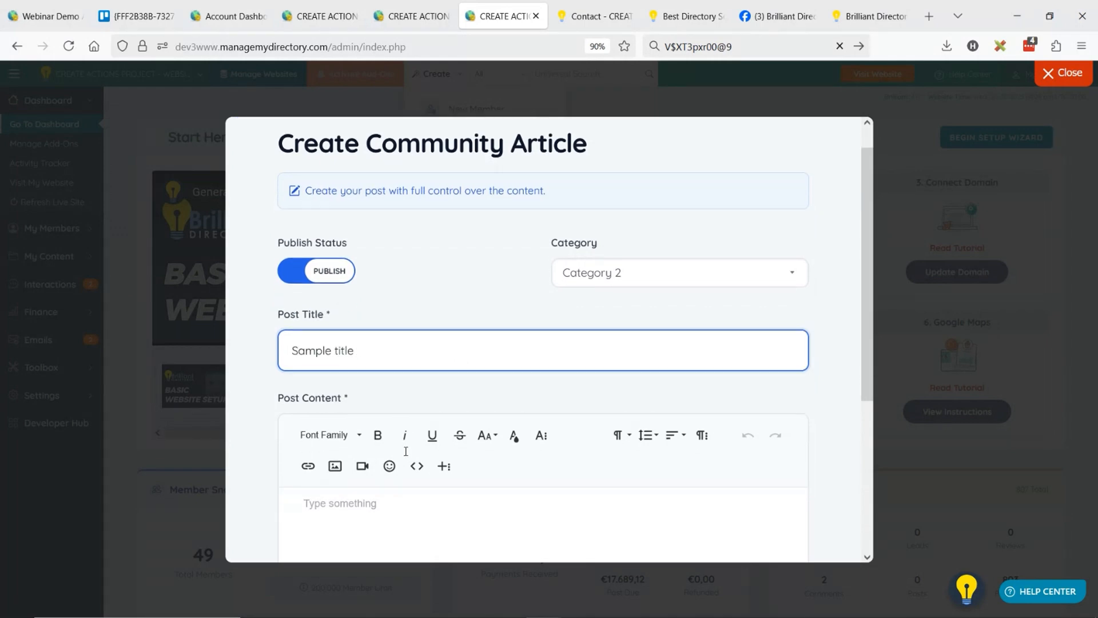
pyautogui.click(409, 458)
pyautogui.write('Content')
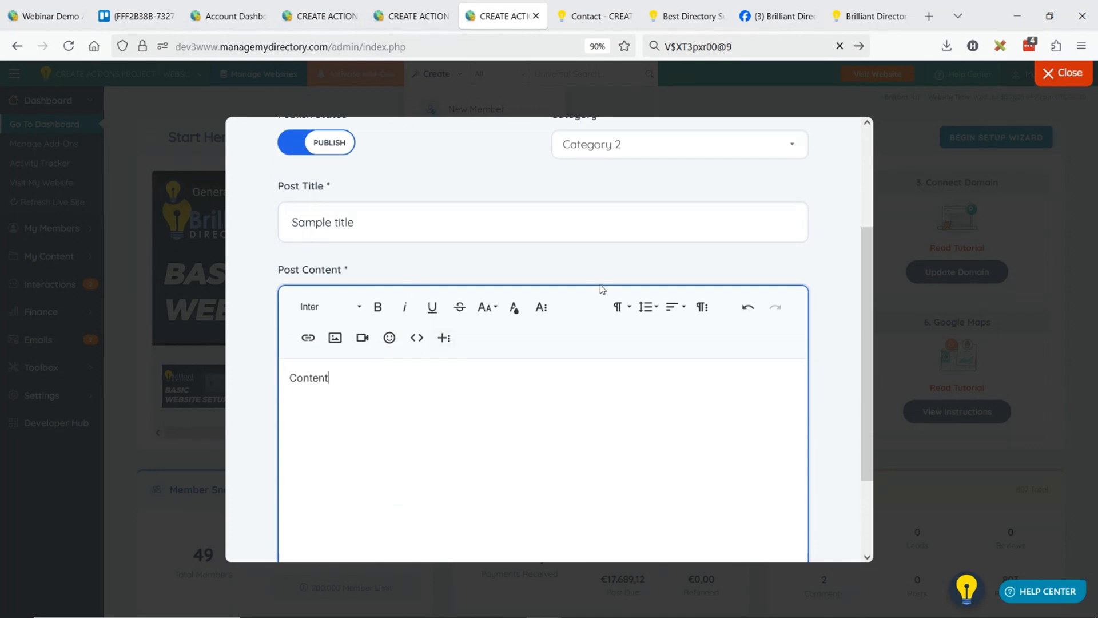
# Create the community article and view the published post on the website in a new tab.
pyautogui.scroll(-1, 573, 252)
pyautogui.scroll(-3, 572, 251)
pyautogui.click(755, 510)
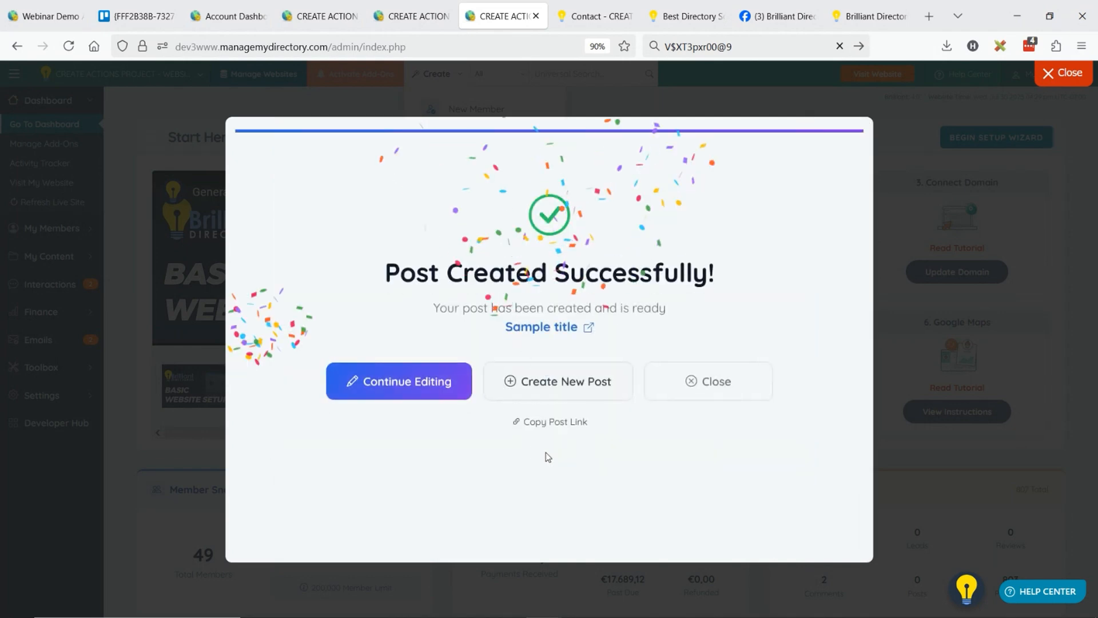
pyautogui.middleClick(545, 329)
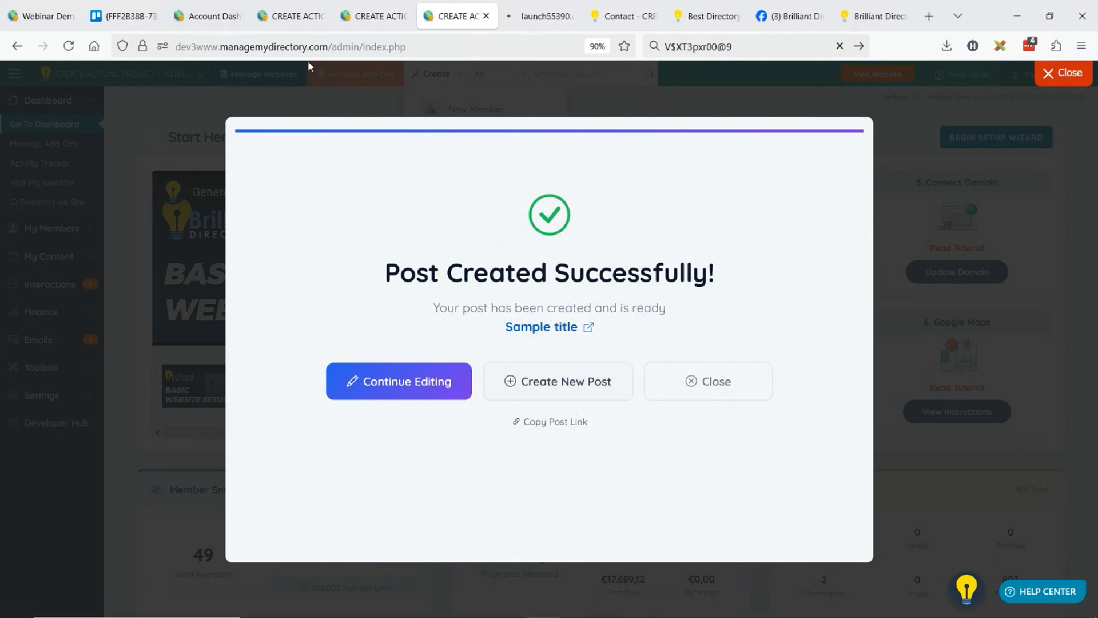
pyautogui.click(526, 11)
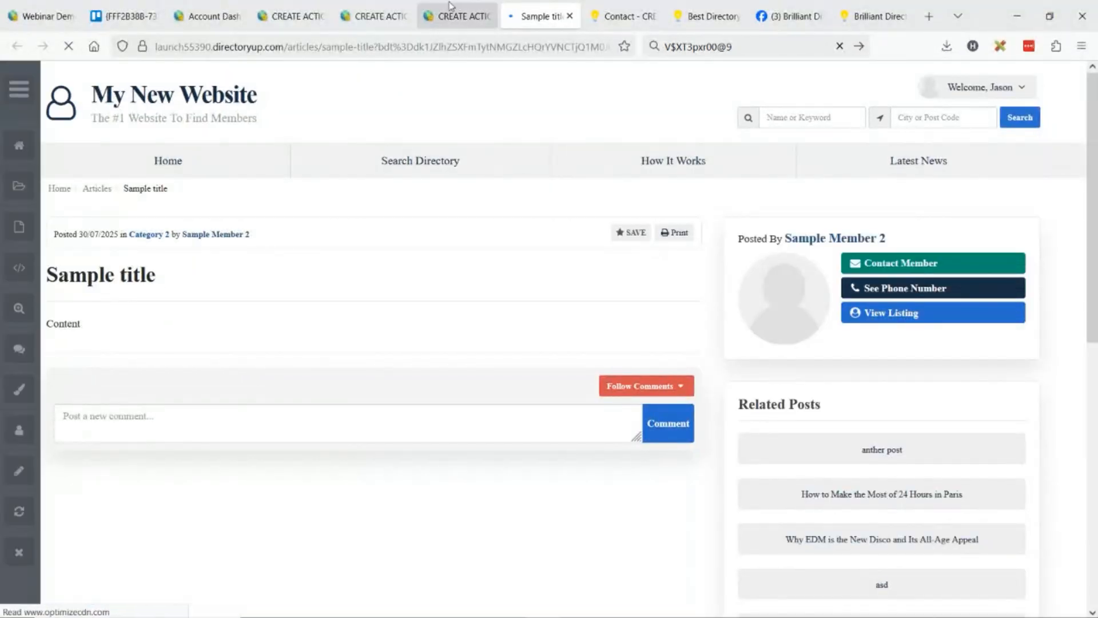
# Return to the post creation wizard, copy the new post's link and paste it into the browser's address field.
pyautogui.click(461, 16)
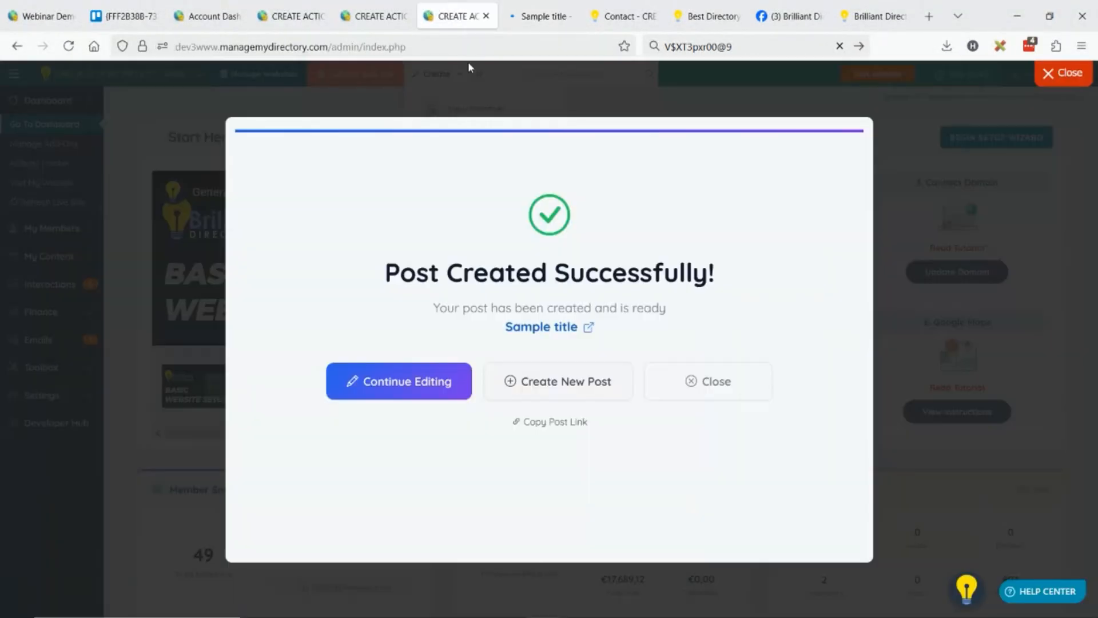
pyautogui.click(579, 424)
pyautogui.click(715, 48)
pyautogui.click(369, 46)
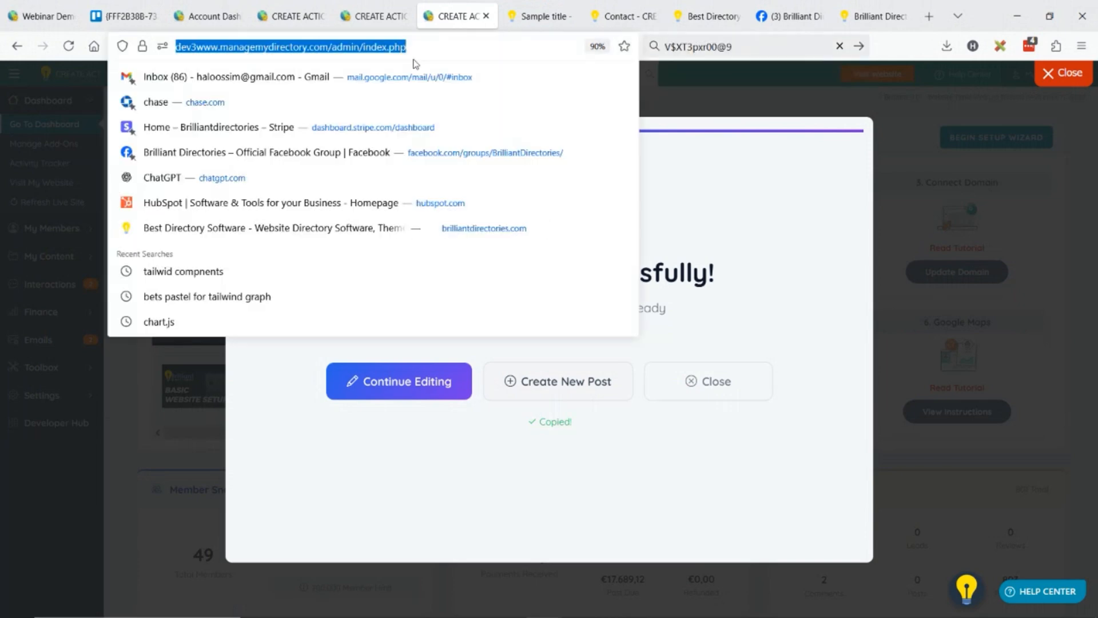
pyautogui.hotkey('ctrl', 'v')
pyautogui.click(692, 490)
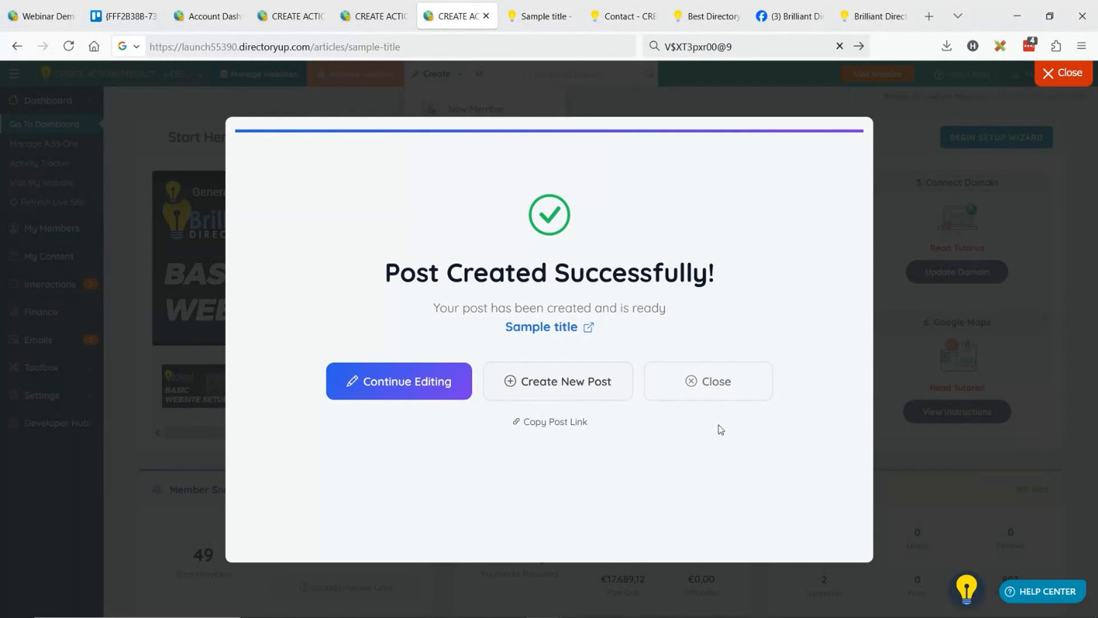
# Start another new post as a Community Article authored by the bdtest member, choosing to generate it with AI.
pyautogui.click(566, 380)
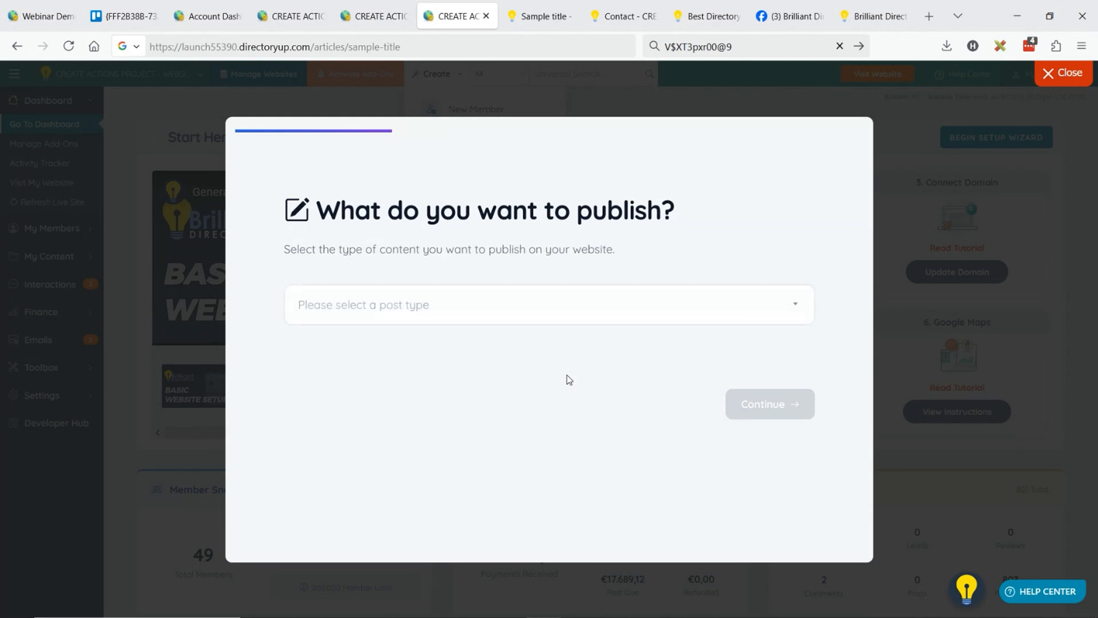
pyautogui.click(386, 317)
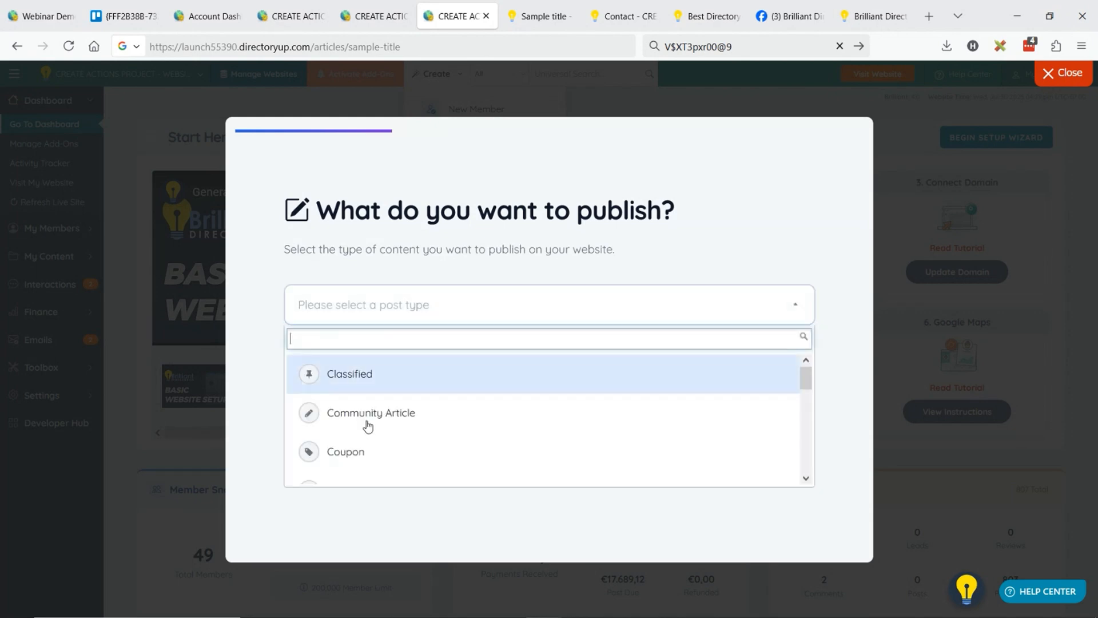
pyautogui.click(503, 414)
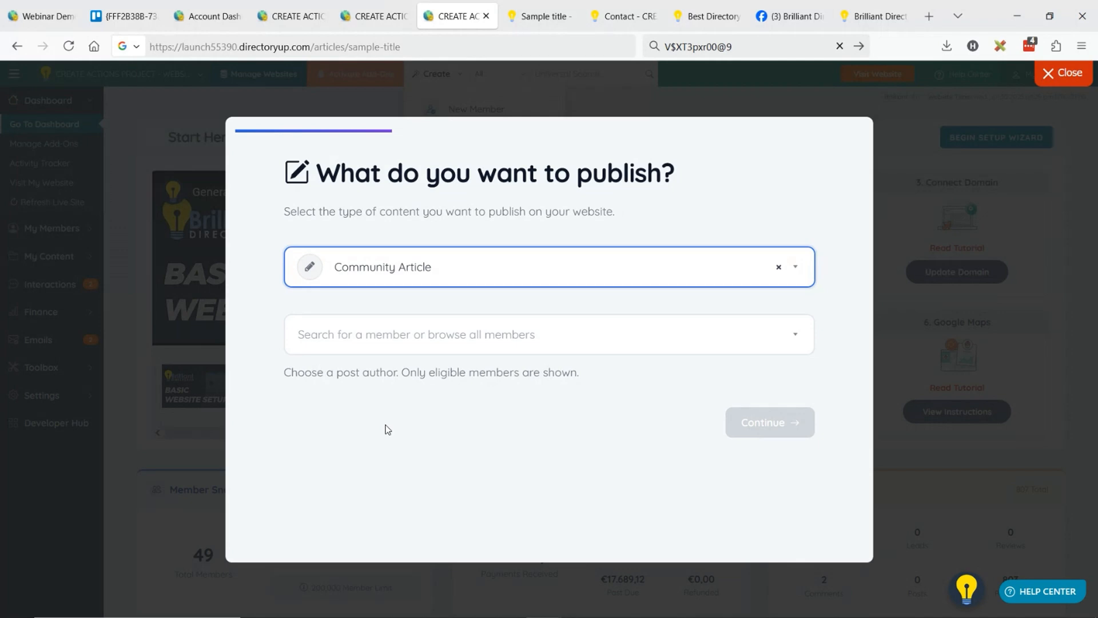
pyautogui.click(425, 351)
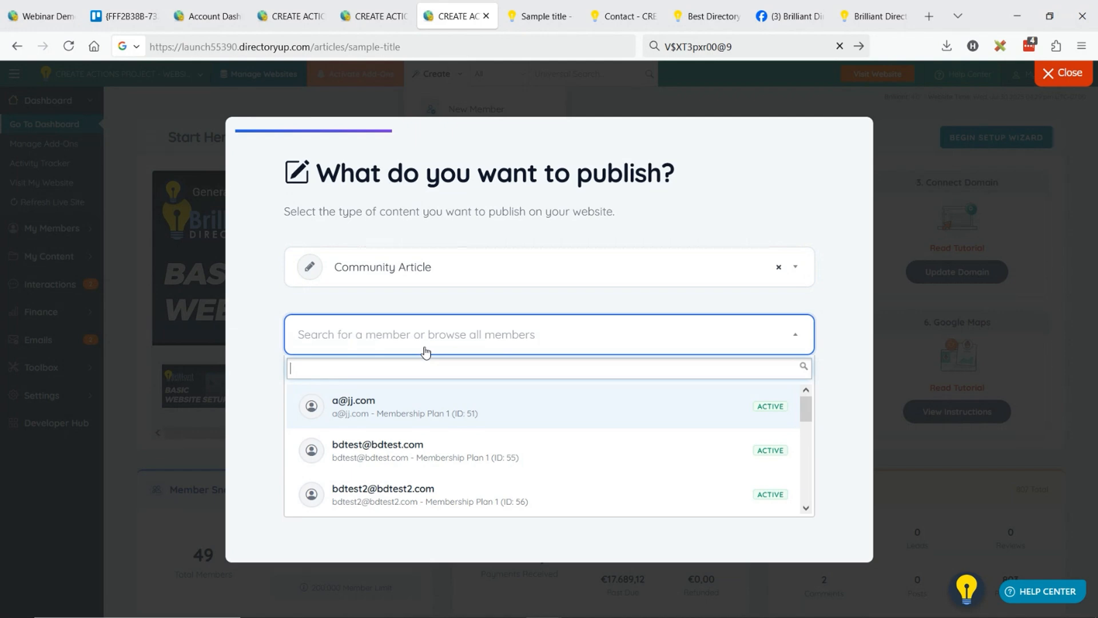
pyautogui.click(415, 450)
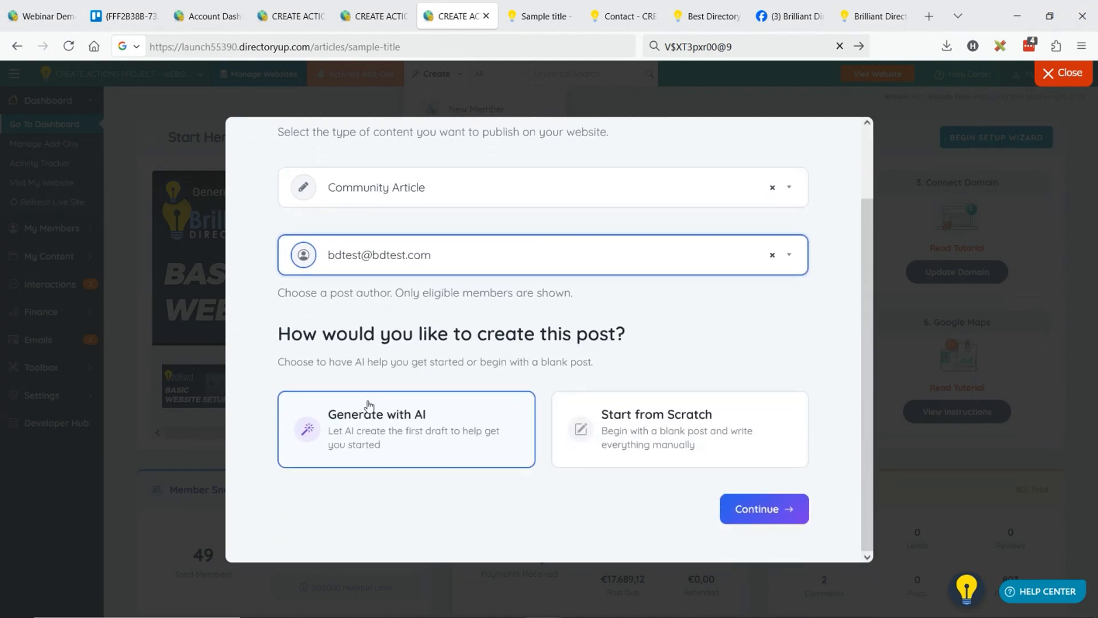
pyautogui.click(754, 509)
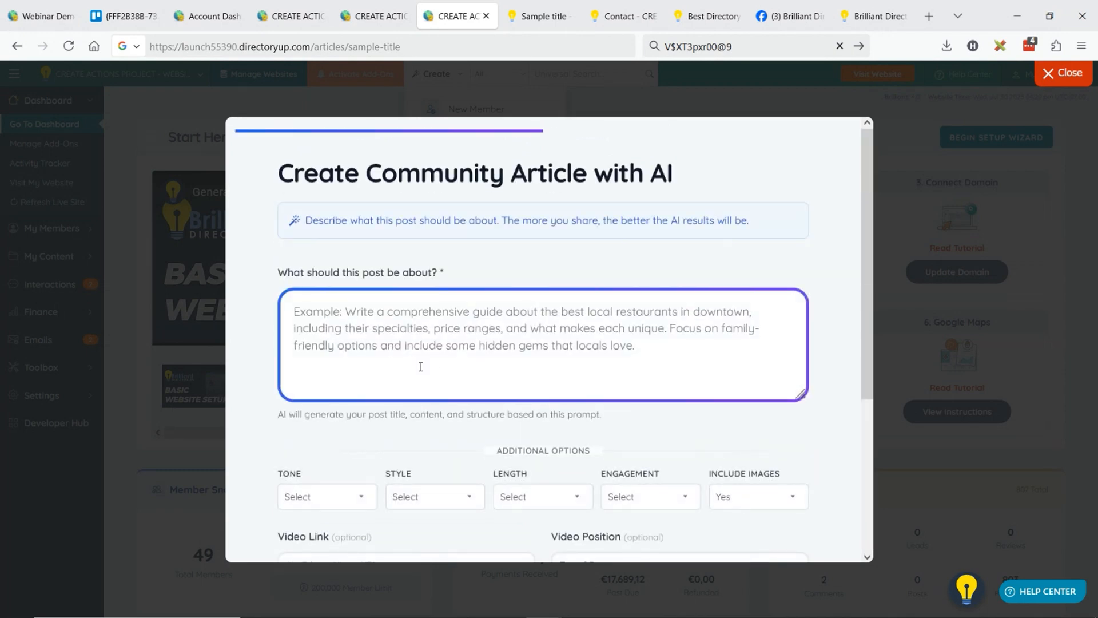
# Begin the AI prompt describing the post with "I run a doctor directory online,".
pyautogui.click(415, 349)
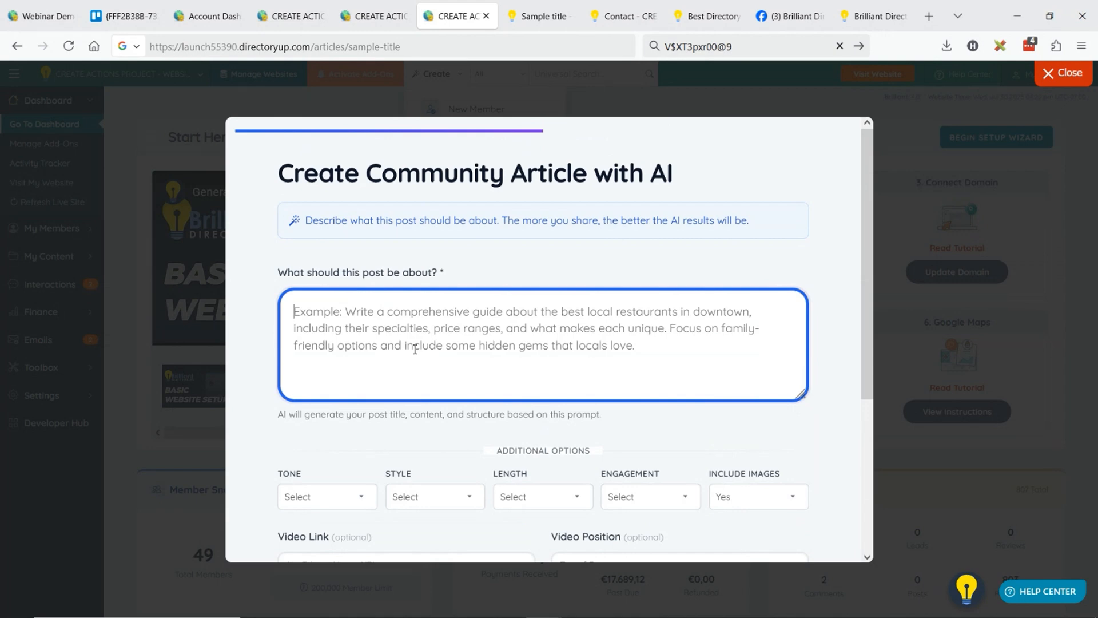
pyautogui.write('I run a')
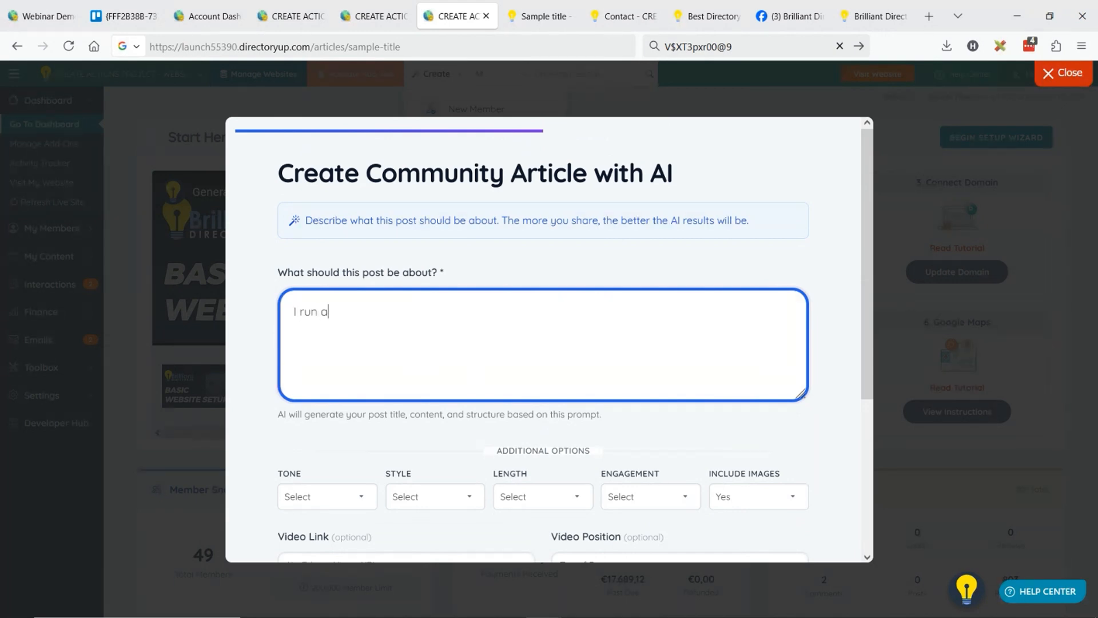
pyautogui.write(' doctor directorey on')
pyautogui.press('BackSpace')
pyautogui.press('BackSpace')
pyautogui.press('BackSpace')
pyautogui.press('BackSpace')
pyautogui.press('BackSpace')
pyautogui.write('y online,')
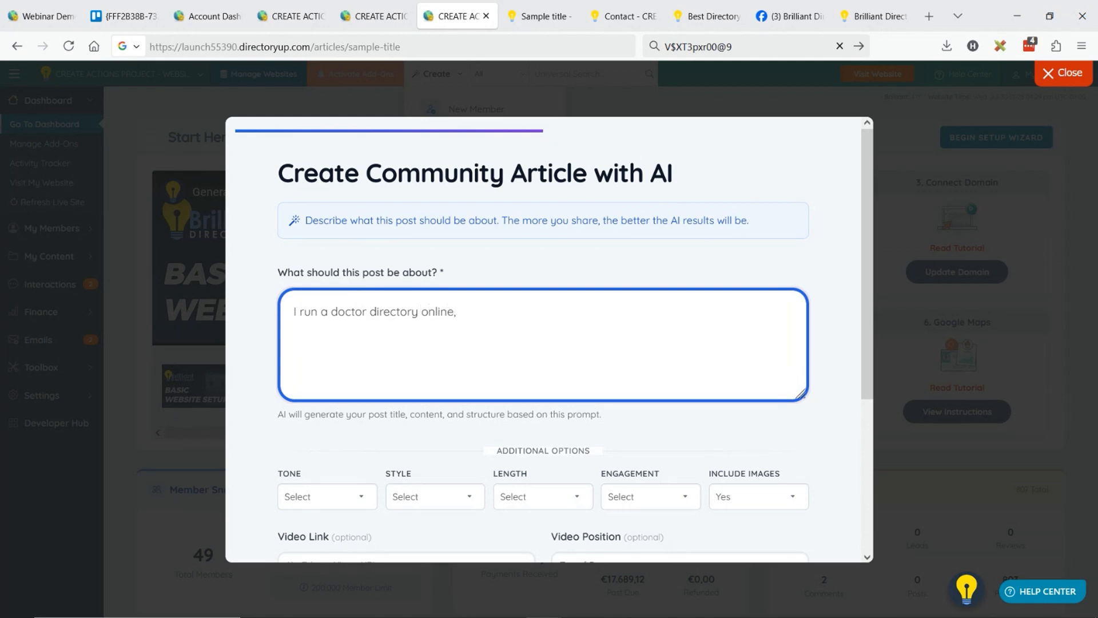
pyautogui.write(' and i need an article explai')
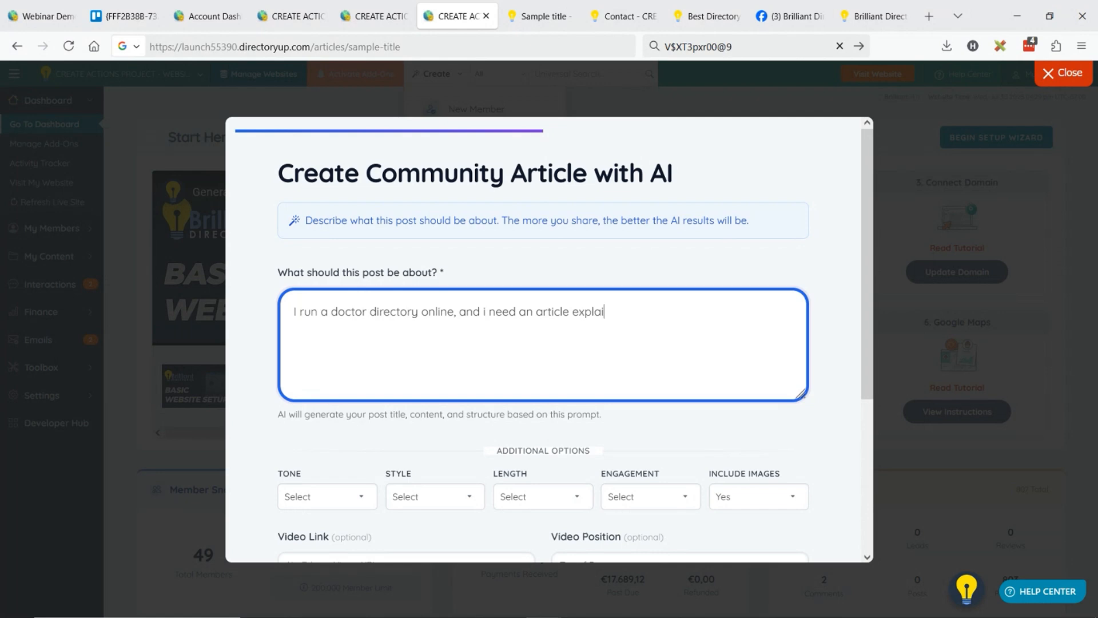
pyautogui.write('ning why doctors sshould be list')
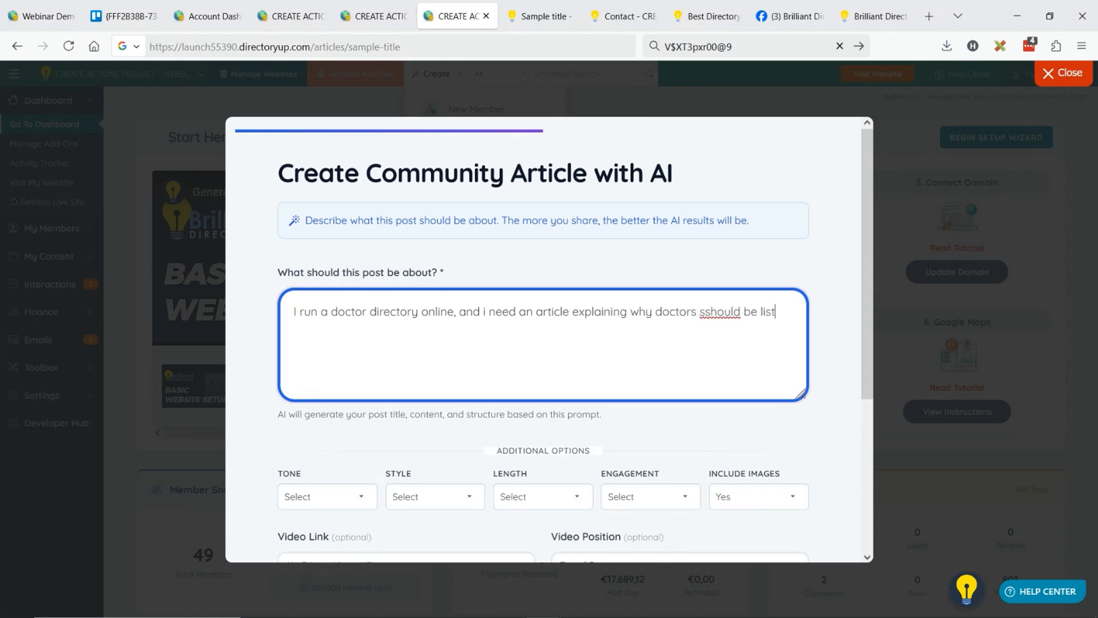
pyautogui.write('ed to be found in my directory')
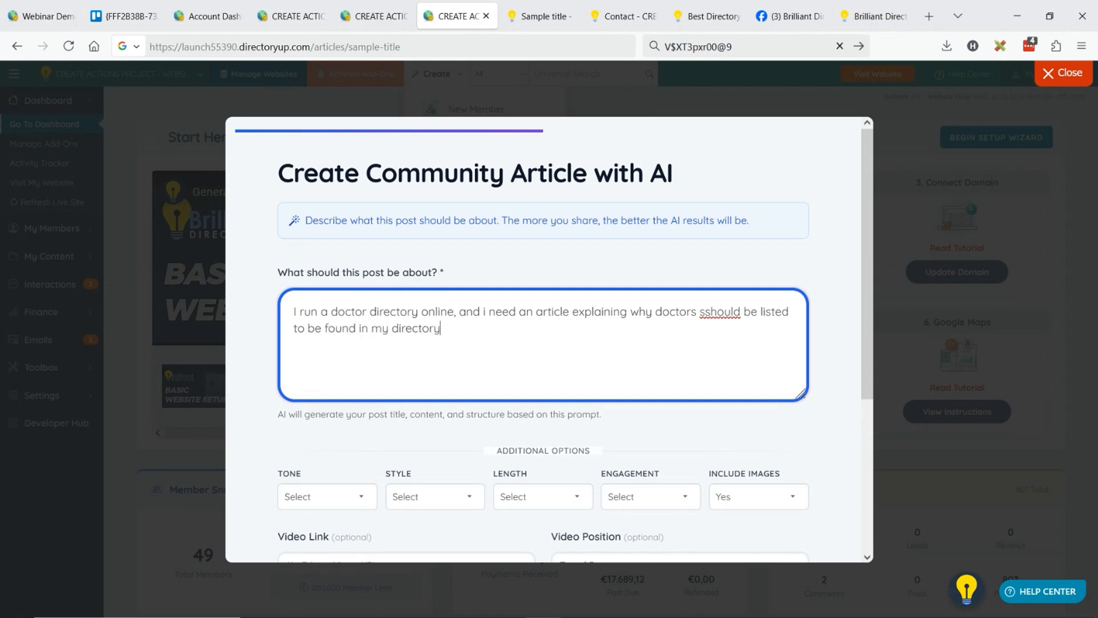
pyautogui.write('. Include success sotrire')
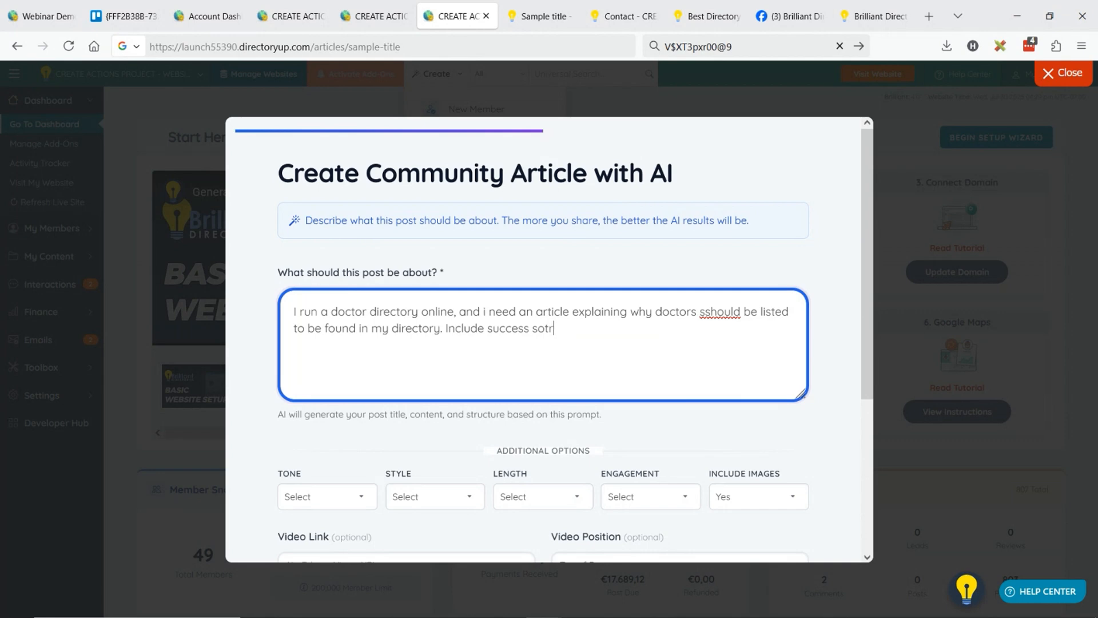
# Add "Include success stories, why it's better than google alone," to the AI prompt.
pyautogui.press('BackSpace')
pyautogui.press('BackSpace')
pyautogui.press('BackSpace')
pyautogui.write("tories, why it's better and")
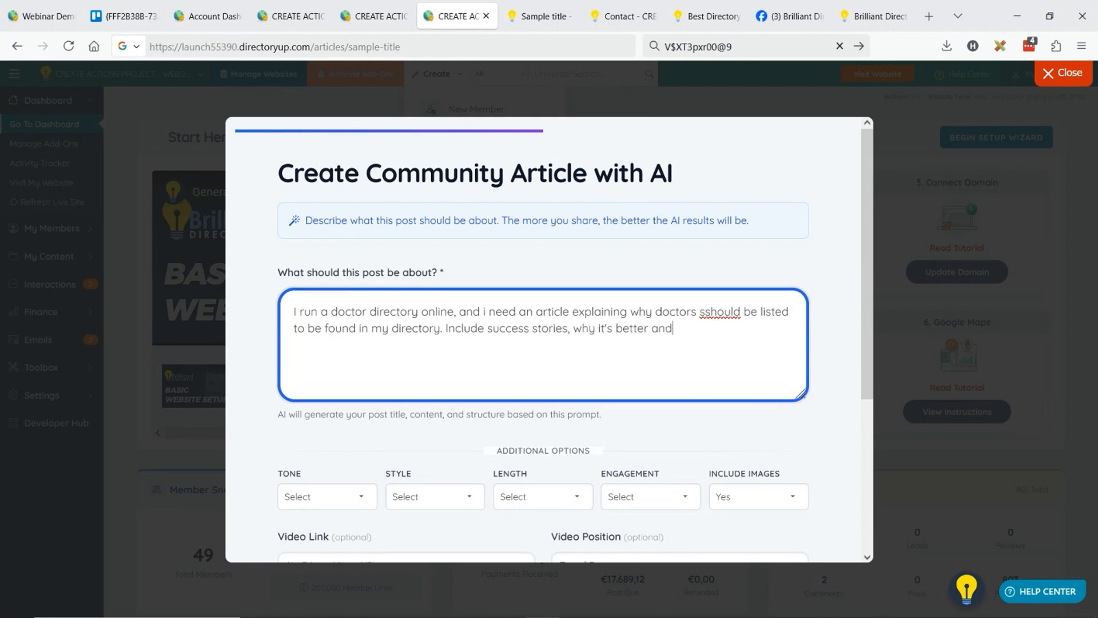
pyautogui.press('BackSpace')
pyautogui.press('BackSpace')
pyautogui.press('BackSpace')
pyautogui.write('than google olone, oninclude deep')
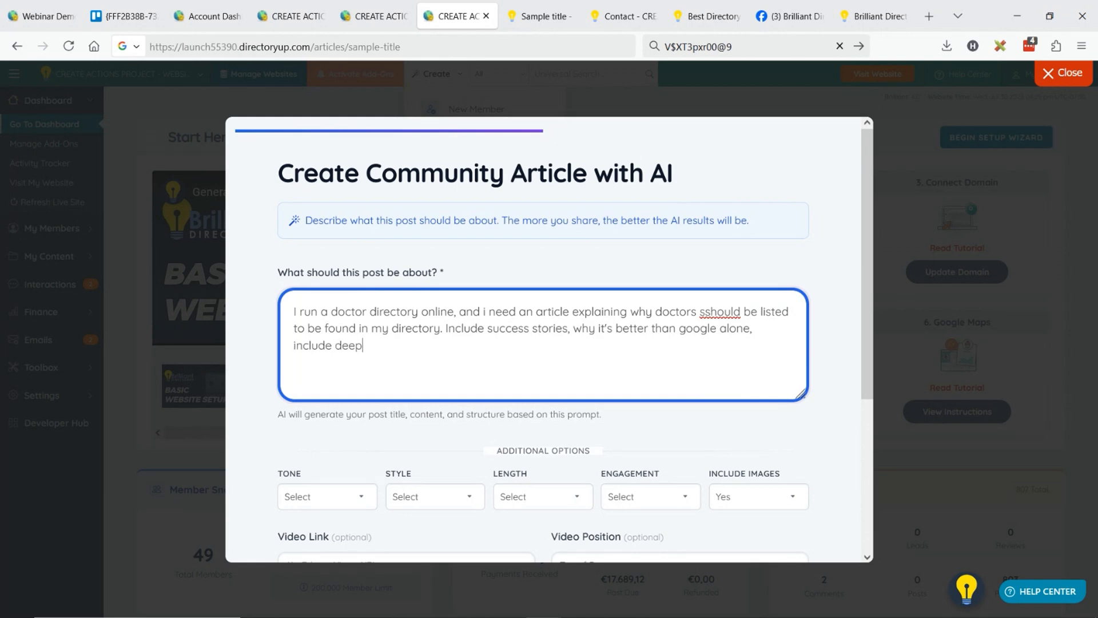
pyautogui.write(' analysis and be really p')
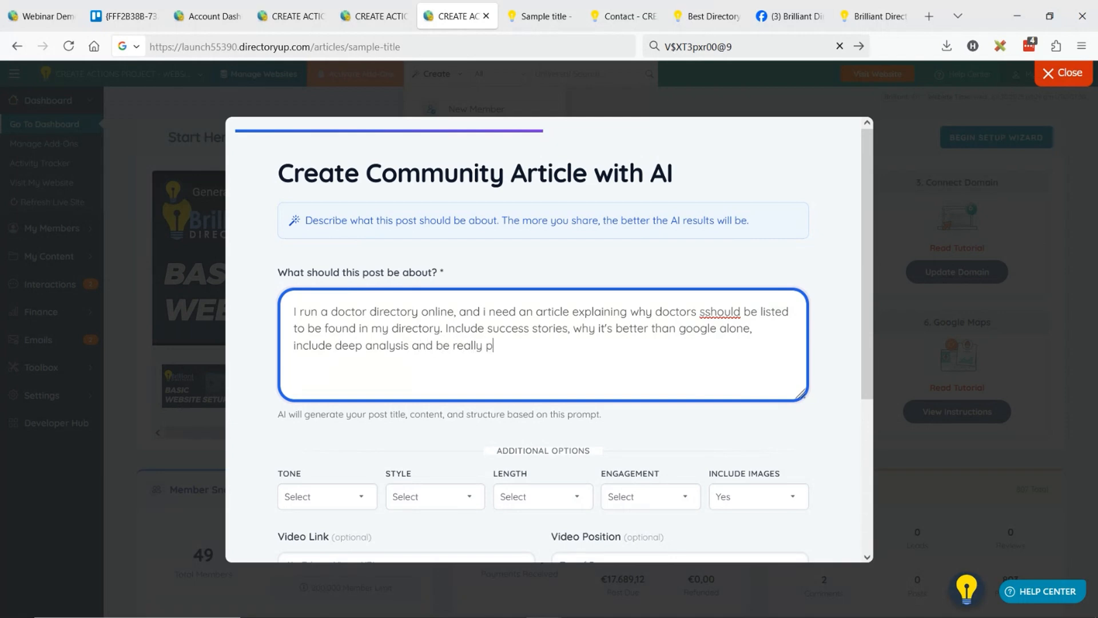
pyautogui.write('ersuasive, ask the readers some ')
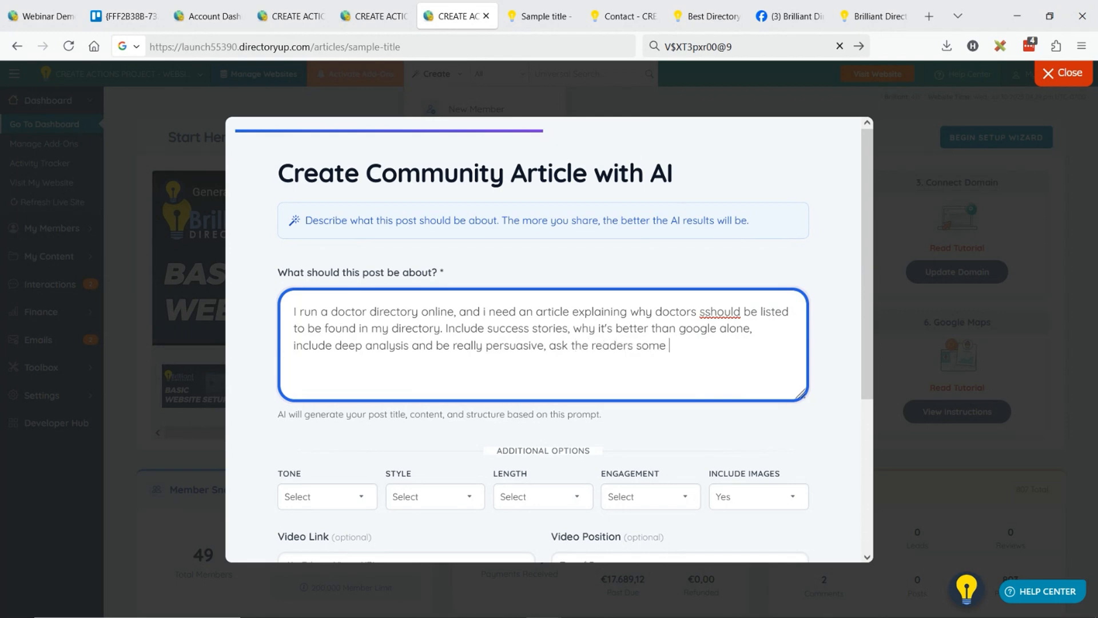
pyautogui.write('questions about hwere they ')
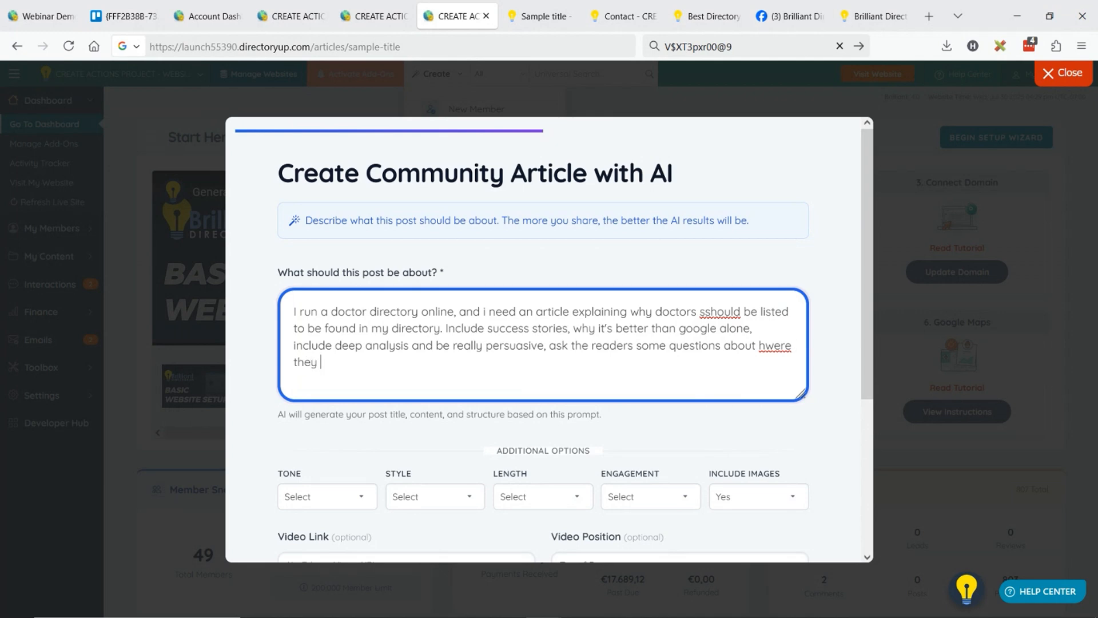
pyautogui.write('want to be with reard to be')
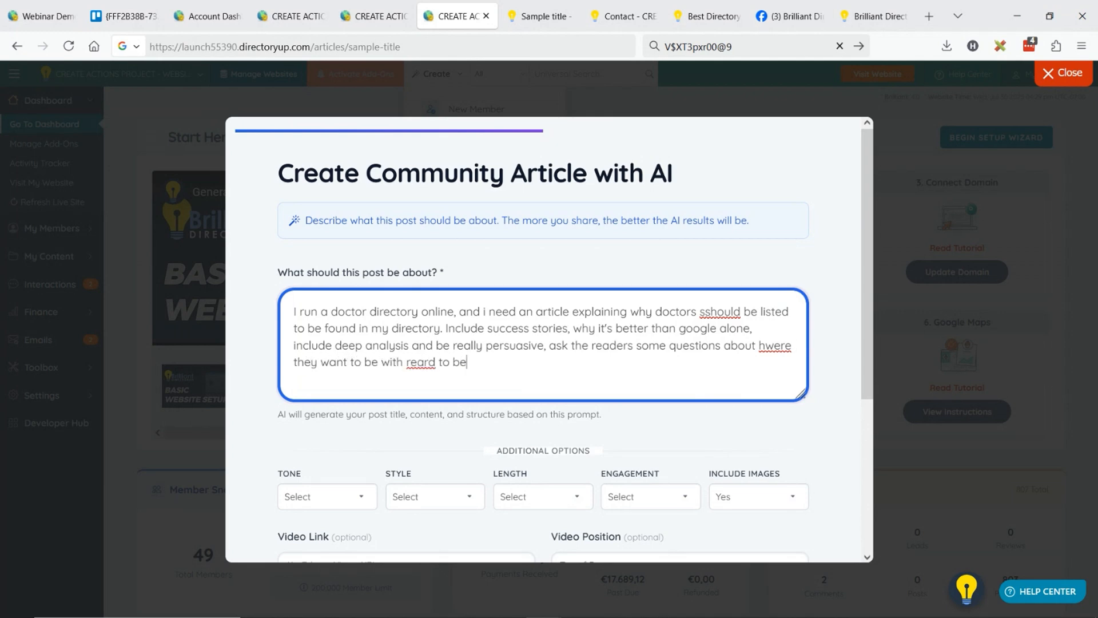
pyautogui.write('ing busy with client')
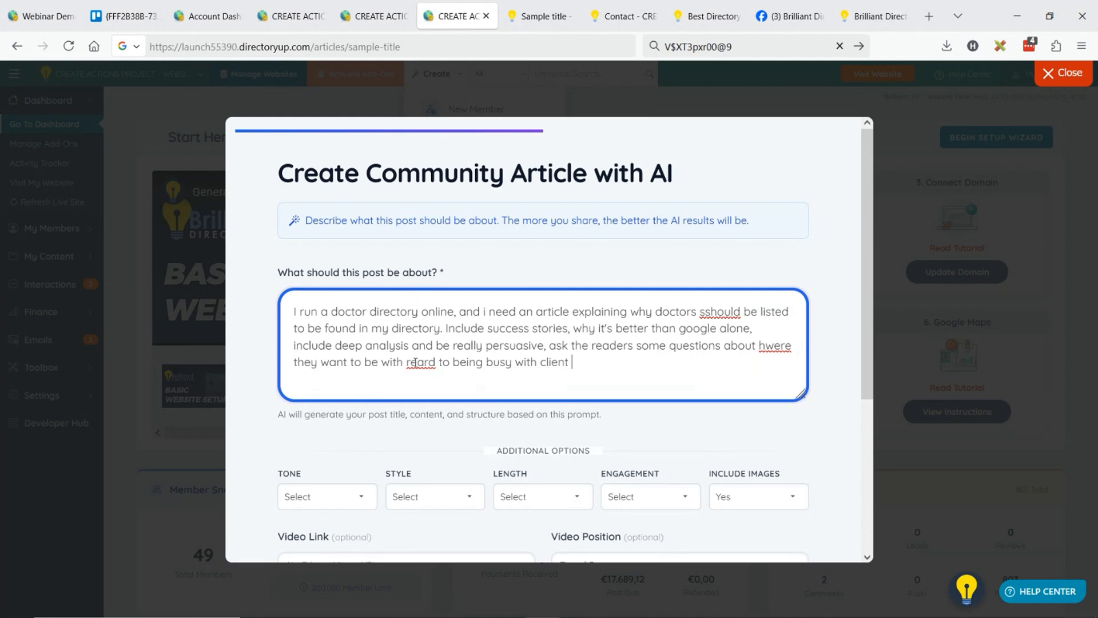
# Extend the prompt with "ask the readers some questions about hwere they want to be with reward to being busy with client".
pyautogui.write('w')
pyautogui.click(604, 367)
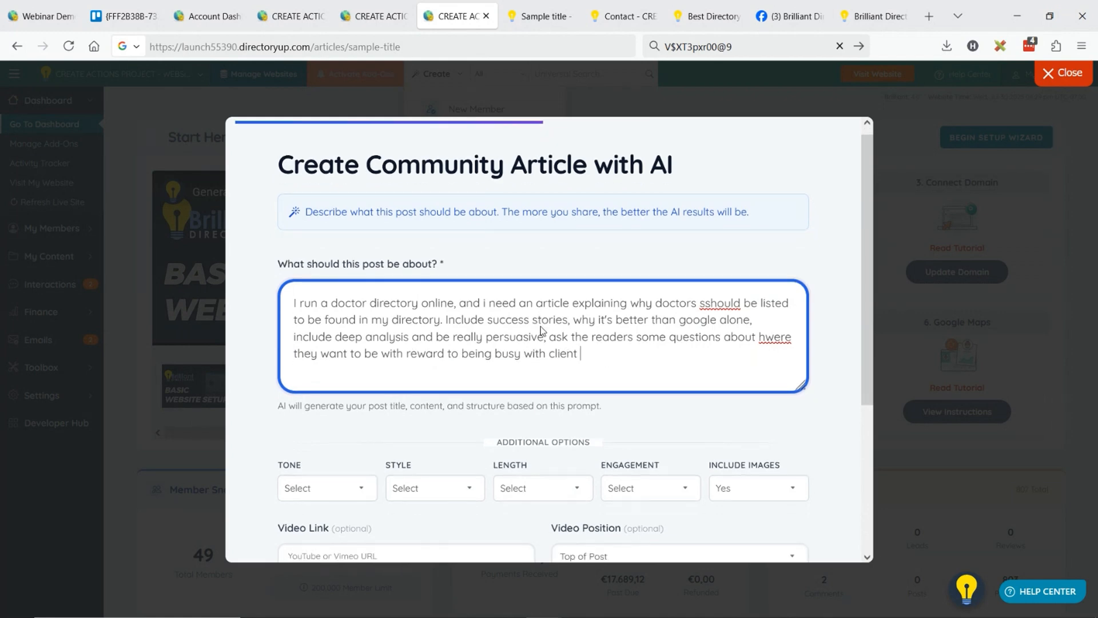
# Finish the AI prompt with the sentence "Include large images with captions throughout mixed in".
pyautogui.scroll(-3, 543, 326)
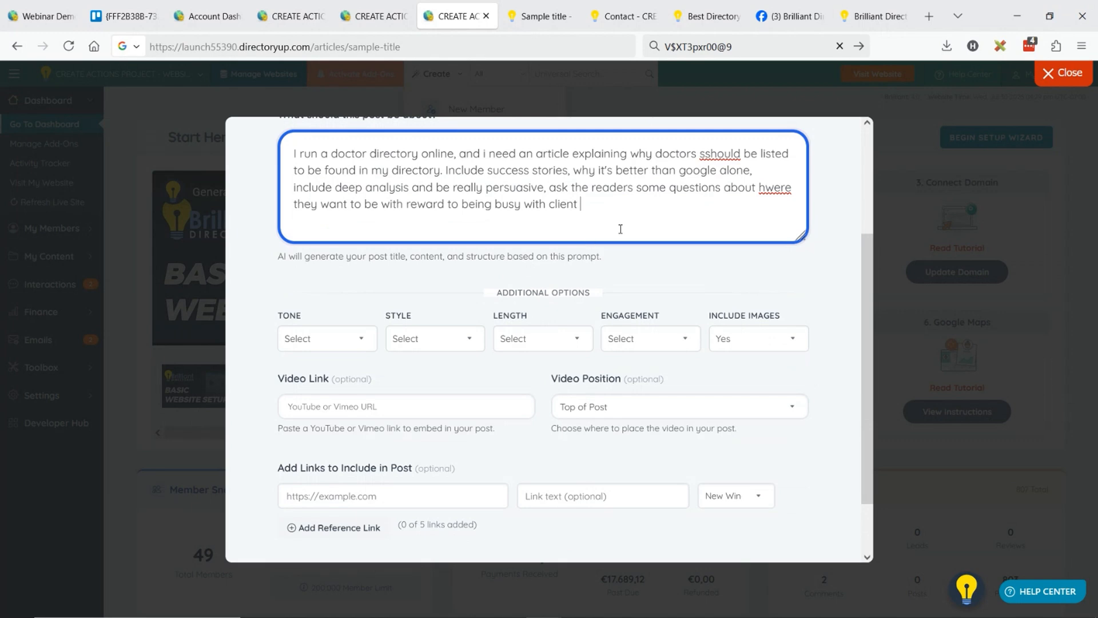
pyautogui.write('Inl')
pyautogui.write('clude large image')
pyautogui.write('s with captions')
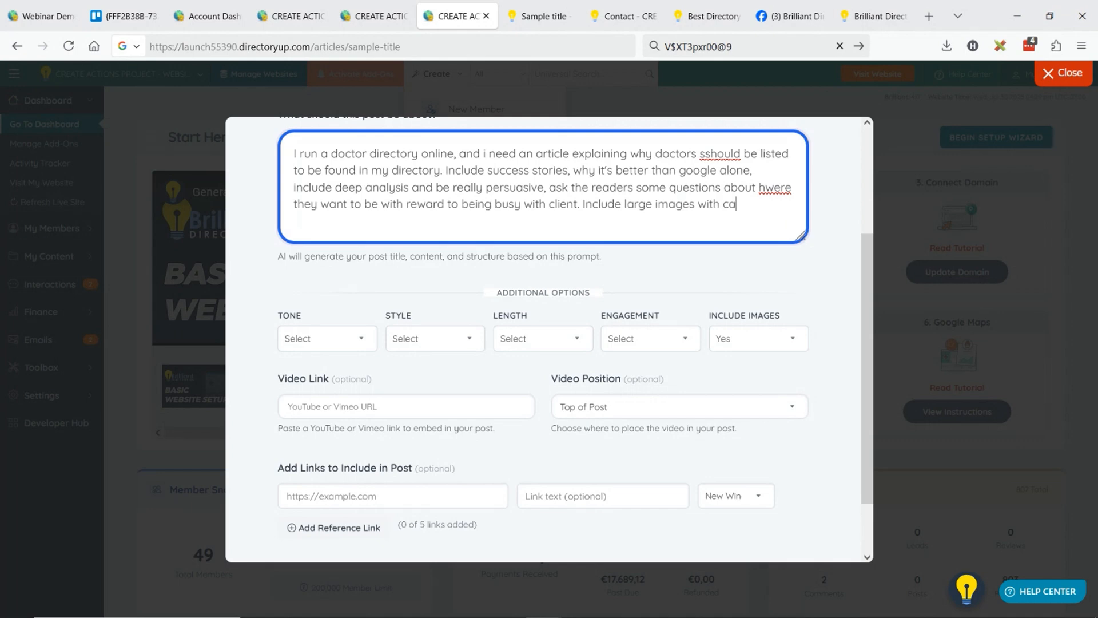
pyautogui.write('out mixed in')
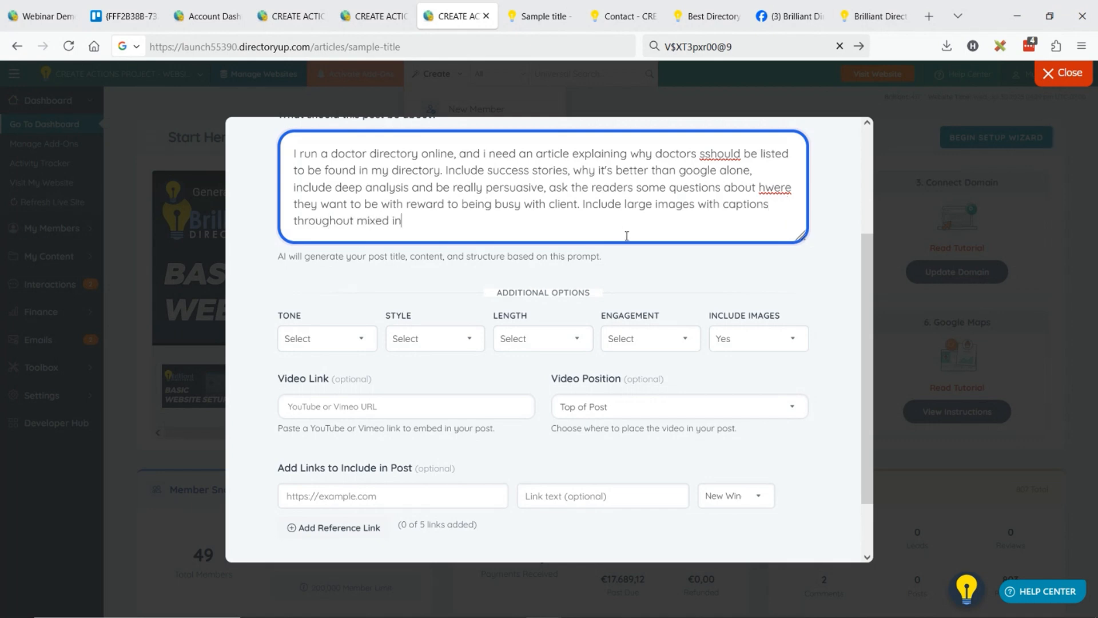
# Set the AI article's tone to Persuasive, its style to Promotional and its length to Long (1000 words).
pyautogui.click(339, 345)
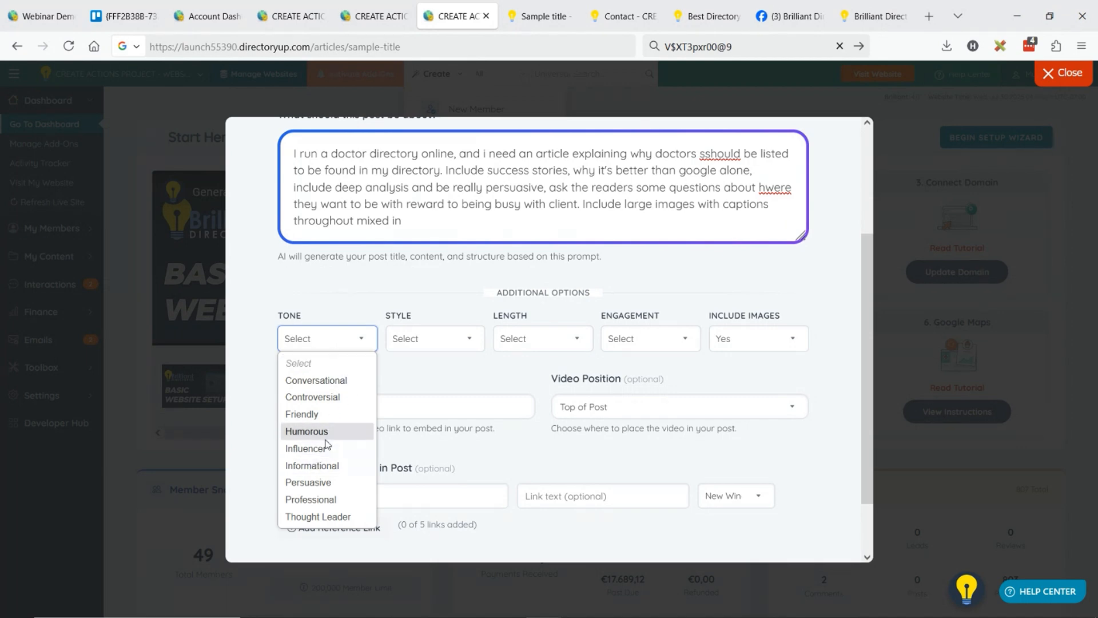
pyautogui.click(335, 482)
pyautogui.click(433, 345)
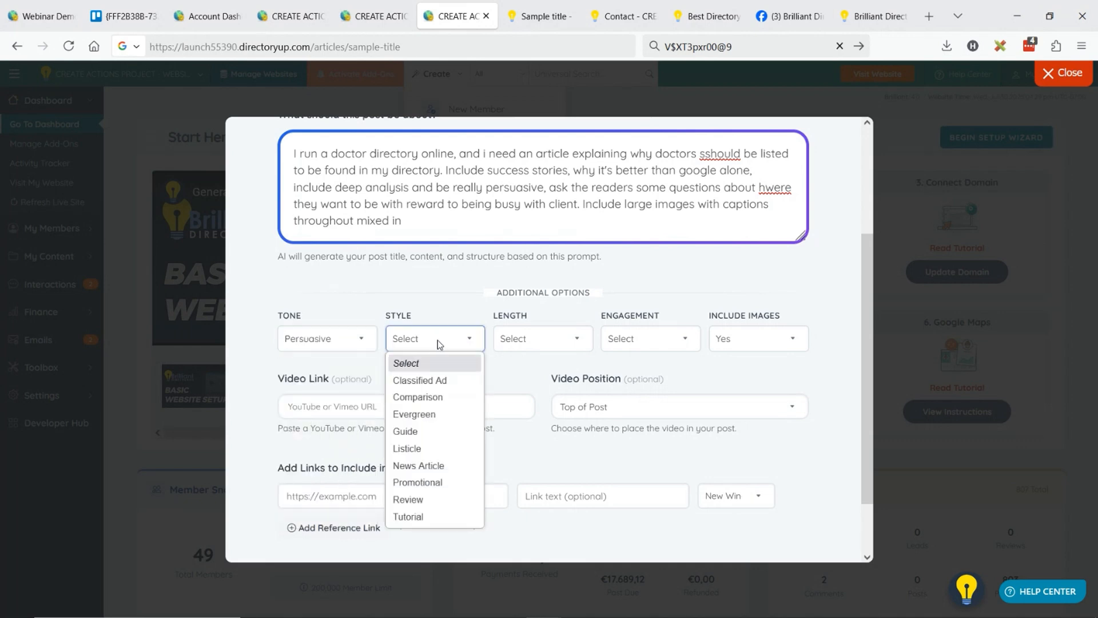
pyautogui.click(446, 484)
pyautogui.click(562, 342)
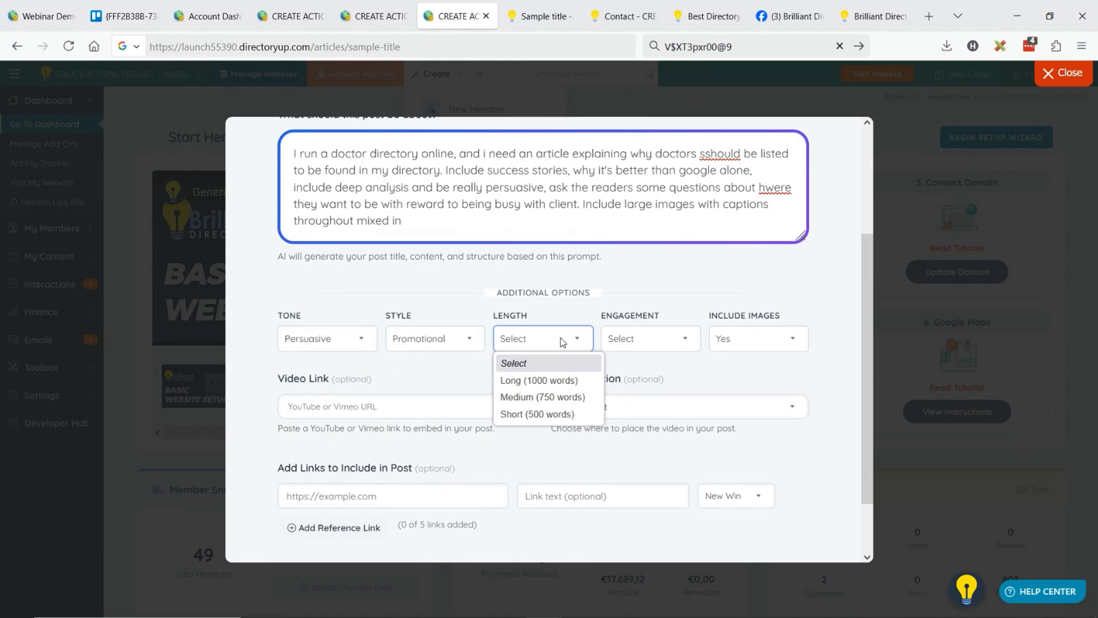
pyautogui.click(558, 381)
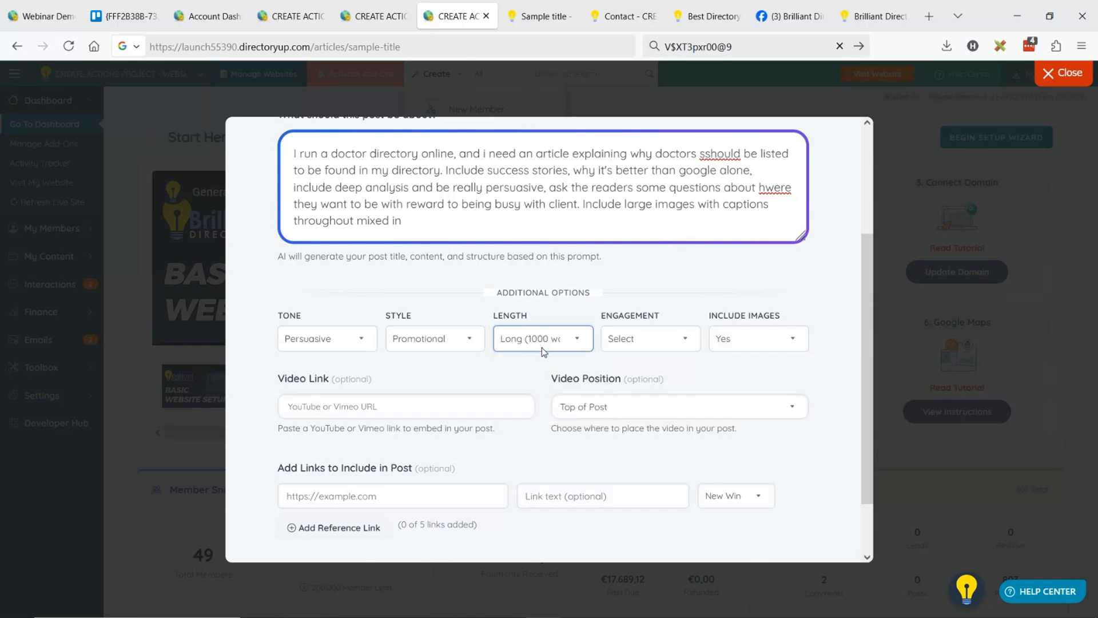
# Set the AI article's engagement level to 10 (Irresistible).
pyautogui.click(688, 343)
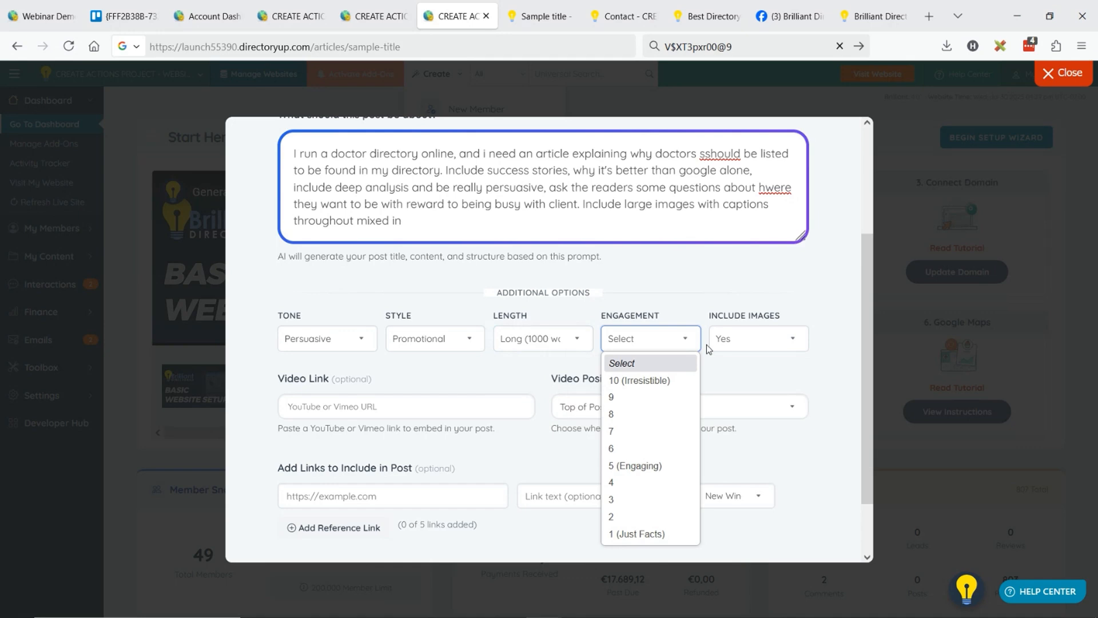
pyautogui.click(644, 382)
pyautogui.click(642, 342)
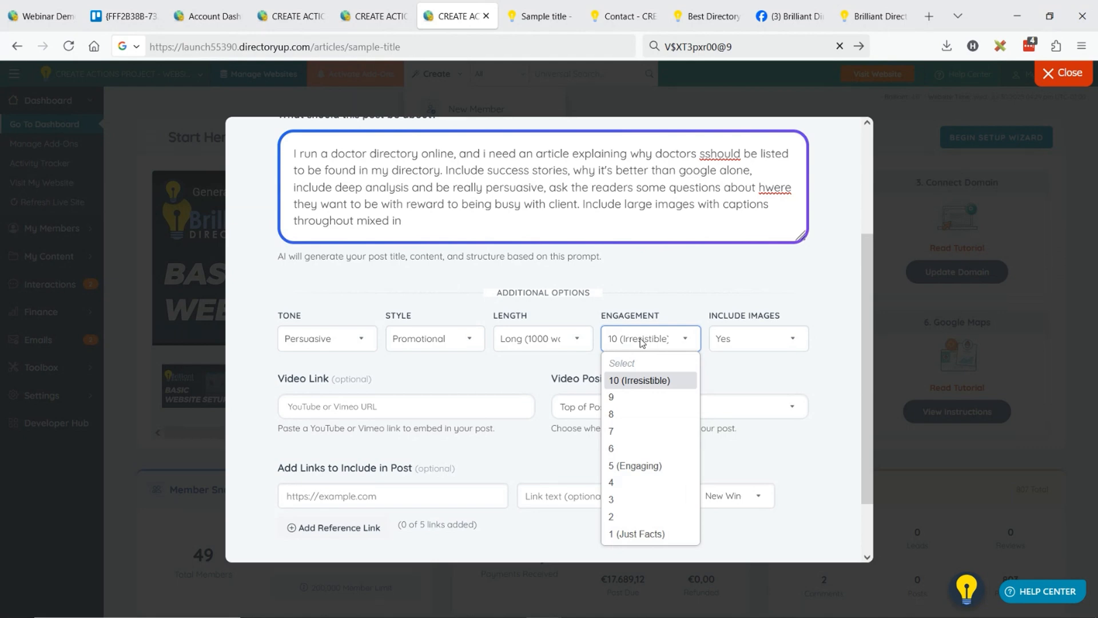
pyautogui.click(652, 534)
pyautogui.click(668, 337)
pyautogui.click(662, 376)
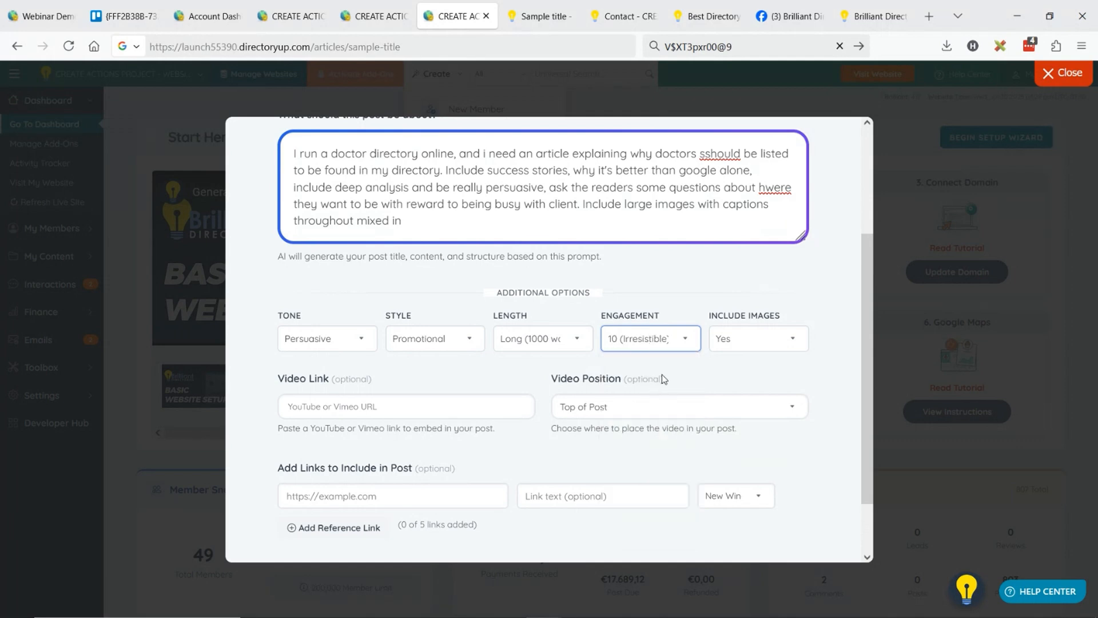
# Set the article to include images (Yes) and generate the post with AI.
pyautogui.click(752, 341)
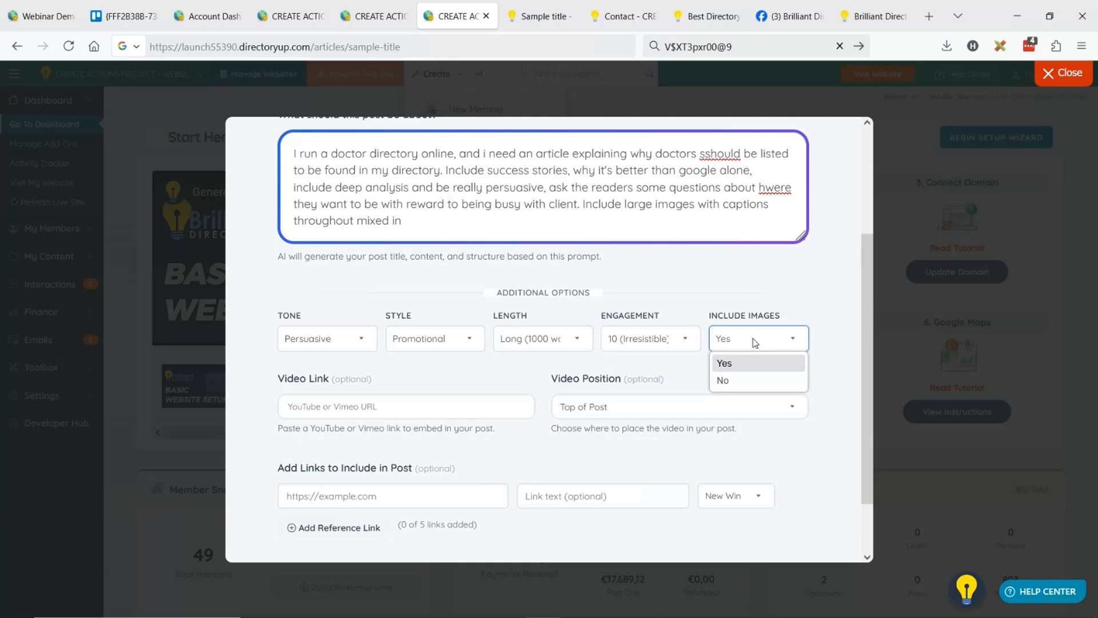
pyautogui.click(750, 362)
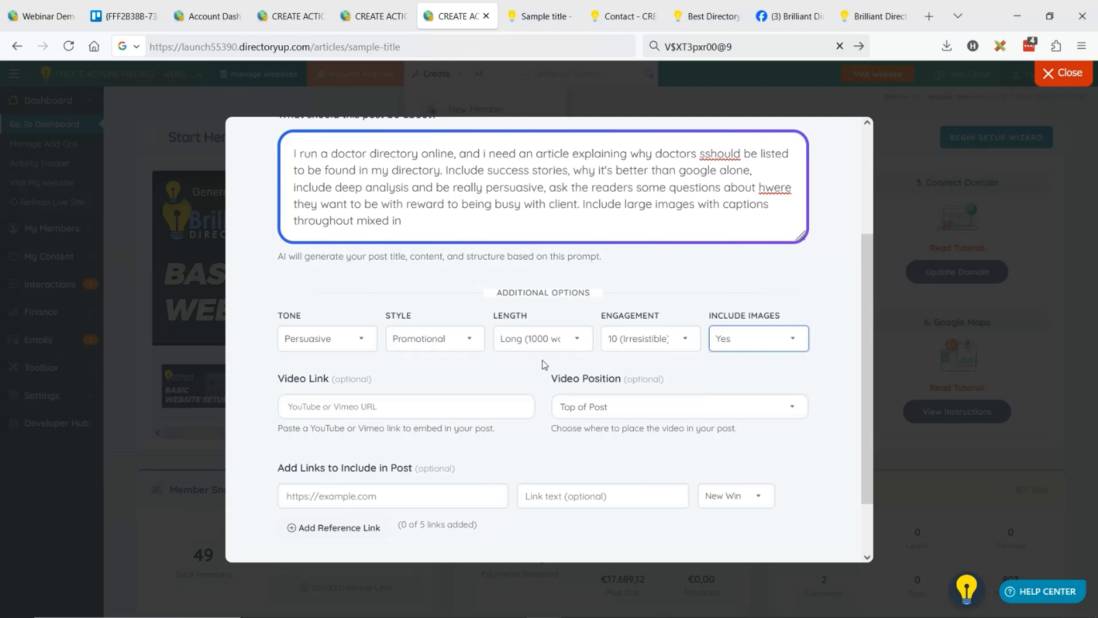
pyautogui.scroll(-1, 421, 356)
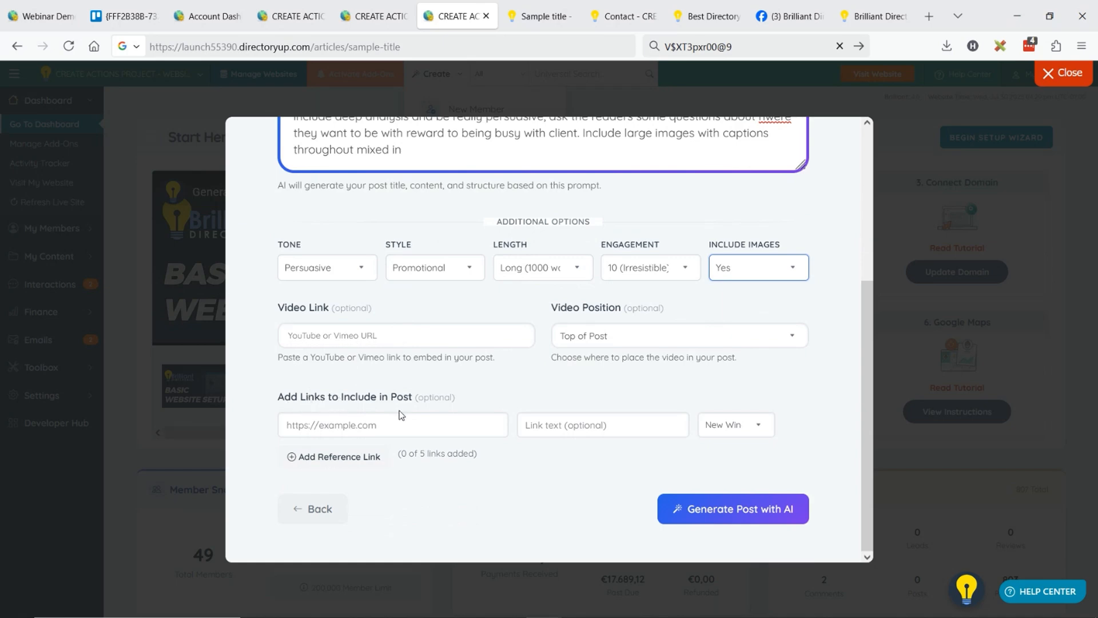
pyautogui.click(738, 508)
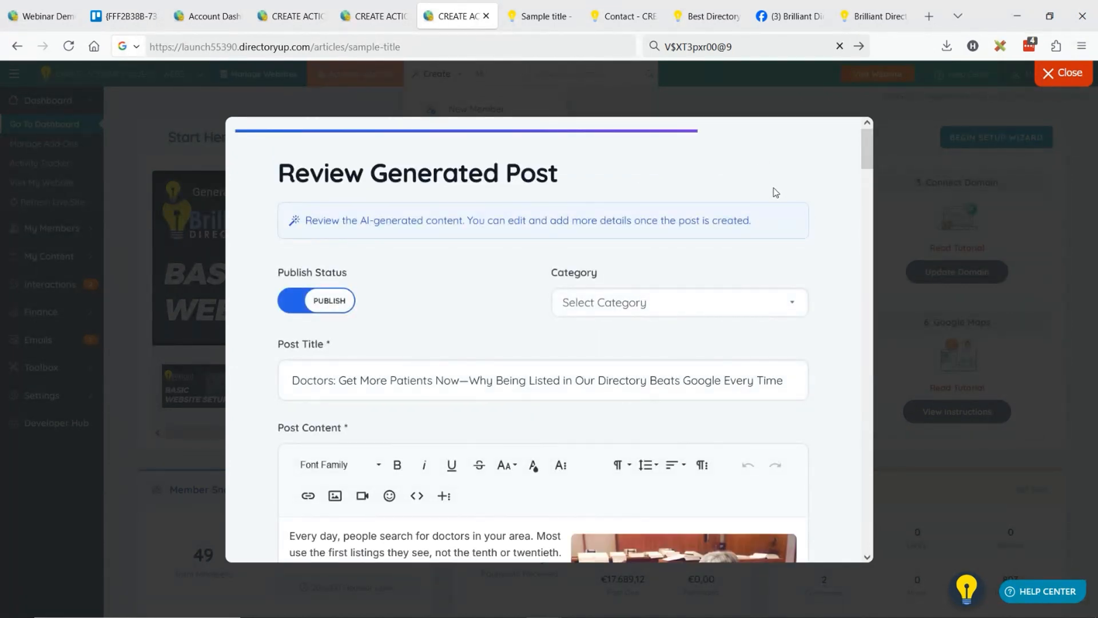
# Review the generated article's title, body sections, images and captions down to the questions for doctors.
pyautogui.hotkey('ctrl', '-')
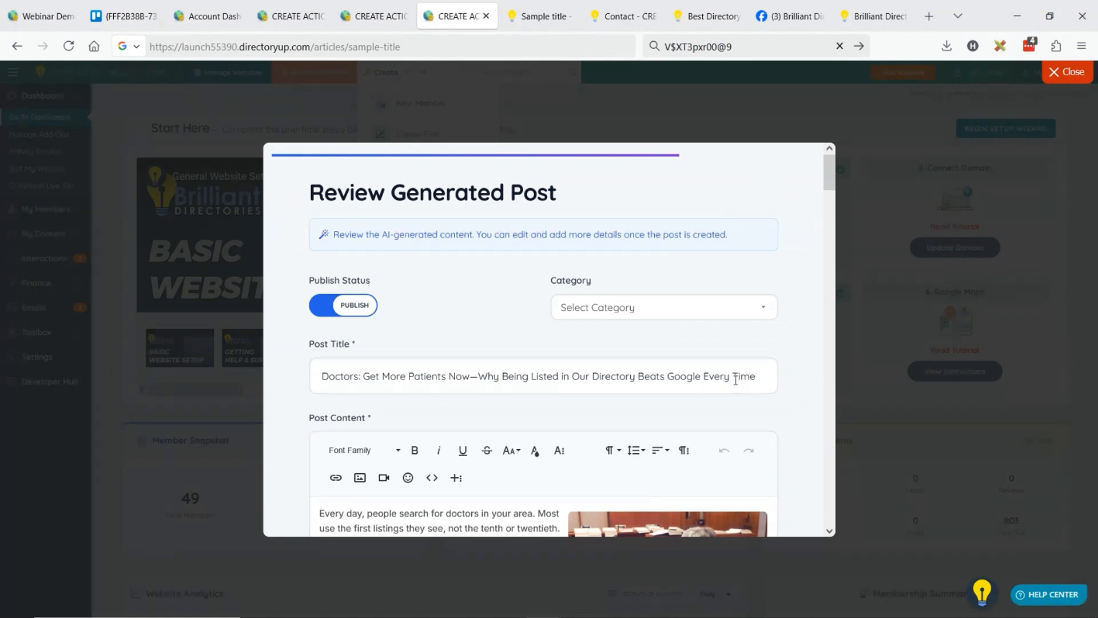
pyautogui.scroll(-4, 524, 275)
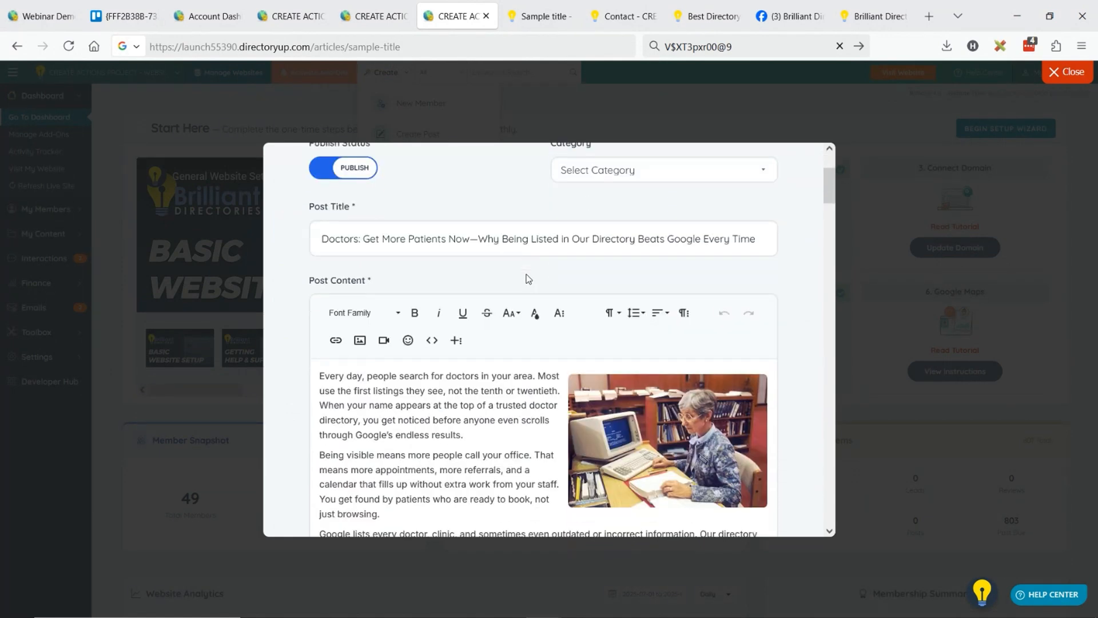
pyautogui.scroll(-1, 526, 274)
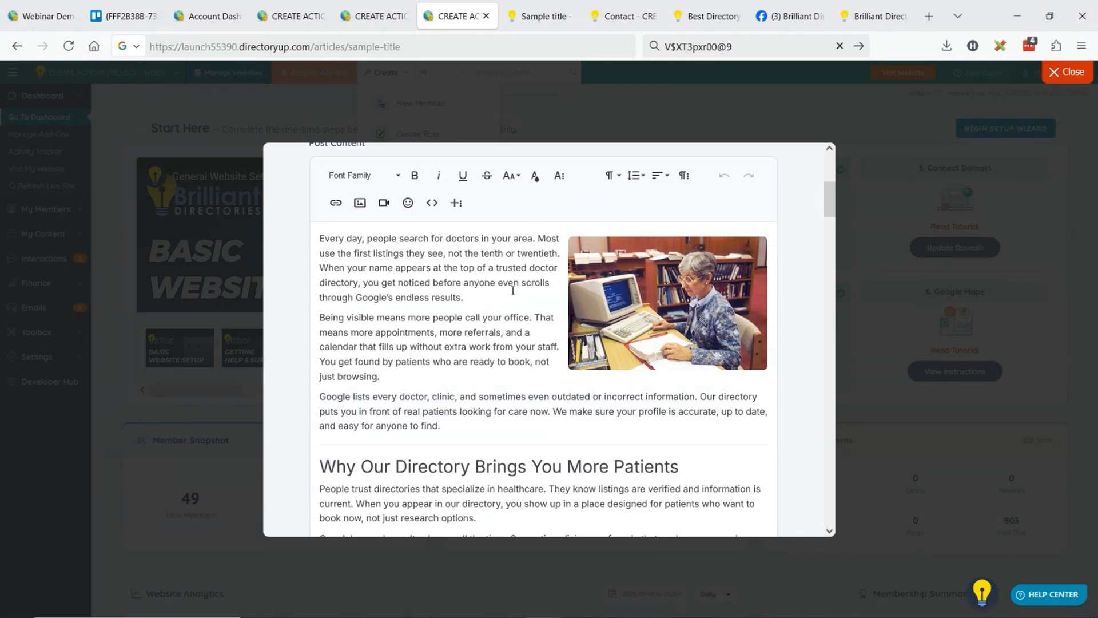
pyautogui.scroll(-5, 456, 297)
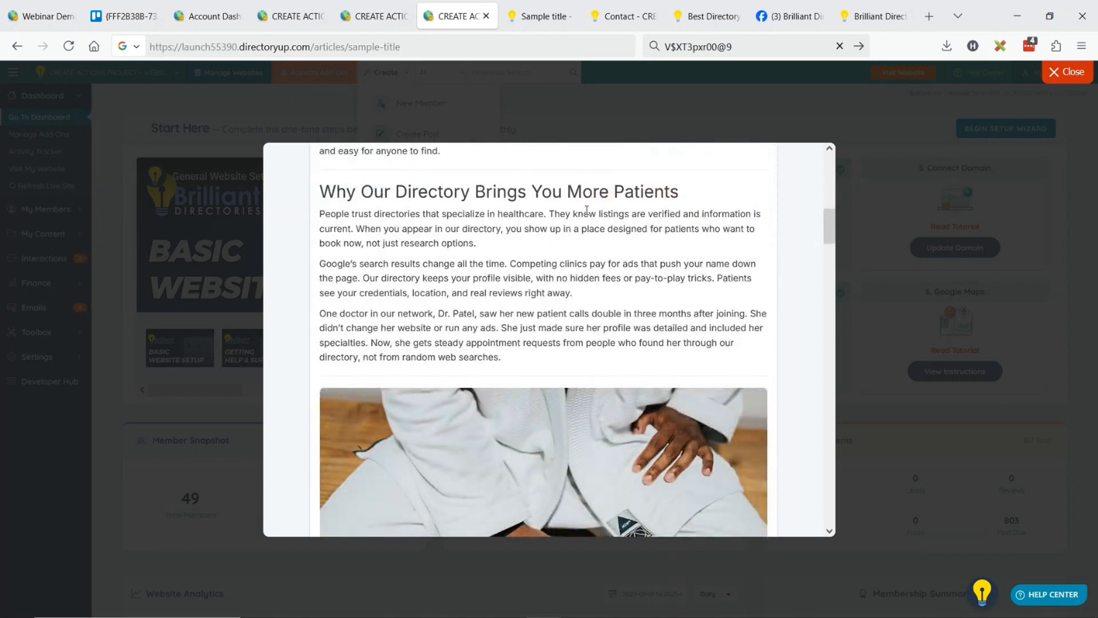
pyautogui.scroll(-5, 478, 235)
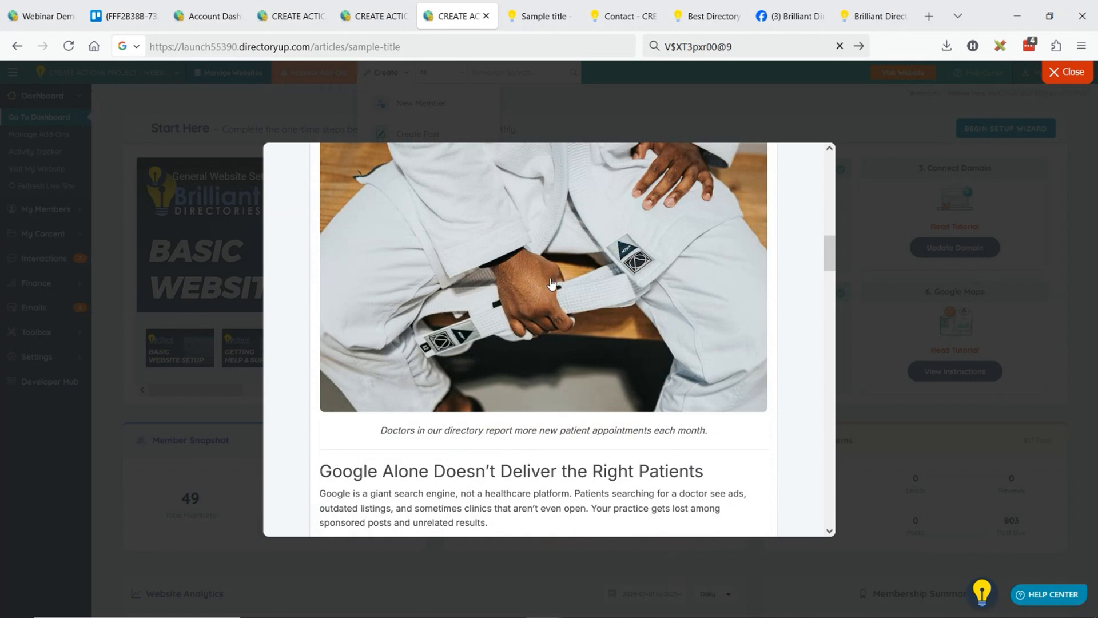
pyautogui.scroll(-2, 559, 279)
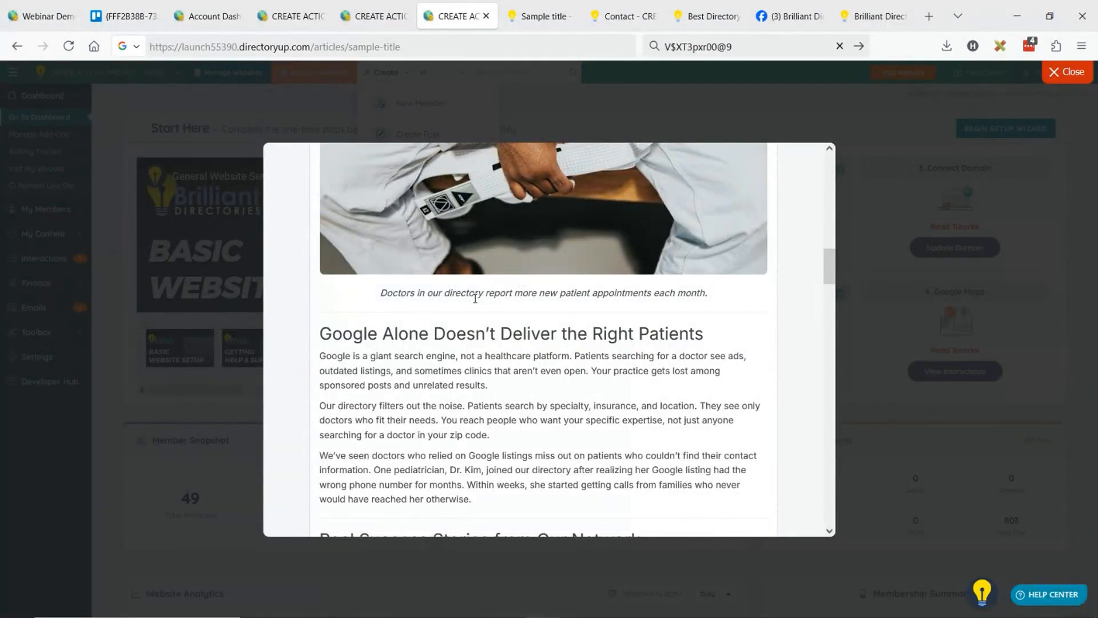
pyautogui.moveTo(400, 293); pyautogui.dragTo(500, 294)
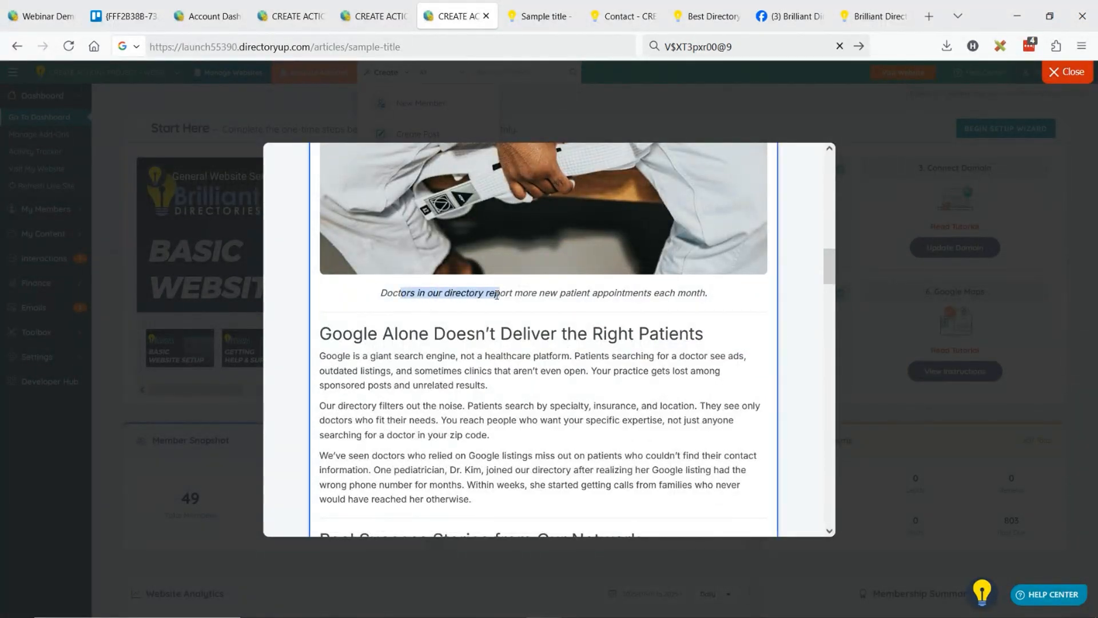
pyautogui.click(494, 293)
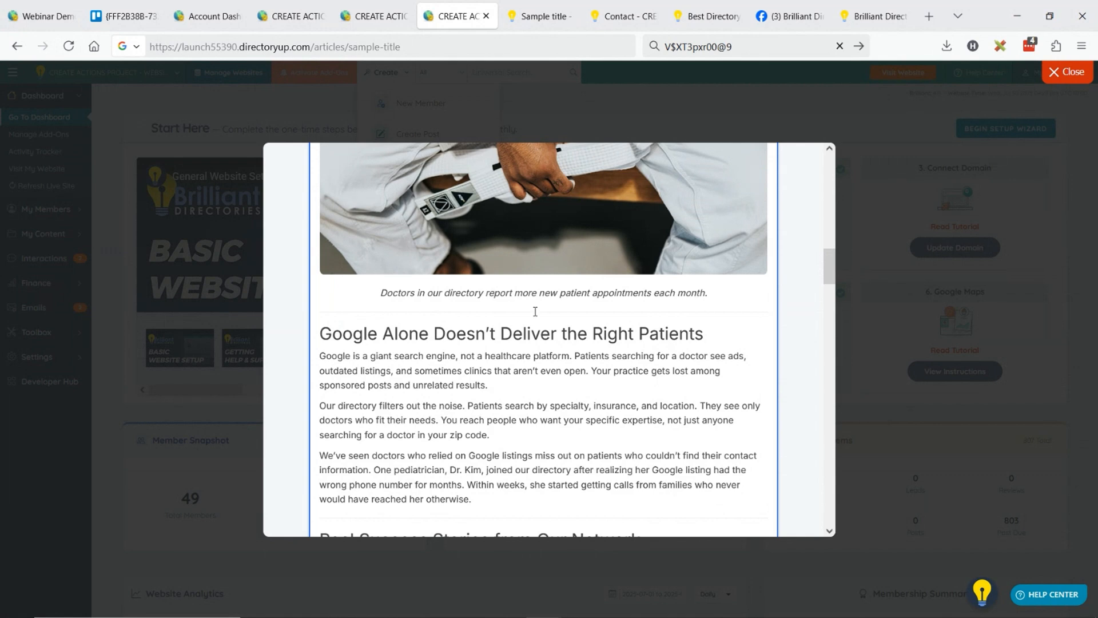
pyautogui.moveTo(409, 336); pyautogui.dragTo(635, 337)
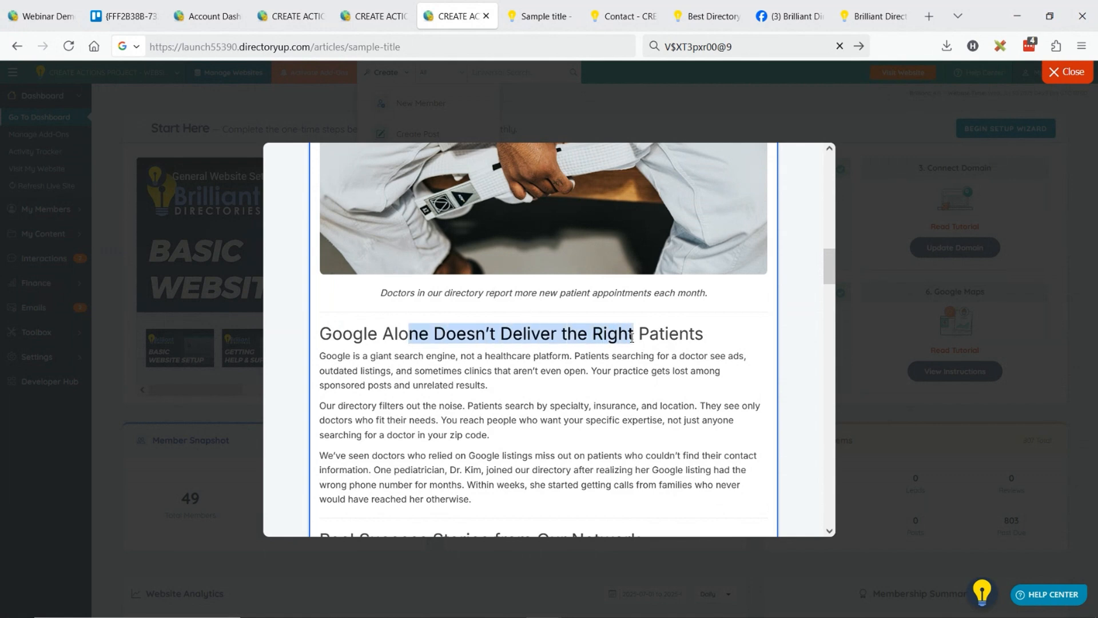
pyautogui.scroll(-4, 465, 323)
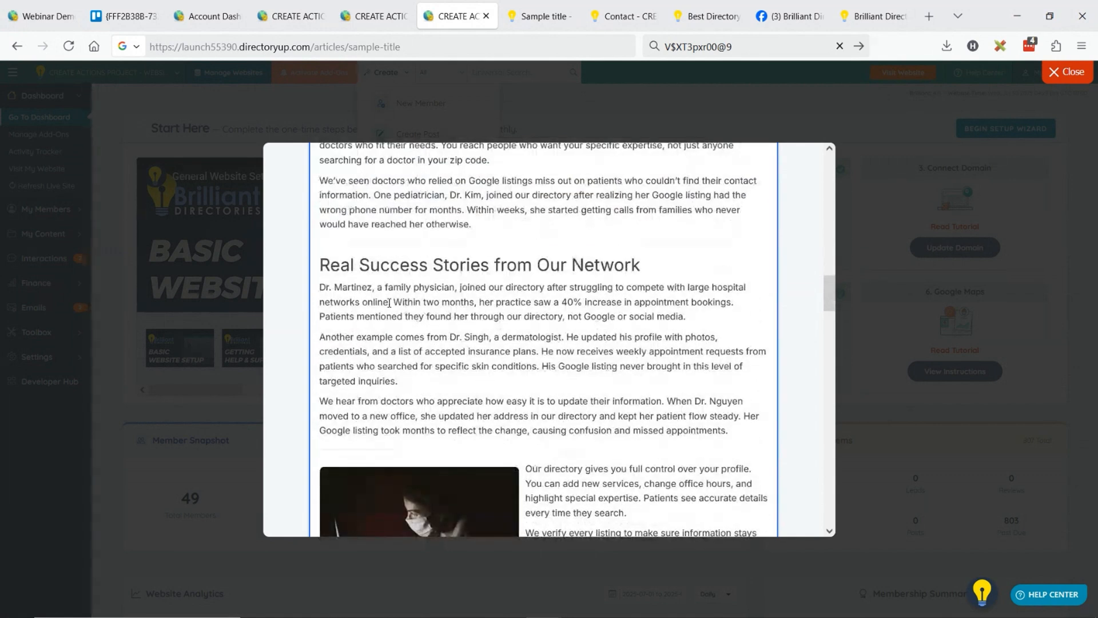
pyautogui.scroll(-3, 463, 273)
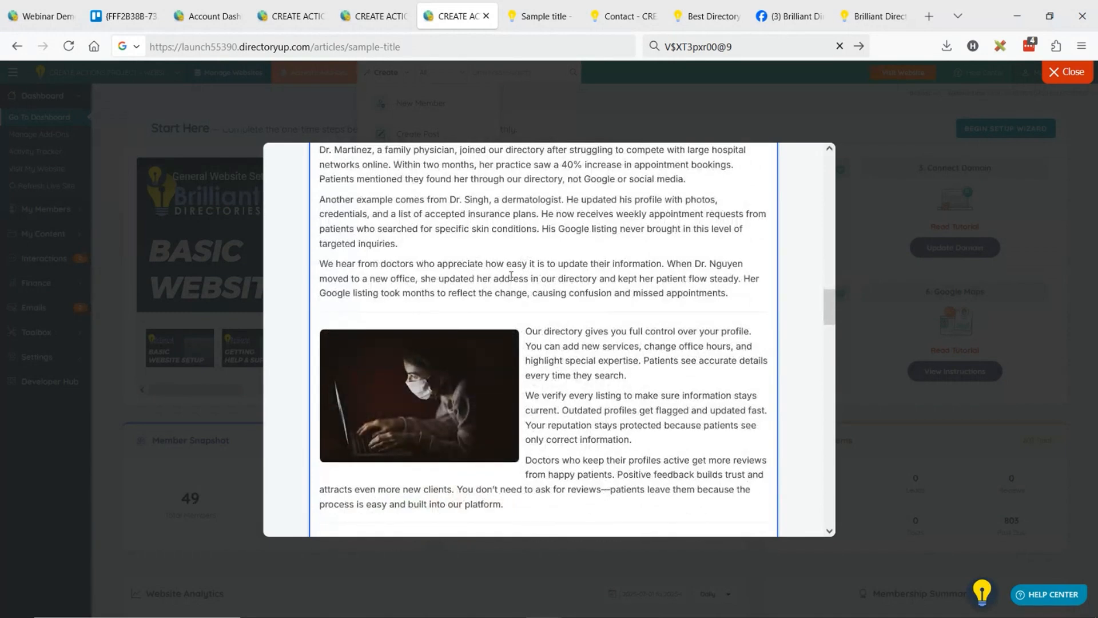
pyautogui.scroll(-8, 517, 264)
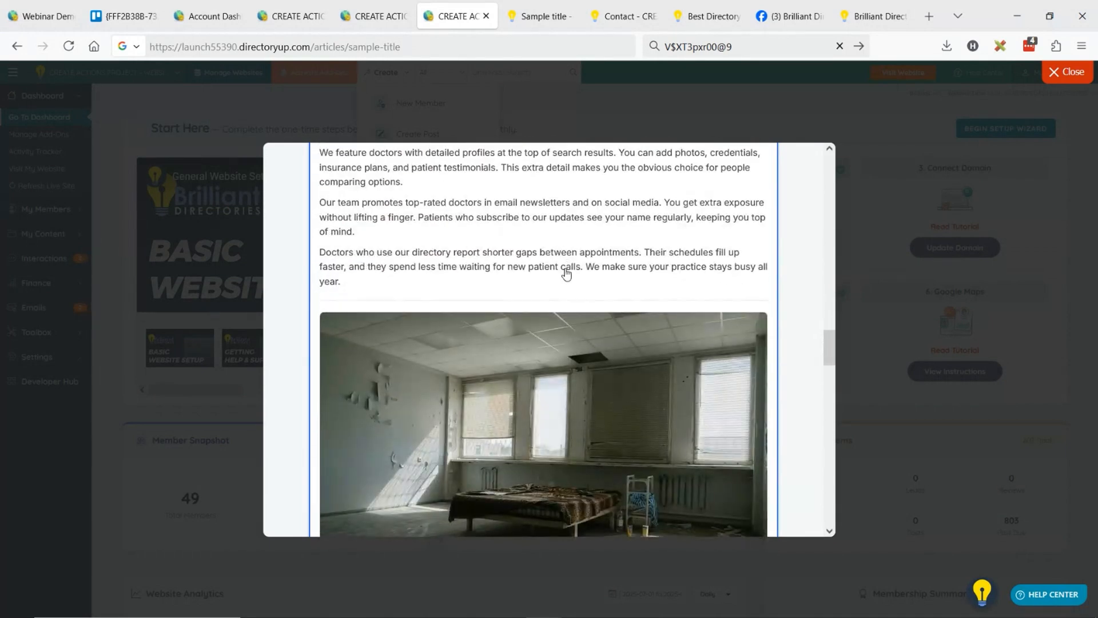
pyautogui.scroll(-5, 531, 235)
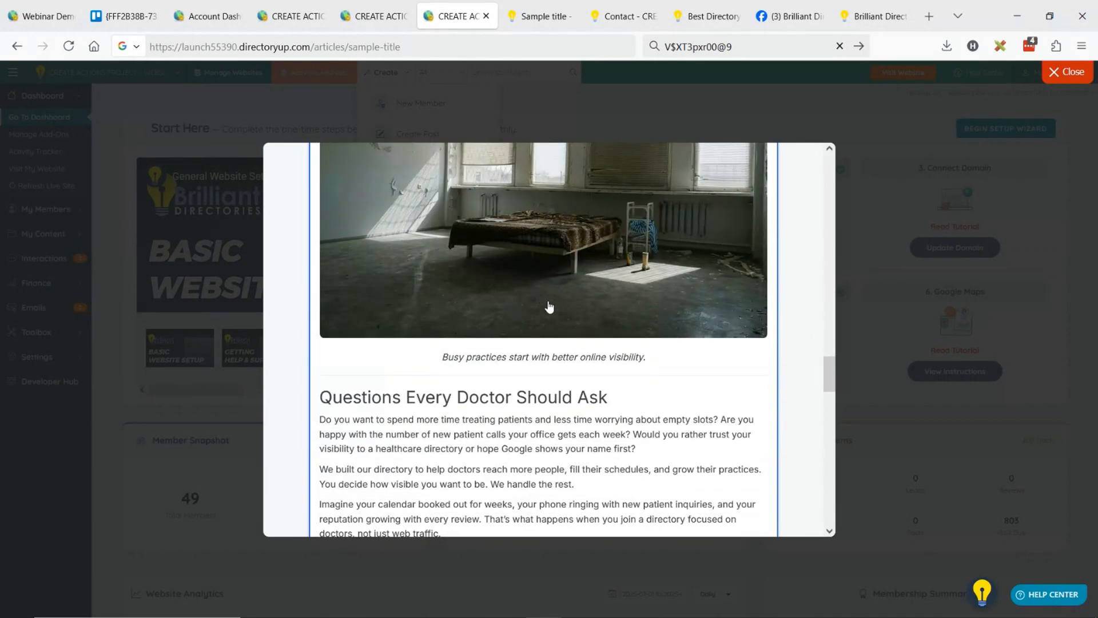
# Select the abandoned-room image captioned "Busy practices start with better online visibility." and open the stock photo library to replace it.
pyautogui.scroll(3, 540, 306)
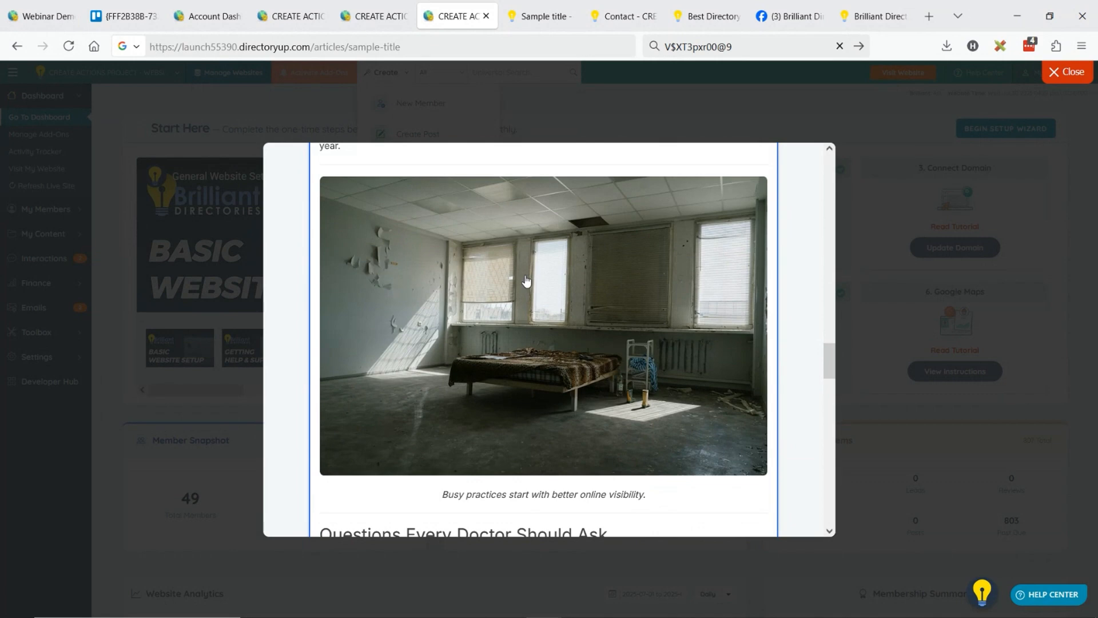
pyautogui.click(526, 280)
pyautogui.click(502, 200)
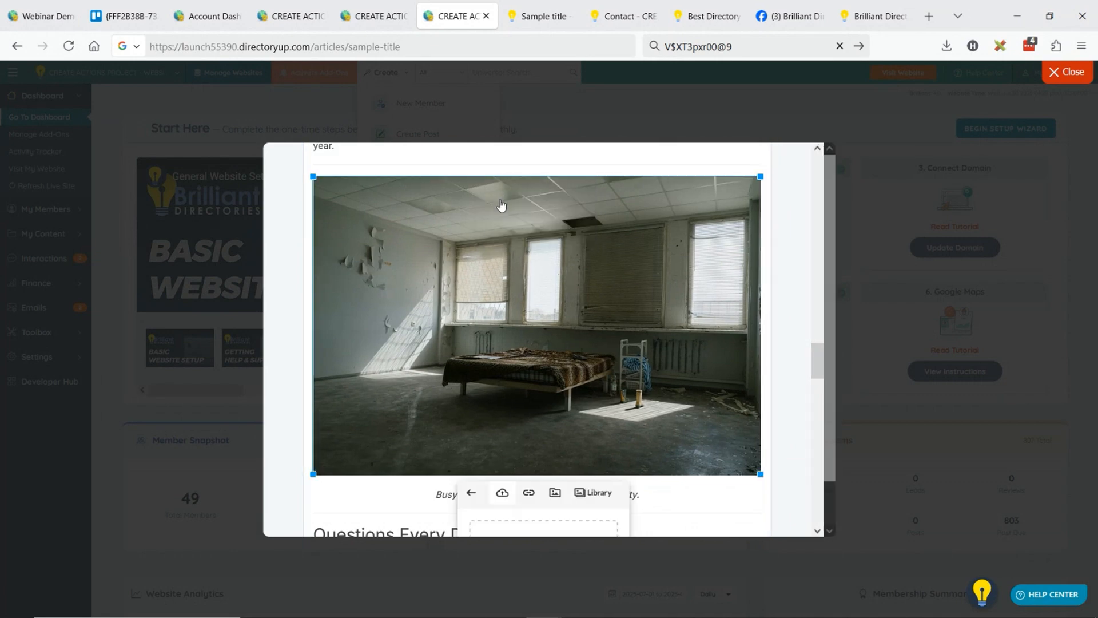
pyautogui.click(594, 493)
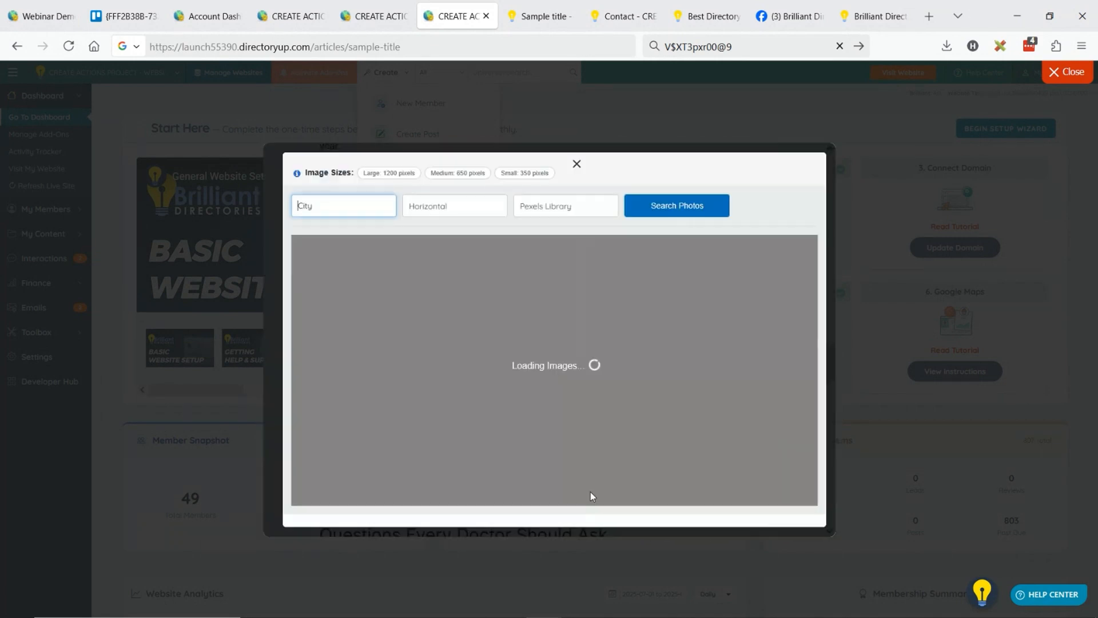
# Search the Pexels library for "happy doctor" and replace the image with the photo of a doctor examining a smiling patient.
pyautogui.write('H')
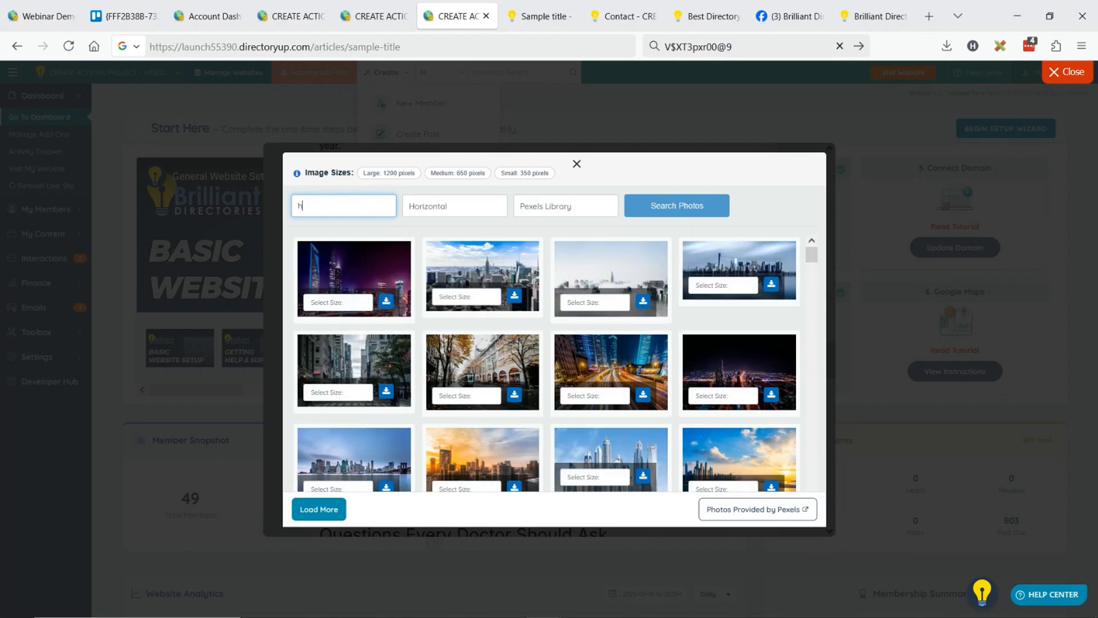
pyautogui.write('appy doc')
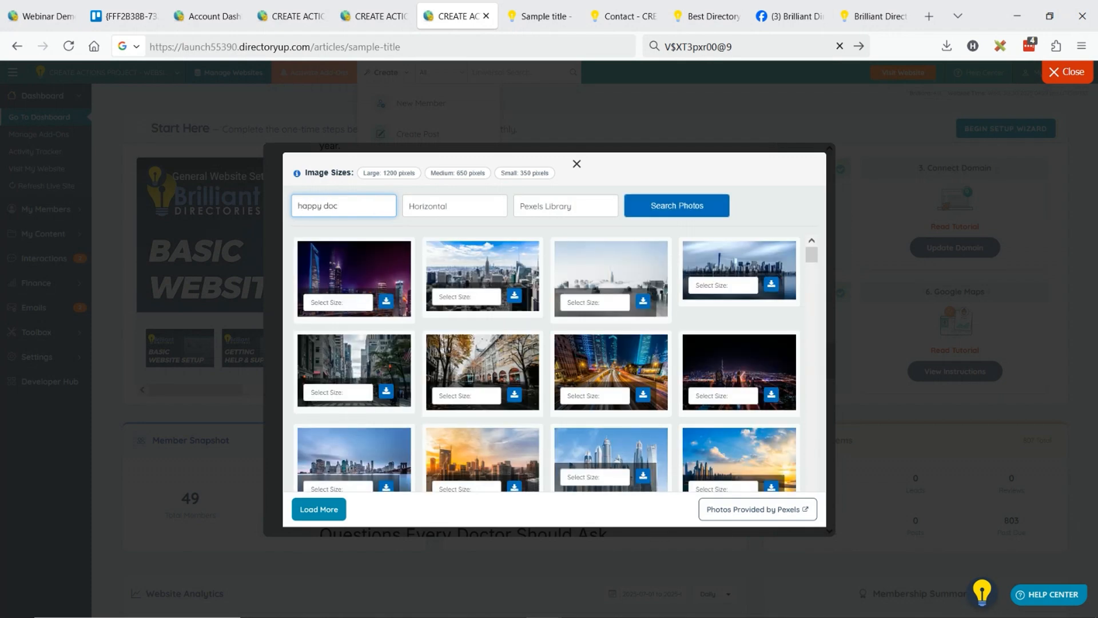
pyautogui.write('tor')
pyautogui.click(664, 207)
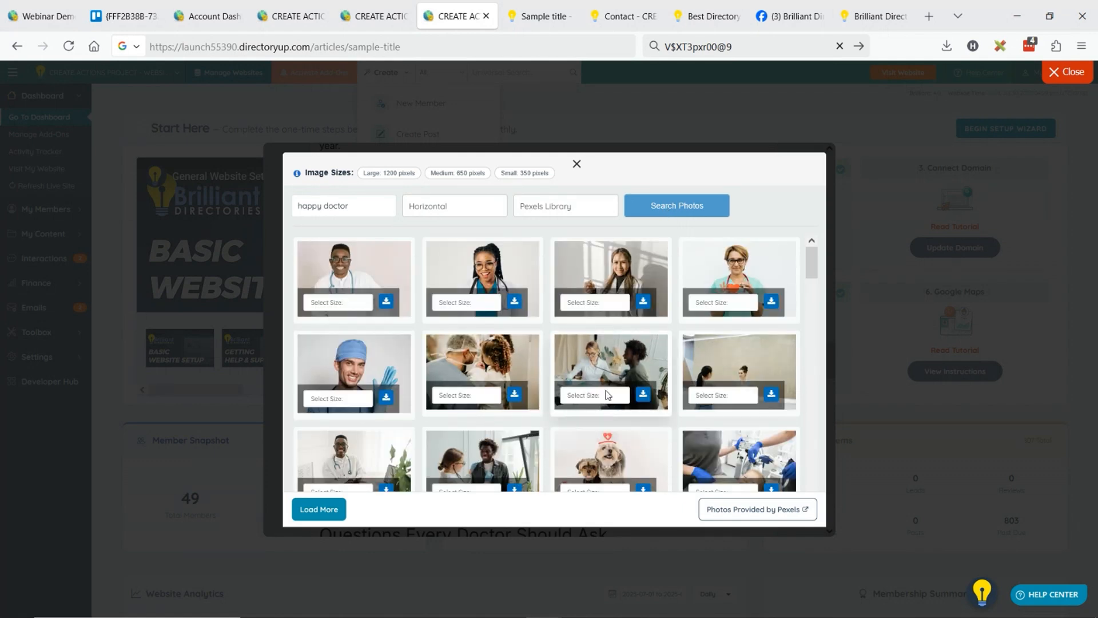
pyautogui.click(592, 395)
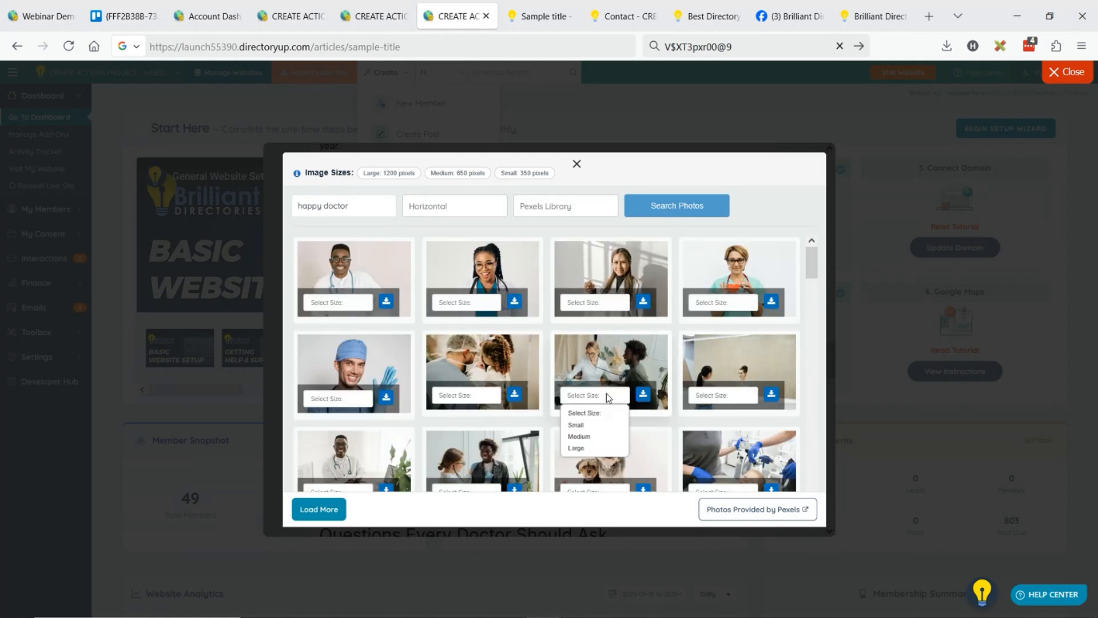
pyautogui.click(643, 395)
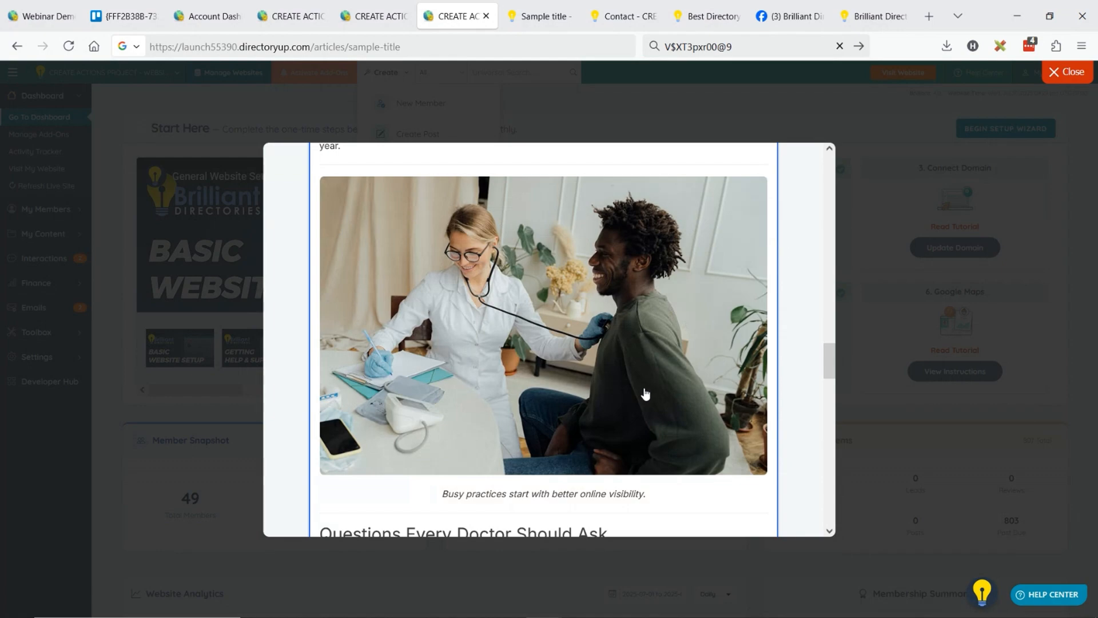
# Check the rest of the generated article and return to the Create Community Article with AI prompt form.
pyautogui.scroll(3, 645, 395)
pyautogui.scroll(-5, 645, 400)
pyautogui.scroll(-6, 572, 337)
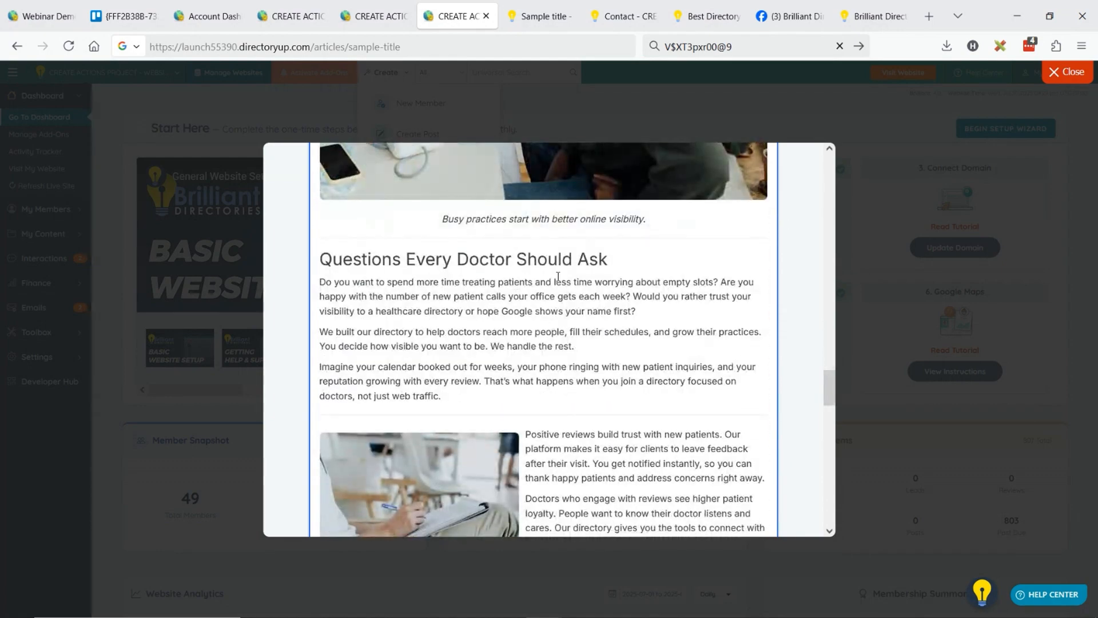
pyautogui.scroll(-7, 513, 324)
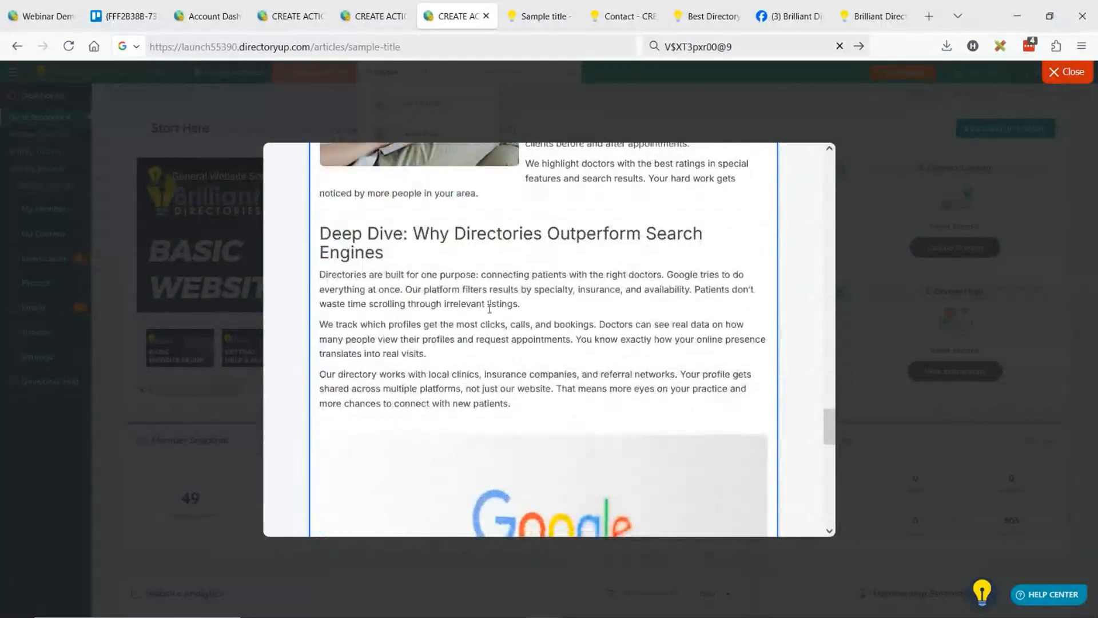
pyautogui.scroll(-5, 533, 308)
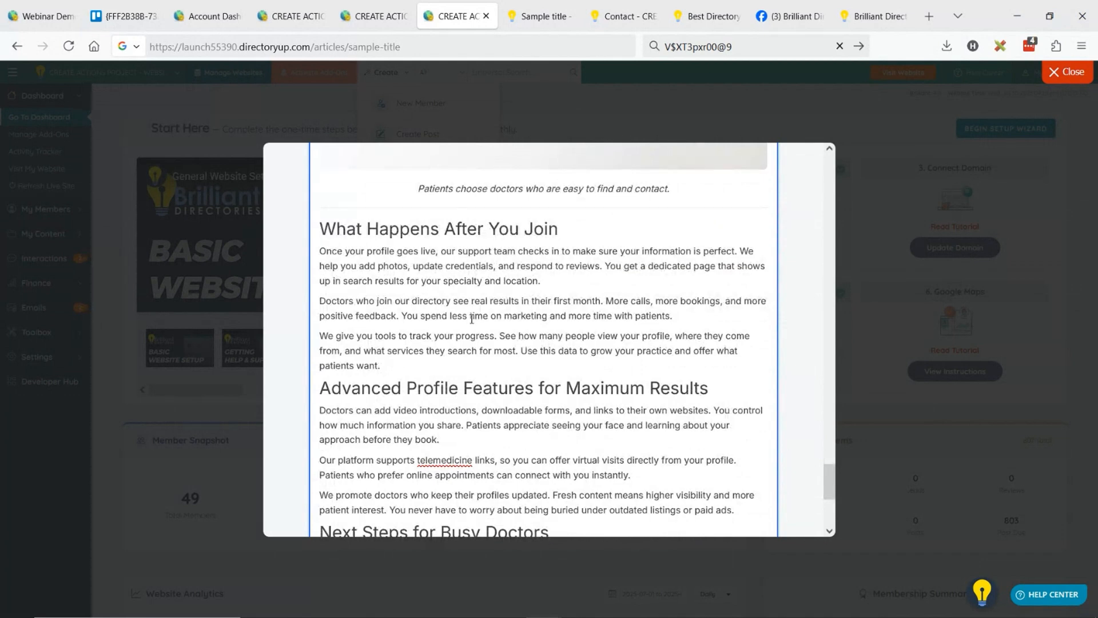
pyautogui.scroll(-5, 472, 319)
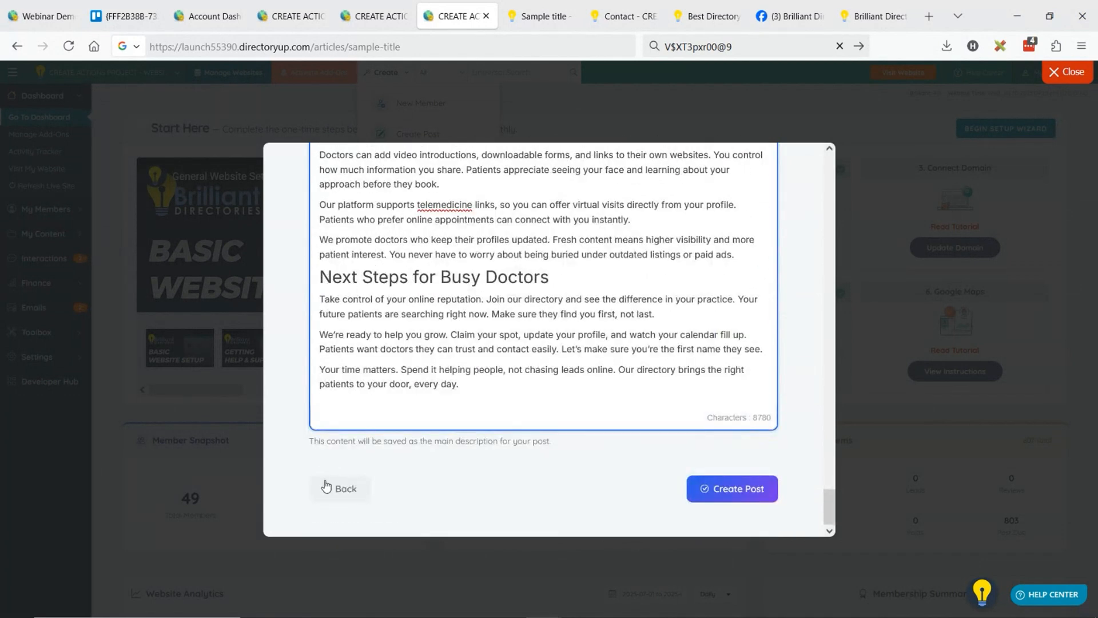
pyautogui.click(337, 491)
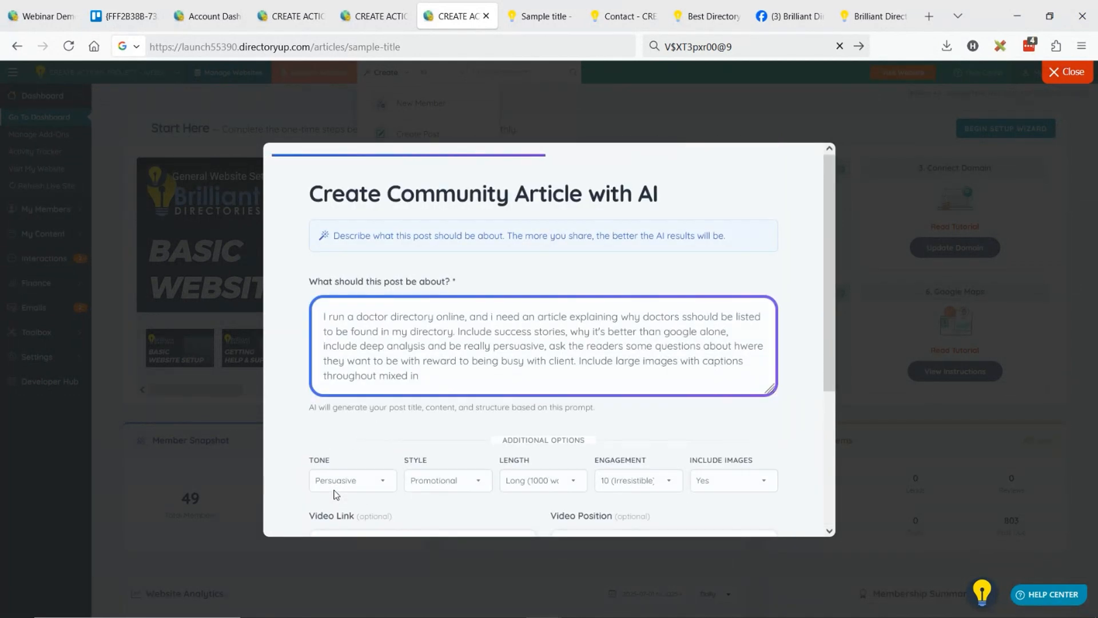
# Open YouTube in a new browser tab and search for "doctors get patients".
pyautogui.click(931, 19)
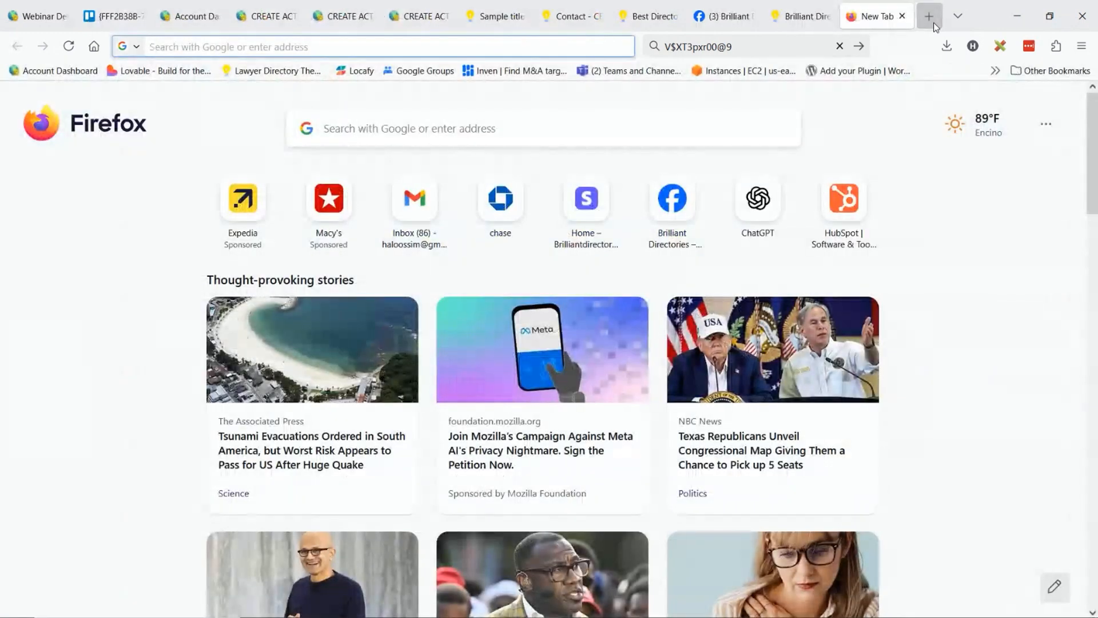
pyautogui.write('you')
pyautogui.press('Return')
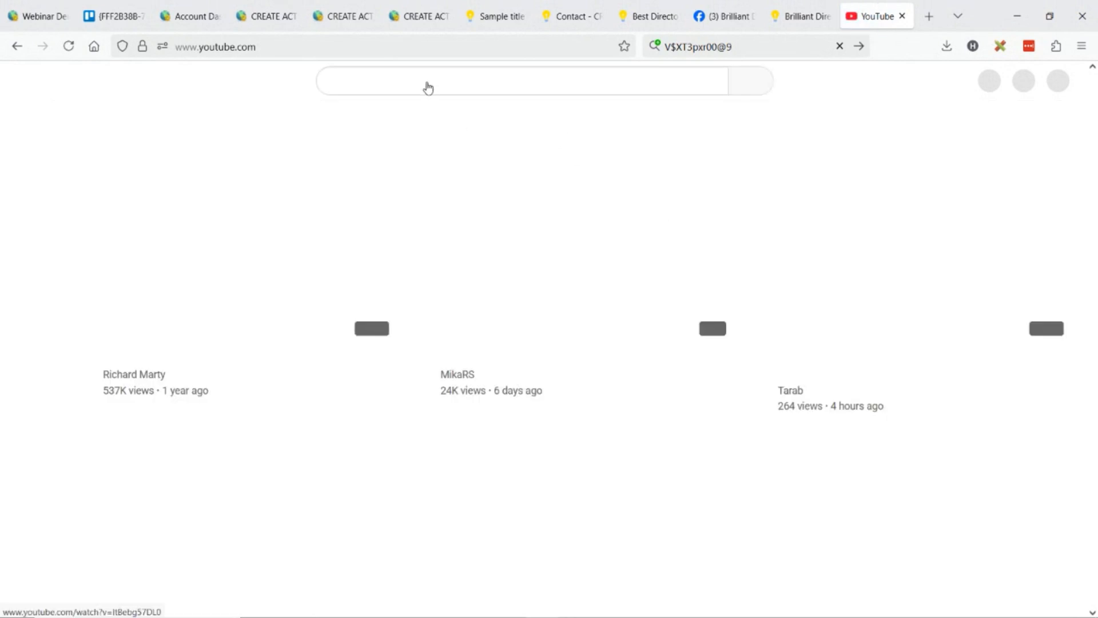
pyautogui.click(392, 89)
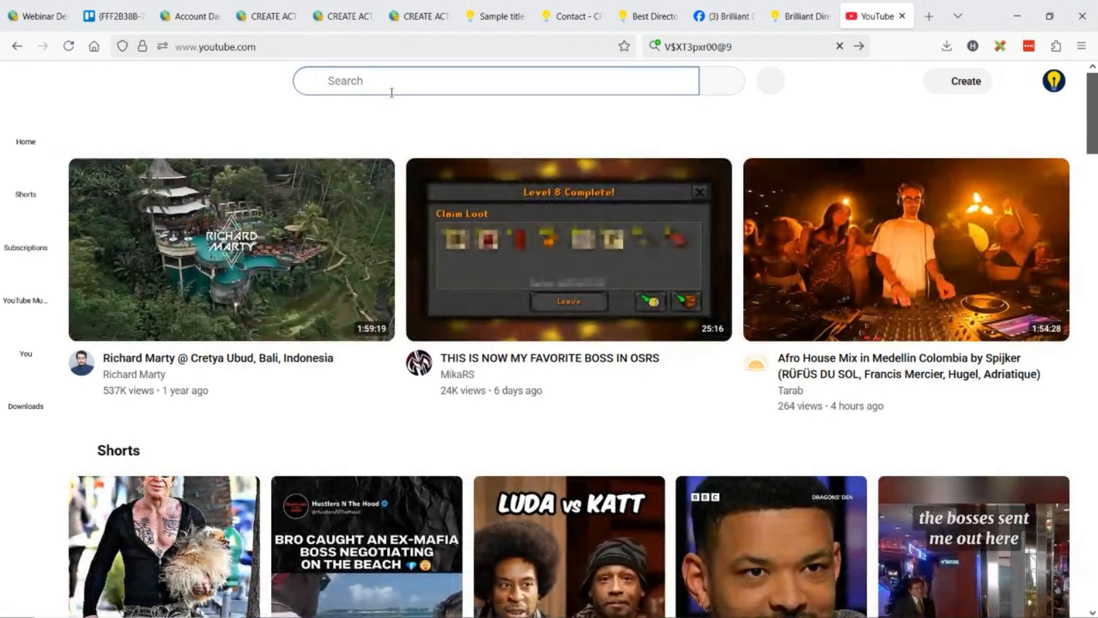
pyautogui.write('doctors')
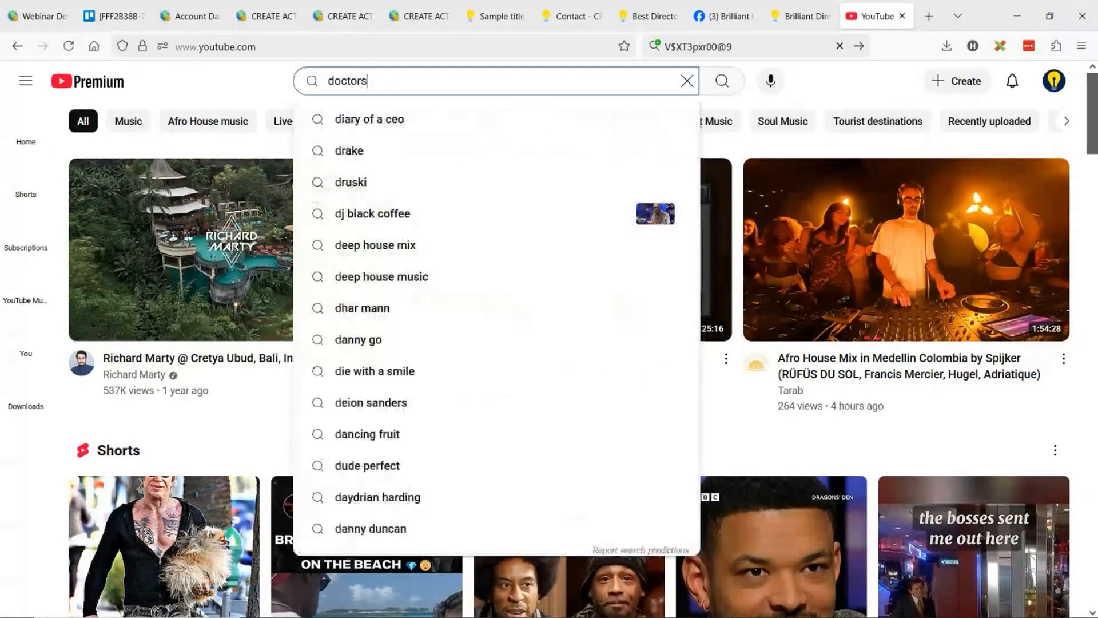
pyautogui.write(' get patien')
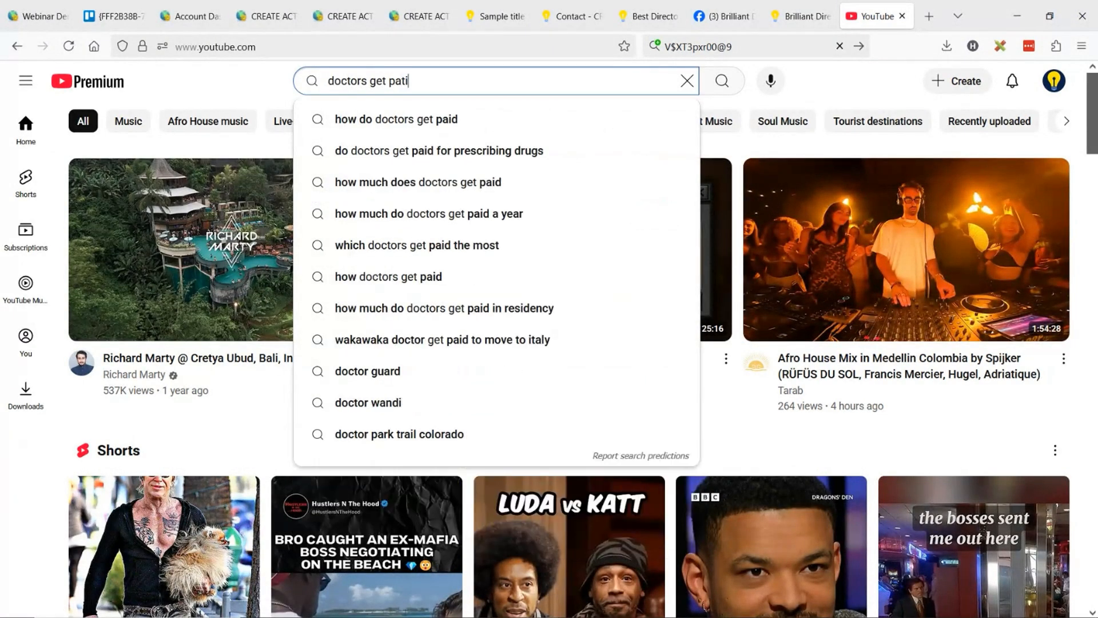
pyautogui.write('ts')
pyautogui.press('Return')
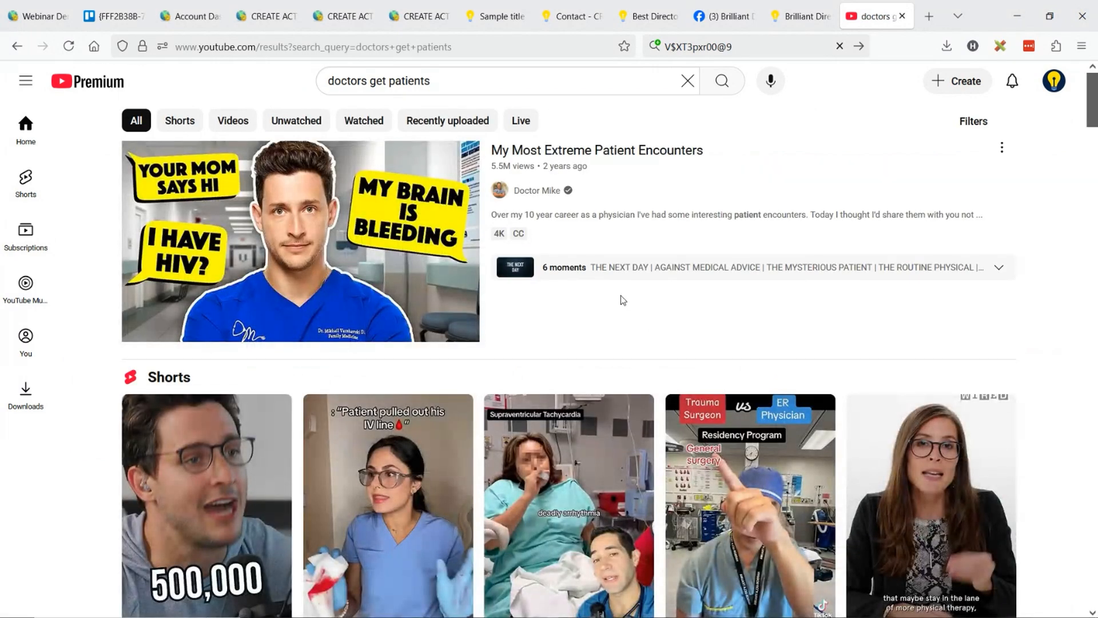
# Open the video "My Most Extreme Patient Encounters", copy its web address, pause playback and return to the AI article form.
pyautogui.click(276, 180)
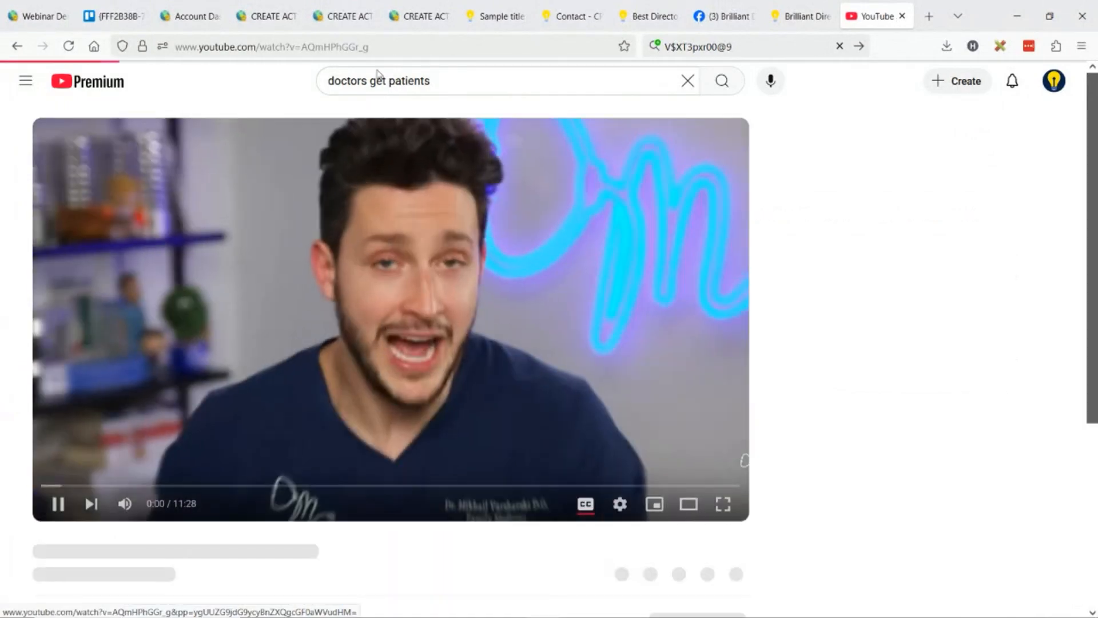
pyautogui.hotkey('ctrl', 'l')
pyautogui.hotkey('ctrl', 'c')
pyautogui.click(60, 513)
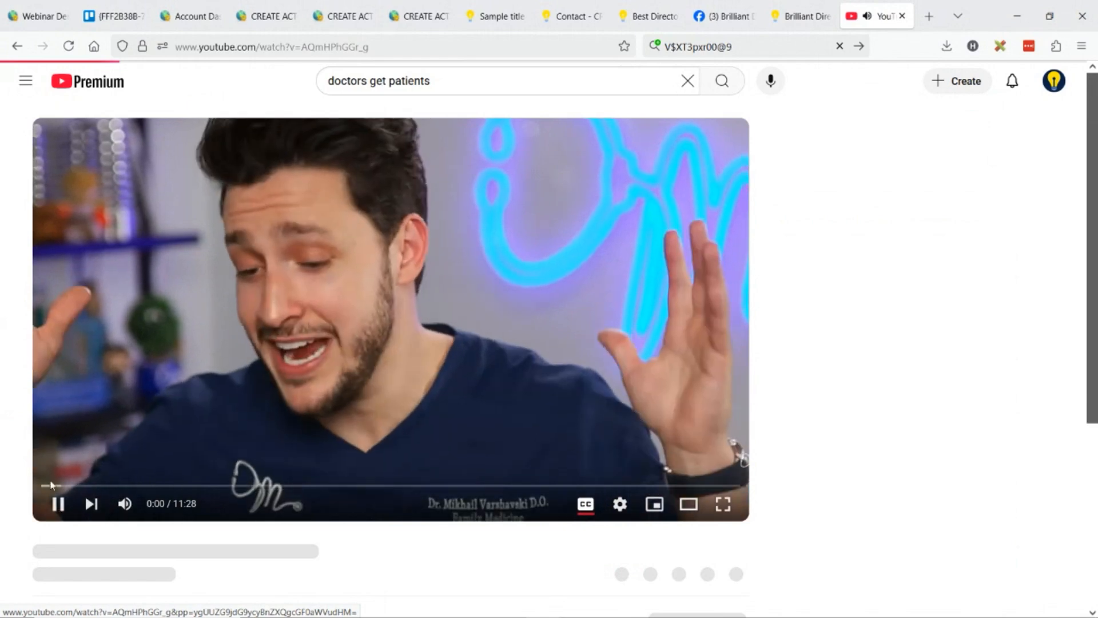
pyautogui.click(59, 512)
pyautogui.click(60, 512)
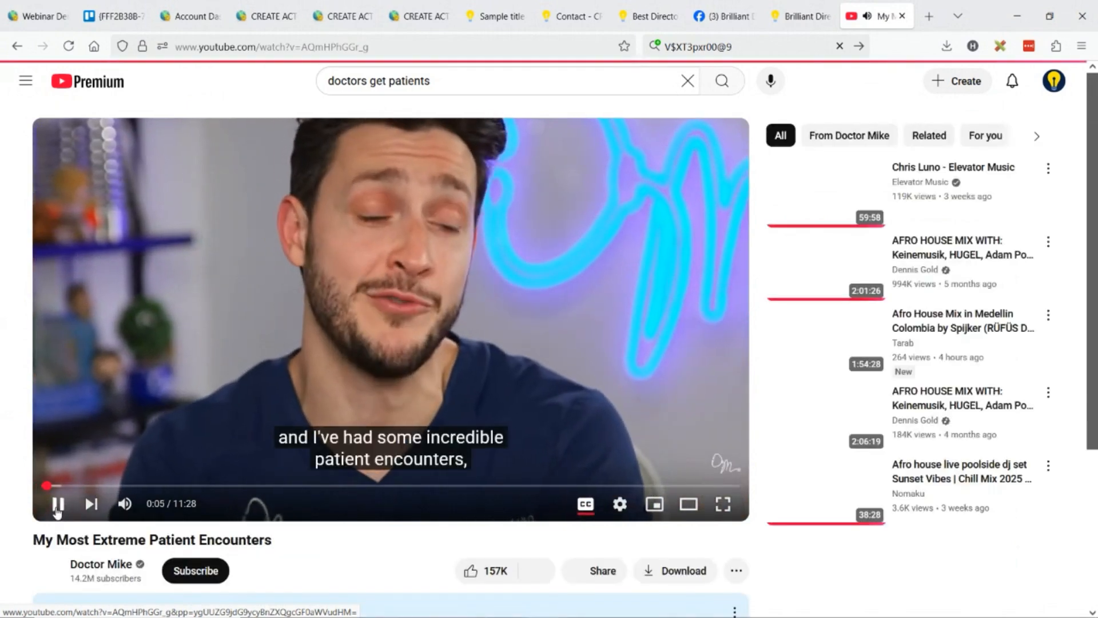
pyautogui.click(60, 512)
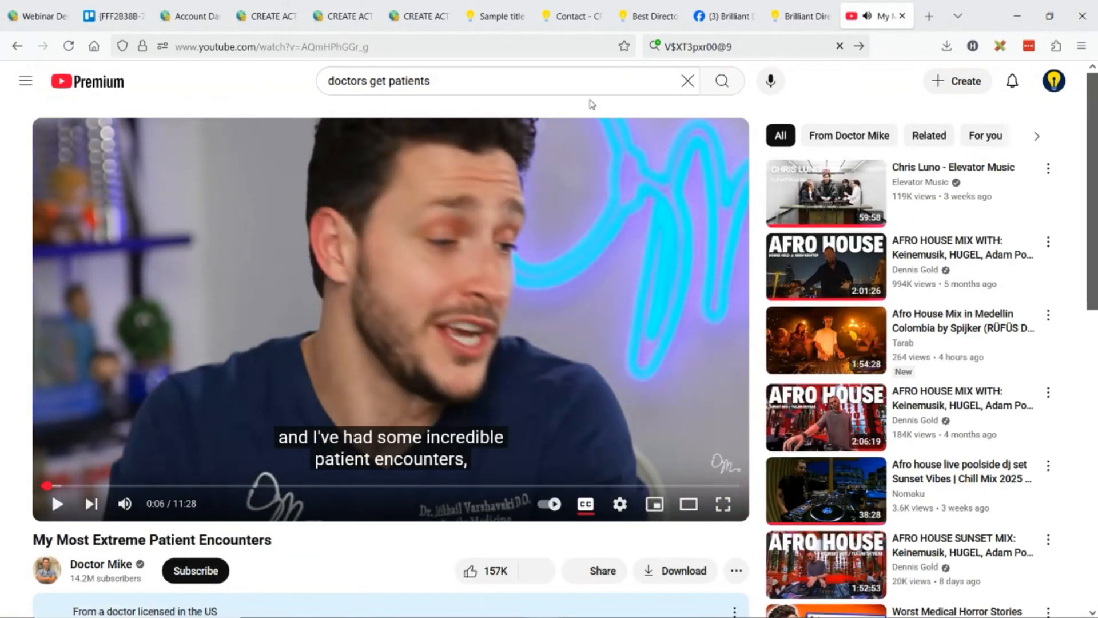
pyautogui.hotkey('ctrl', 'w')
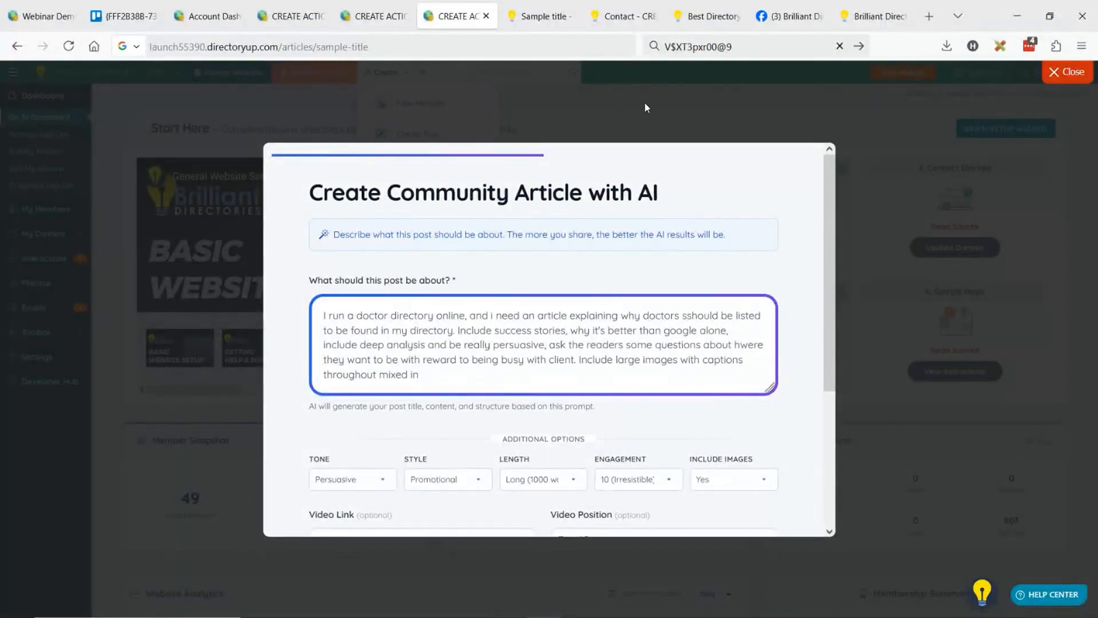
pyautogui.scroll(-3, 320, 263)
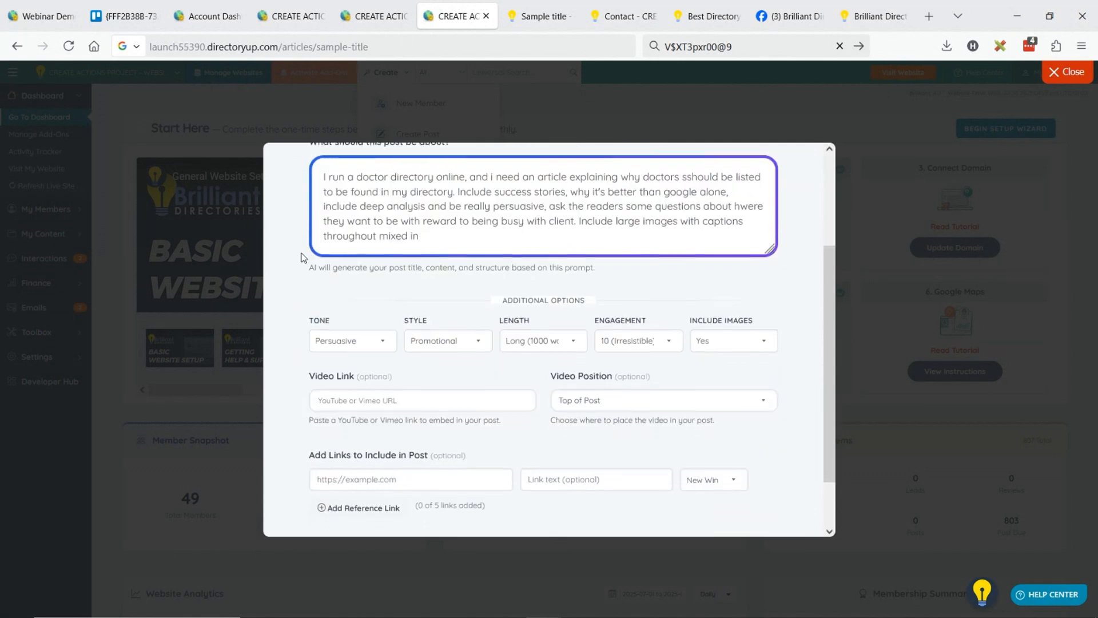
pyautogui.click(358, 335)
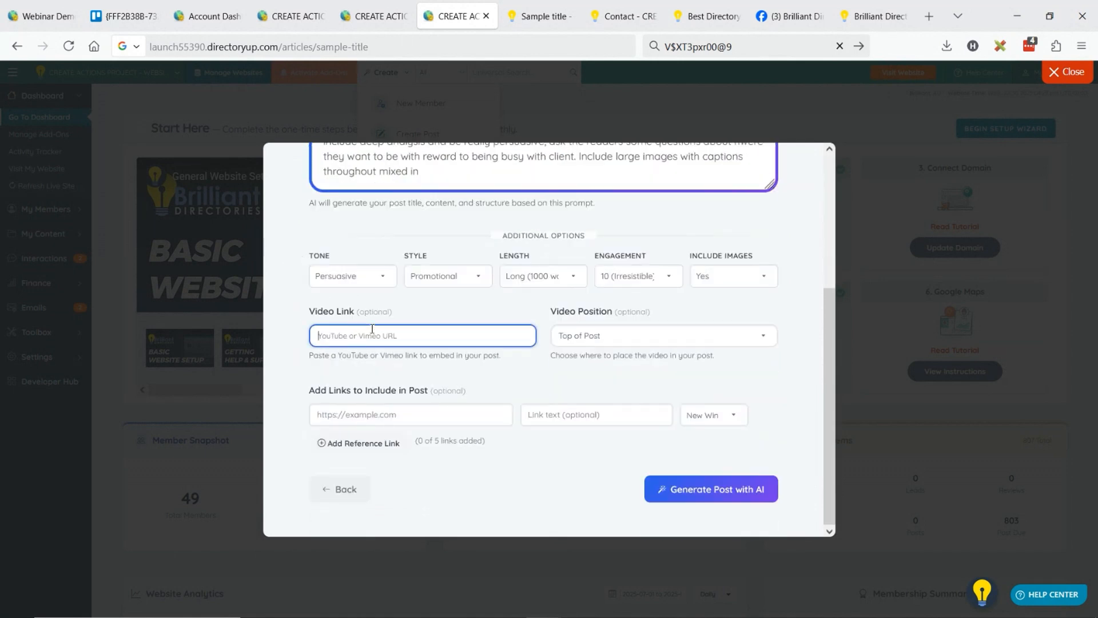
pyautogui.hotkey('ctrl', 'v')
pyautogui.click(578, 338)
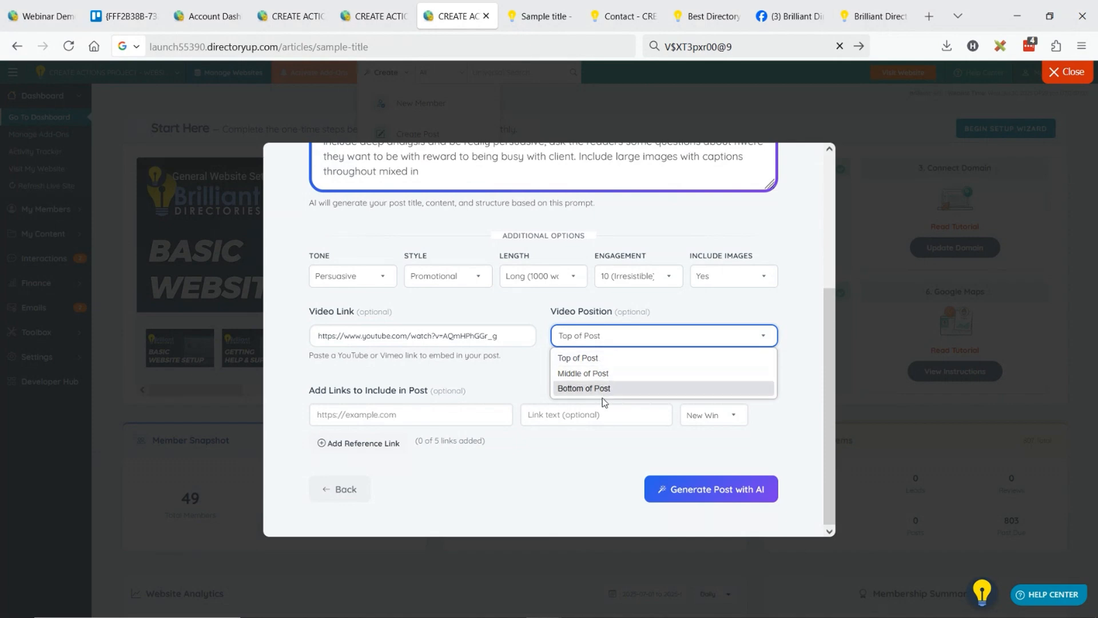
pyautogui.click(593, 358)
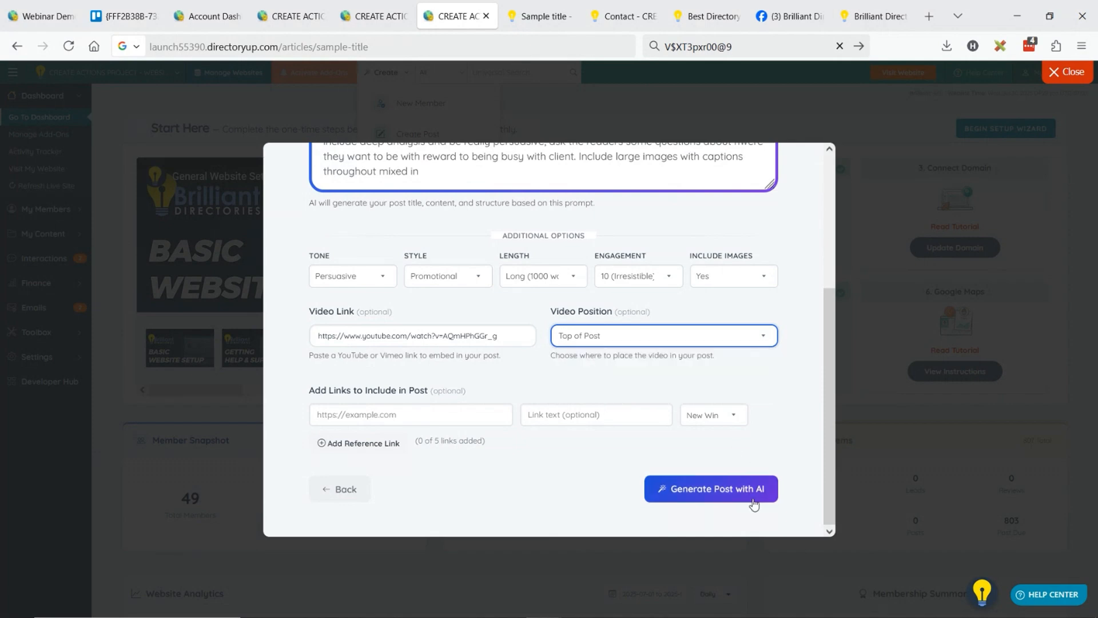
pyautogui.click(721, 493)
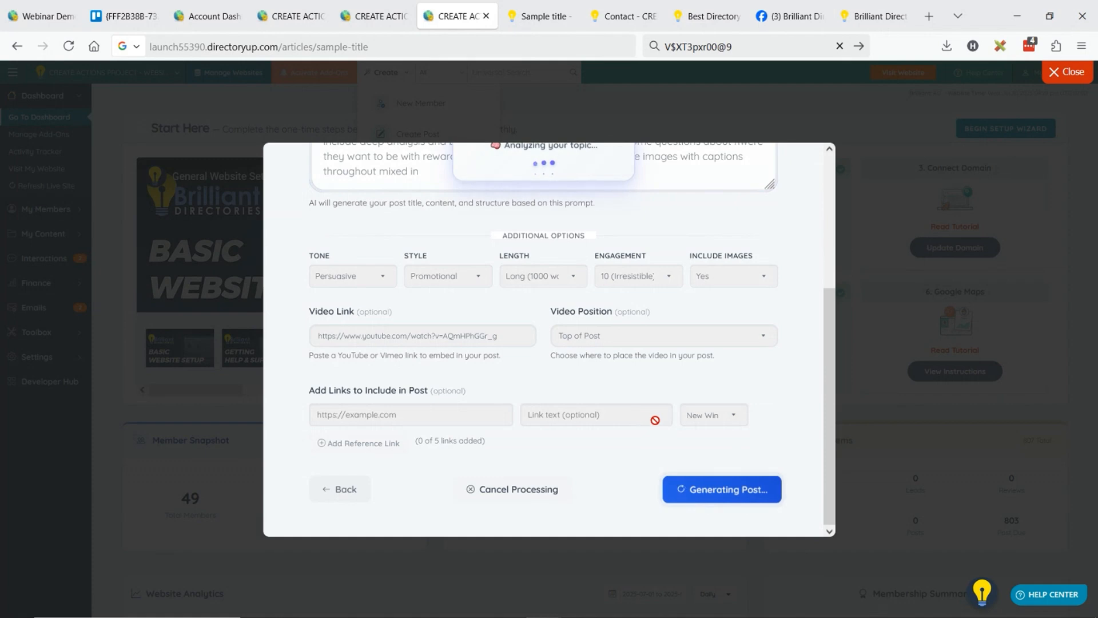
pyautogui.scroll(3, 625, 388)
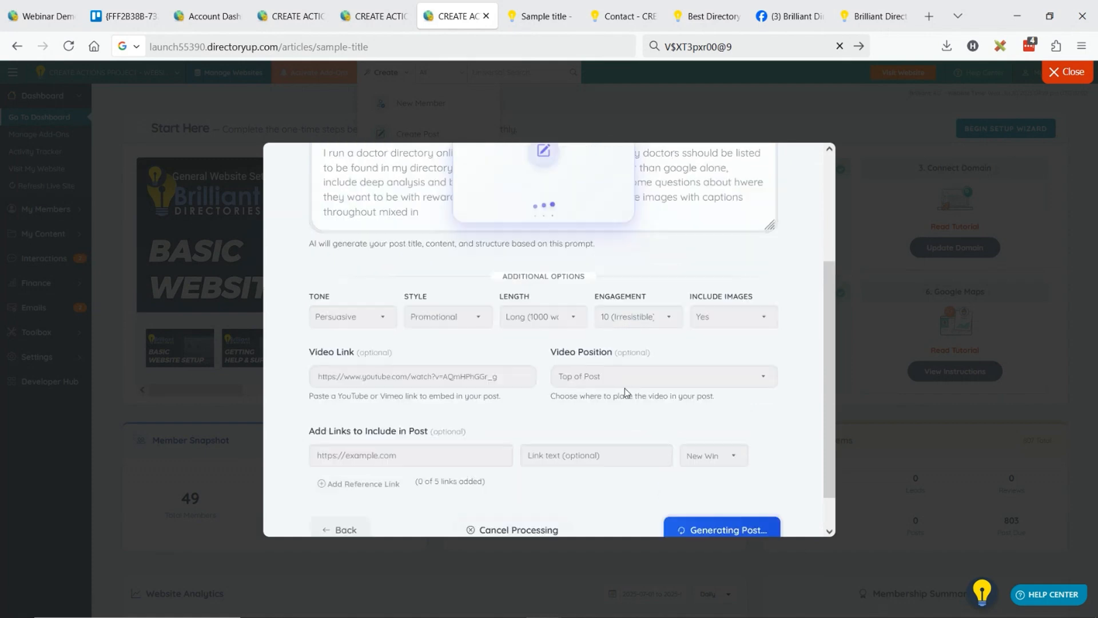
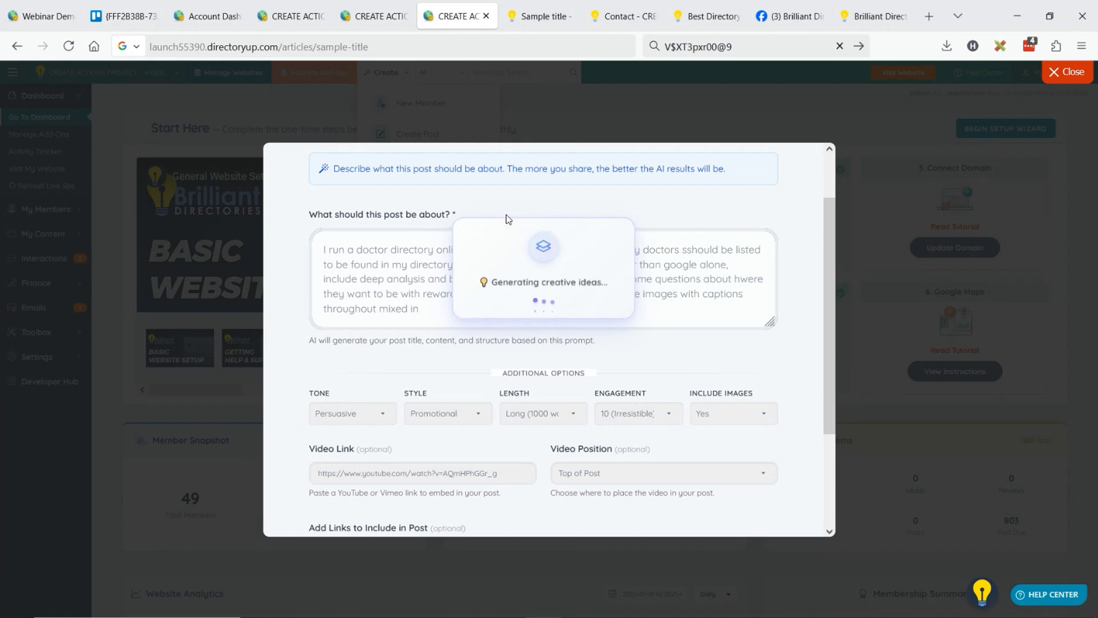
# Duplicate the admin dashboard in another browser tab and return to the AI article wizard.
pyautogui.rightClick(445, 9)
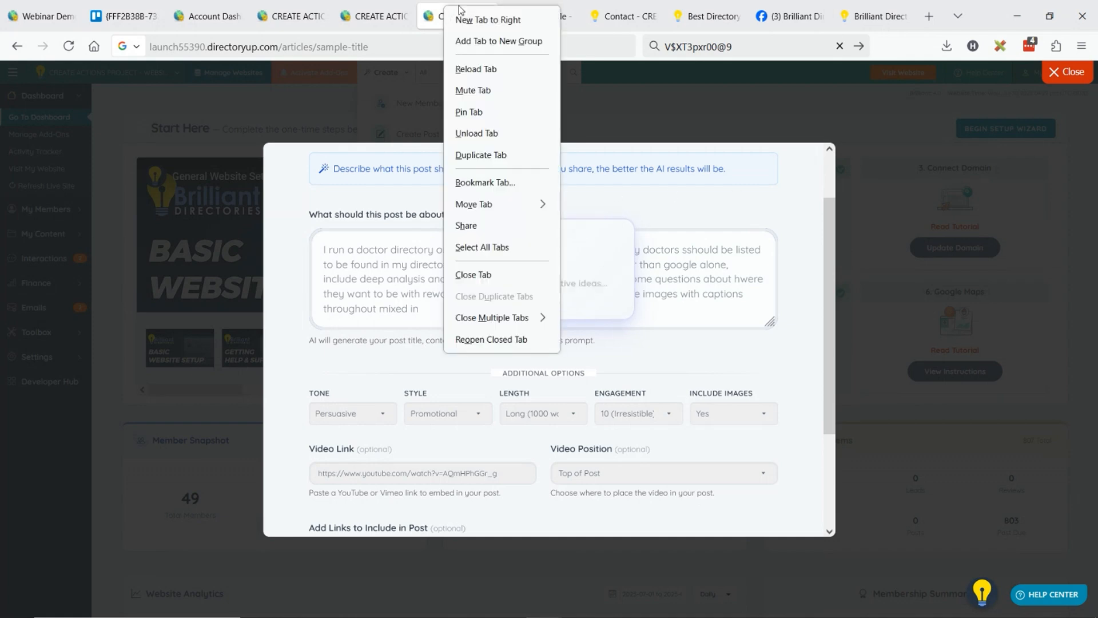
pyautogui.click(507, 155)
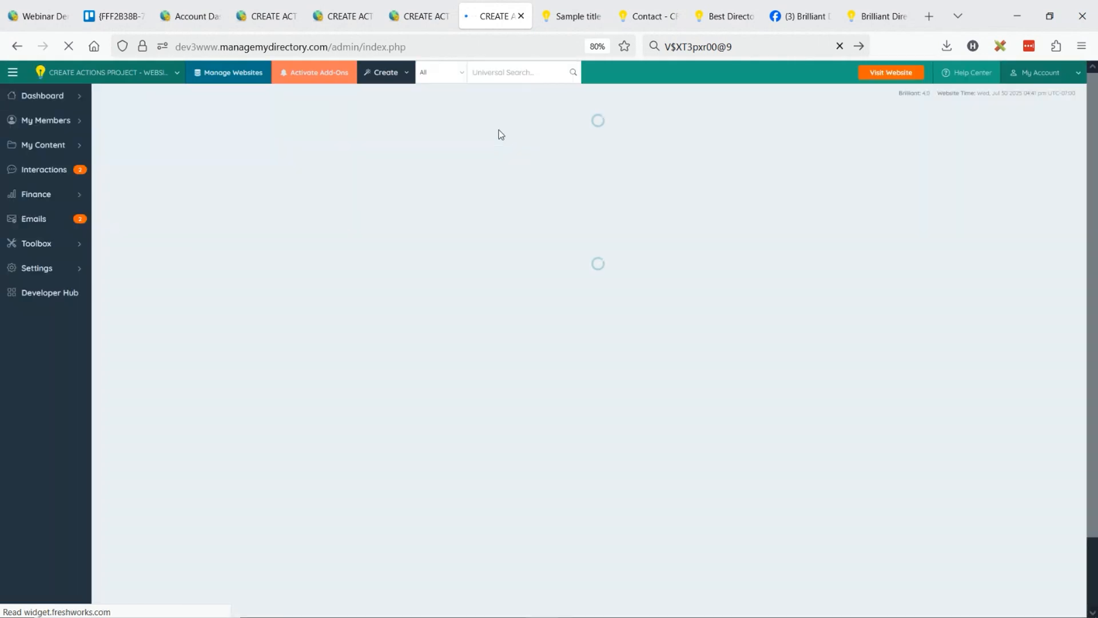
pyautogui.click(442, 23)
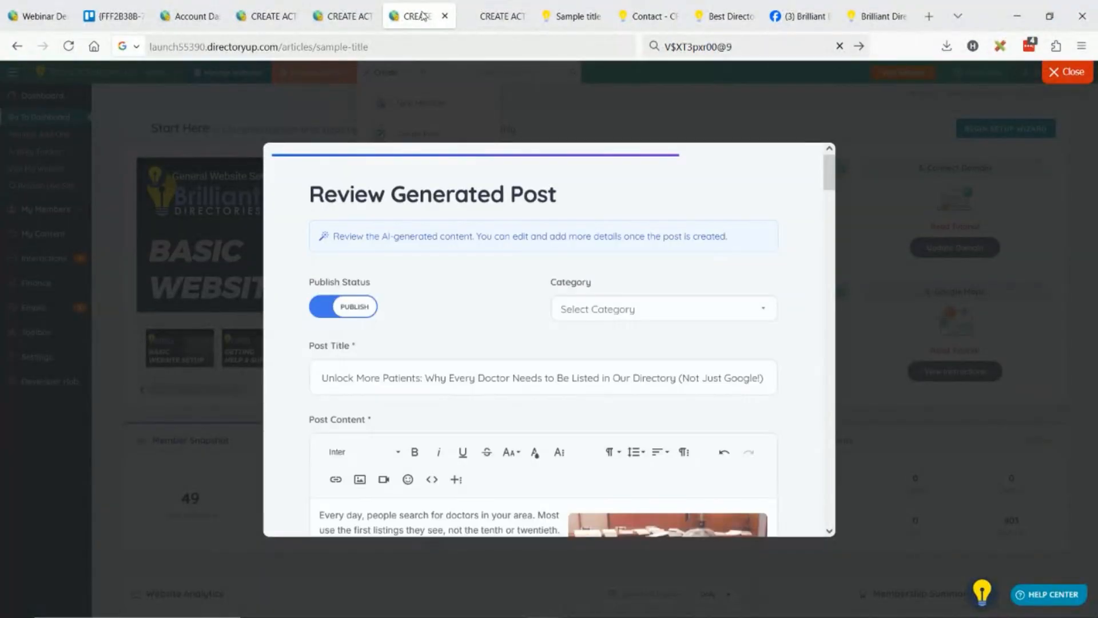
# Examine the generated article from the embedded video through its images and closing sections, and return to the AI prompt form.
pyautogui.scroll(-3, 517, 286)
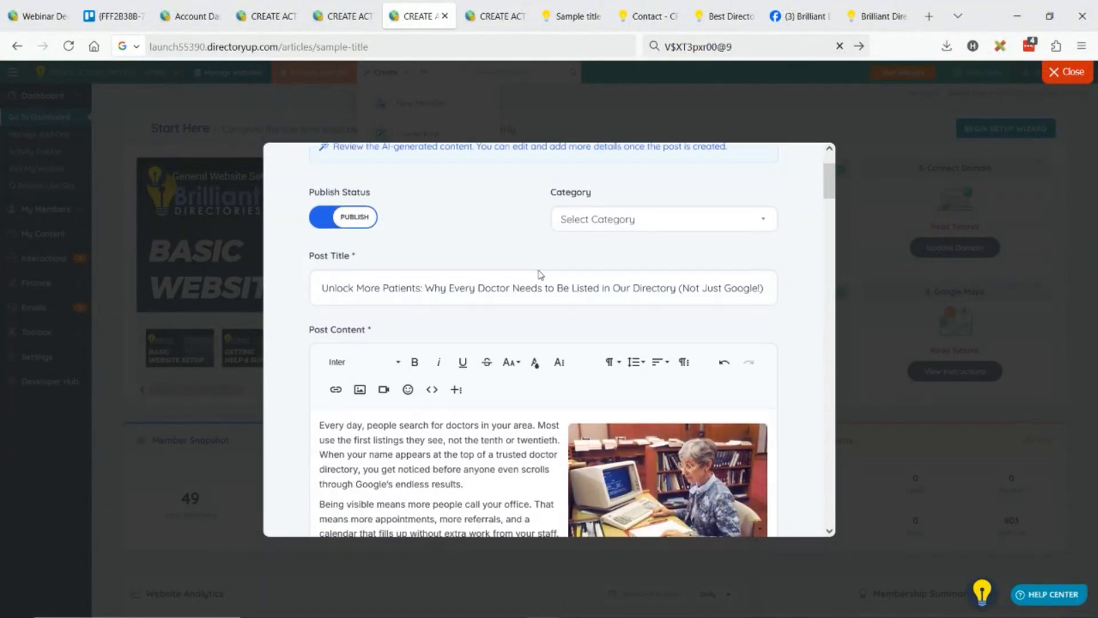
pyautogui.scroll(-3, 594, 237)
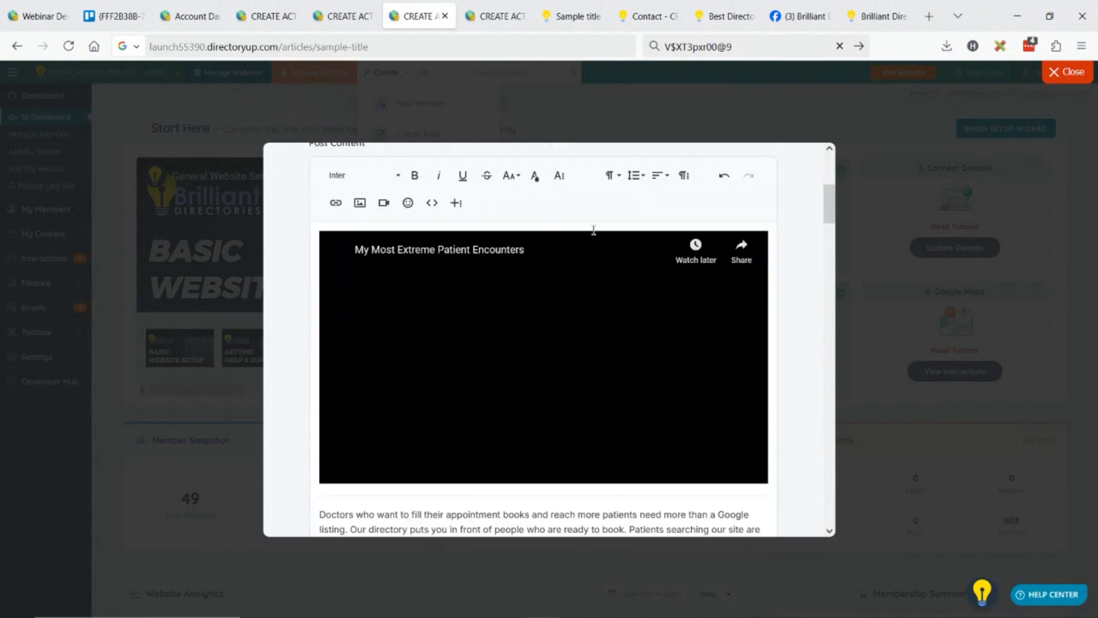
pyautogui.scroll(-3, 527, 265)
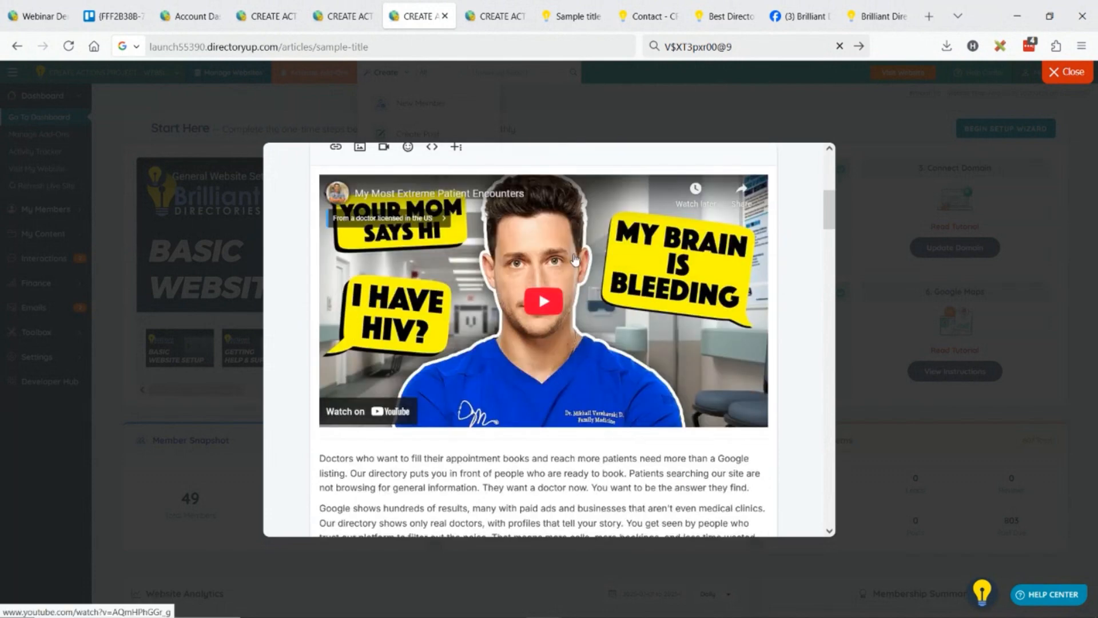
pyautogui.scroll(3, 581, 293)
pyautogui.scroll(3, 581, 293)
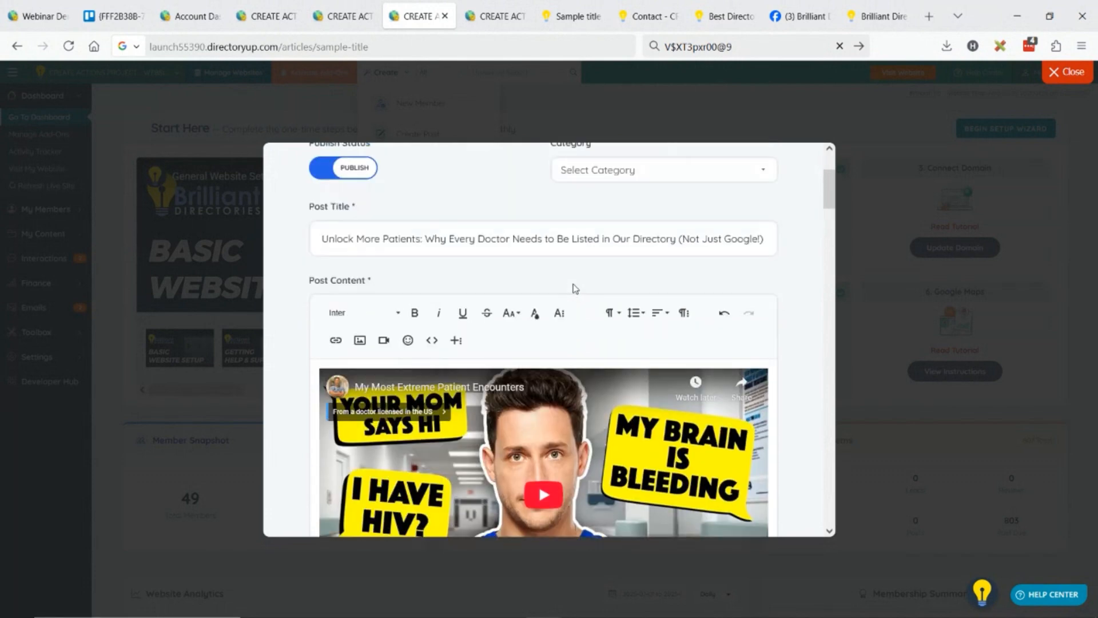
pyautogui.scroll(-1, 544, 295)
pyautogui.scroll(-10, 544, 296)
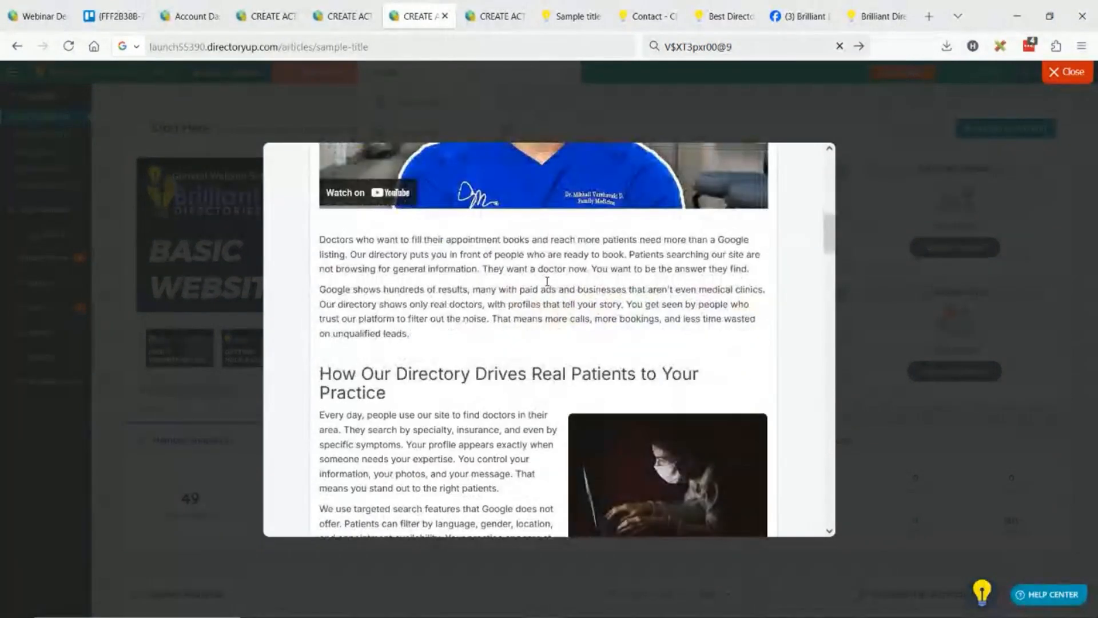
pyautogui.scroll(3, 550, 282)
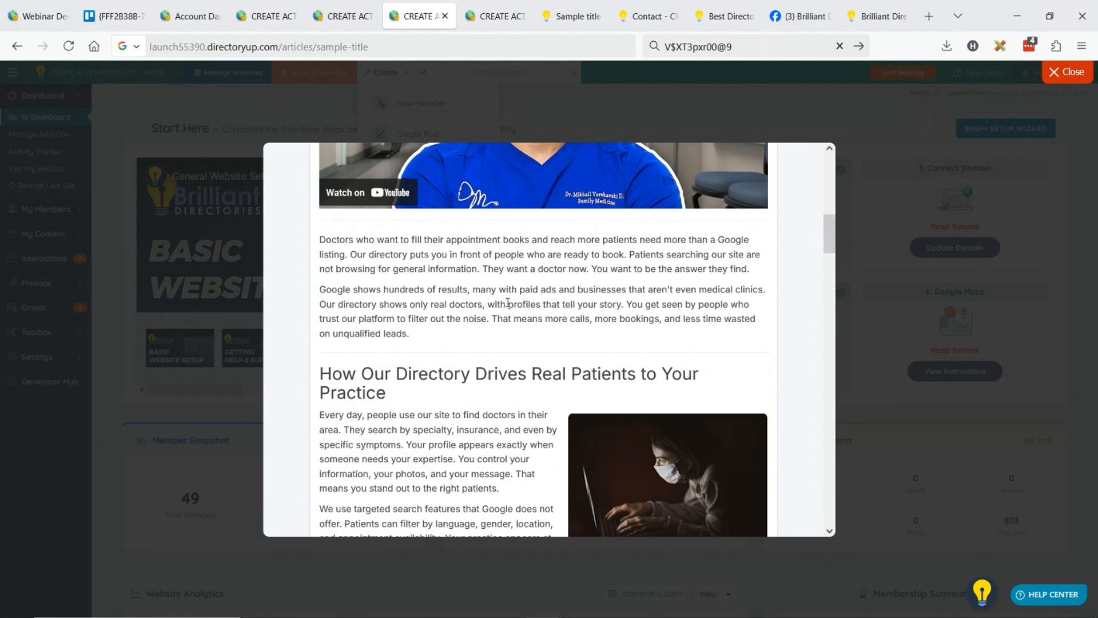
pyautogui.scroll(-6, 508, 303)
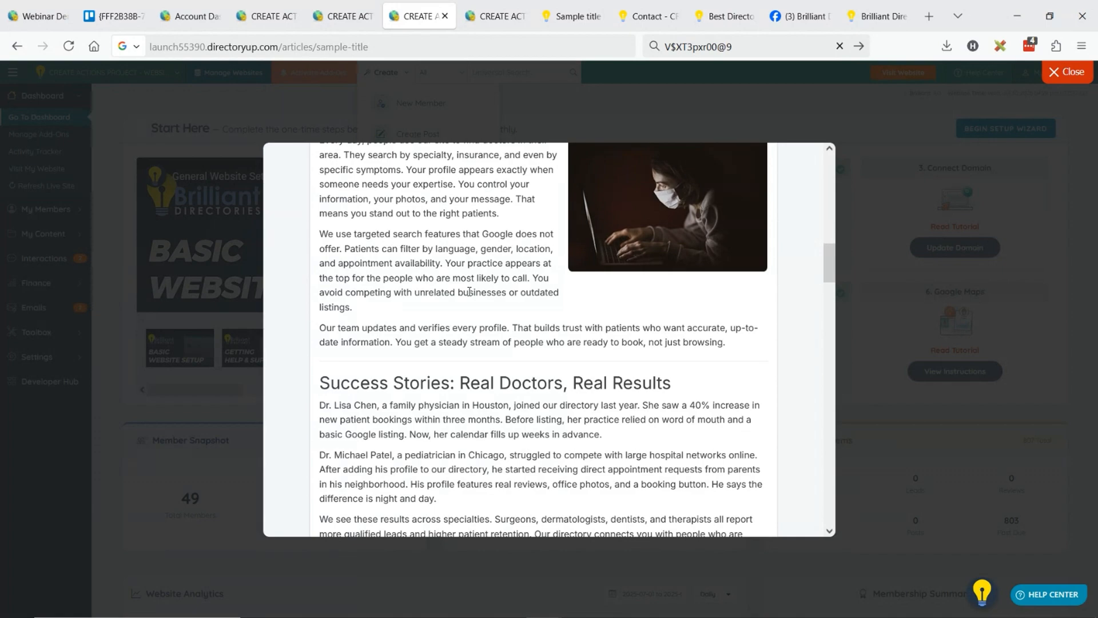
pyautogui.scroll(-10, 388, 292)
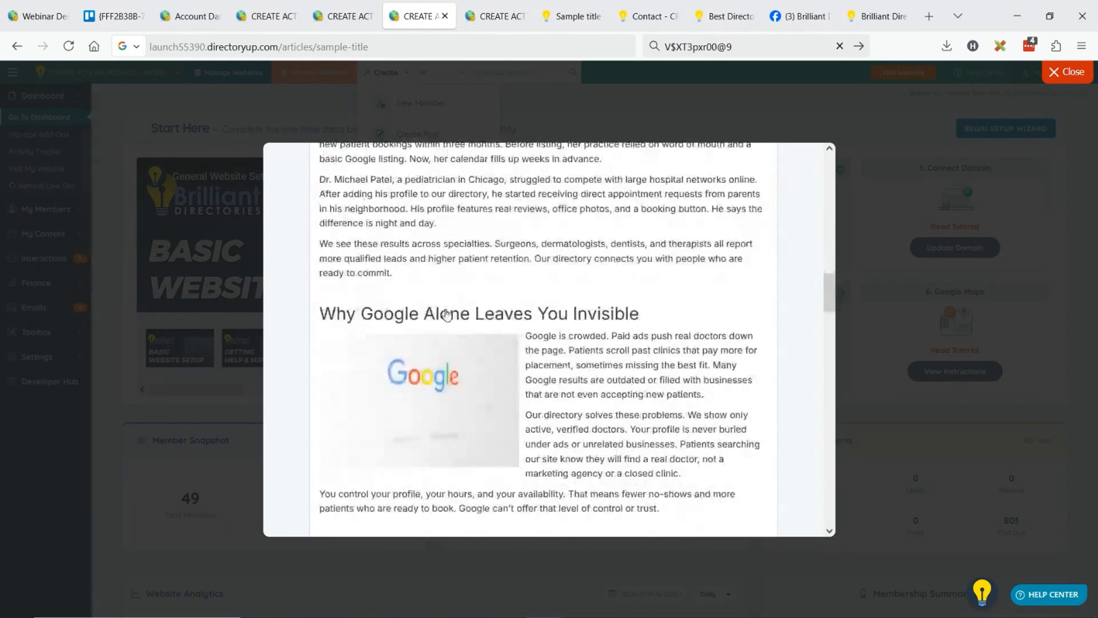
pyautogui.scroll(-15, 404, 370)
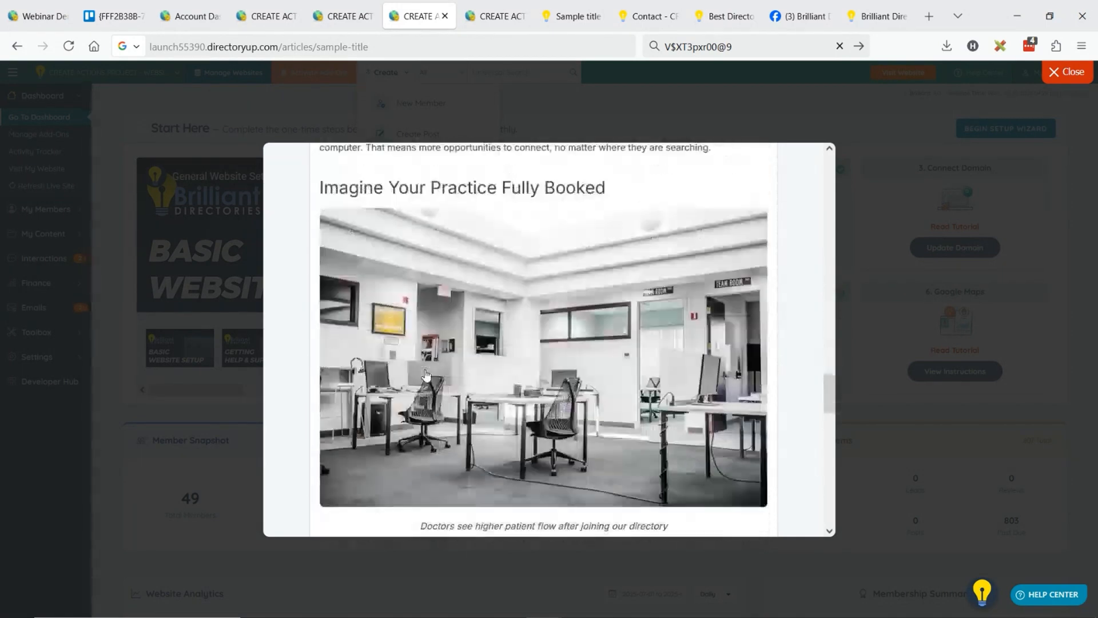
pyautogui.scroll(-15, 424, 372)
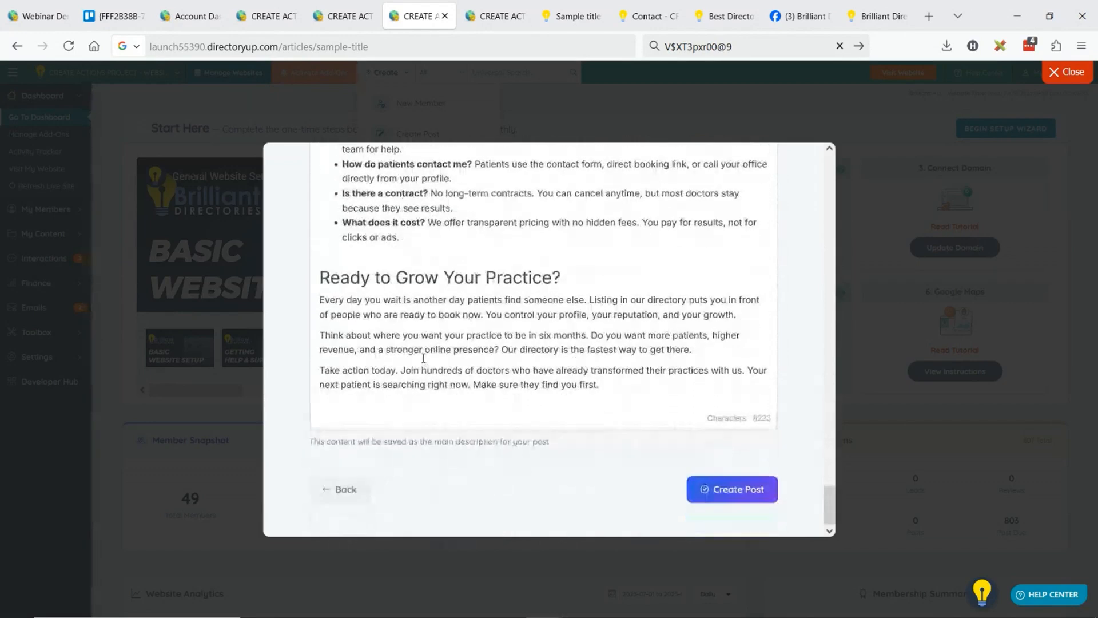
pyautogui.click(346, 489)
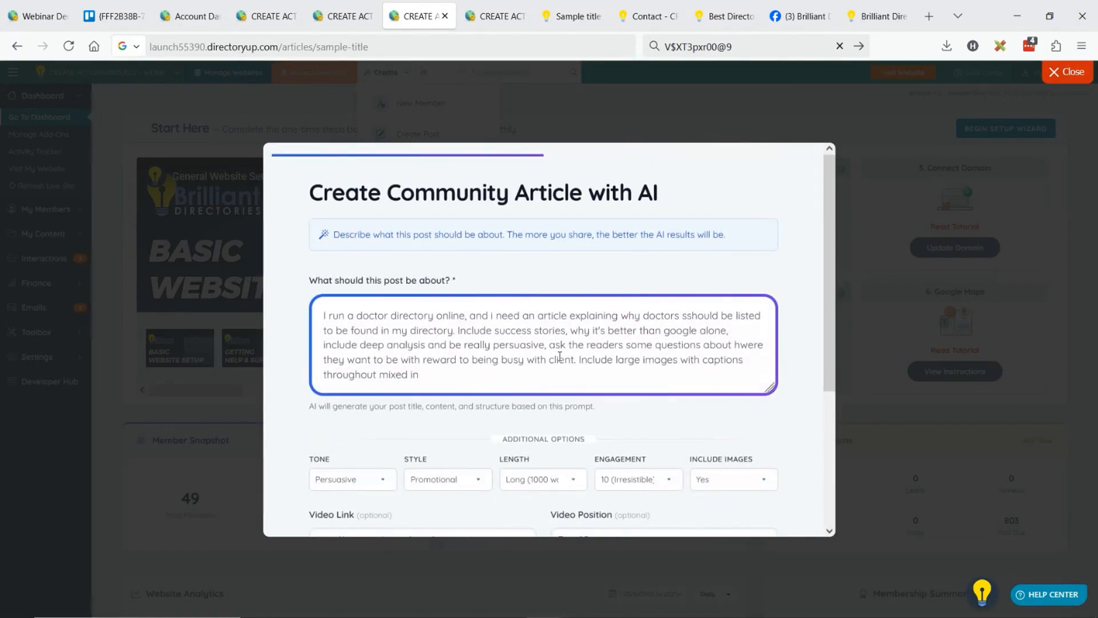
# Add four more reference link rows to the article form to reach the maximum of five.
pyautogui.scroll(-3, 563, 352)
pyautogui.scroll(-2, 566, 346)
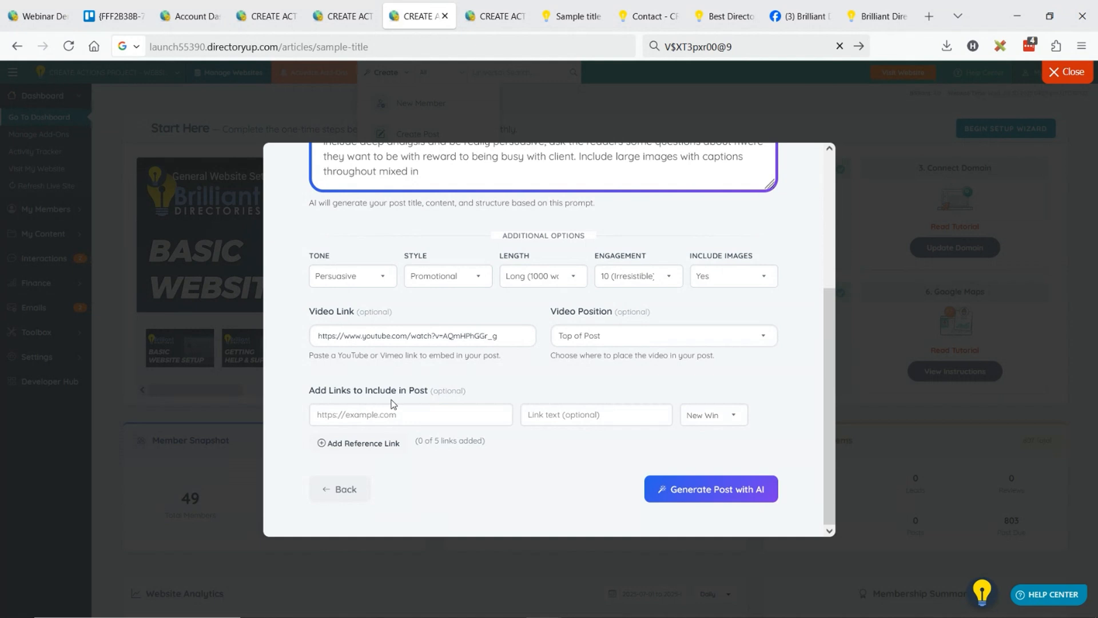
pyautogui.click(349, 444)
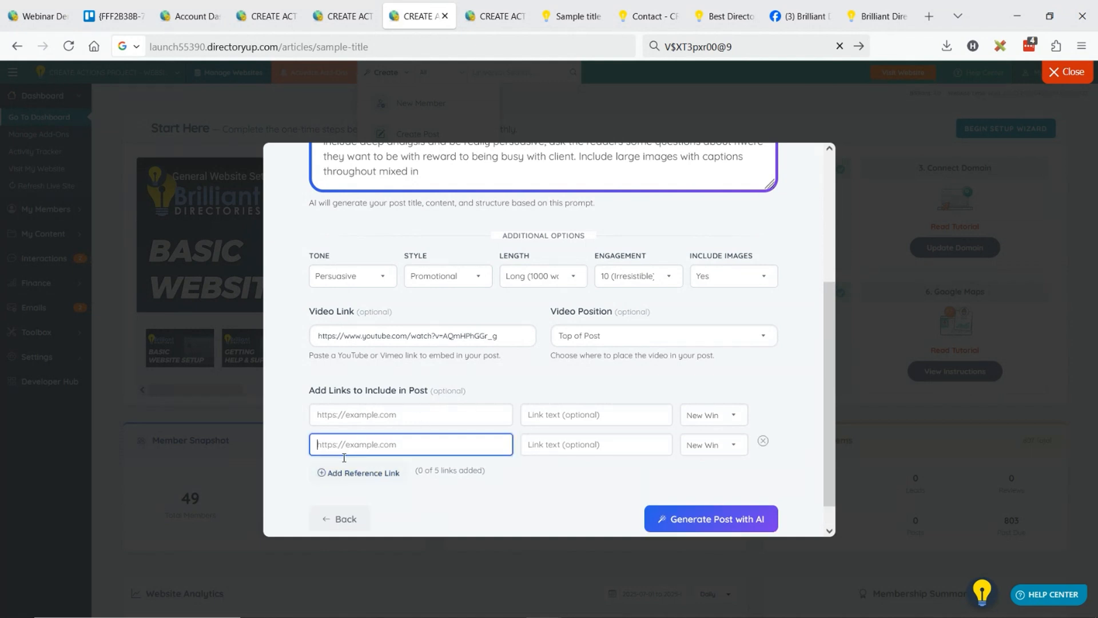
pyautogui.click(350, 472)
pyautogui.click(354, 501)
pyautogui.scroll(-3, 366, 492)
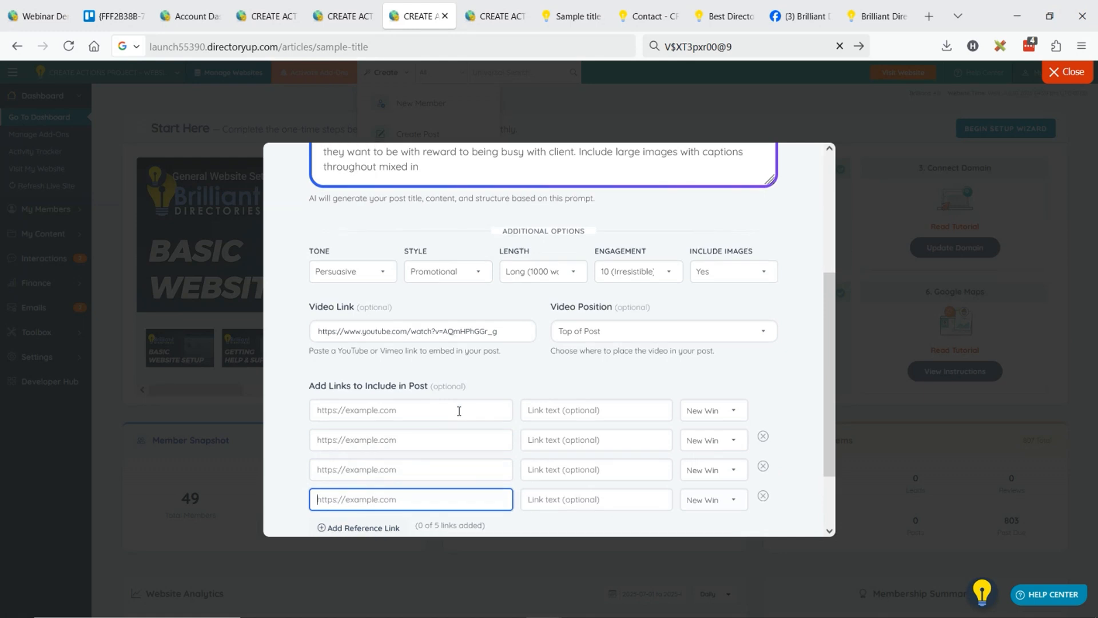
pyautogui.click(367, 444)
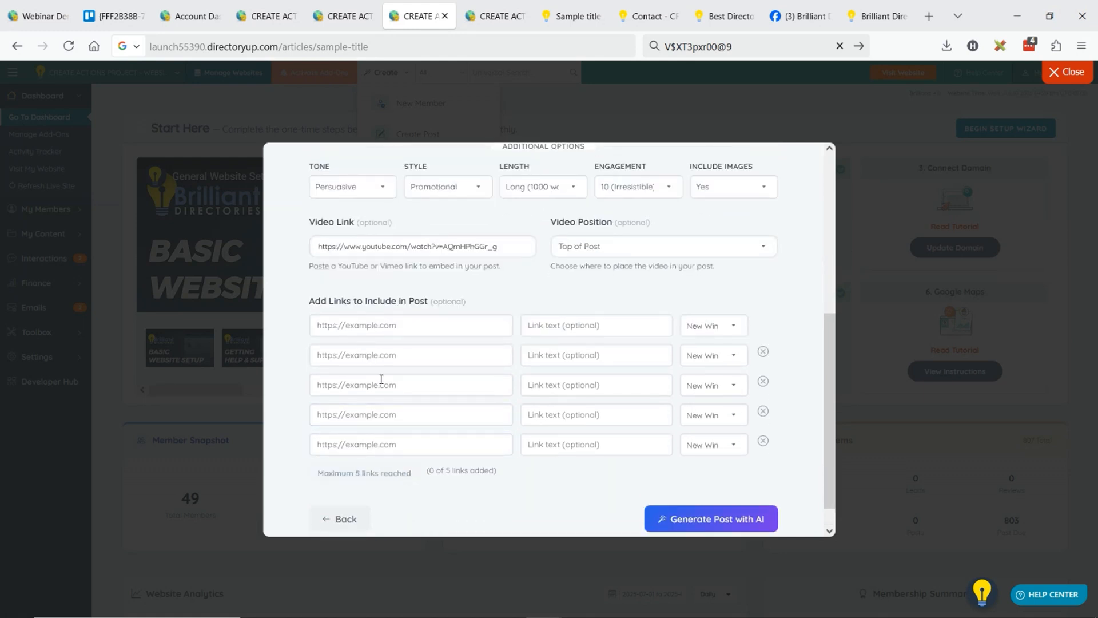
pyautogui.click(368, 324)
pyautogui.write('https://www.youtube.com/watch?v=AQmHPhGGr_g')
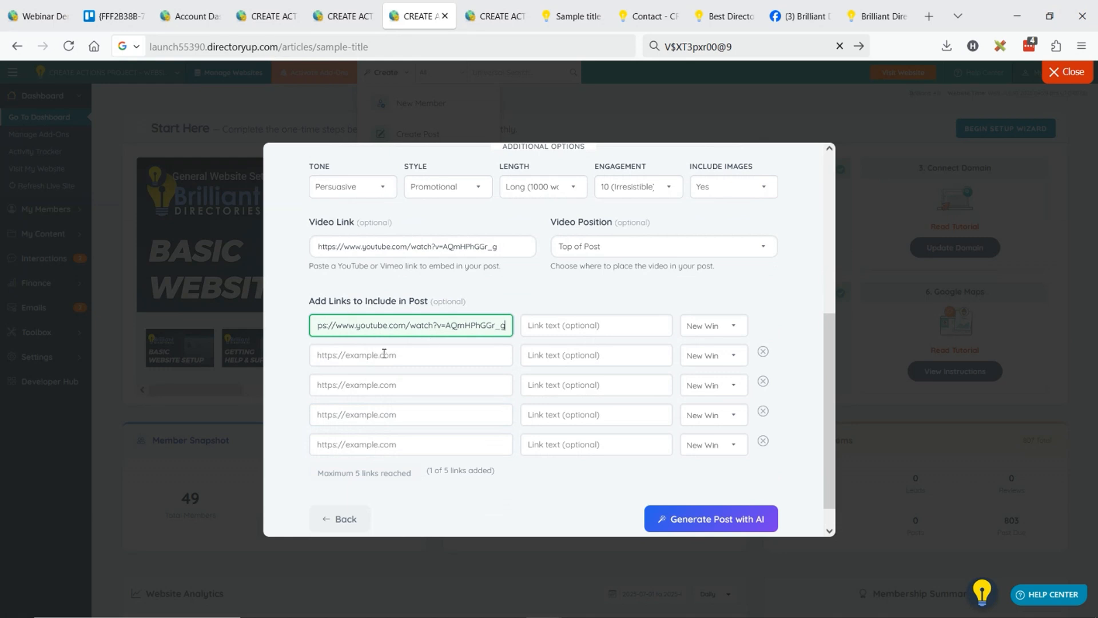
pyautogui.click(384, 353)
pyautogui.write('https://www.youtube.com/watch?v=AQmHPhGGr_g')
pyautogui.click(373, 384)
pyautogui.write('https://www.youtube.com/watch?v=AQmHPhGGr_g')
pyautogui.click(389, 416)
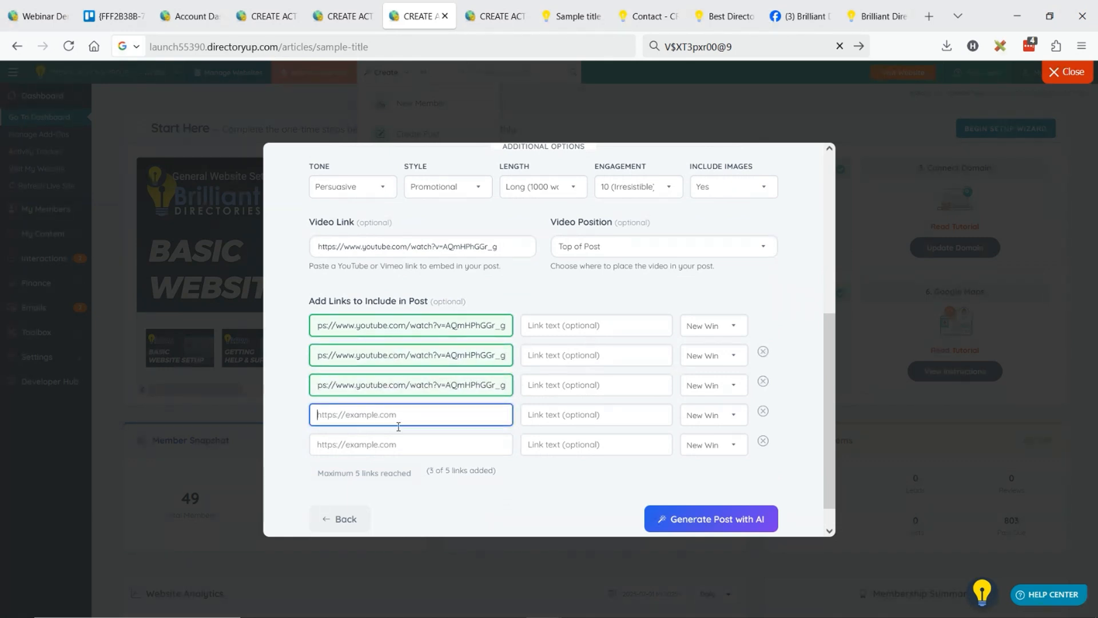
pyautogui.write('https://www.youtube.com/watch?v=AQmHPhGGr_g')
pyautogui.click(371, 445)
pyautogui.write('https://www.youtube.com/watch?v=AQmHPhGGr_g')
# Set the first link's text to JOIN OUR SITE TODAY and the second link's text to LIST YOUR PRACTICE.
pyautogui.click(572, 326)
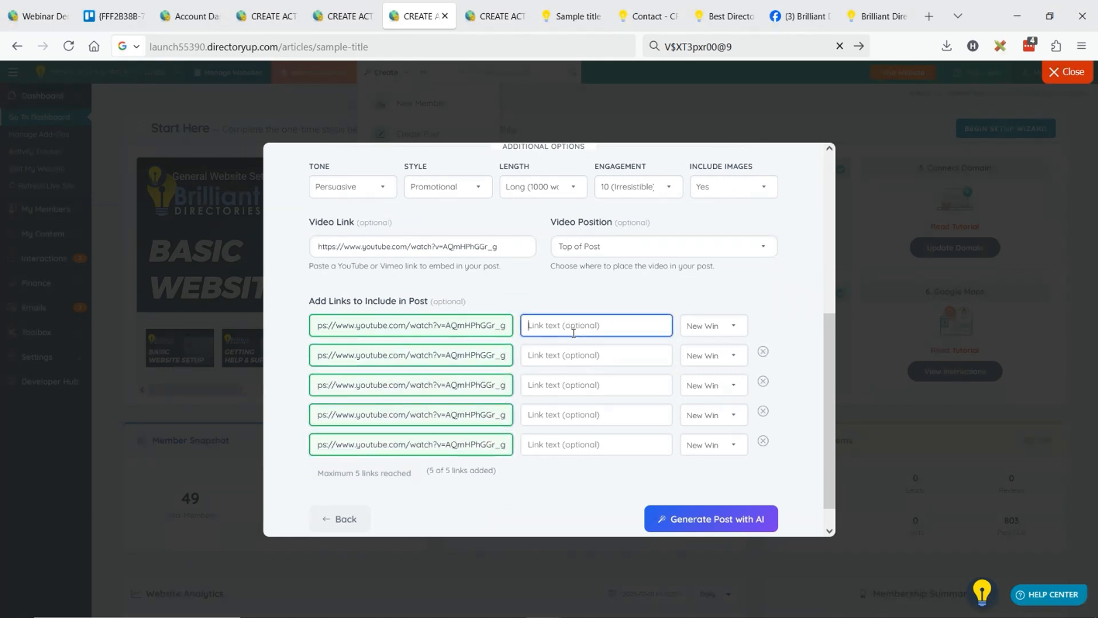
pyautogui.write('JOIN OUR SITE TODAY')
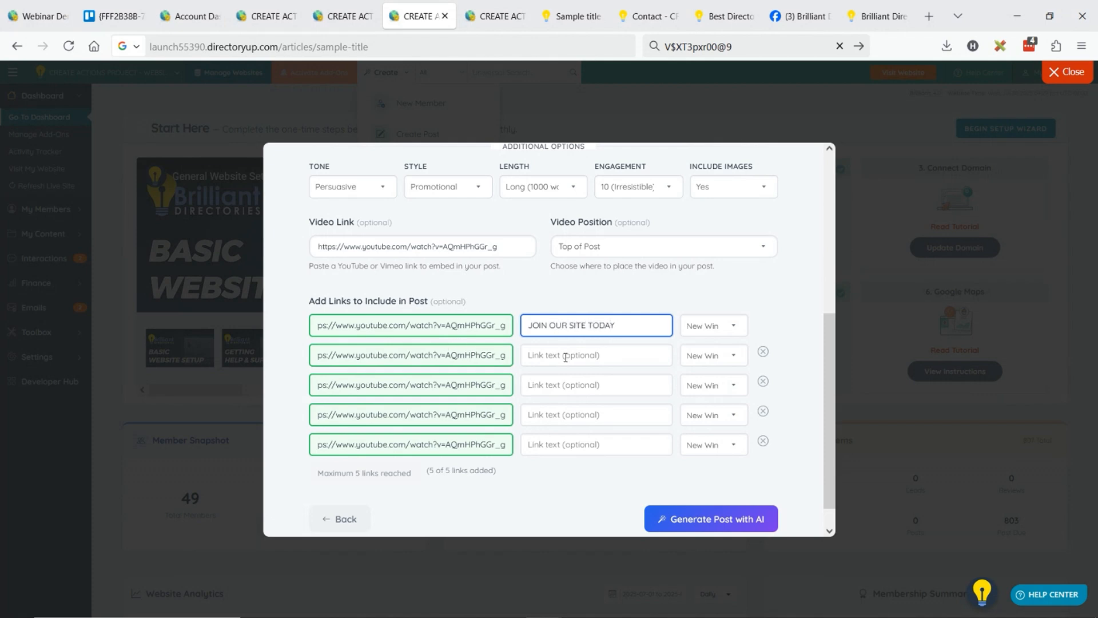
pyautogui.click(565, 355)
pyautogui.write('LIST YOUR PRACTICE')
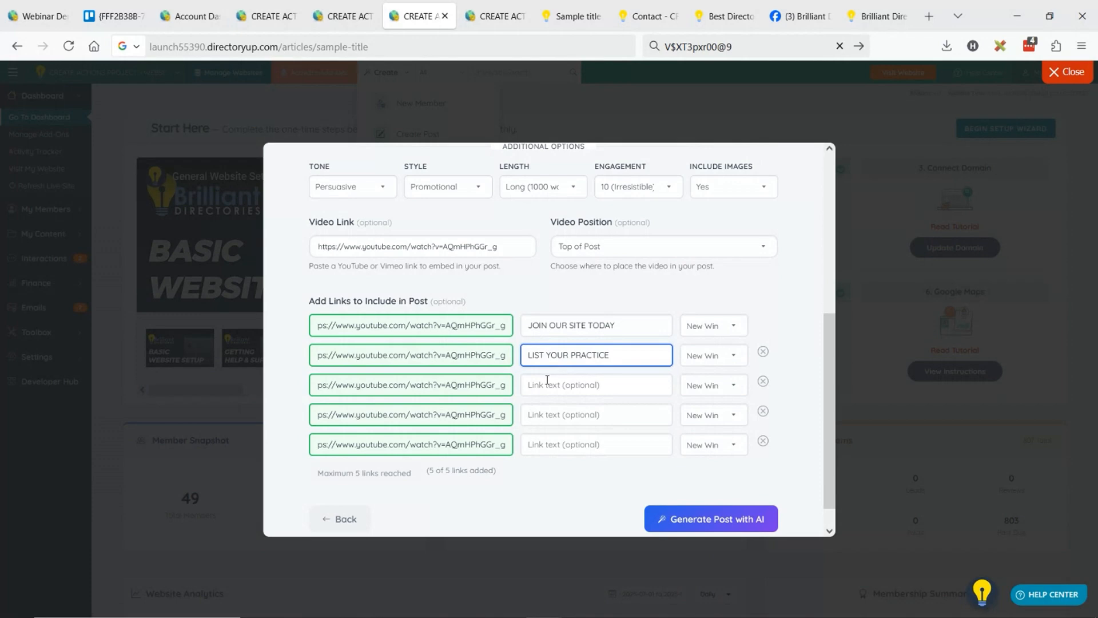
pyautogui.click(571, 382)
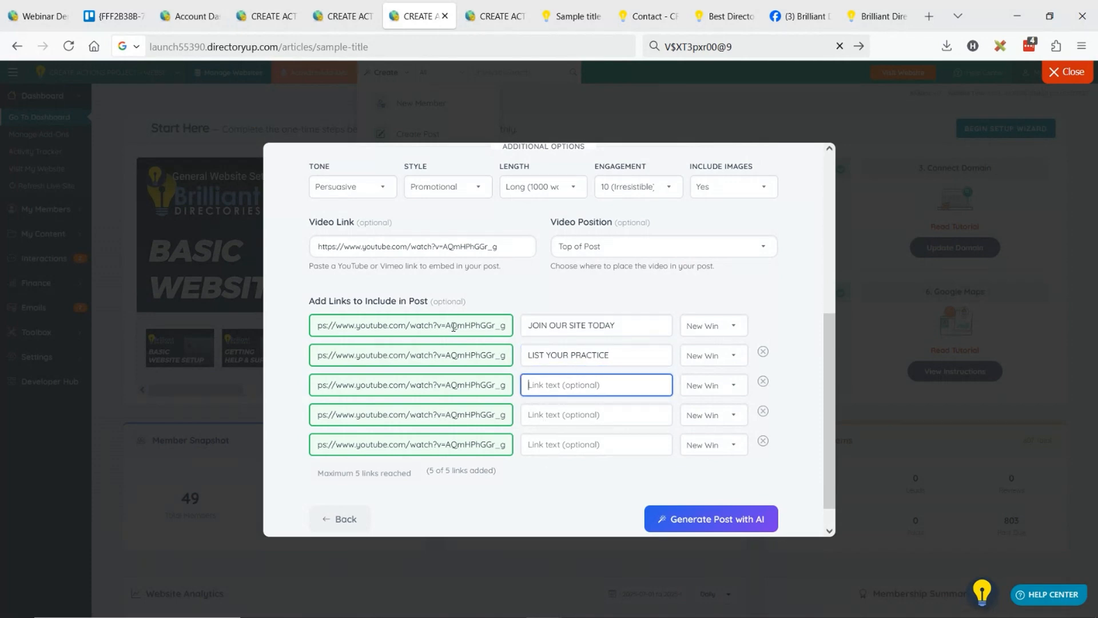
# Set the first two reference links to open in the Same Window and generate the post with AI.
pyautogui.click(733, 329)
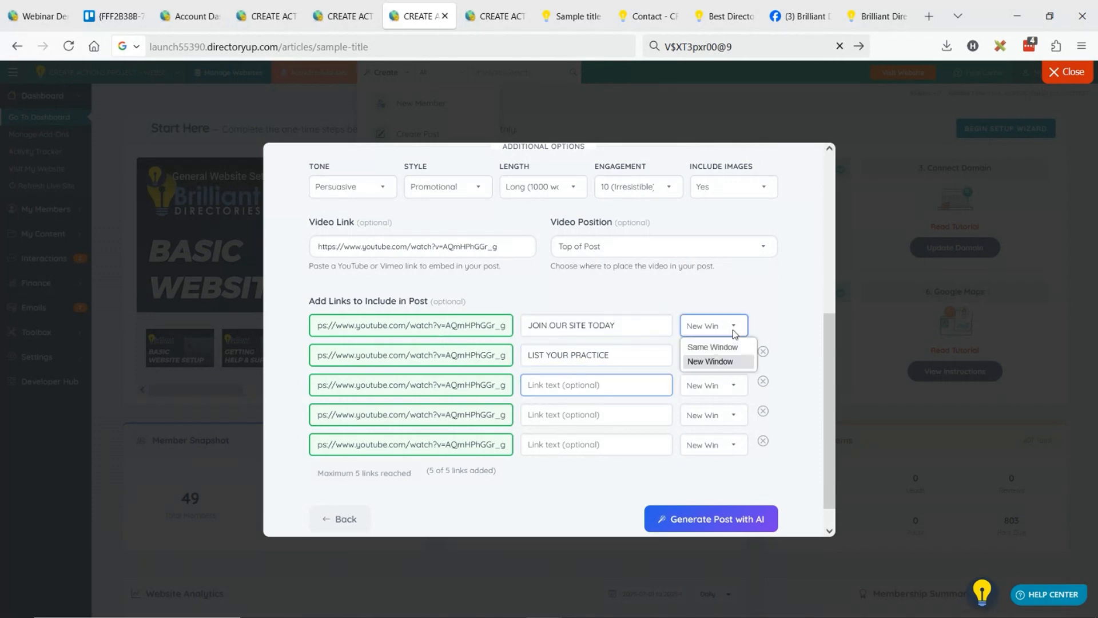
pyautogui.click(726, 363)
pyautogui.click(709, 358)
pyautogui.click(710, 375)
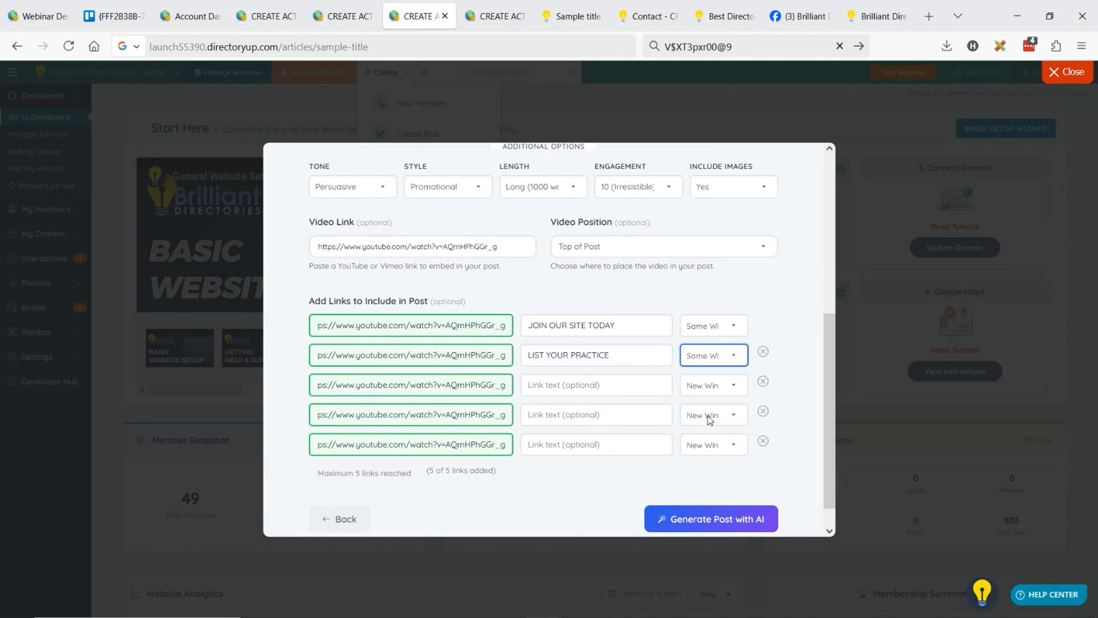
pyautogui.click(738, 519)
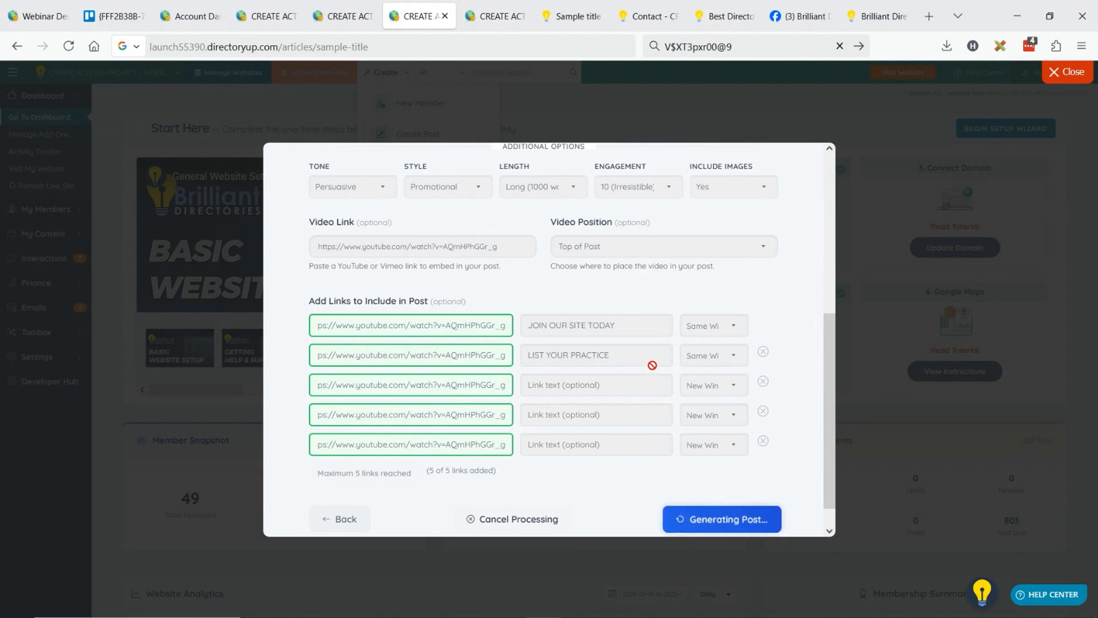
# In the duplicated admin tab, start a new Community Article post with the test member as author, using Generate with AI.
pyautogui.click(476, 12)
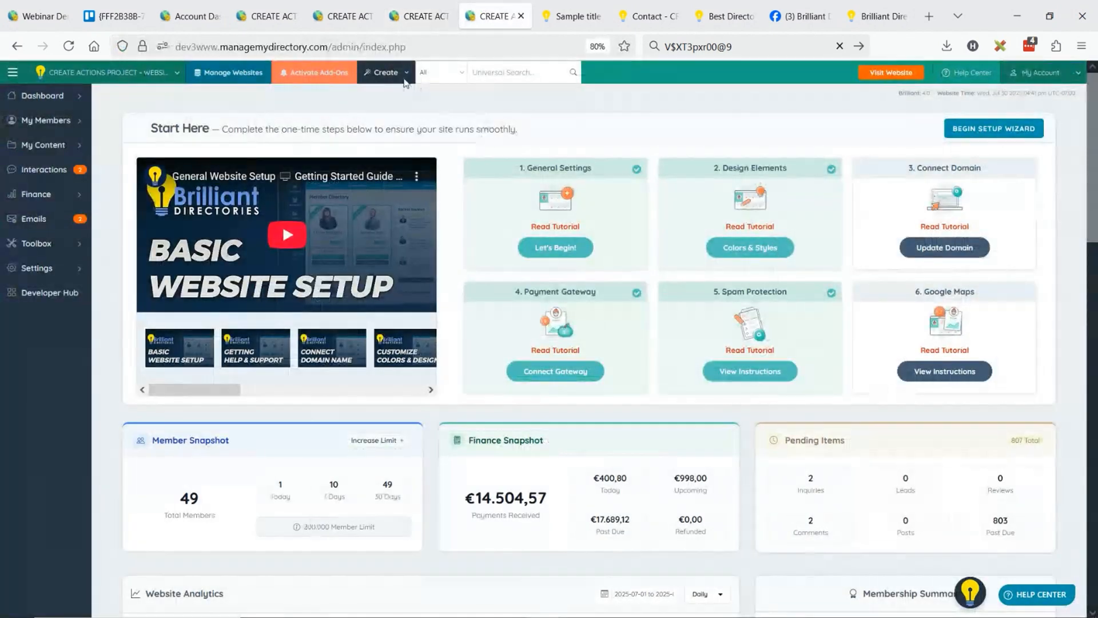
pyautogui.click(421, 139)
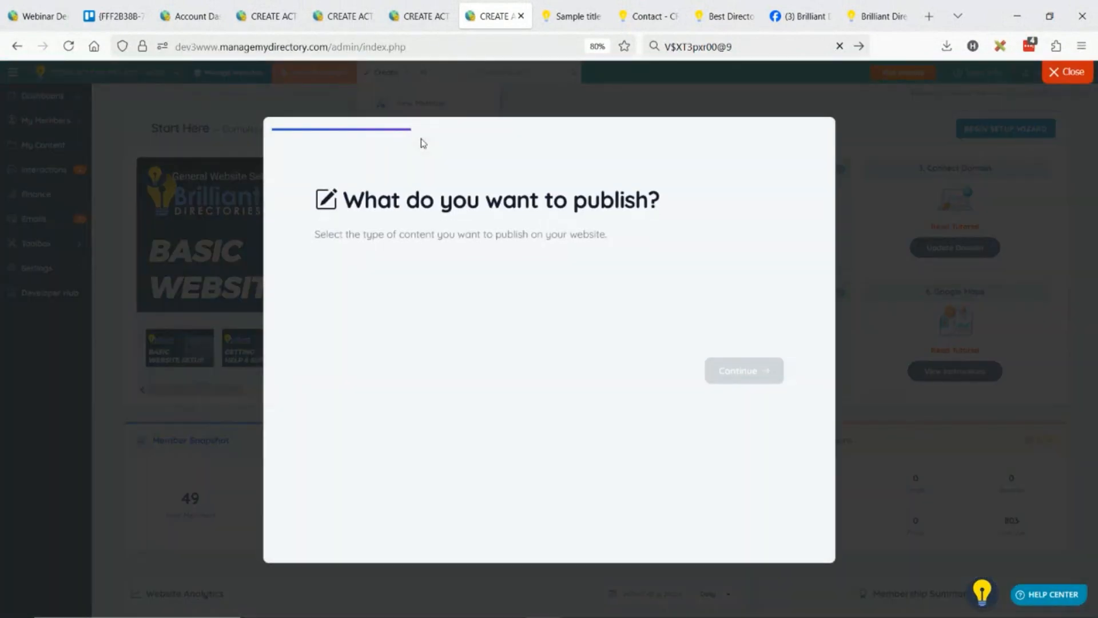
pyautogui.click(408, 285)
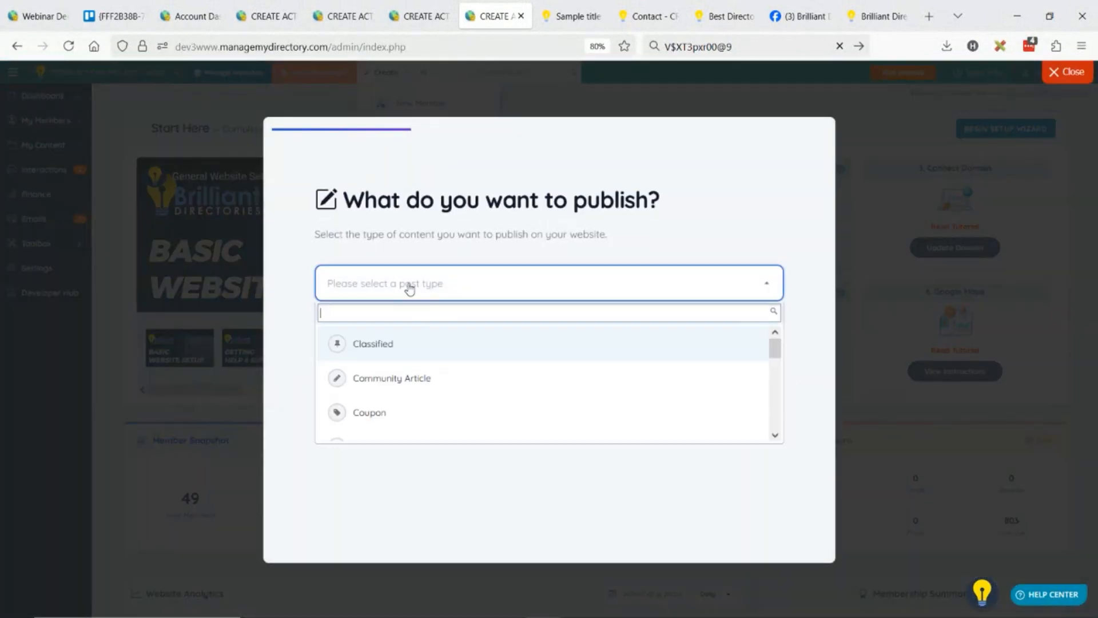
pyautogui.click(436, 376)
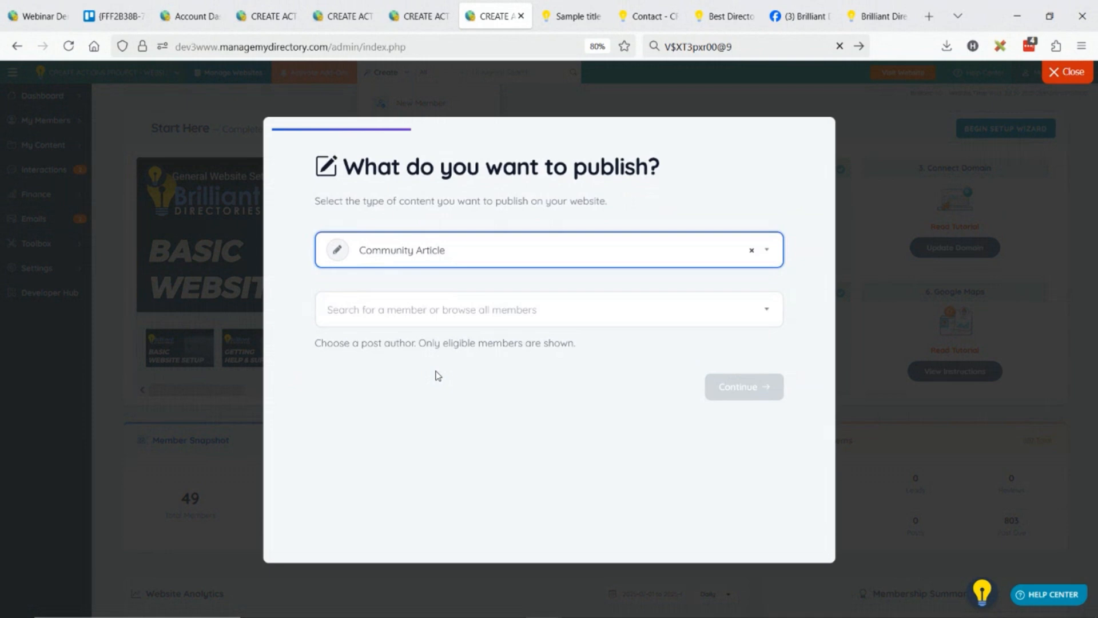
pyautogui.click(399, 318)
pyautogui.click(413, 411)
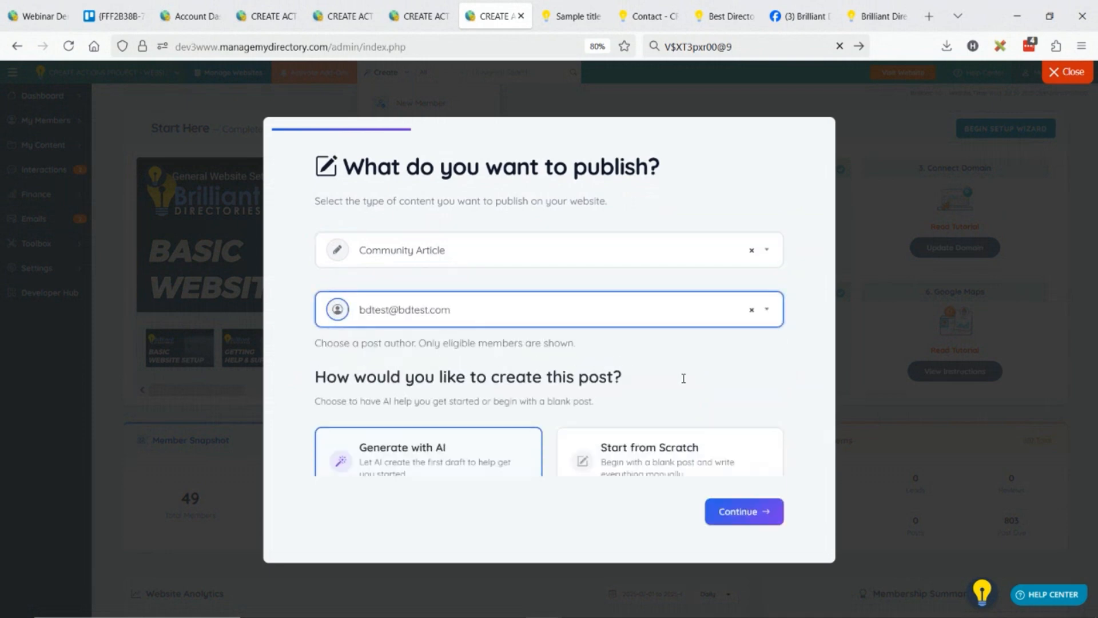
pyautogui.click(753, 528)
# Begin the AI prompt by requesting an official press release for the launch of a doctor directory called DateaDoctor.com.
pyautogui.click(404, 302)
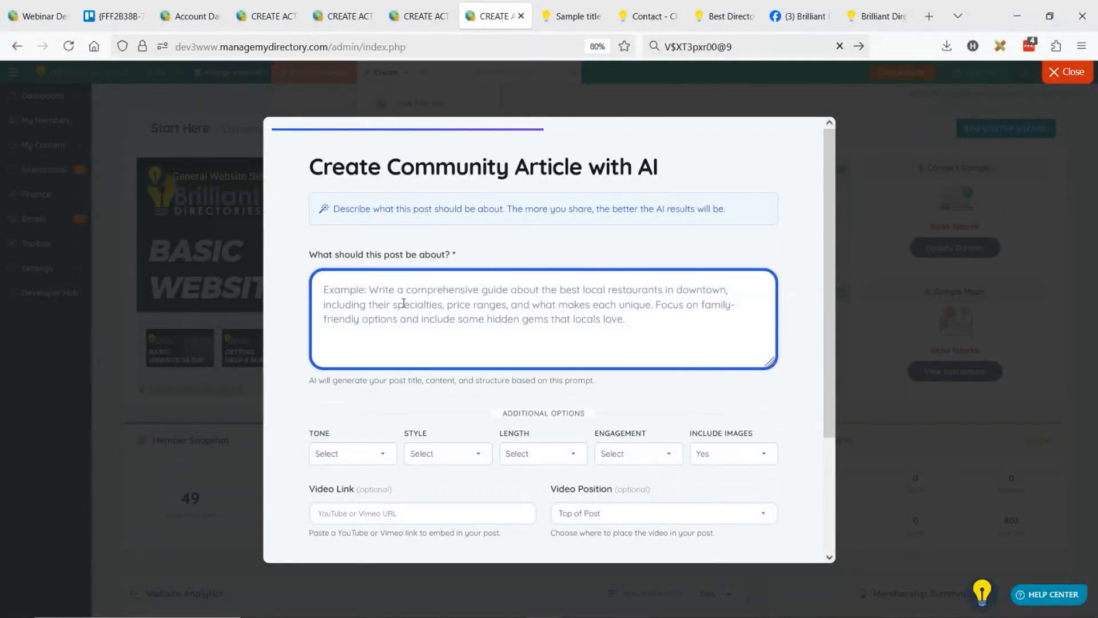
pyautogui.write('Write ')
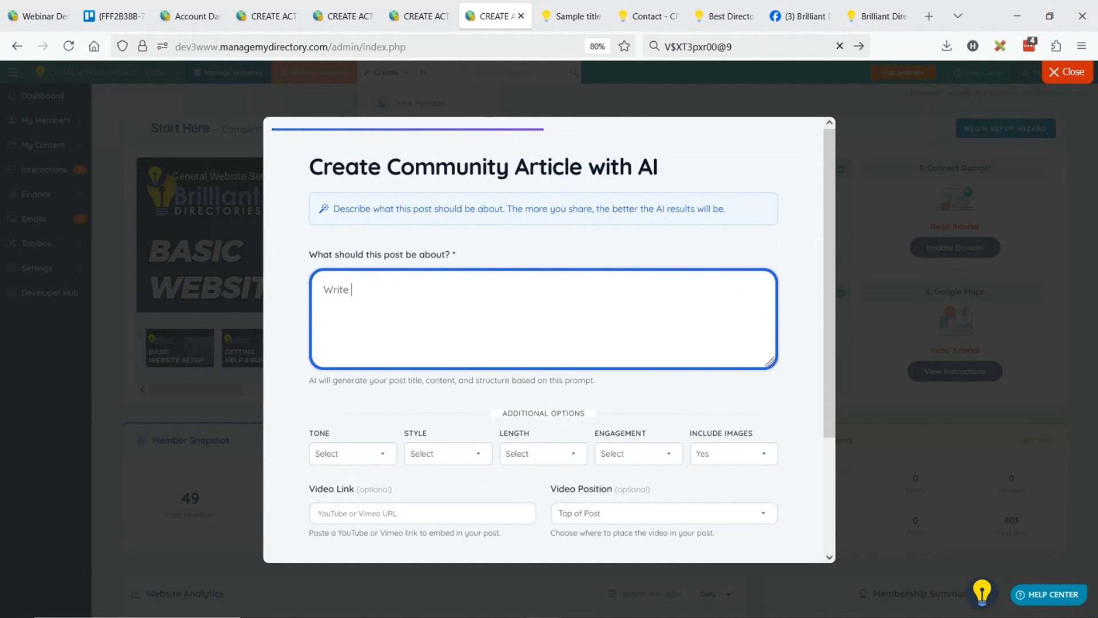
pyautogui.write('official press release fotr the l')
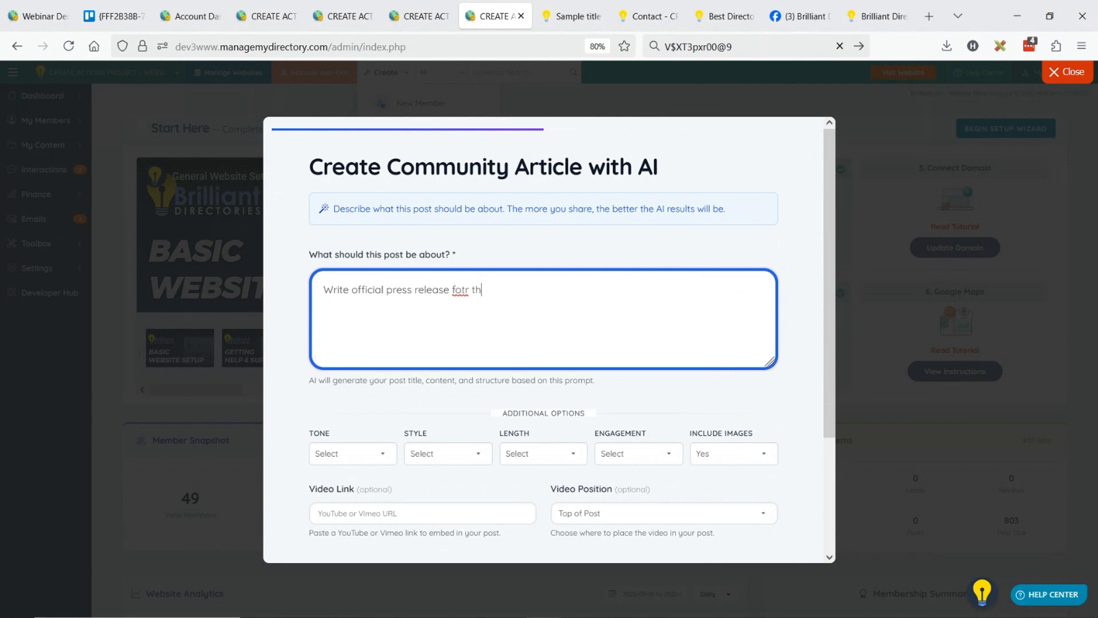
pyautogui.press('BackSpace')
pyautogui.press('BackSpace')
pyautogui.press('BackSpace')
pyautogui.press('BackSpace')
pyautogui.write('r the launch of my dictor directory cal')
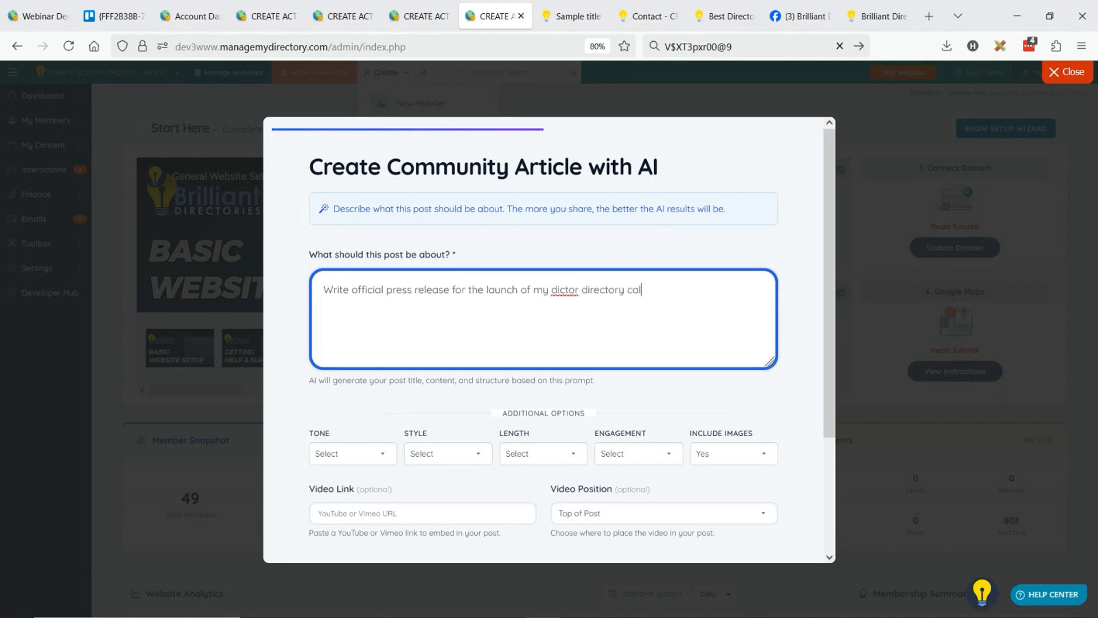
pyautogui.write('led DateaDoctor.com')
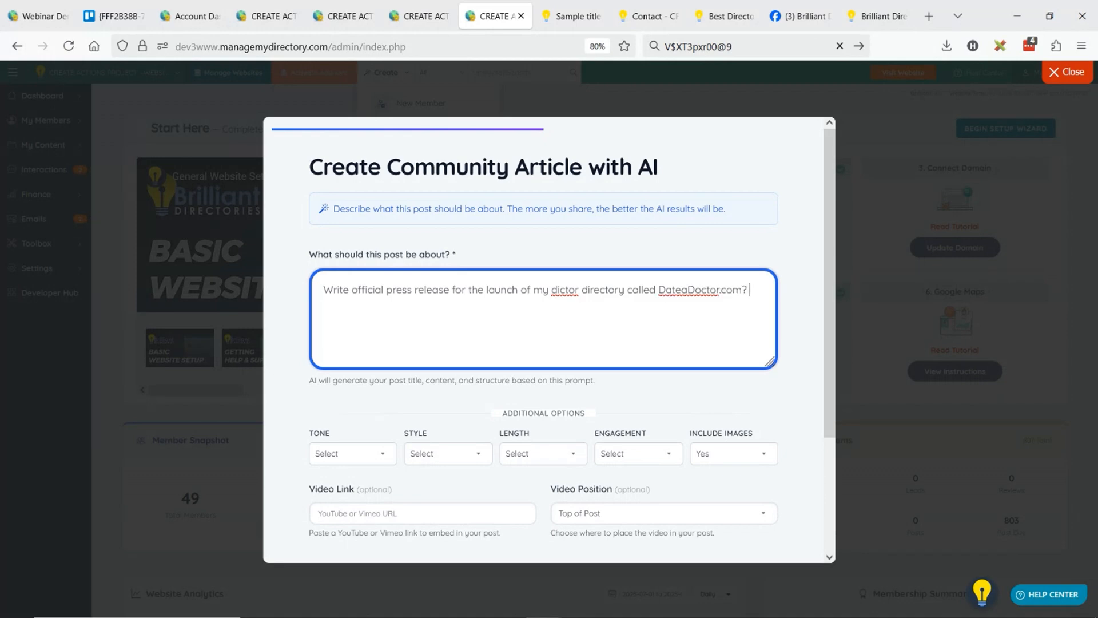
pyautogui.write('? on this sit euou can find medical pr')
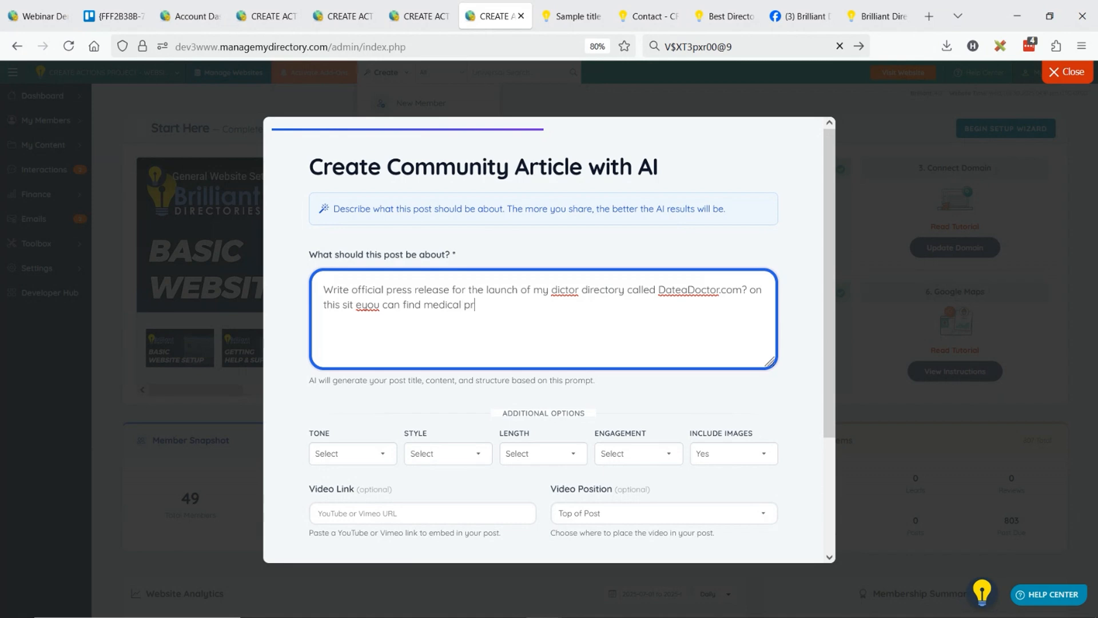
pyautogui.write("ofessionals to date. It's just like ")
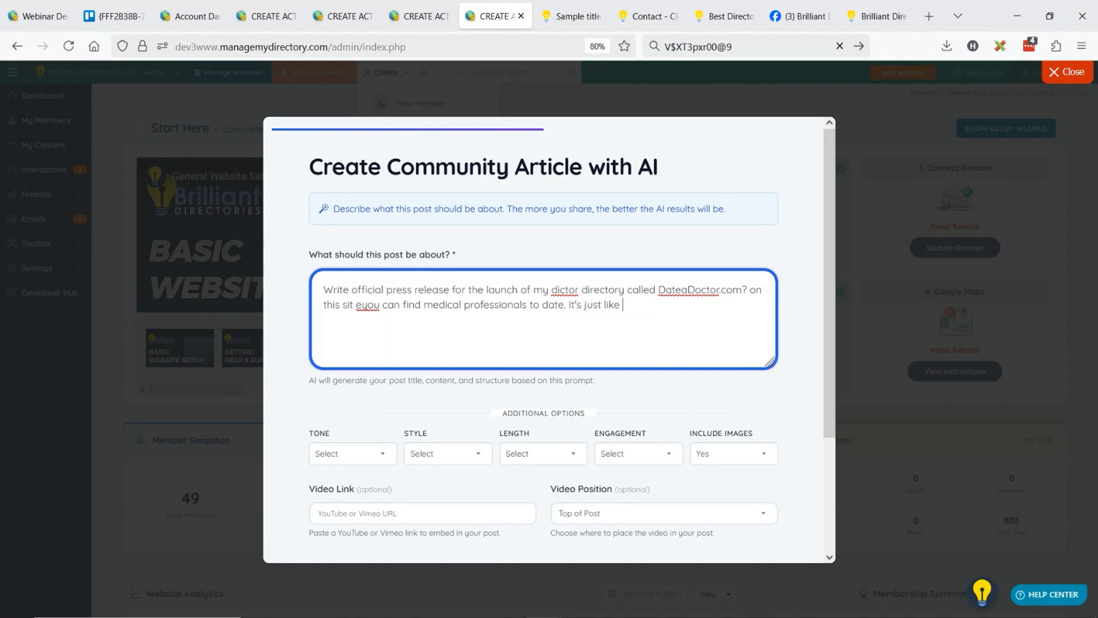
pyautogui.write('tinder but onul doctor')
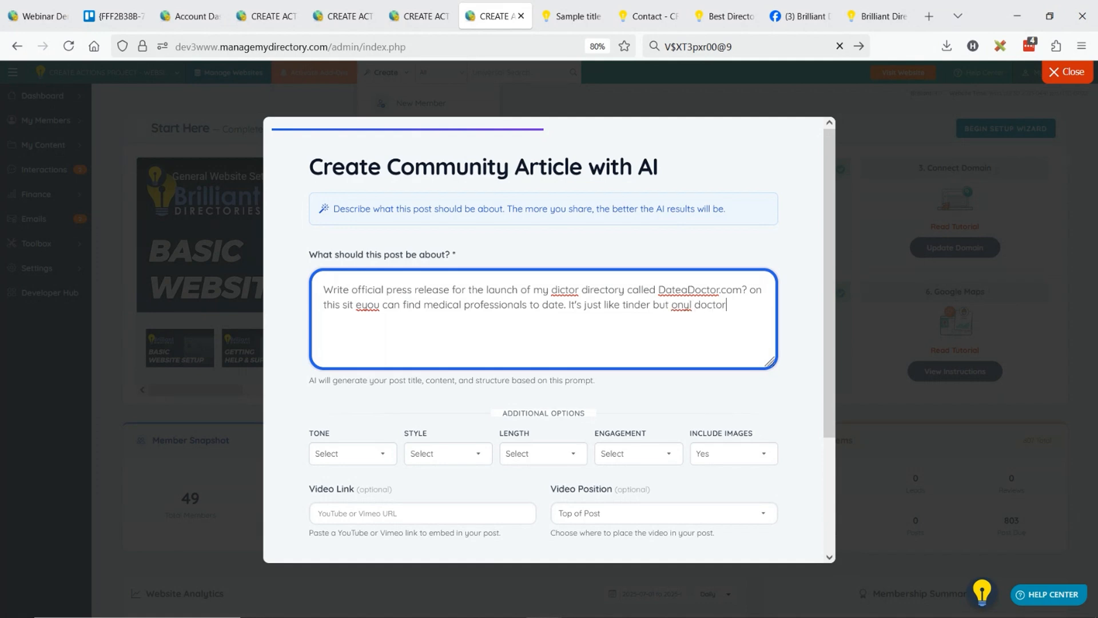
pyautogui.write('s and medical professional allow')
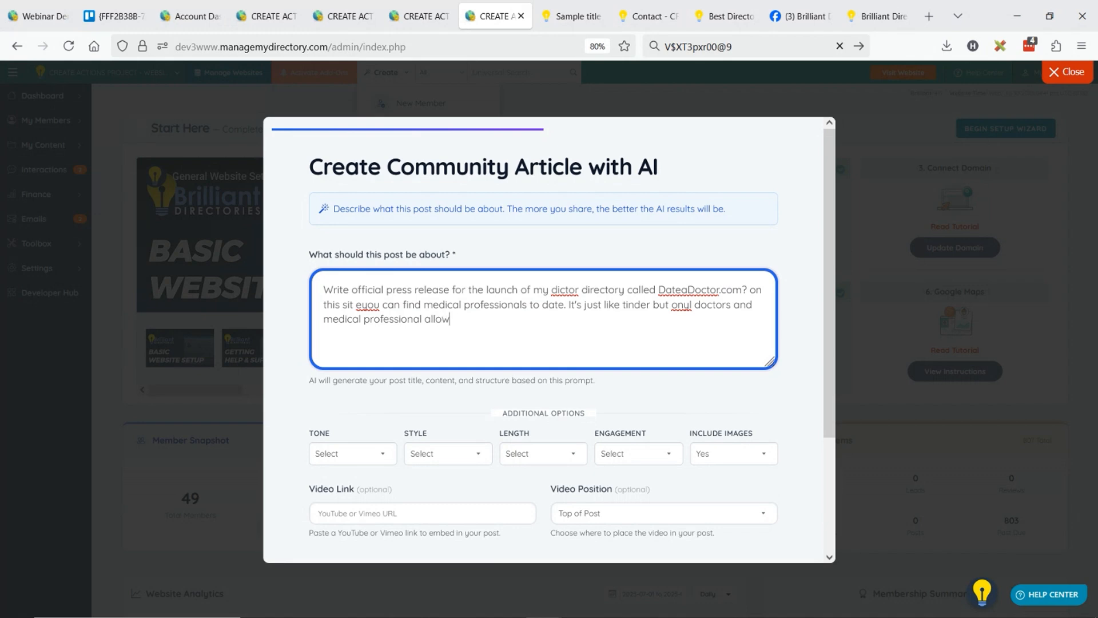
pyautogui.write('ed. Explain how it will be distrupt')
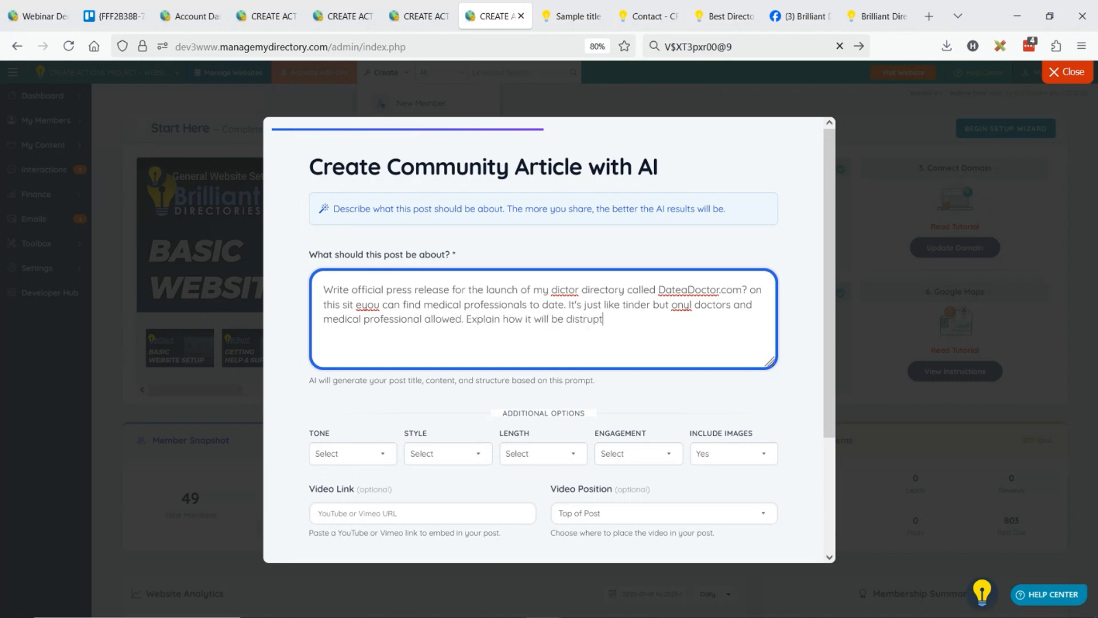
pyautogui.write("ive and we're accepting early i")
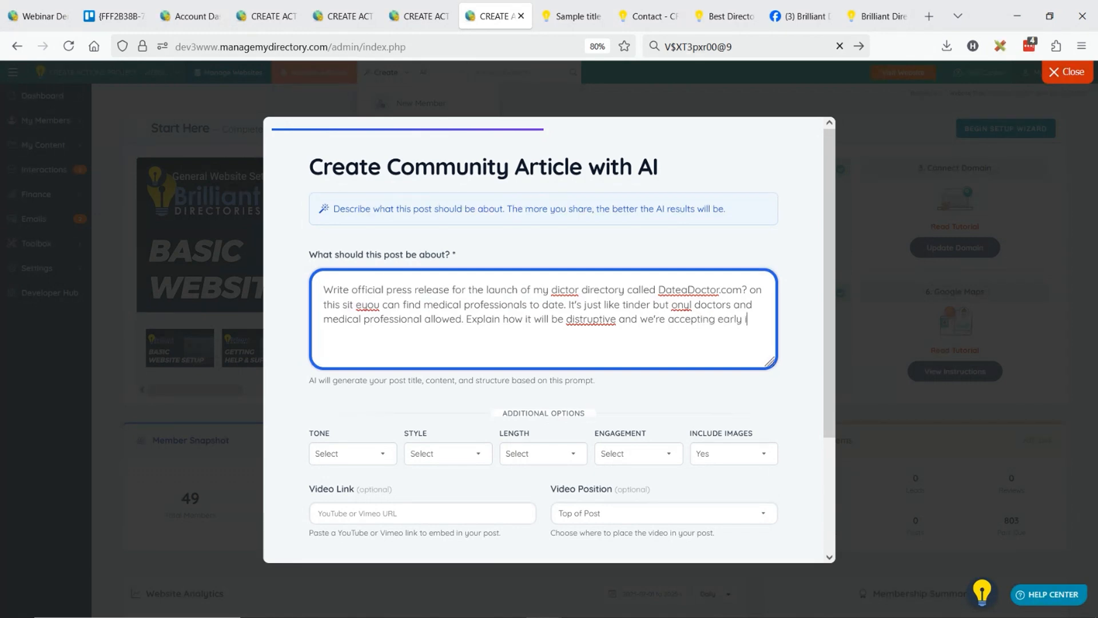
pyautogui.write('nvestor ds')
# Finish the prompt by asking how the site will be disruptive and stating that early investor seed money is being accepted.
pyautogui.press('BackSpace')
pyautogui.write('seed money.')
# Set the tone to Professional, style to News Article, length to Long (1000 words), engagement to 5 (Engaging) and Include Images to No.
pyautogui.click(337, 457)
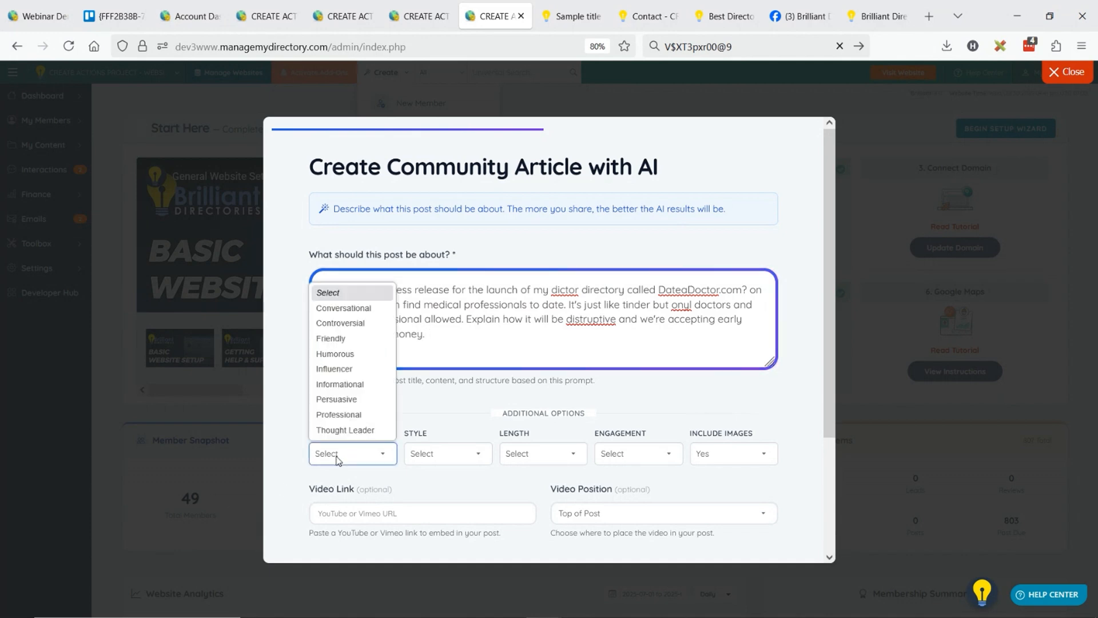
pyautogui.press('Escape')
pyautogui.press('p')
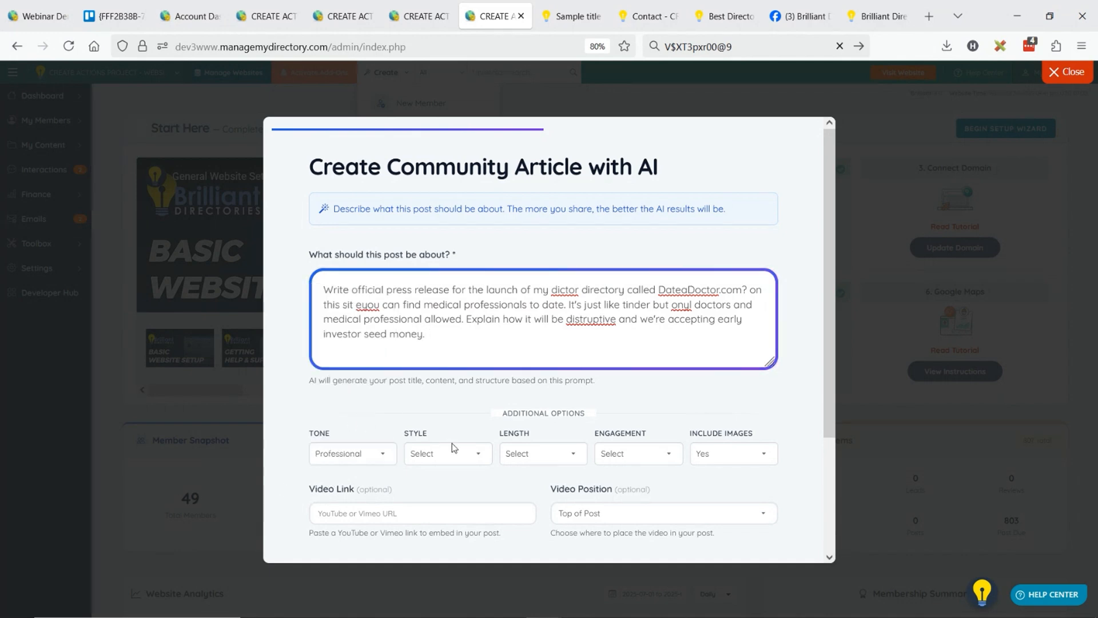
pyautogui.click(461, 453)
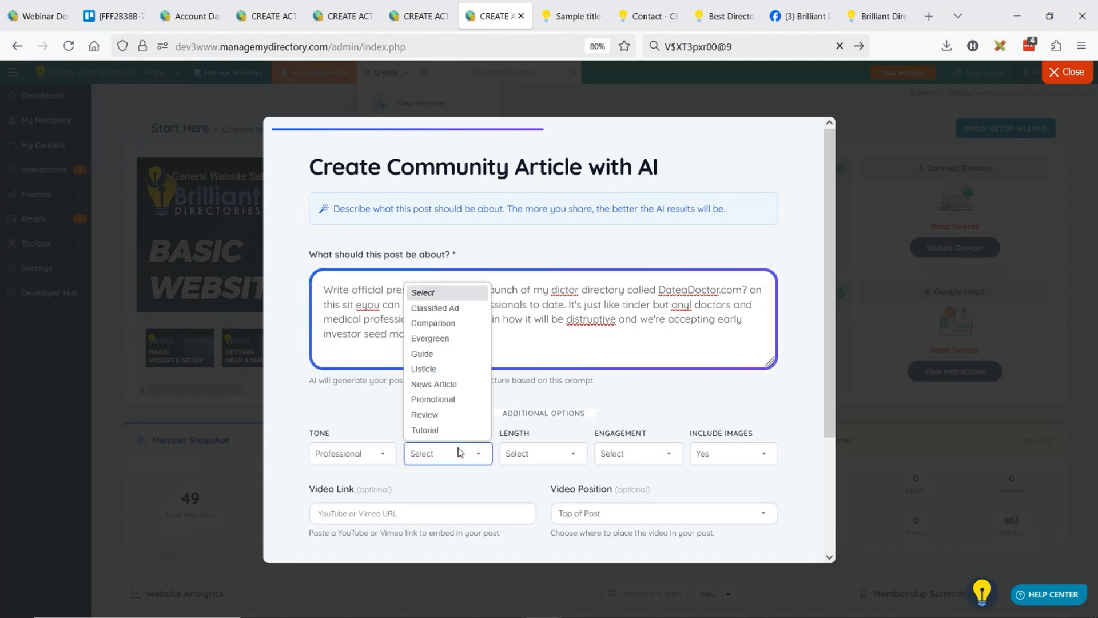
pyautogui.click(446, 384)
pyautogui.click(566, 455)
pyautogui.click(538, 490)
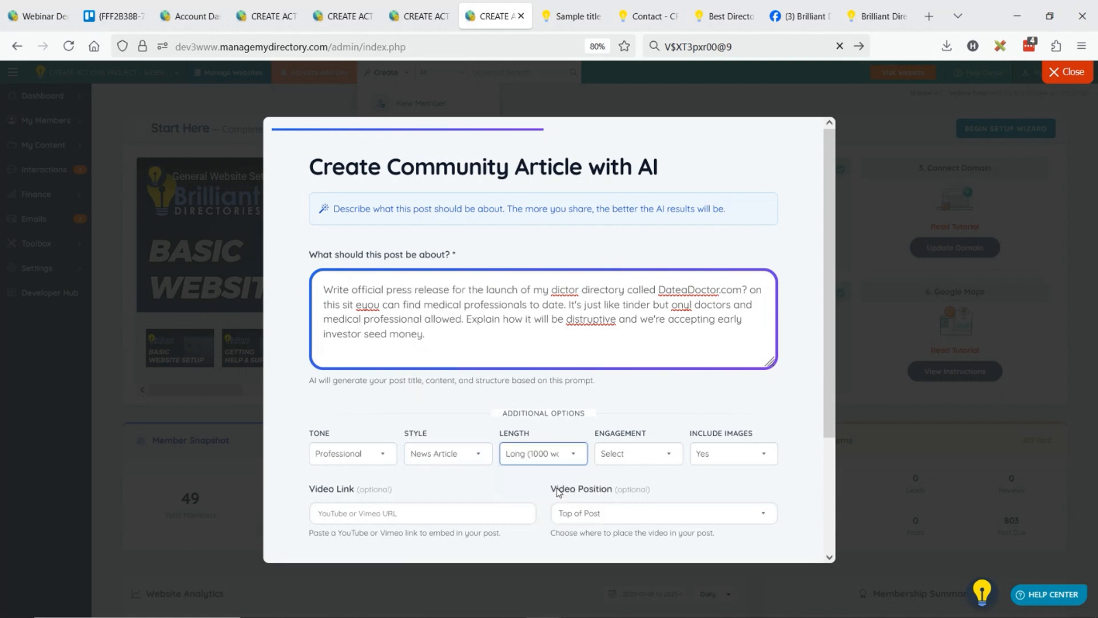
pyautogui.click(640, 458)
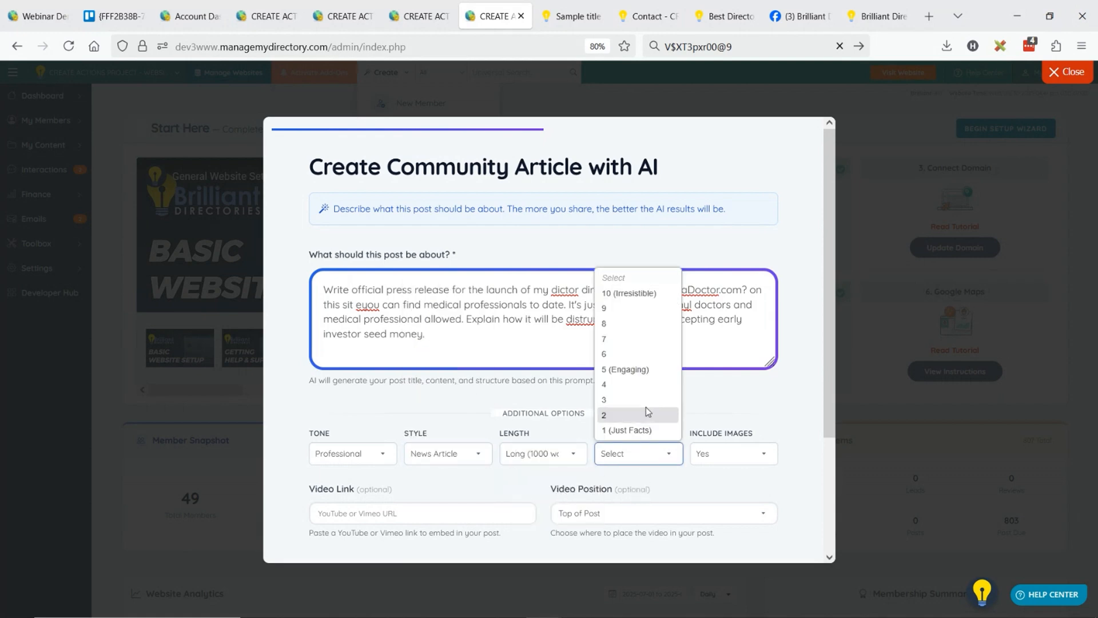
pyautogui.click(635, 369)
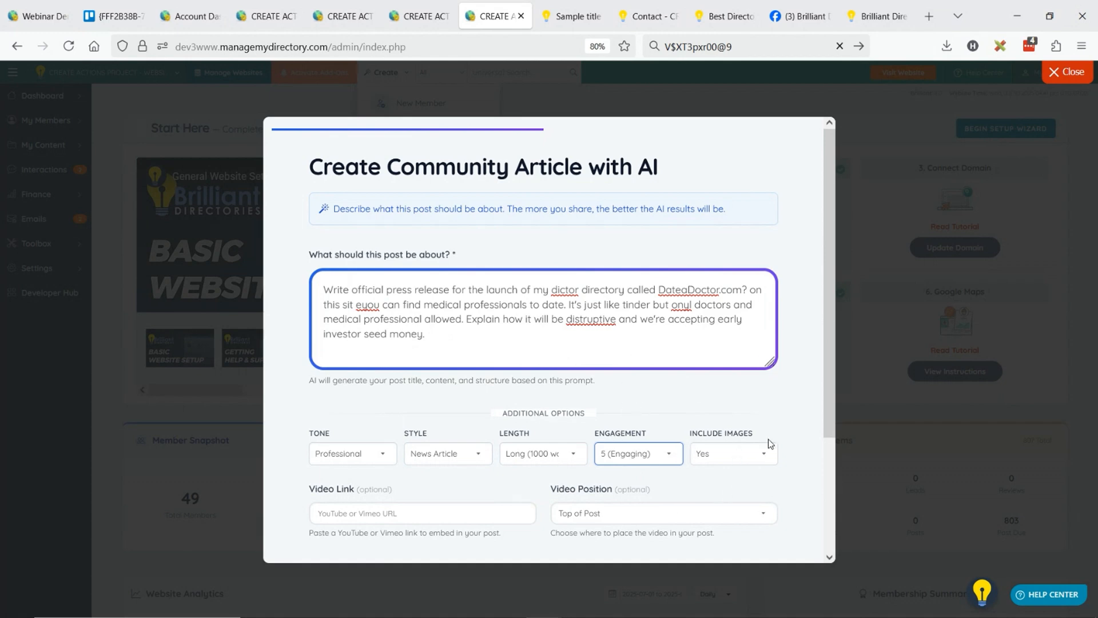
pyautogui.click(729, 455)
pyautogui.click(727, 483)
pyautogui.scroll(-1, 630, 401)
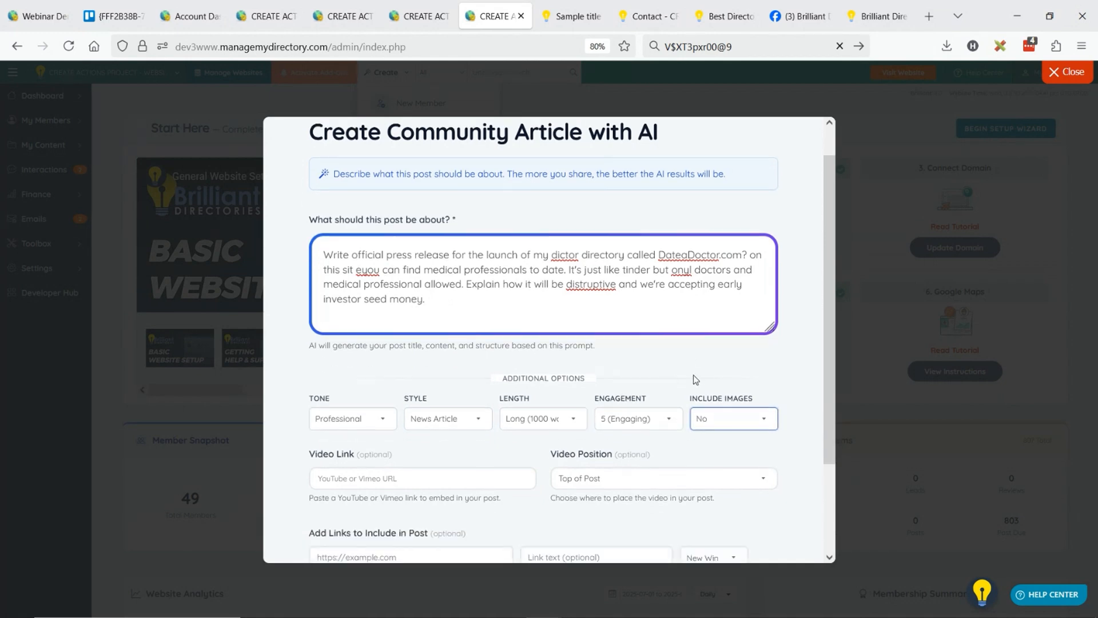
pyautogui.scroll(-3, 694, 375)
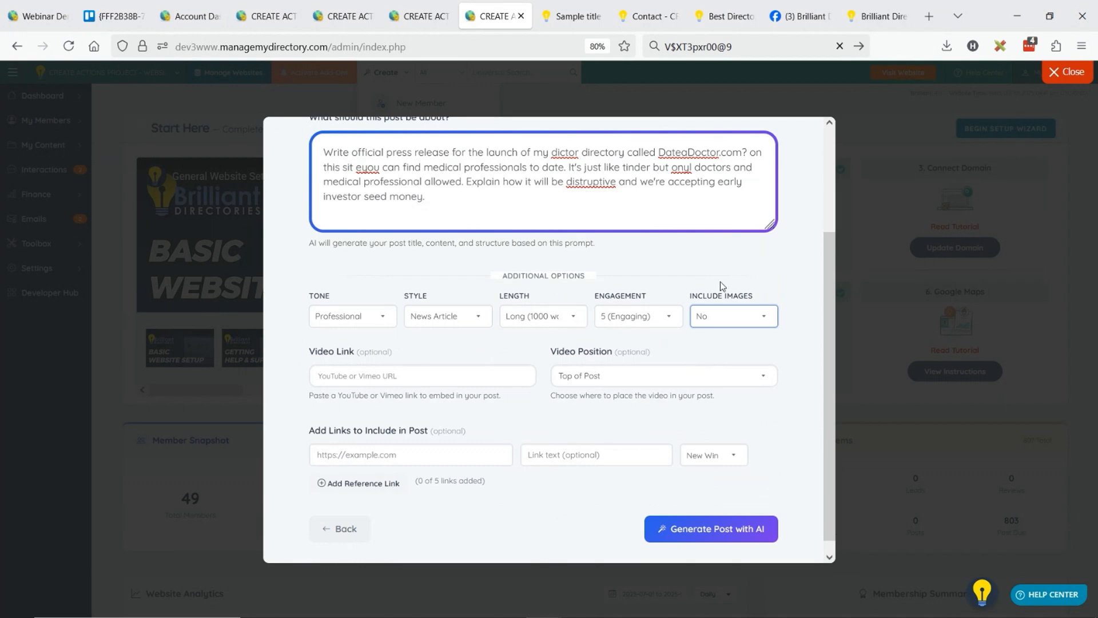
pyautogui.click(384, 372)
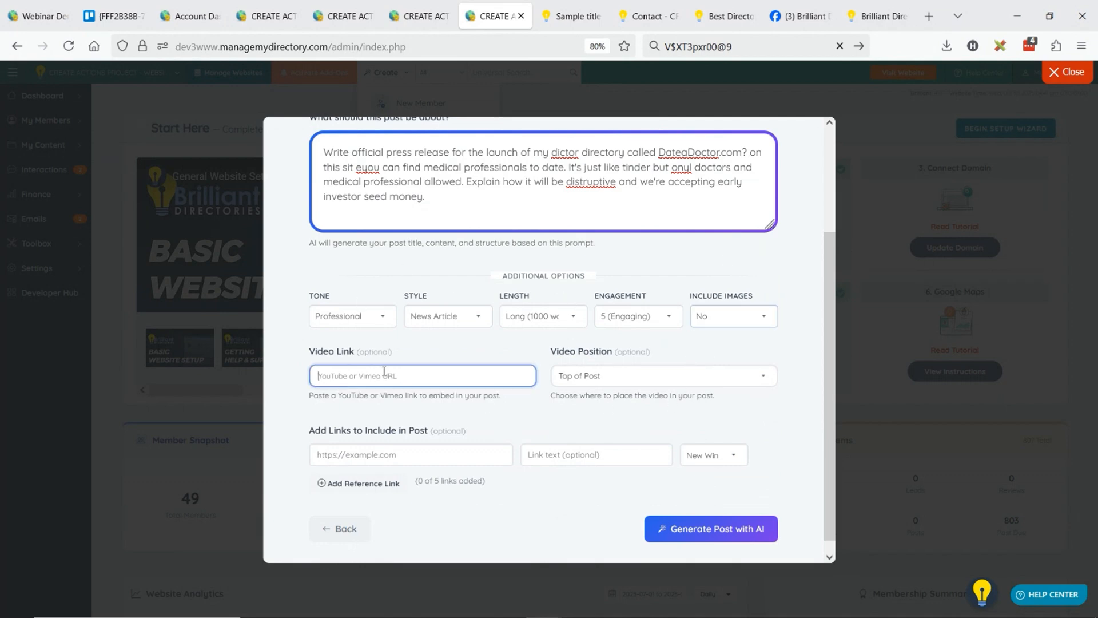
pyautogui.write('https://www.youtube.com/watch?v=AQmHPhGGr_g')
pyautogui.click(617, 377)
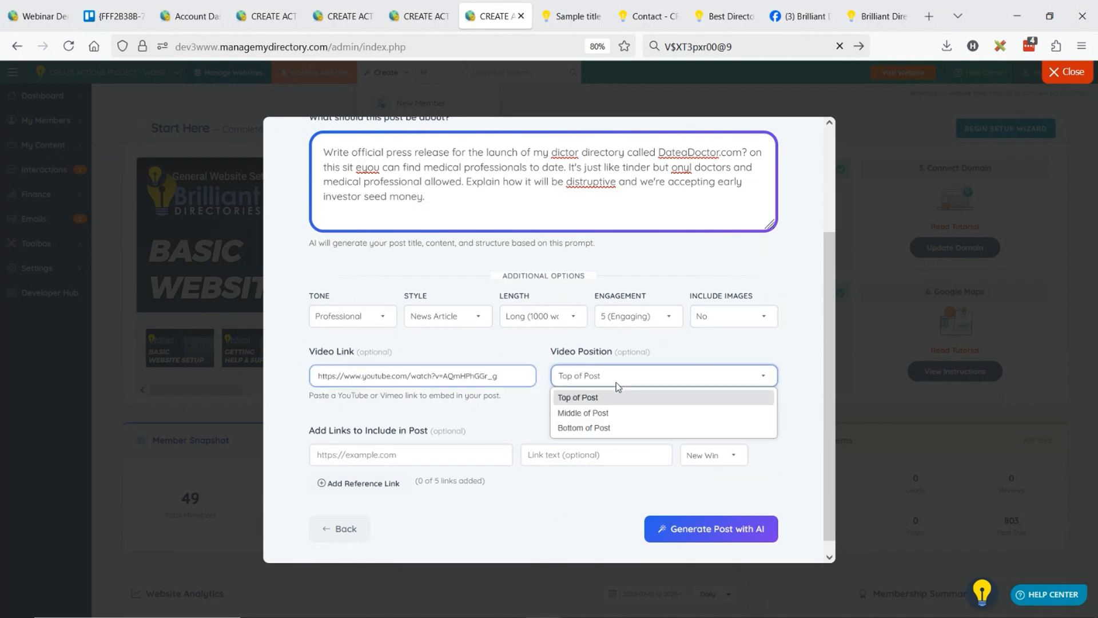
pyautogui.click(621, 415)
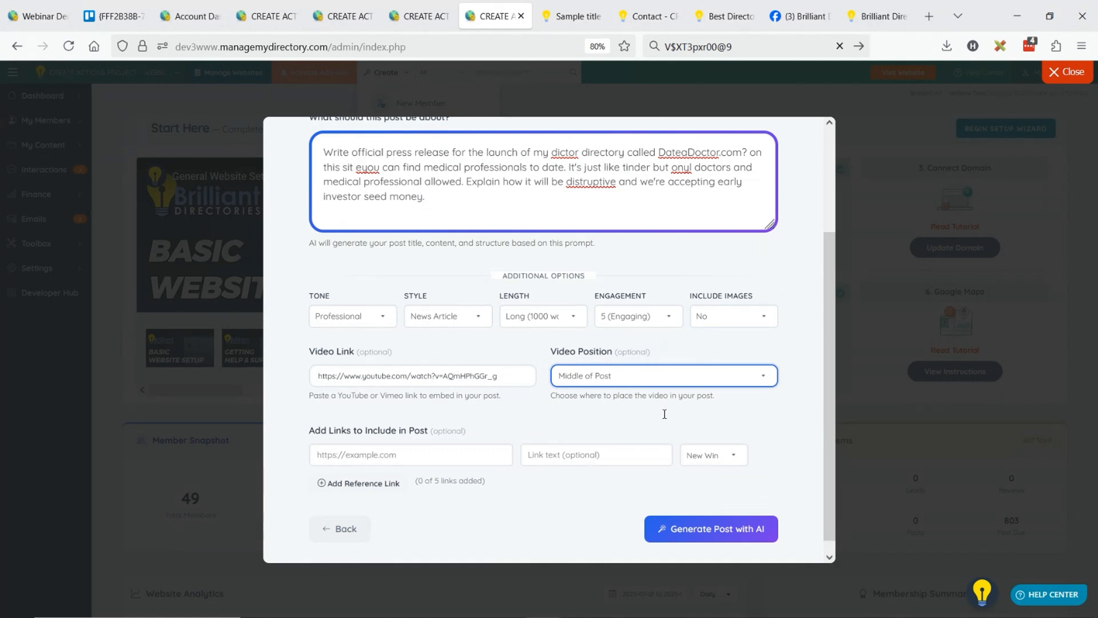
pyautogui.click(718, 532)
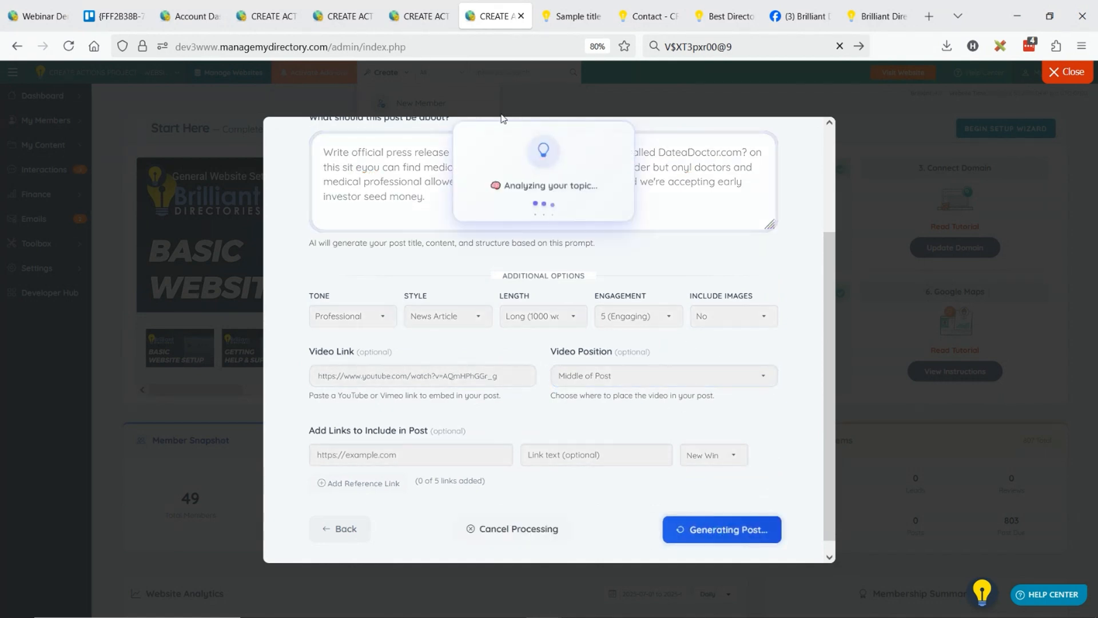
pyautogui.click(408, 14)
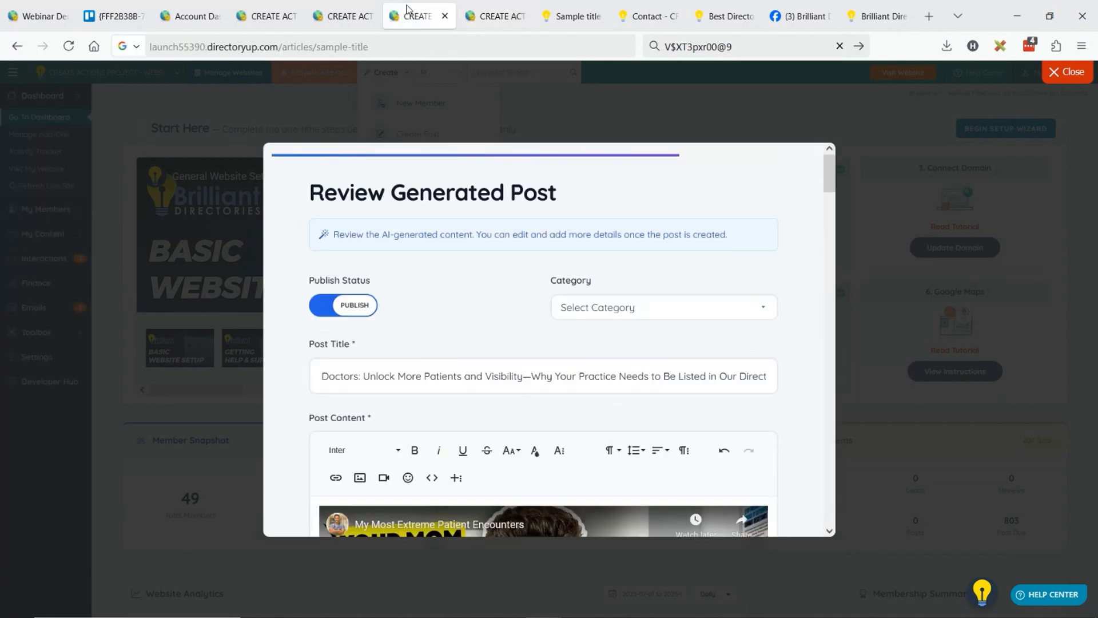
pyautogui.click(494, 13)
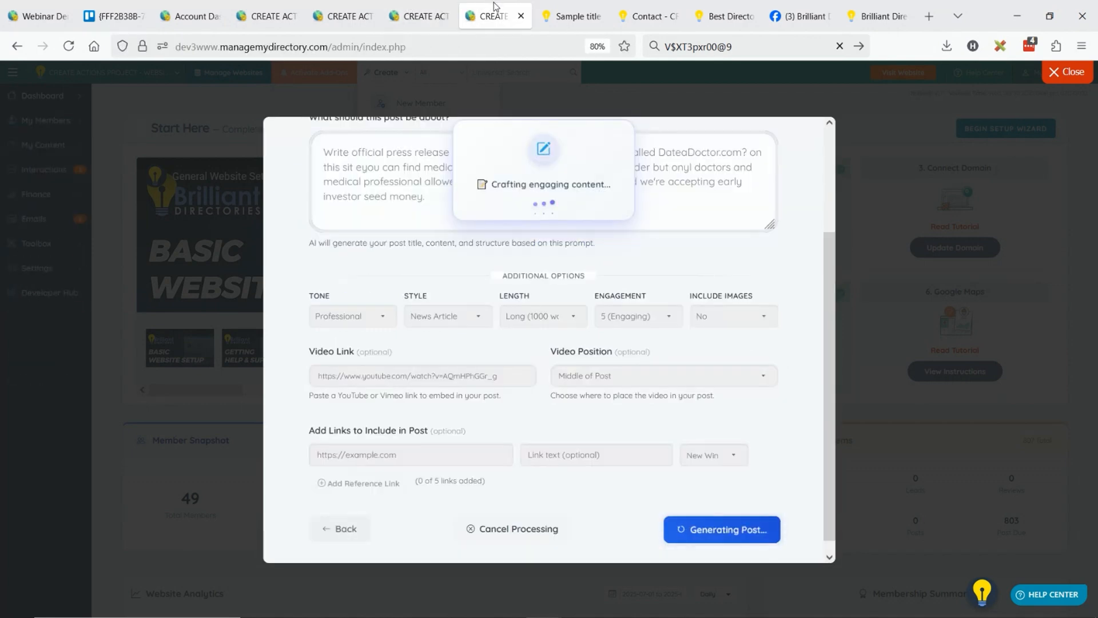
pyautogui.scroll(3, 782, 276)
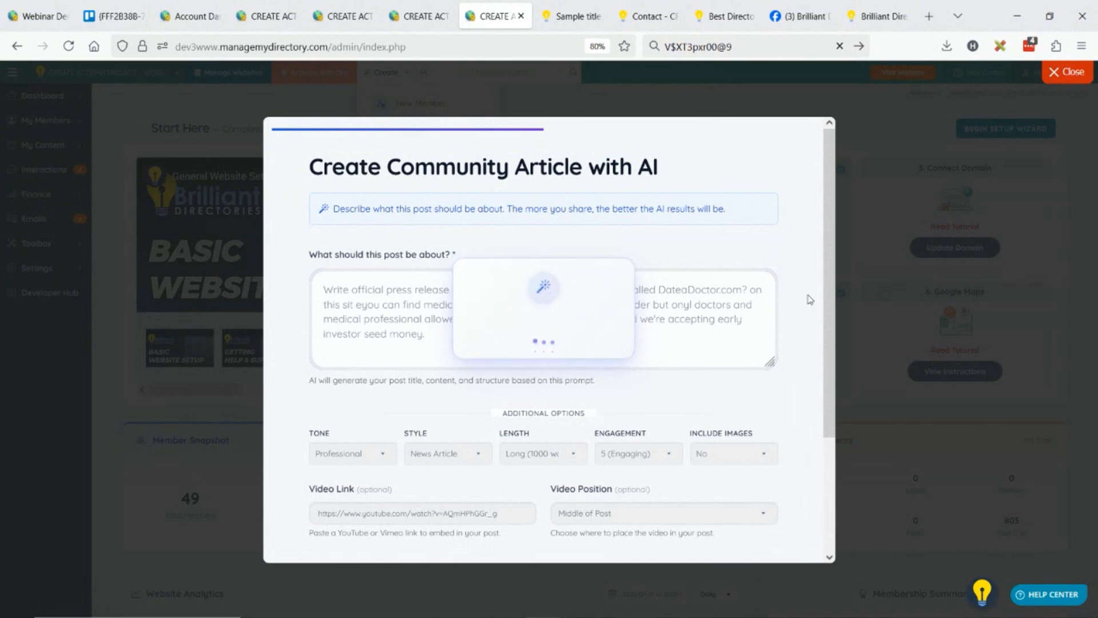
# Switch to the public website's Sample title article and open the Articles listing from there.
pyautogui.click(571, 7)
pyautogui.moveTo(72, 276); pyautogui.dragTo(141, 278)
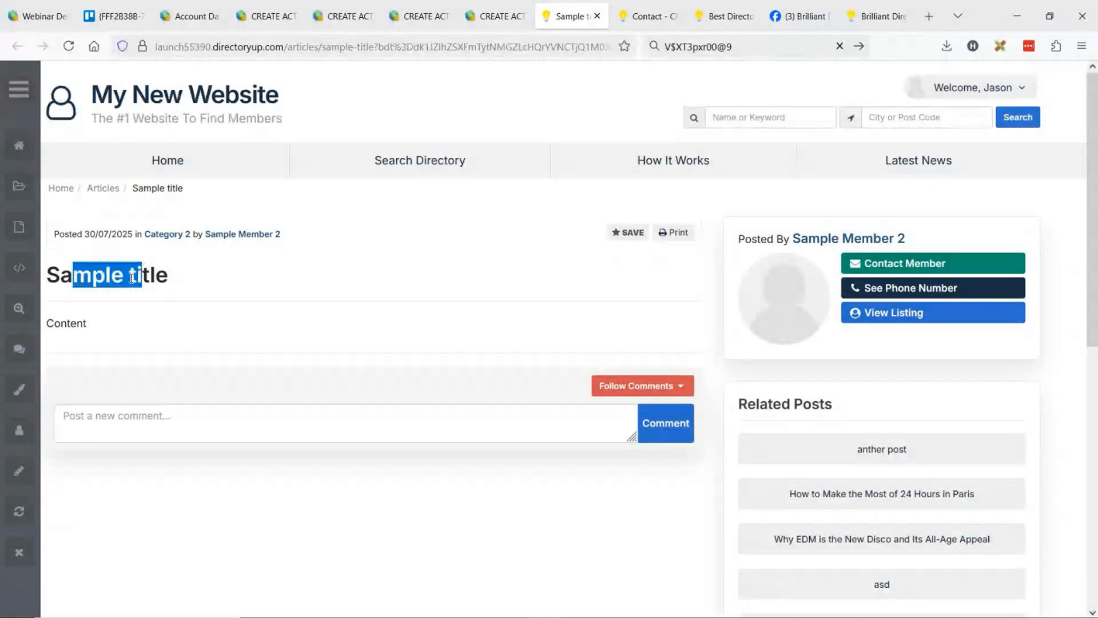
pyautogui.click(130, 311)
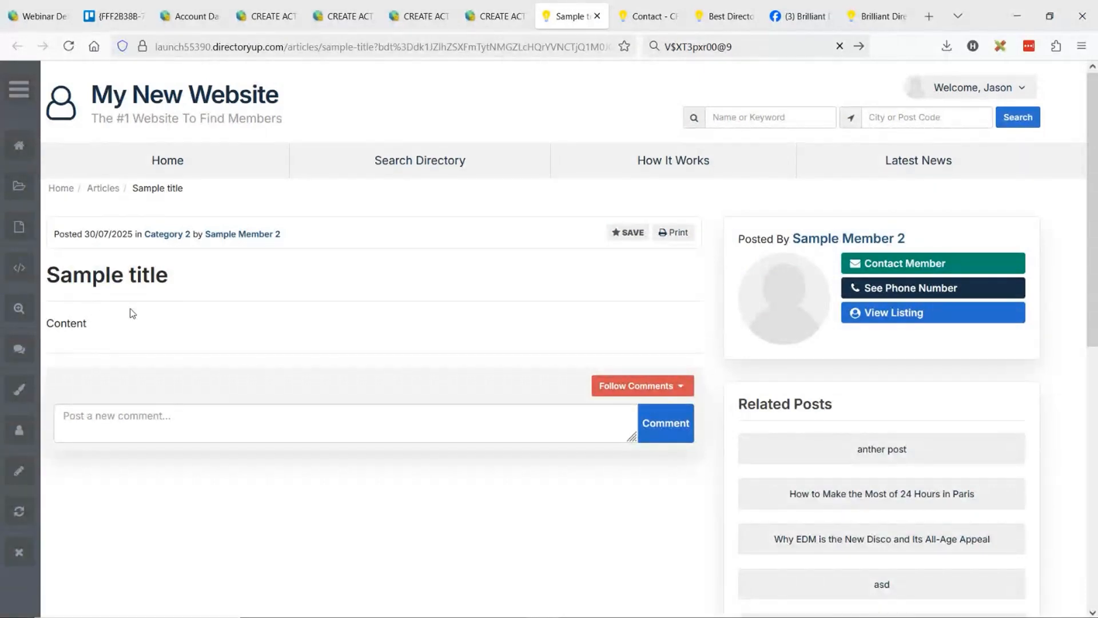
pyautogui.click(99, 193)
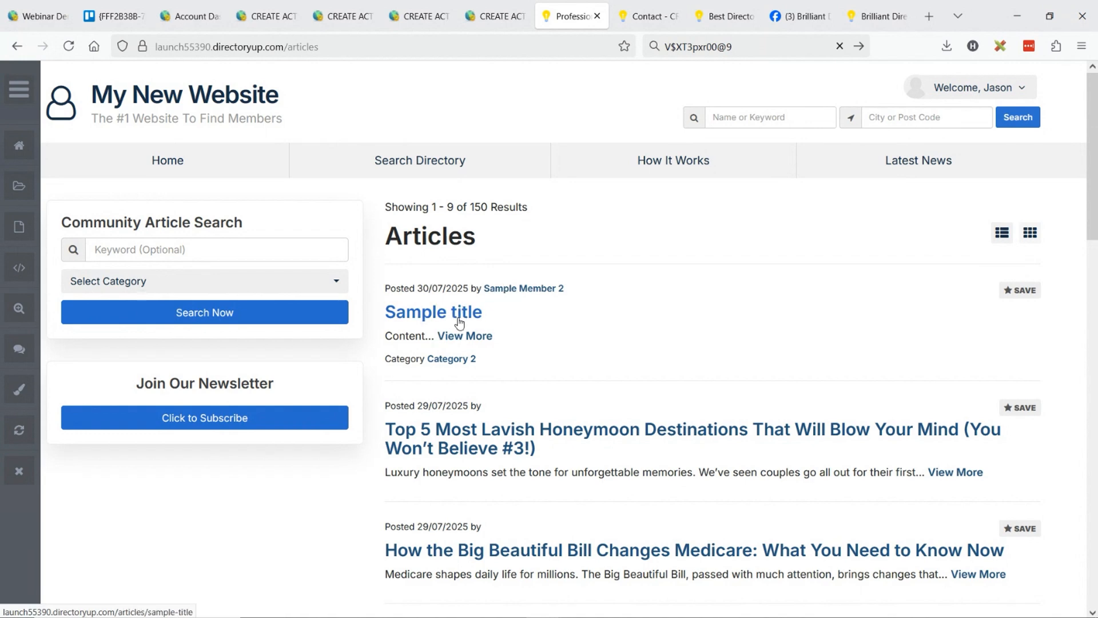
# Return to the generated Doctors post and examine its title, opening video and the JOIN OUR SITE TODAY link in the introduction.
pyautogui.click(413, 7)
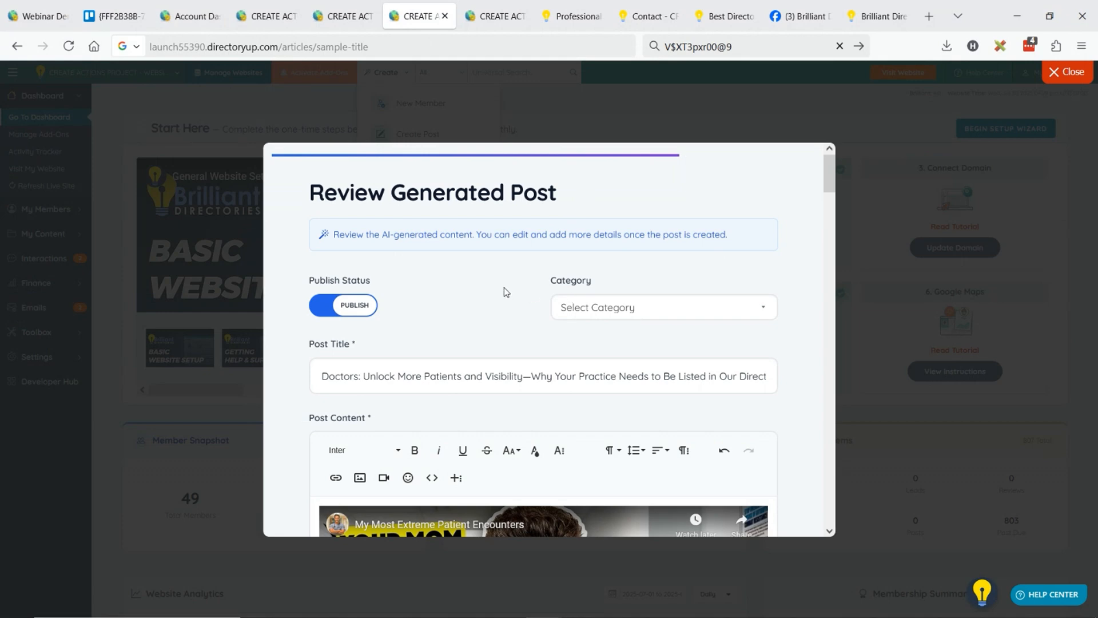
pyautogui.scroll(-3, 508, 280)
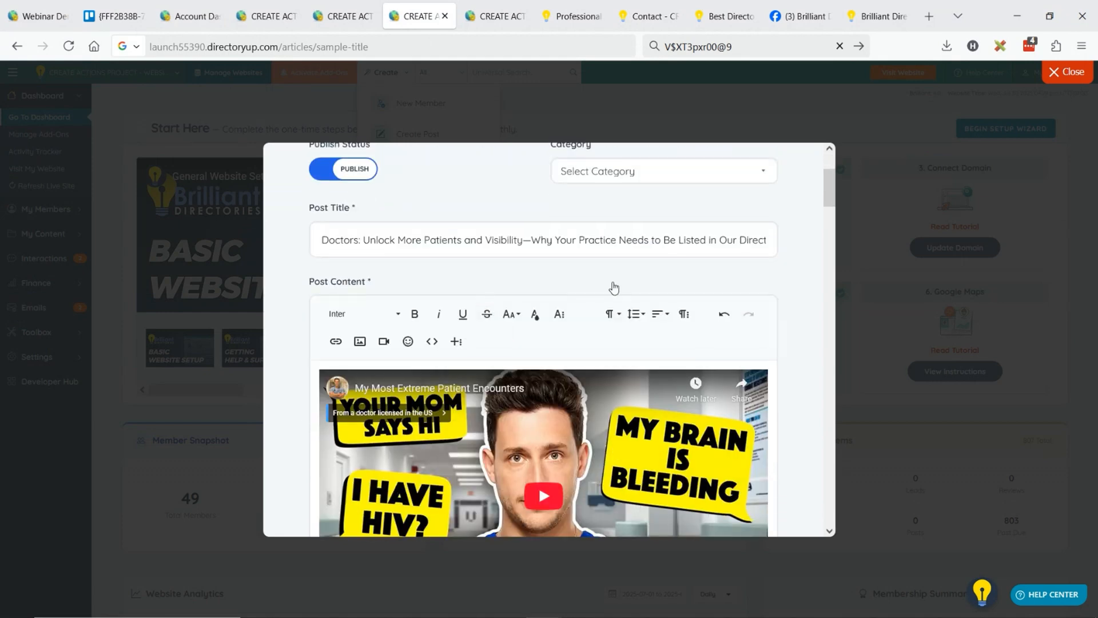
pyautogui.scroll(-9, 649, 259)
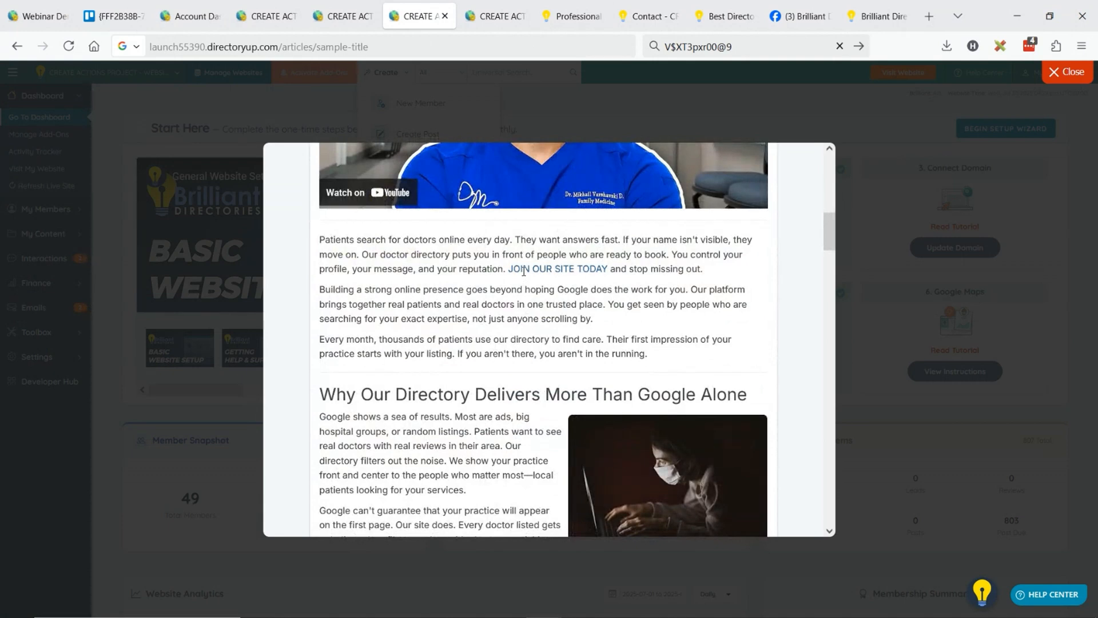
pyautogui.click(622, 269)
pyautogui.keyDown('shift'); pyautogui.click(699, 269); pyautogui.keyUp('shift')
pyautogui.click(535, 268)
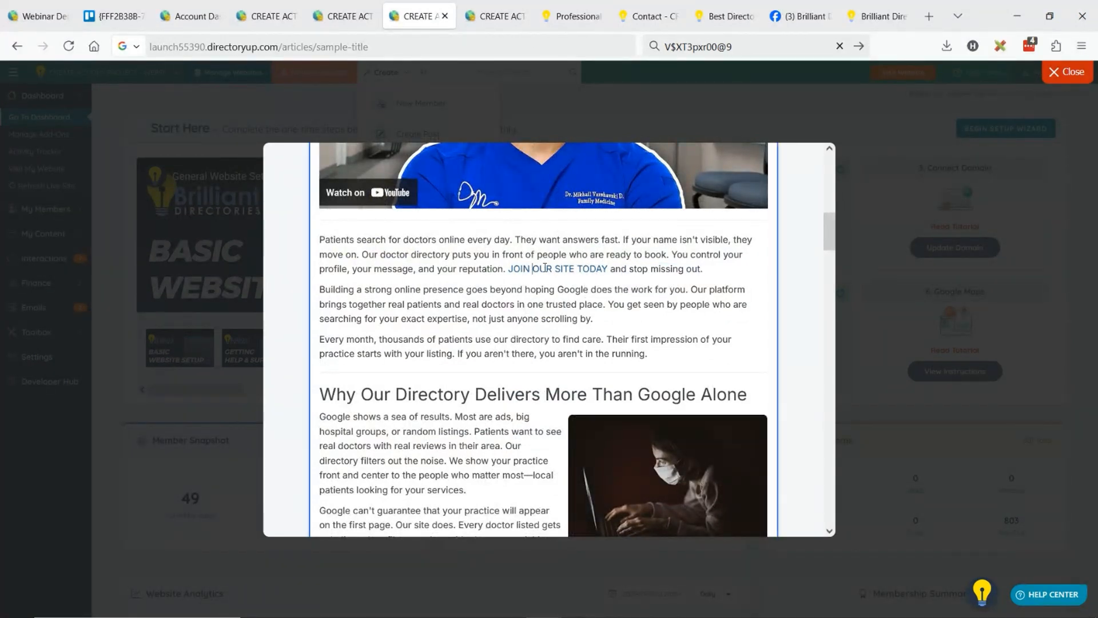
pyautogui.scroll(-3, 470, 291)
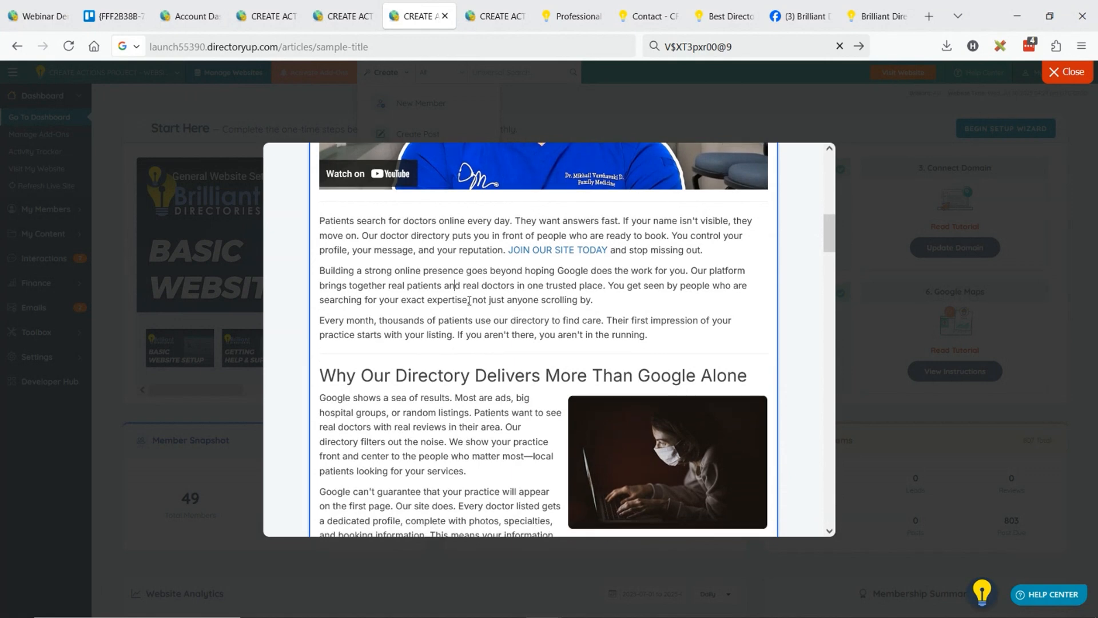
# Examine the rest of the generated Doctors post, from the success stories and images to the FAQ and closing section.
pyautogui.scroll(-4, 488, 280)
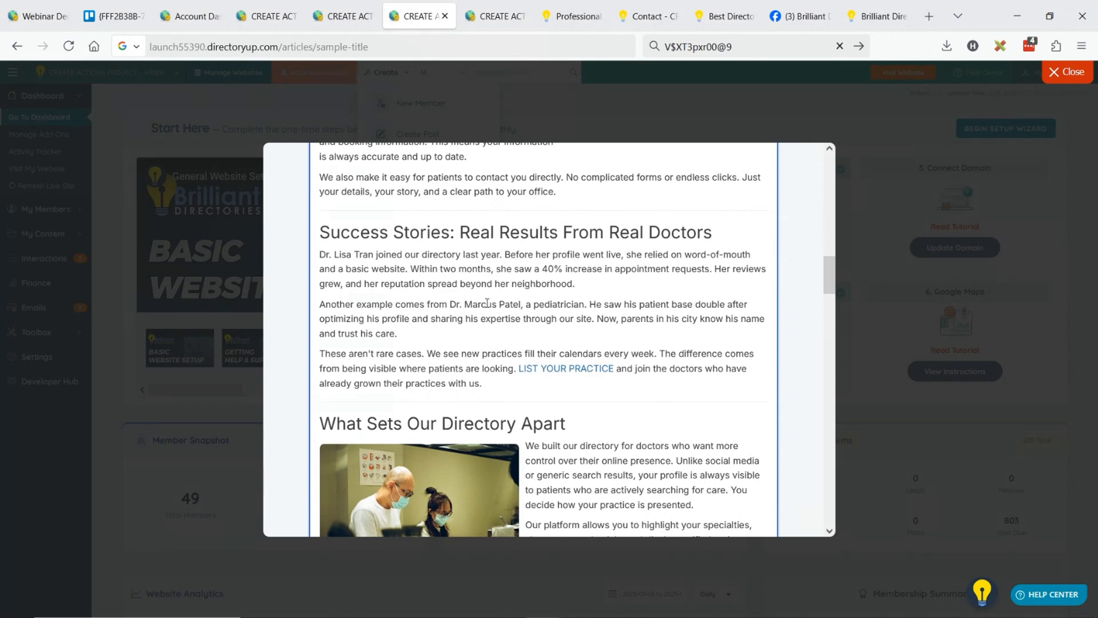
pyautogui.scroll(-5, 630, 246)
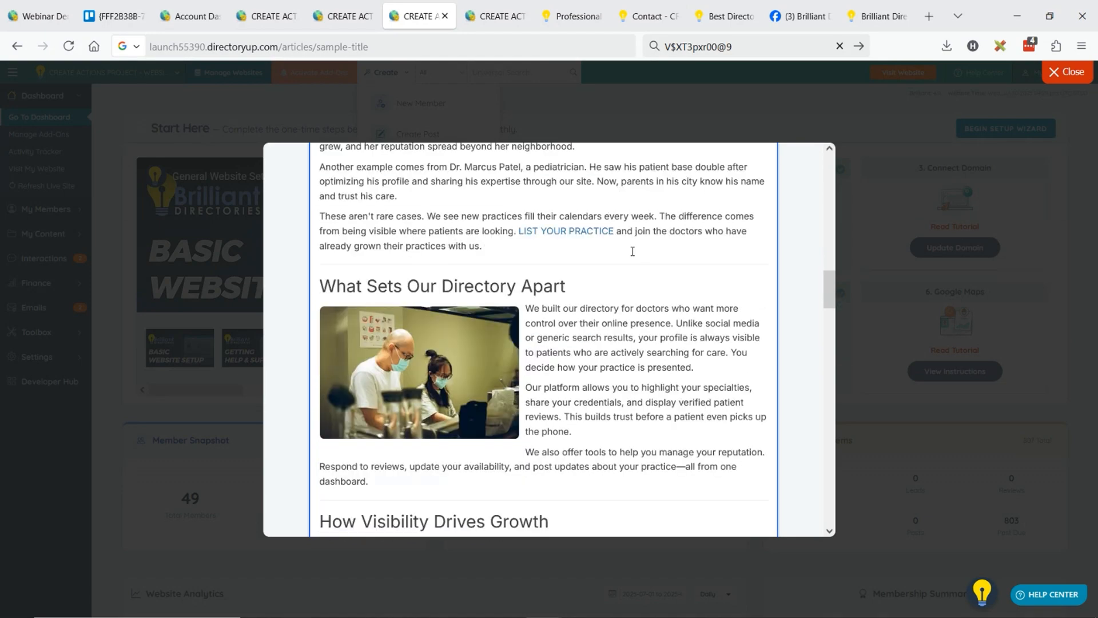
pyautogui.scroll(-10, 629, 240)
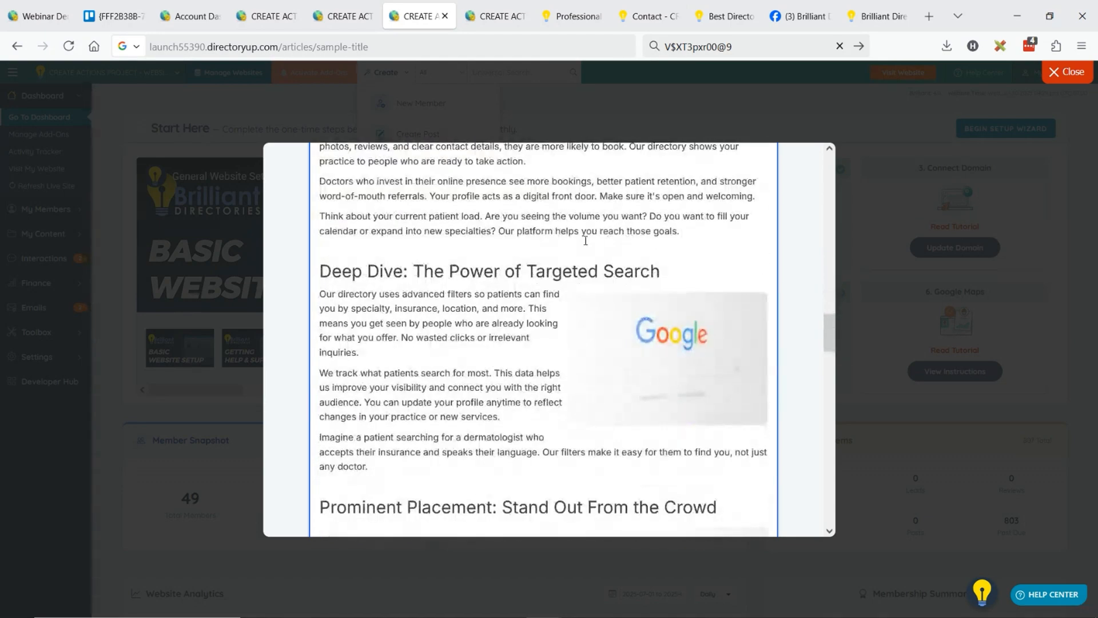
pyautogui.scroll(-6, 541, 243)
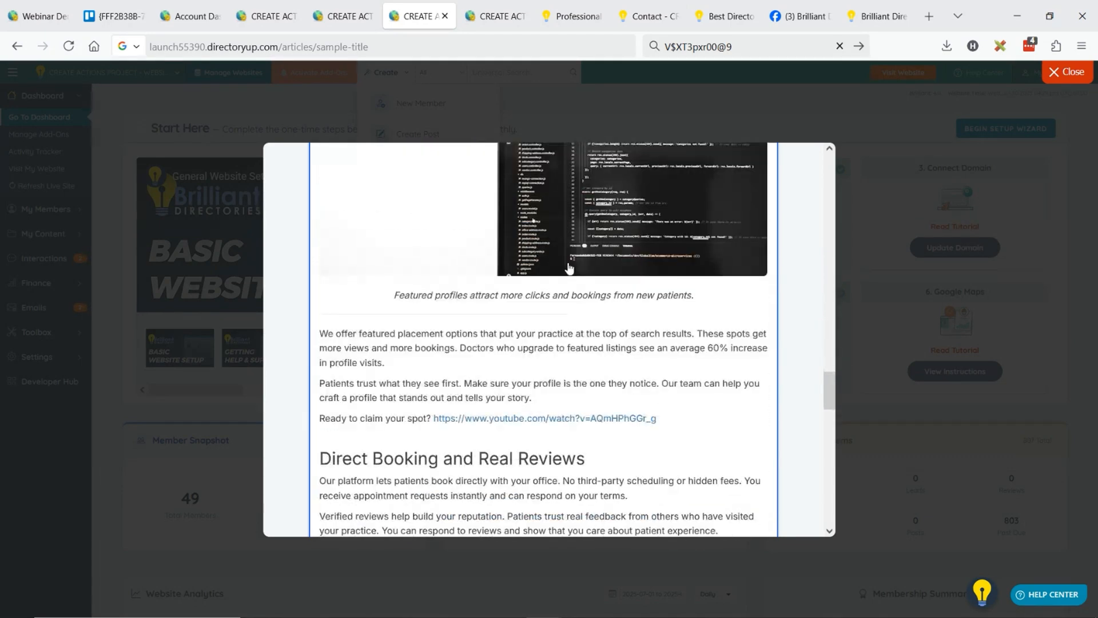
pyautogui.scroll(-2, 532, 236)
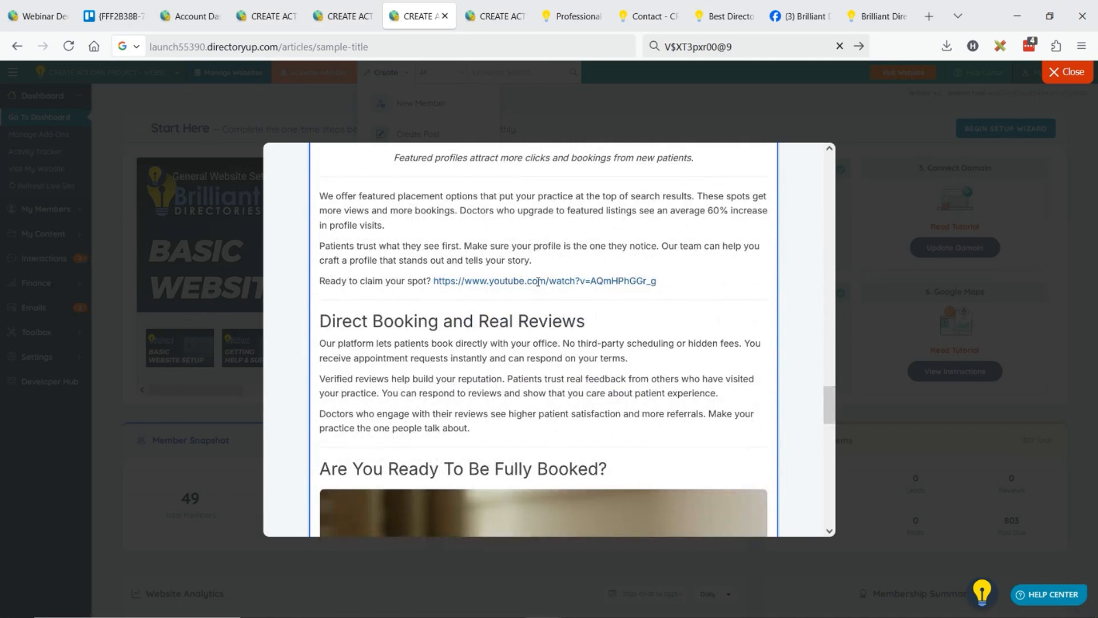
pyautogui.scroll(-7, 578, 285)
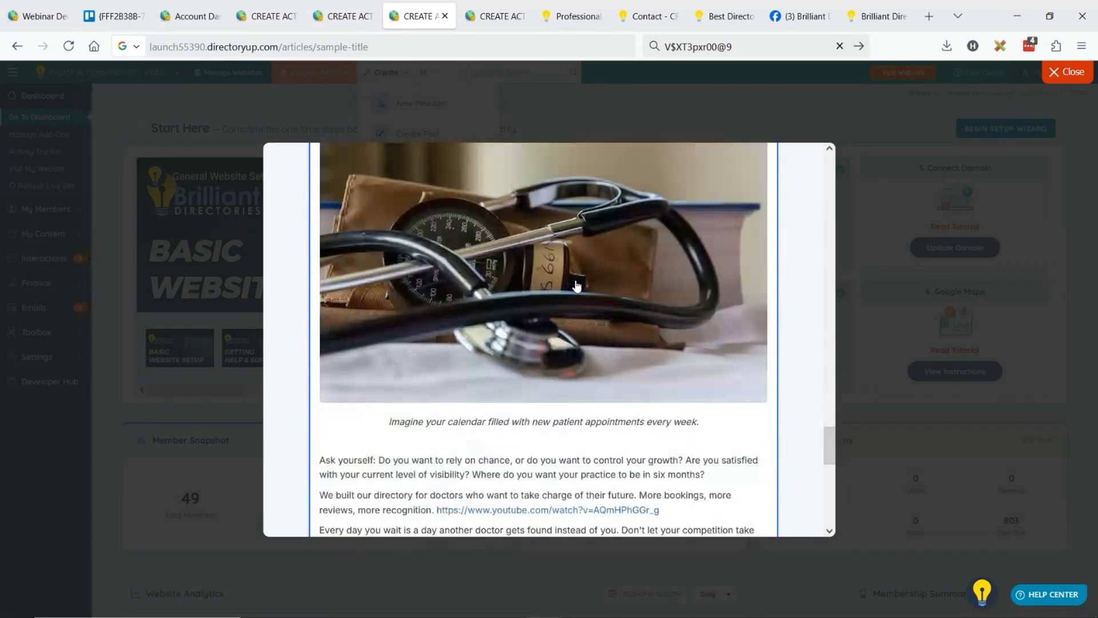
pyautogui.scroll(-3, 576, 285)
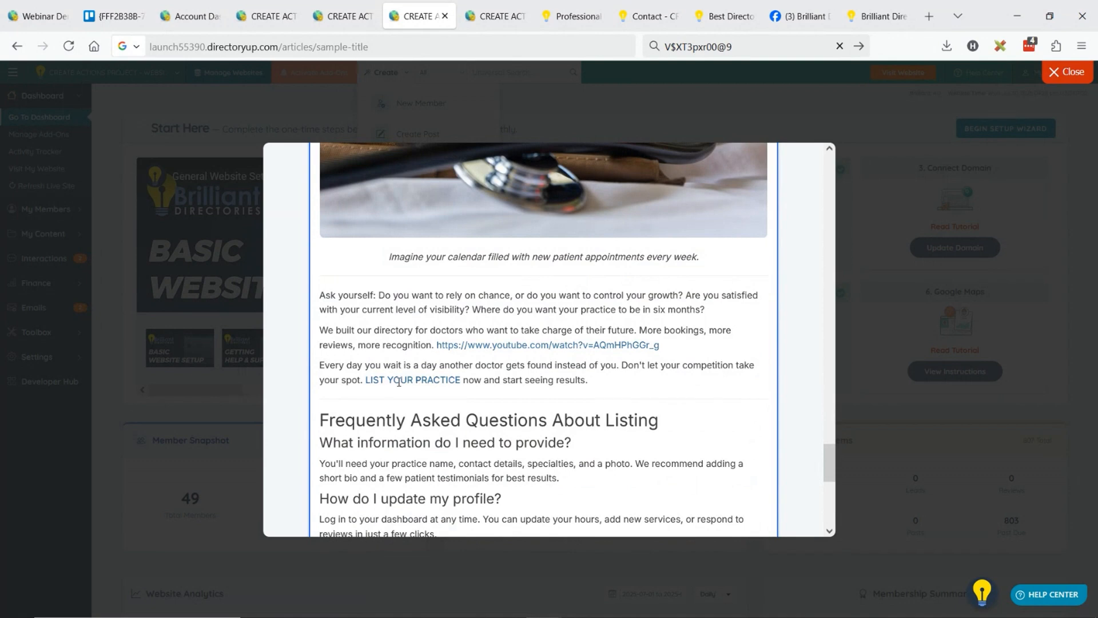
pyautogui.scroll(-3, 513, 372)
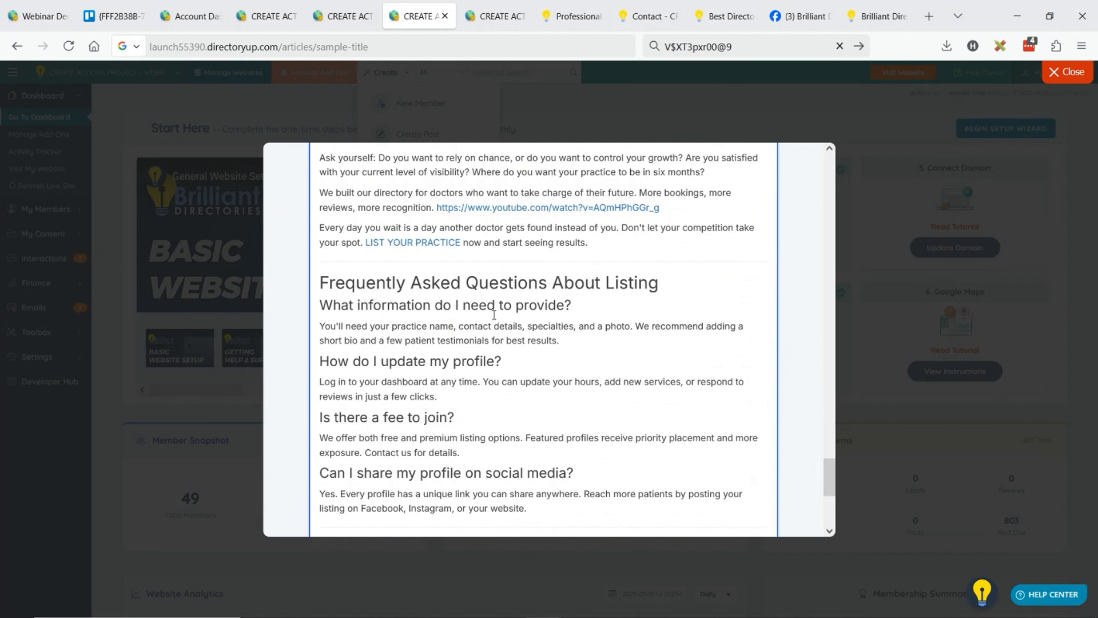
pyautogui.scroll(-1, 497, 315)
pyautogui.scroll(-3, 491, 312)
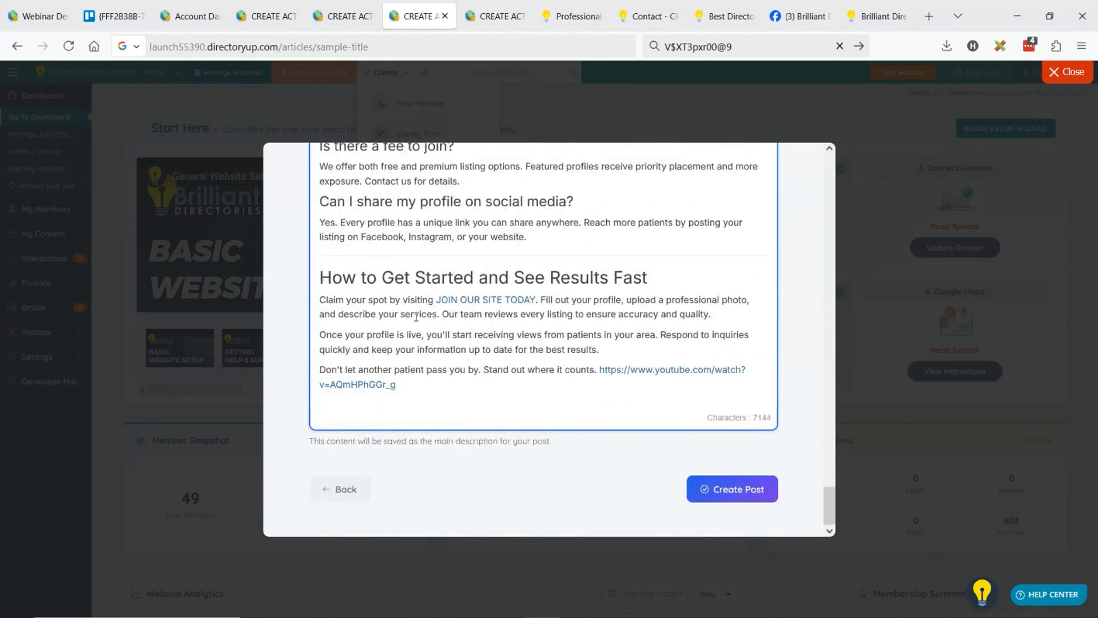
# Remove the link from JOIN OUR SITE TODAY under How to Get Started and See Results Fast, and create the post.
pyautogui.click(498, 304)
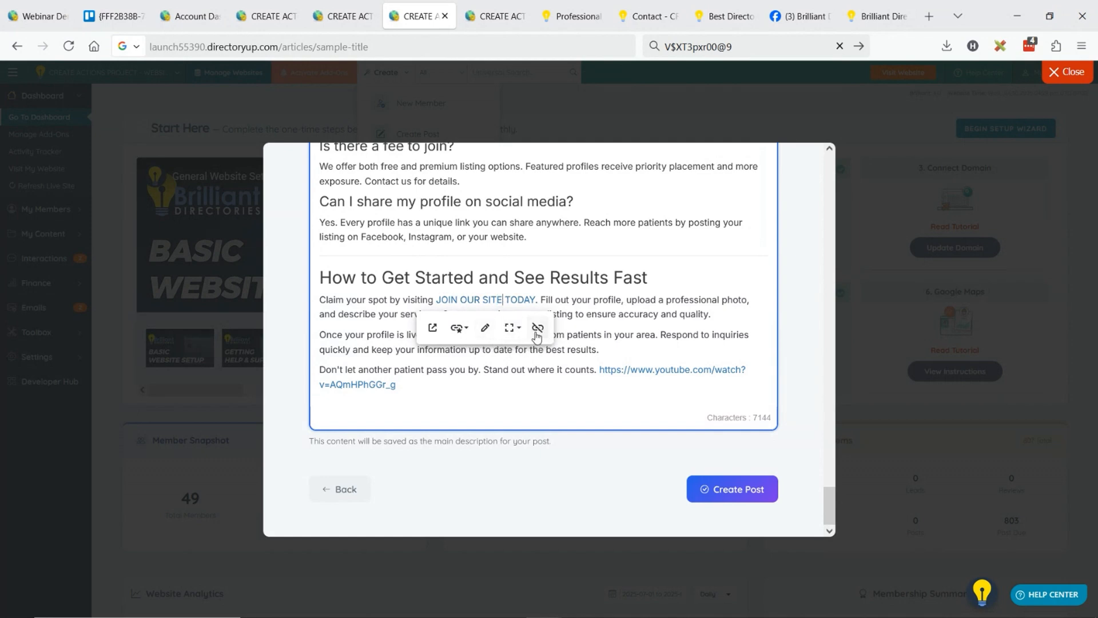
pyautogui.click(516, 318)
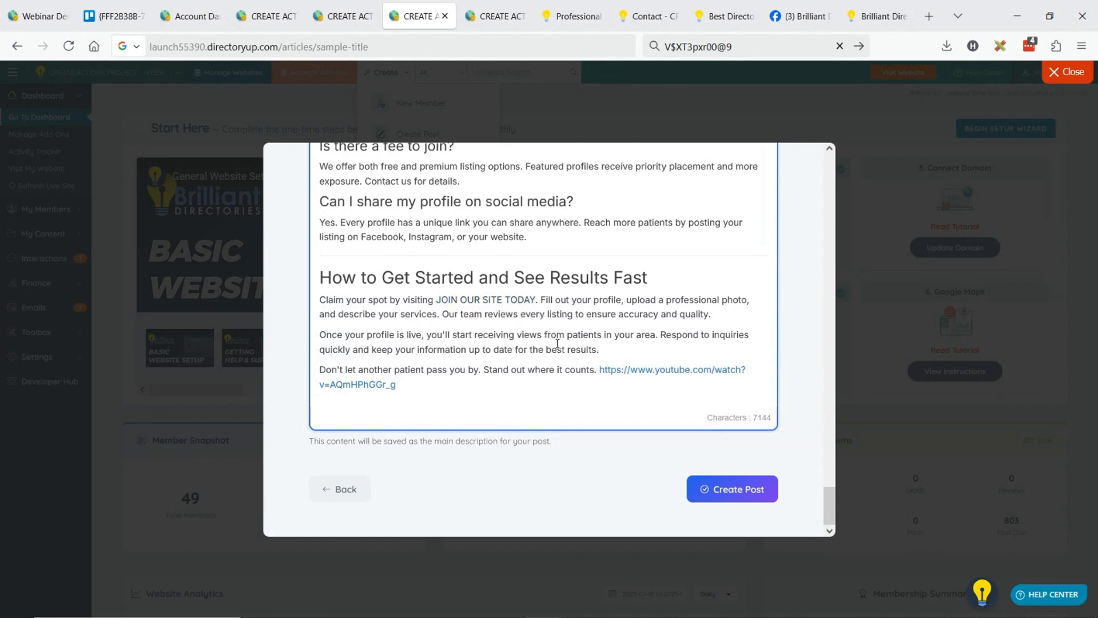
pyautogui.scroll(3, 573, 372)
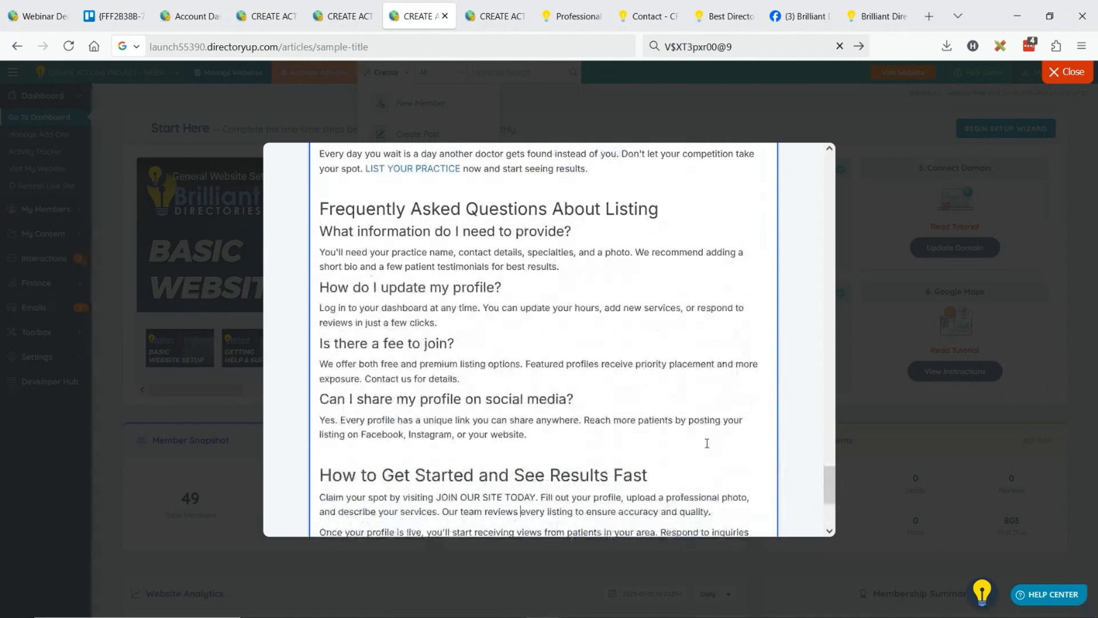
pyautogui.scroll(-3, 727, 453)
pyautogui.click(719, 489)
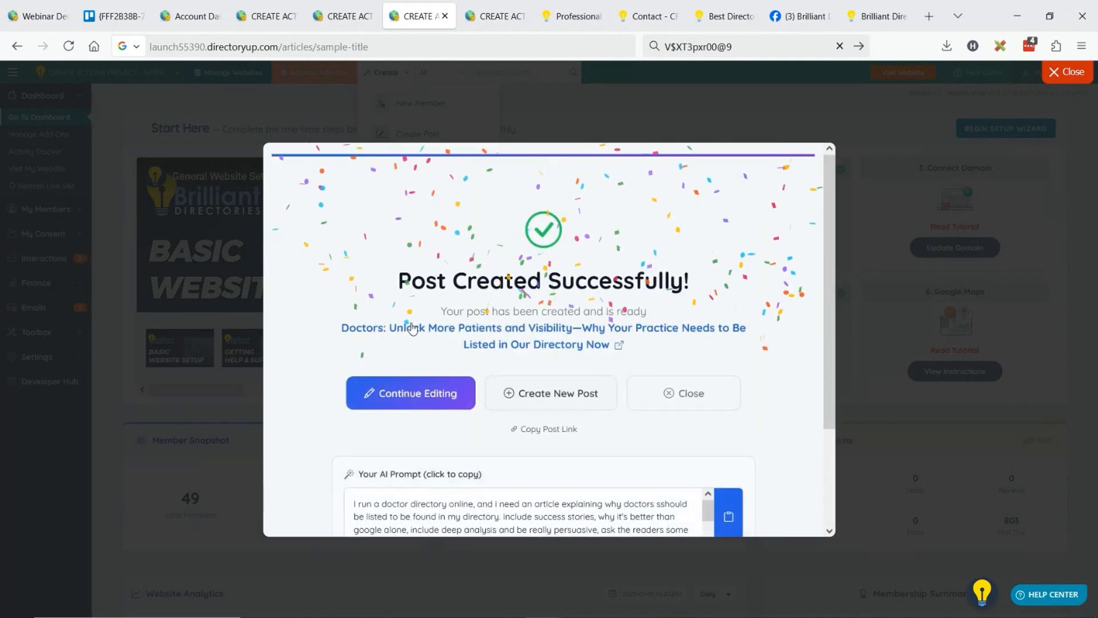
# Open the published Doctors article on the website and examine its video, section layout, images and links.
pyautogui.click(479, 335)
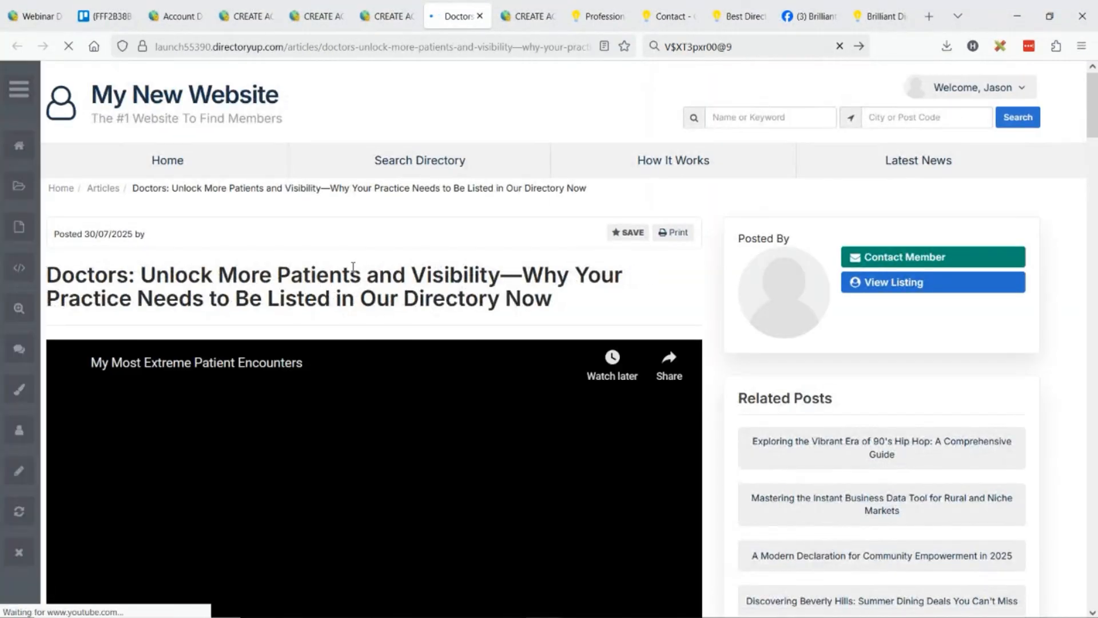
pyautogui.scroll(-5, 422, 269)
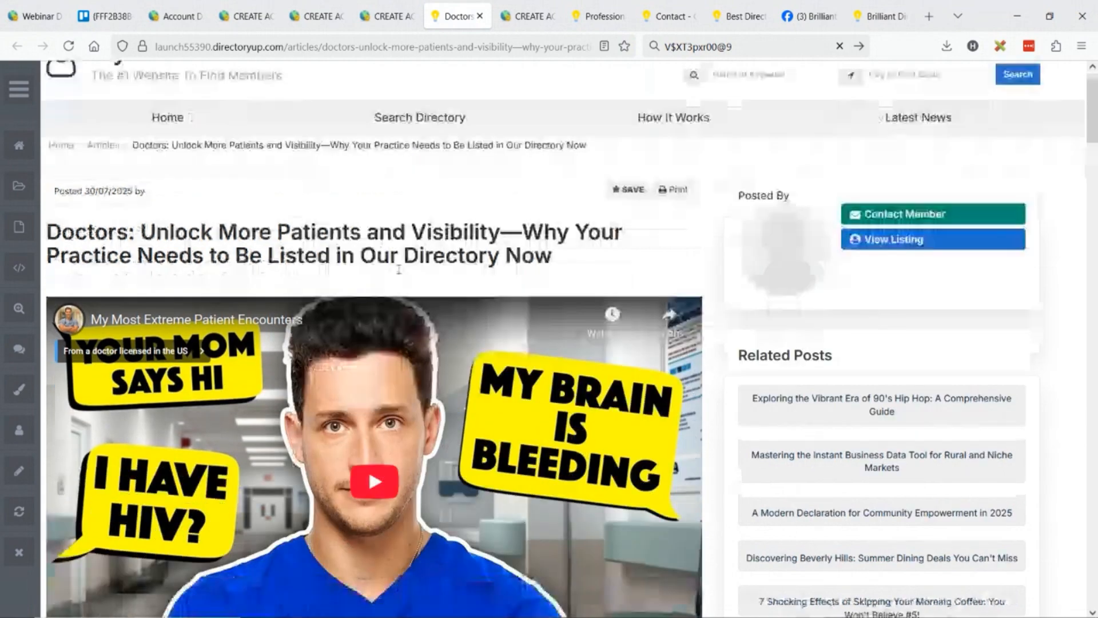
pyautogui.scroll(-9, 422, 269)
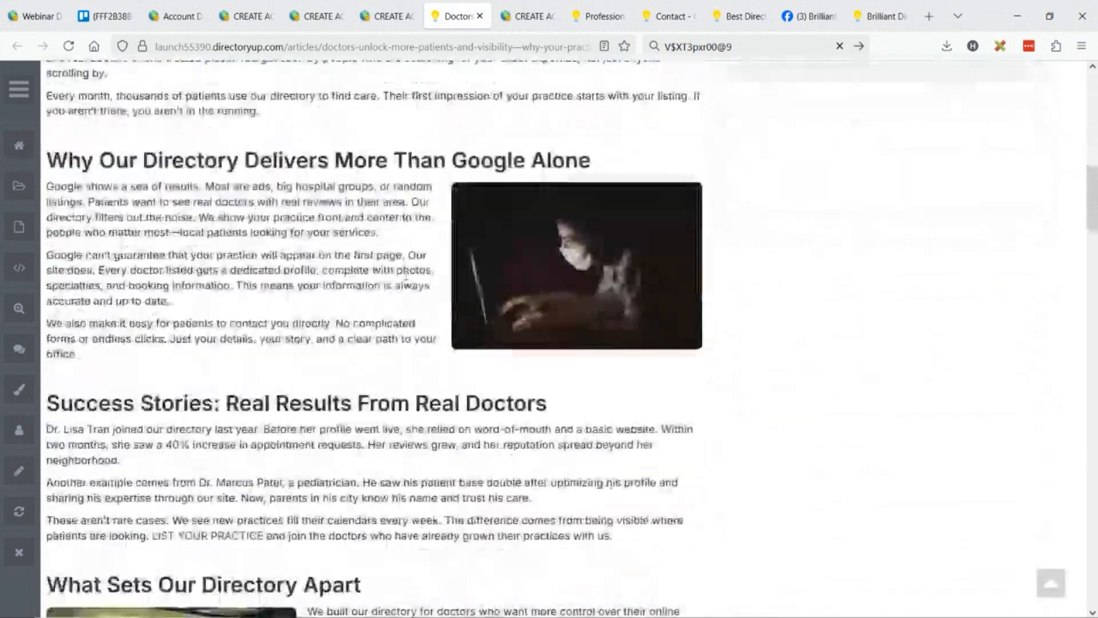
pyautogui.scroll(-11, 392, 278)
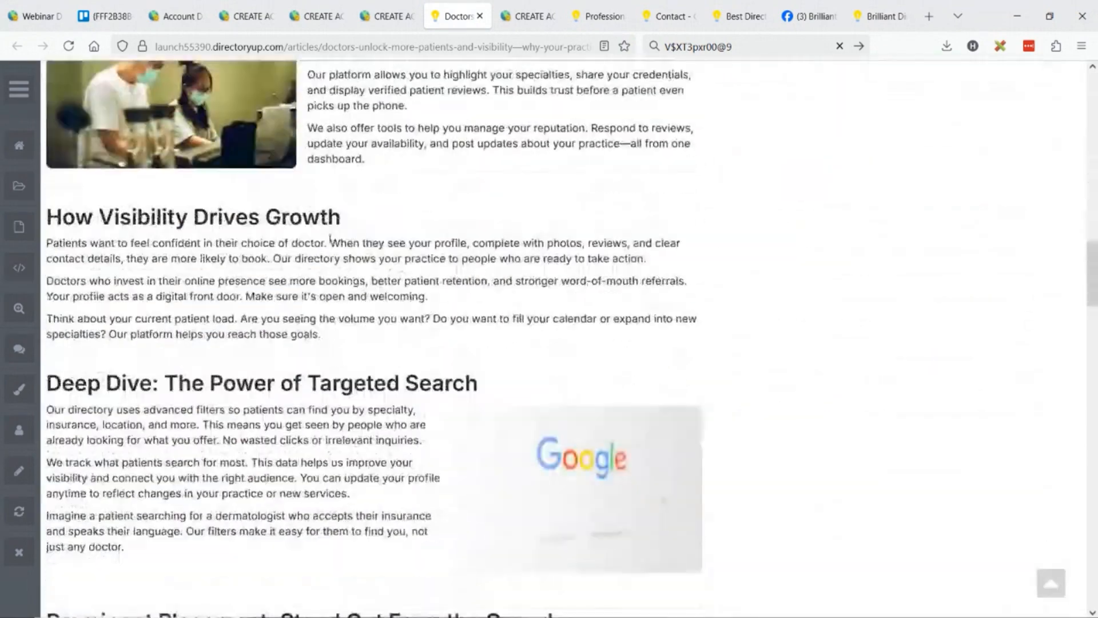
pyautogui.scroll(-3, 375, 213)
pyautogui.scroll(-7, 491, 279)
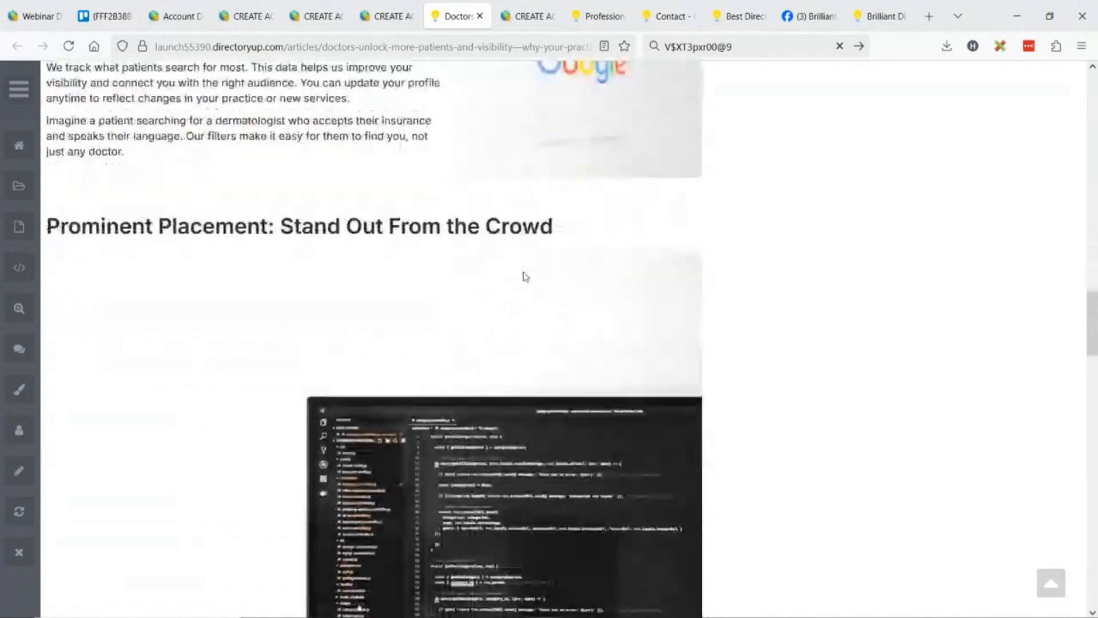
pyautogui.scroll(3, 638, 209)
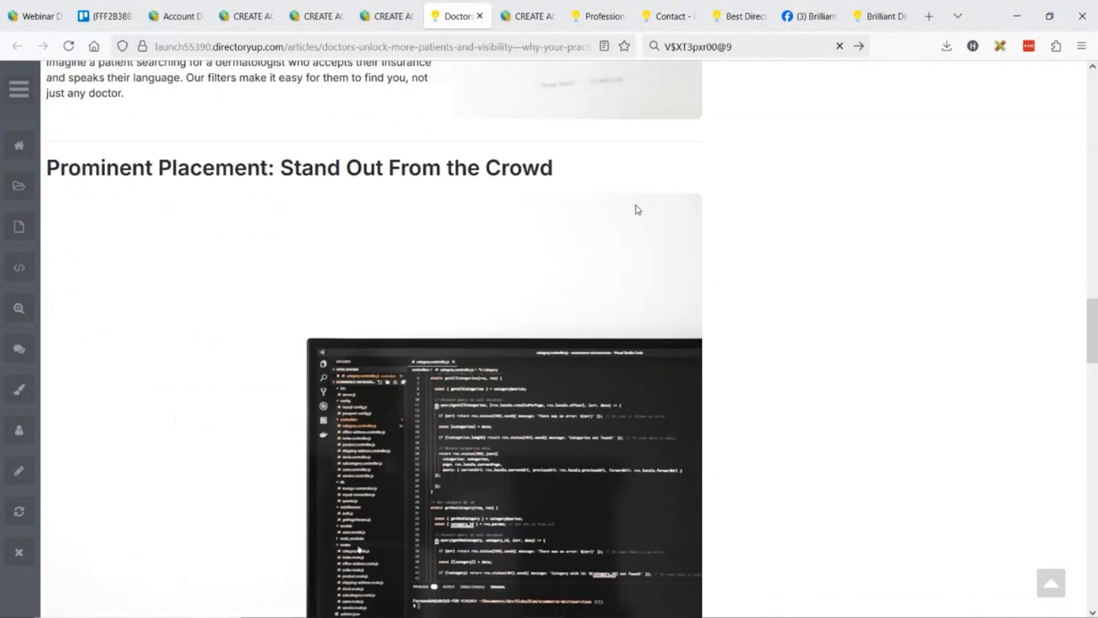
pyautogui.moveTo(558, 269); pyautogui.dragTo(571, 396)
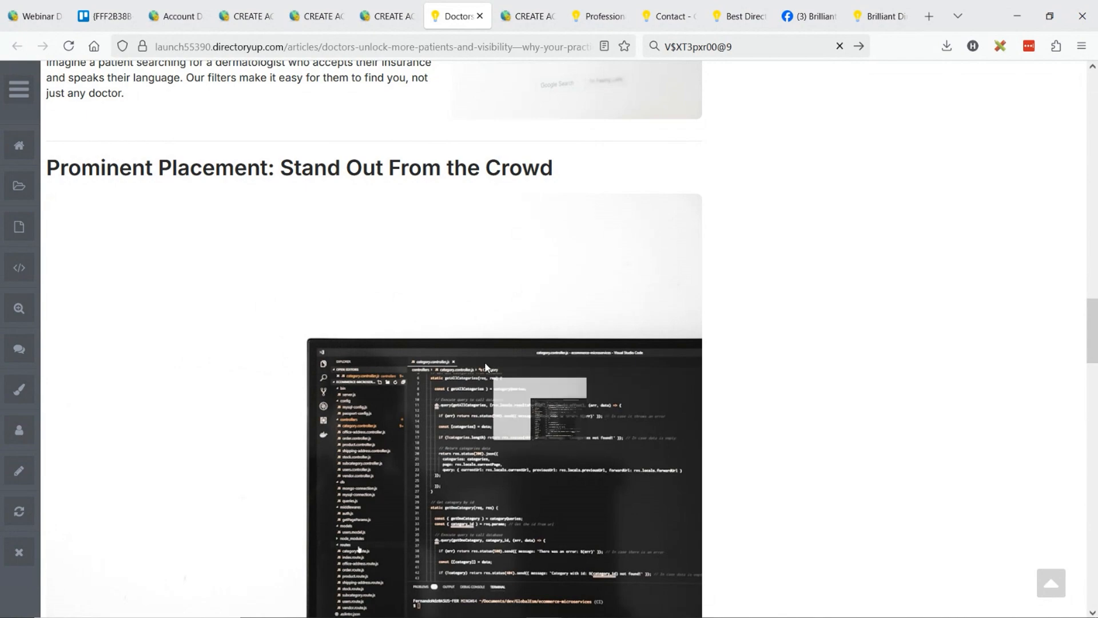
pyautogui.scroll(-15, 501, 252)
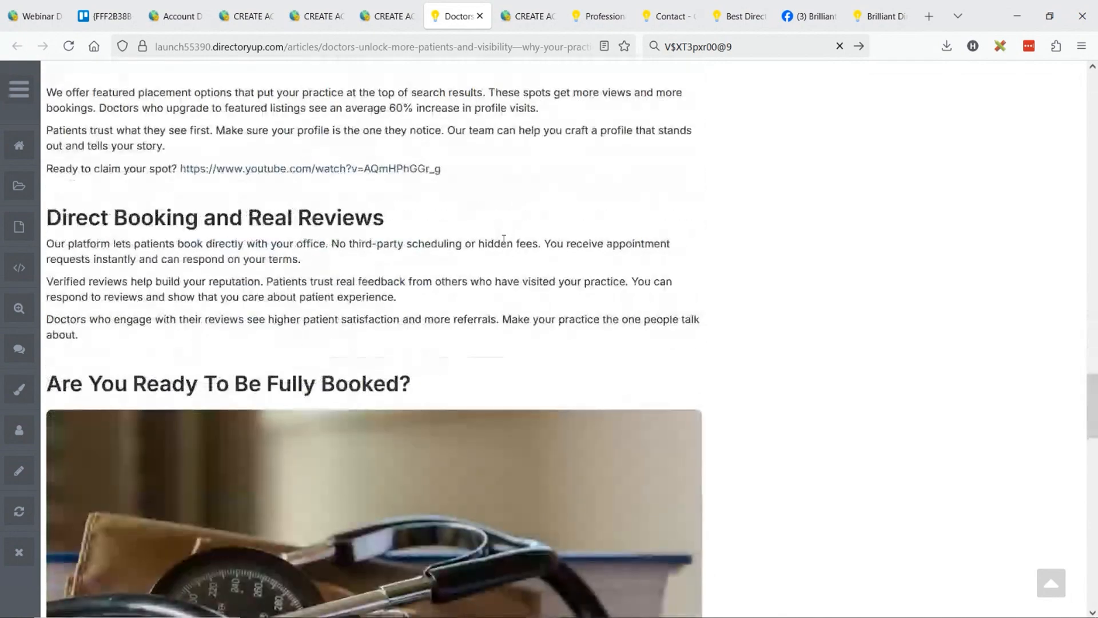
# Switch to the generated DateaDoctor.com press release and examine its title, sections, mid-post video and closing text.
pyautogui.click(509, 20)
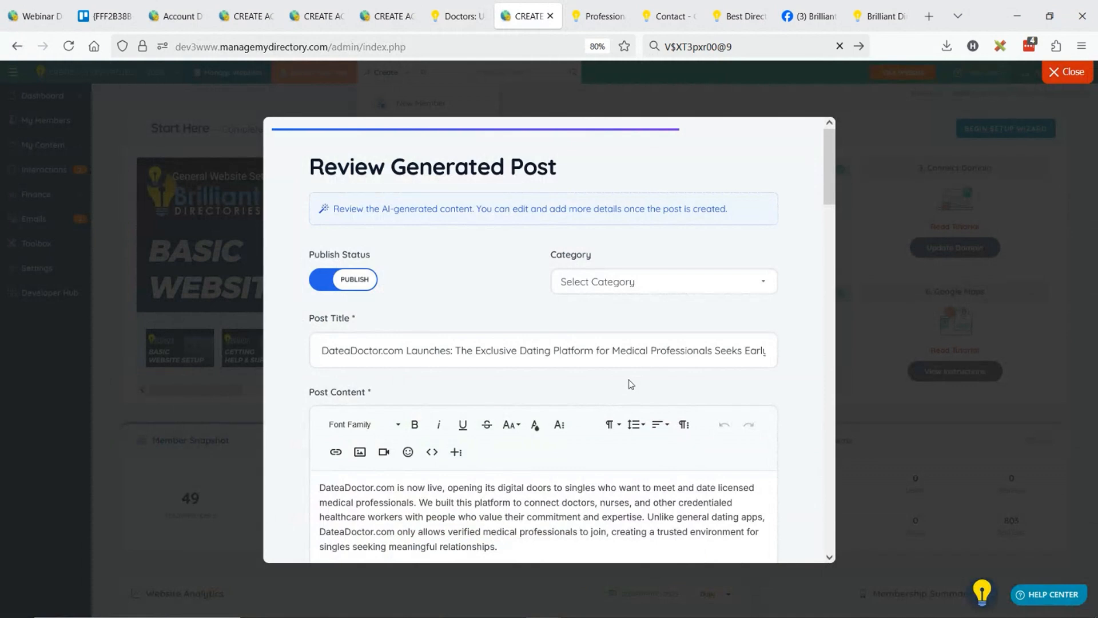
pyautogui.scroll(-3, 578, 304)
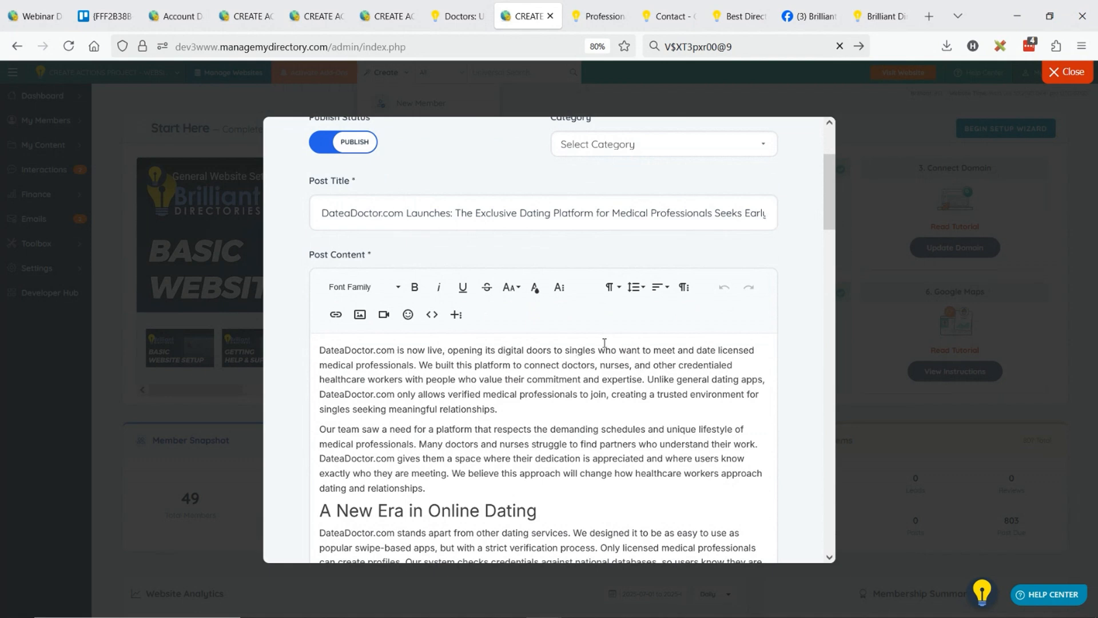
pyautogui.scroll(-3, 572, 337)
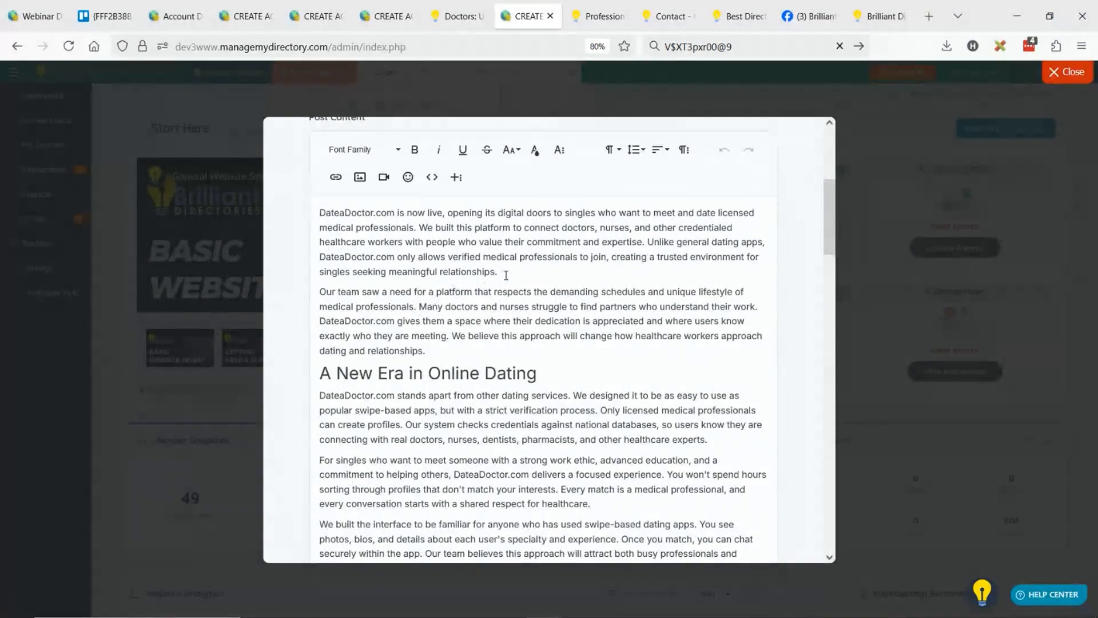
pyautogui.scroll(-2, 508, 280)
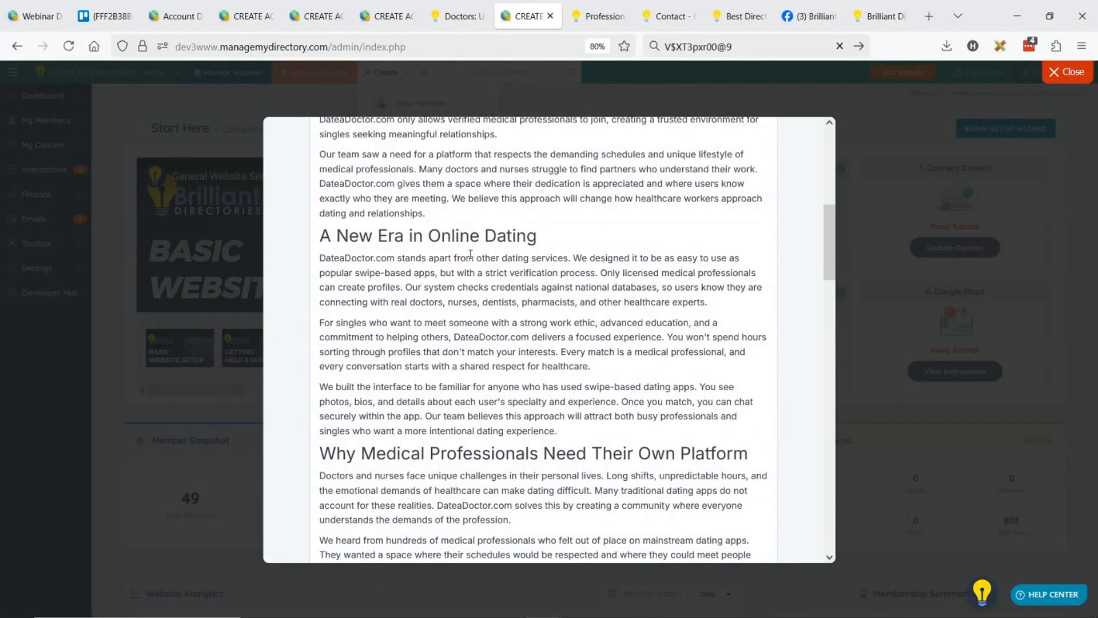
pyautogui.scroll(-2, 529, 284)
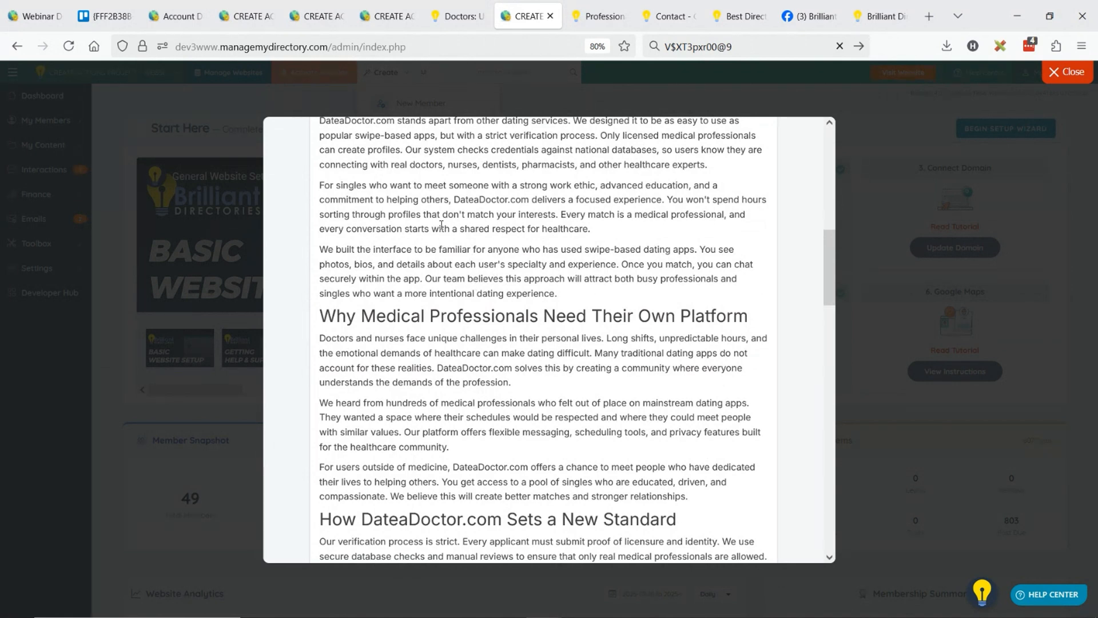
pyautogui.scroll(-3, 538, 328)
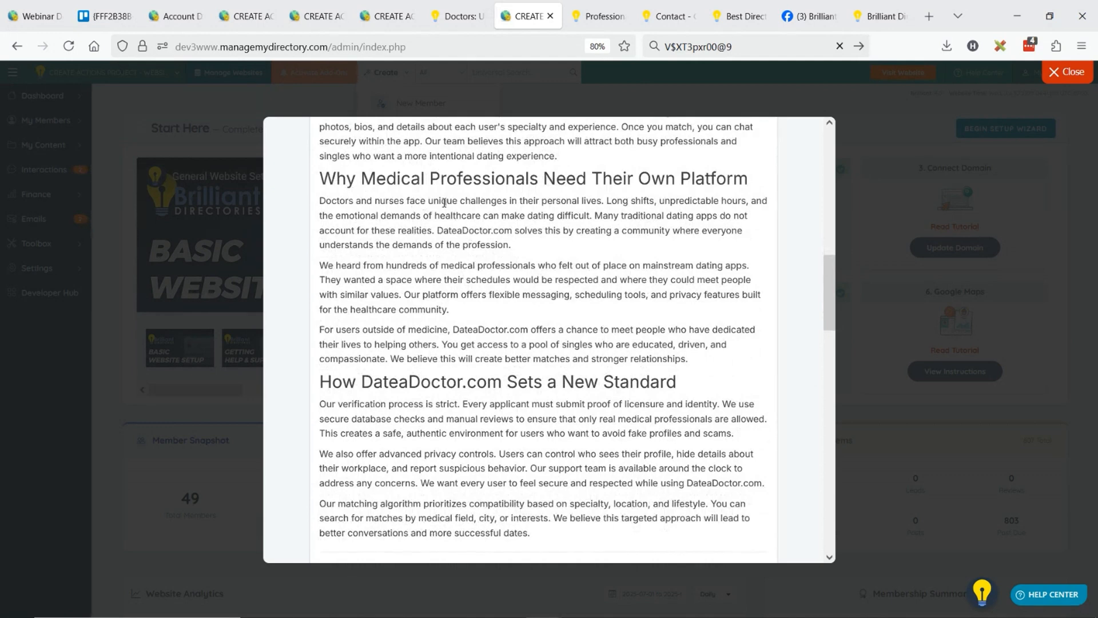
pyautogui.scroll(-5, 492, 243)
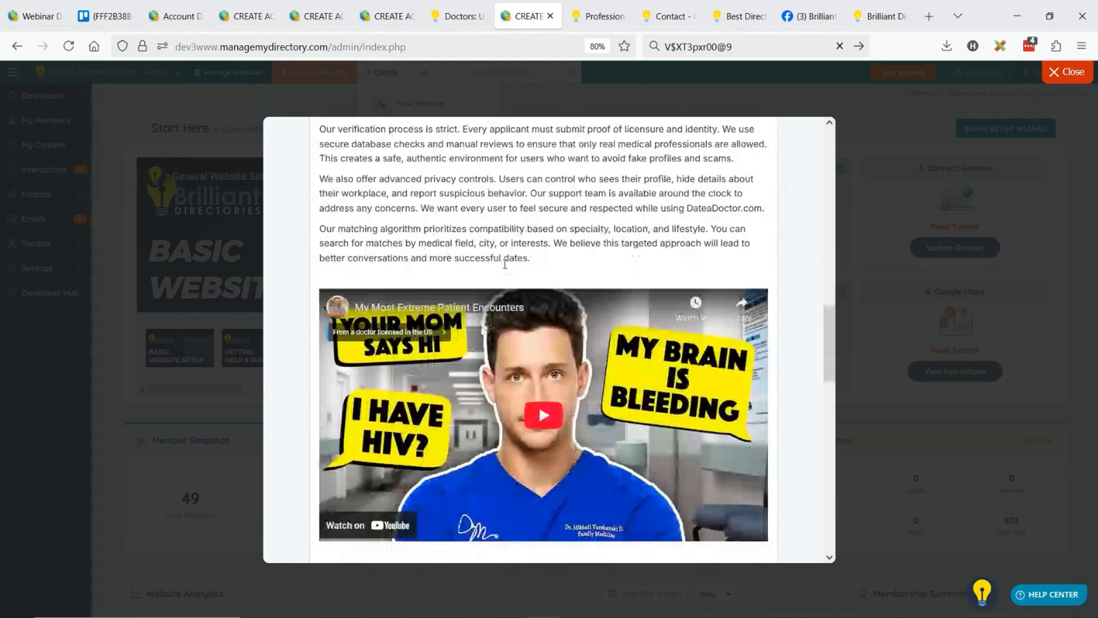
pyautogui.scroll(1, 505, 264)
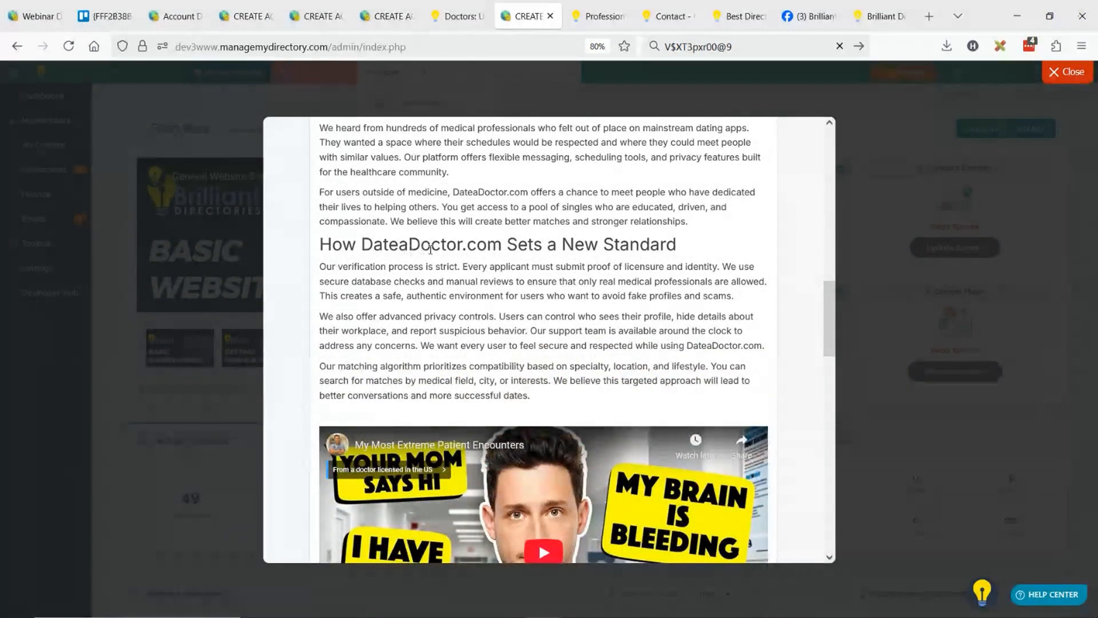
pyautogui.scroll(-8, 504, 249)
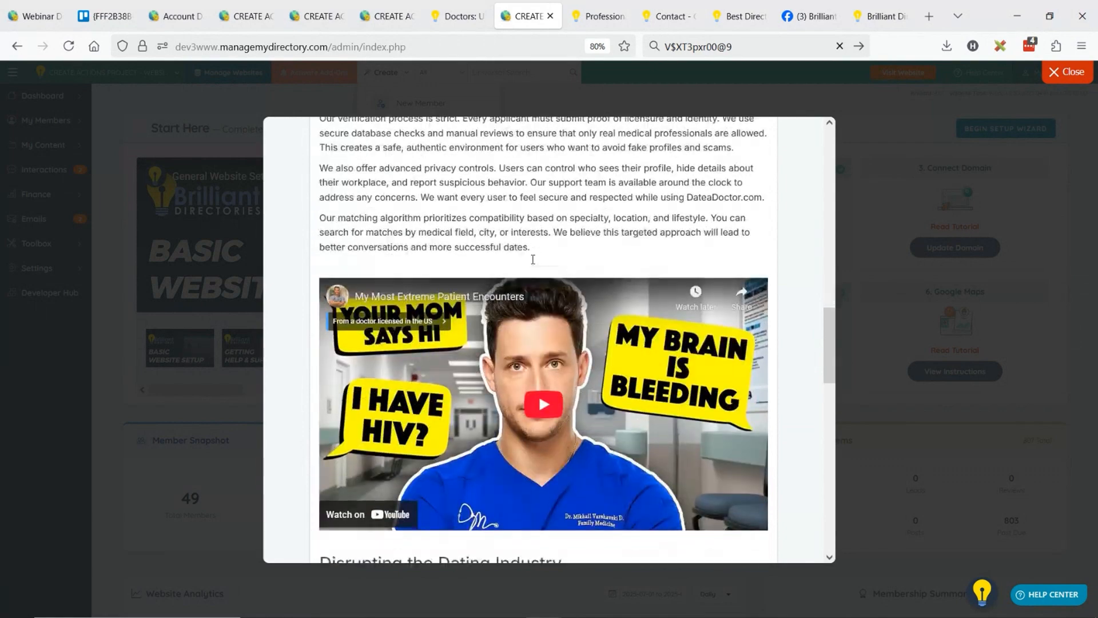
pyautogui.scroll(-3, 486, 237)
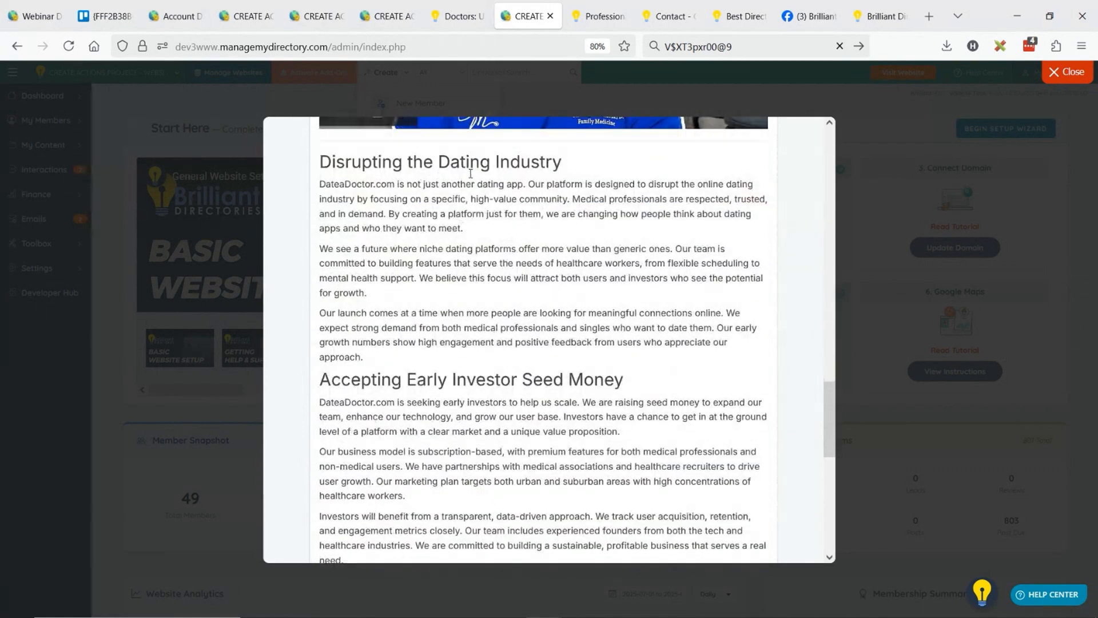
pyautogui.scroll(-9, 549, 211)
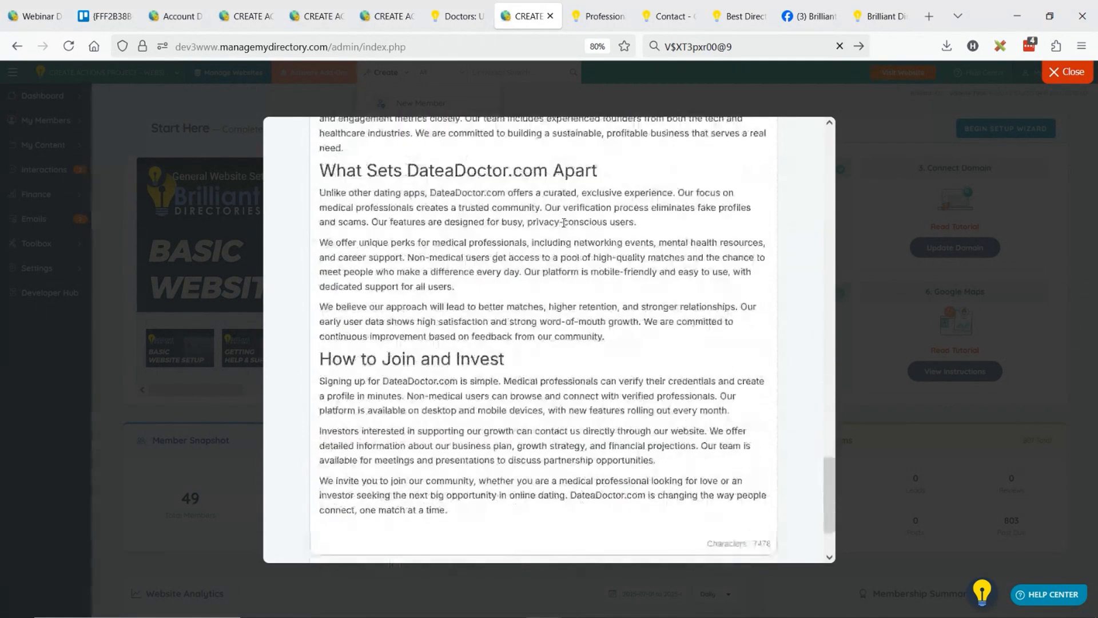
pyautogui.scroll(-2, 564, 233)
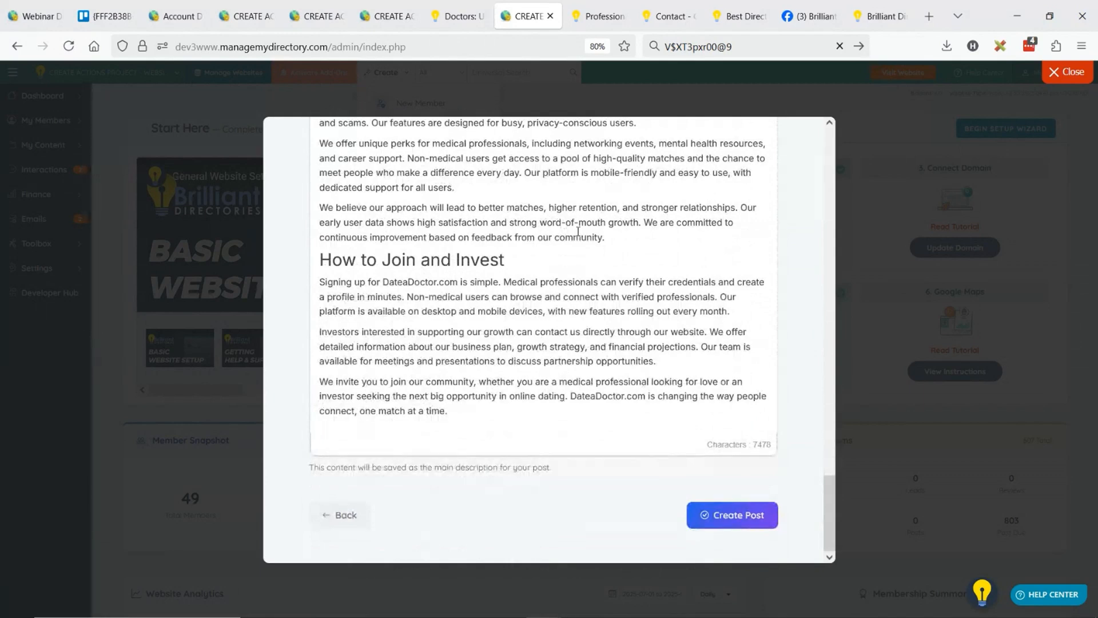
# Go back to the DateaDoctor.com prompt, add "include a comparison table about why it's better than tinder and bunble", and regenerate the post.
pyautogui.click(344, 517)
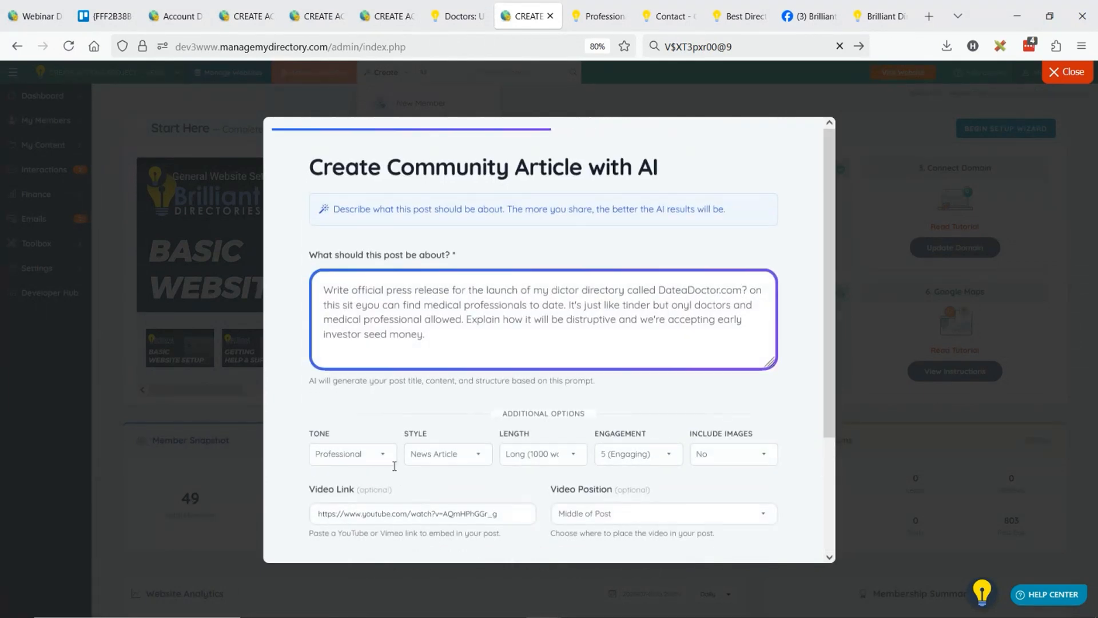
pyautogui.click(459, 335)
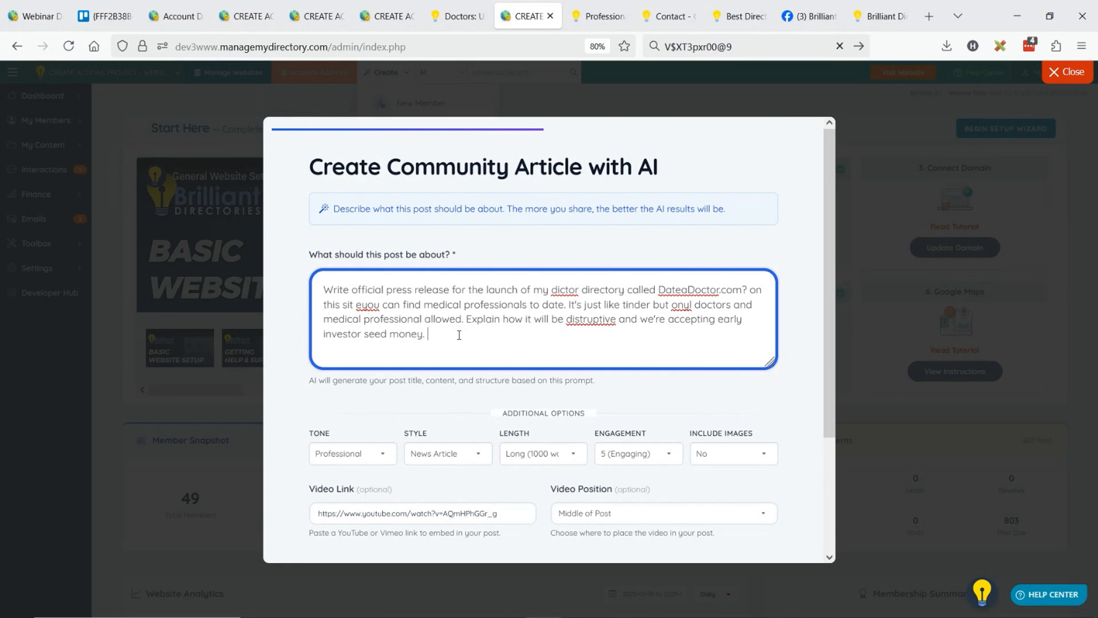
pyautogui.write("include a comparison table about why it's")
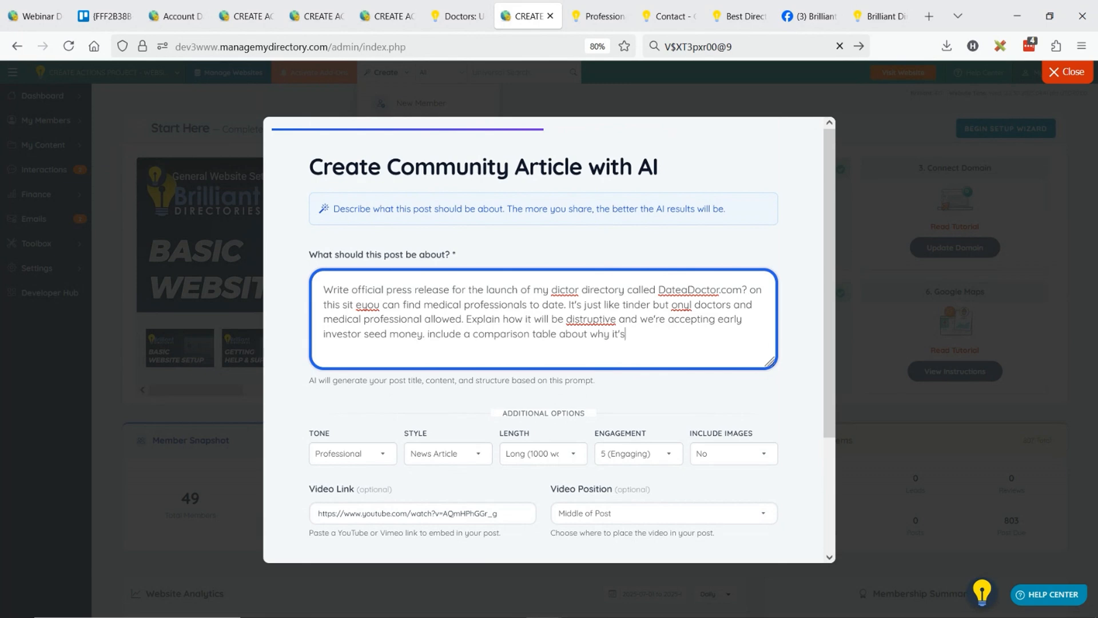
pyautogui.write(' better than tinder and bunble')
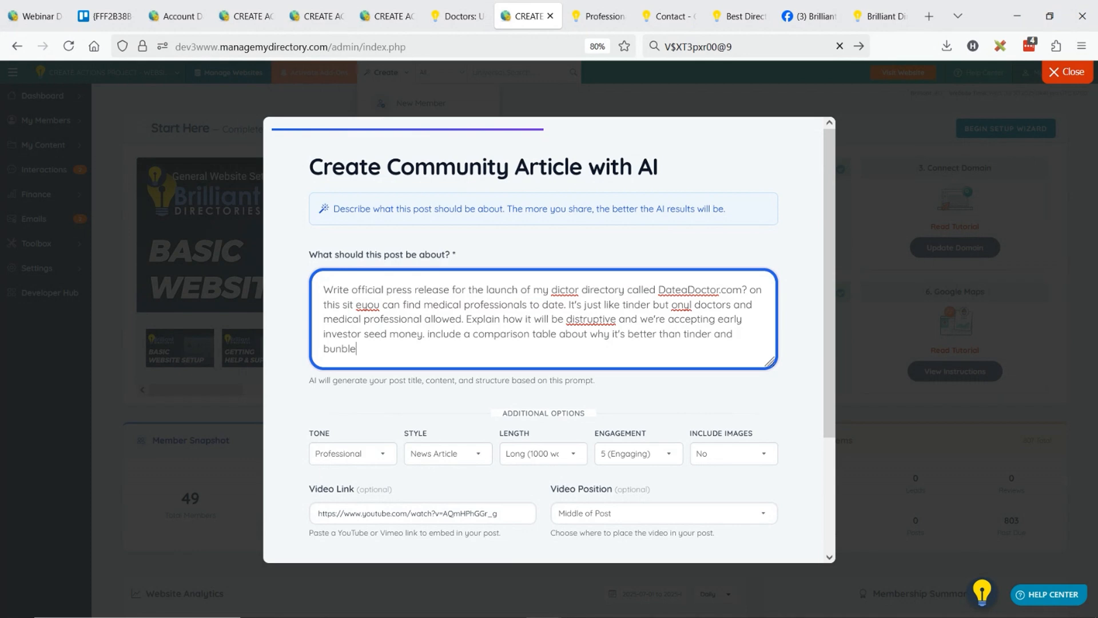
pyautogui.scroll(-3, 600, 446)
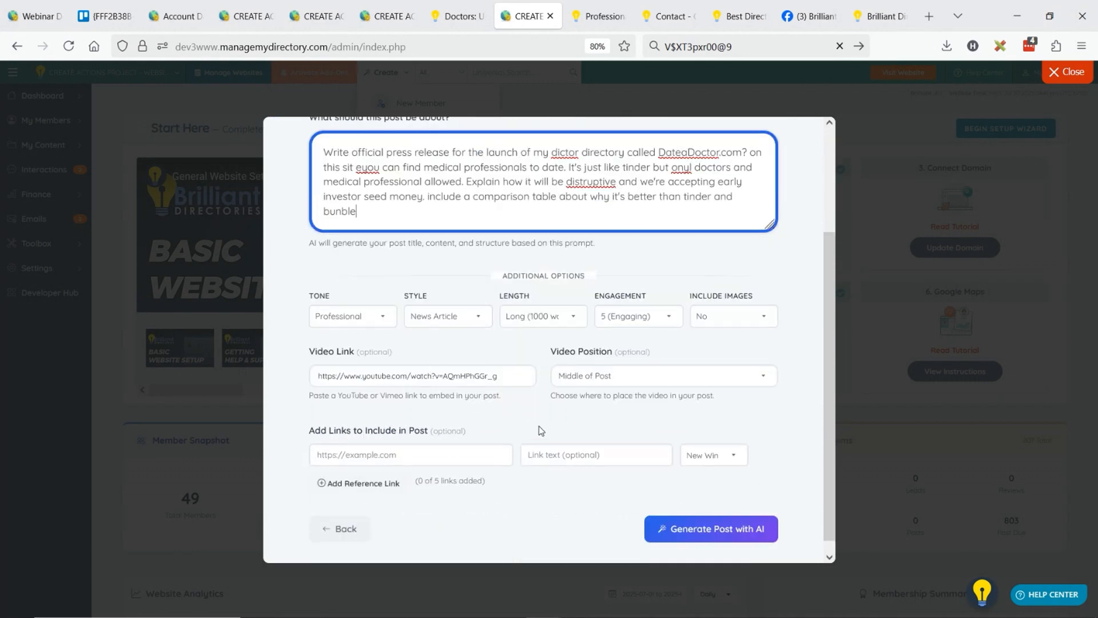
pyautogui.click(695, 518)
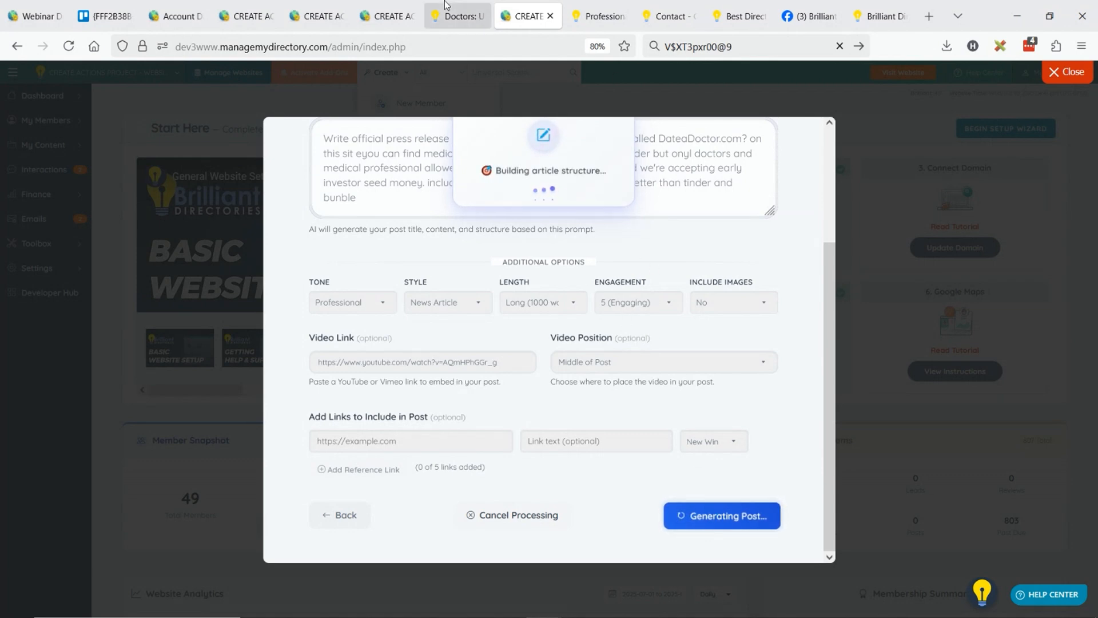
# From the finished Doctors post's wizard, start a new Classified post with the first listed member as author, using Generate with AI.
pyautogui.click(439, 21)
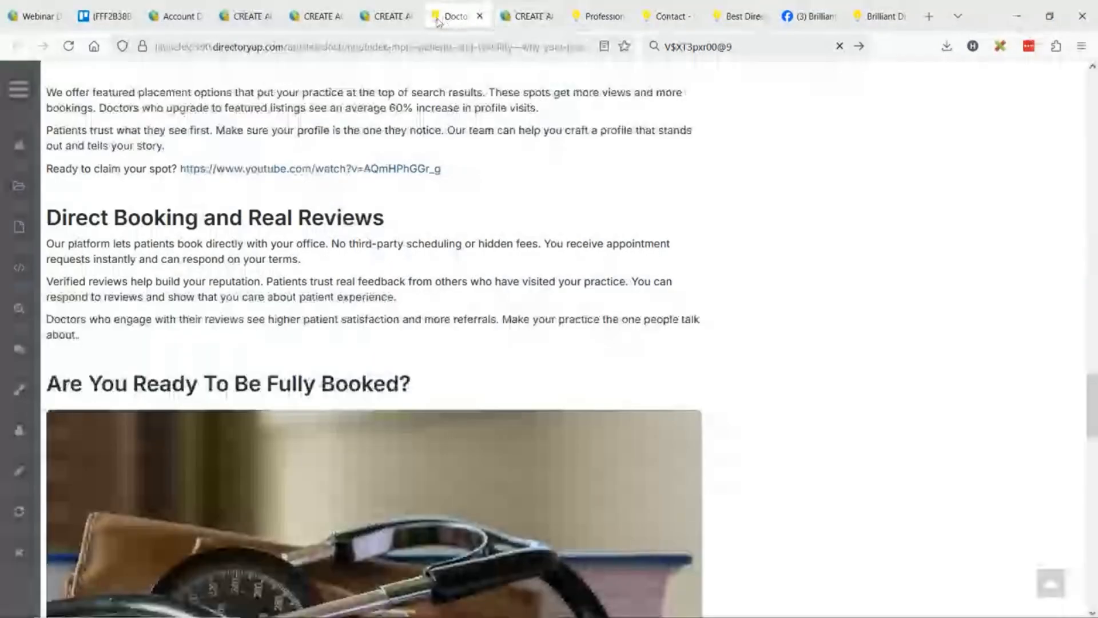
pyautogui.click(386, 17)
pyautogui.scroll(-3, 595, 366)
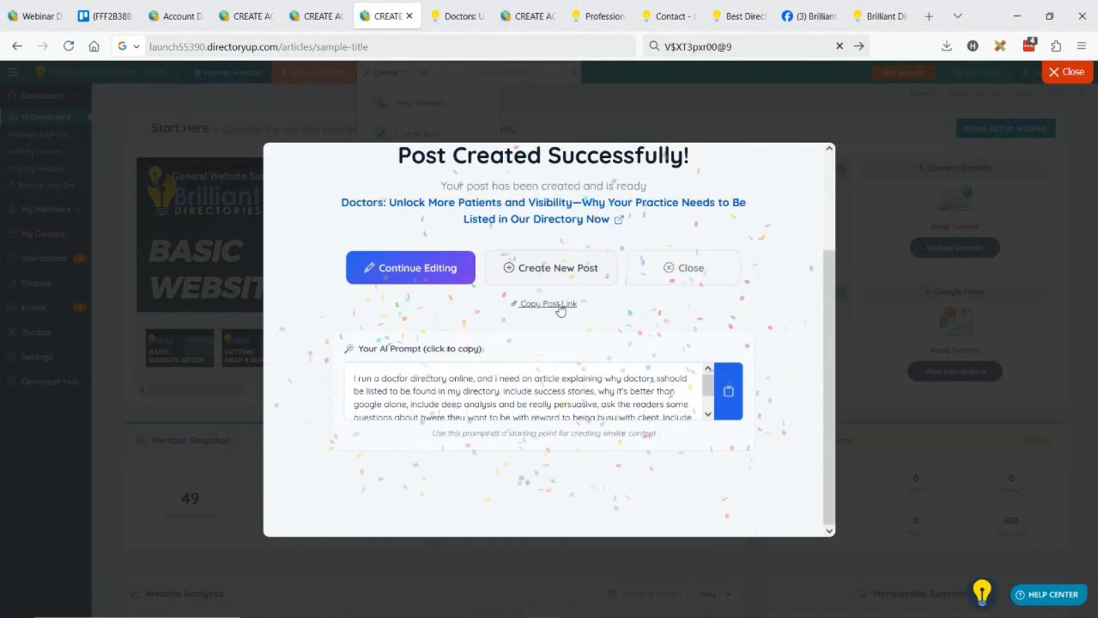
pyautogui.click(553, 272)
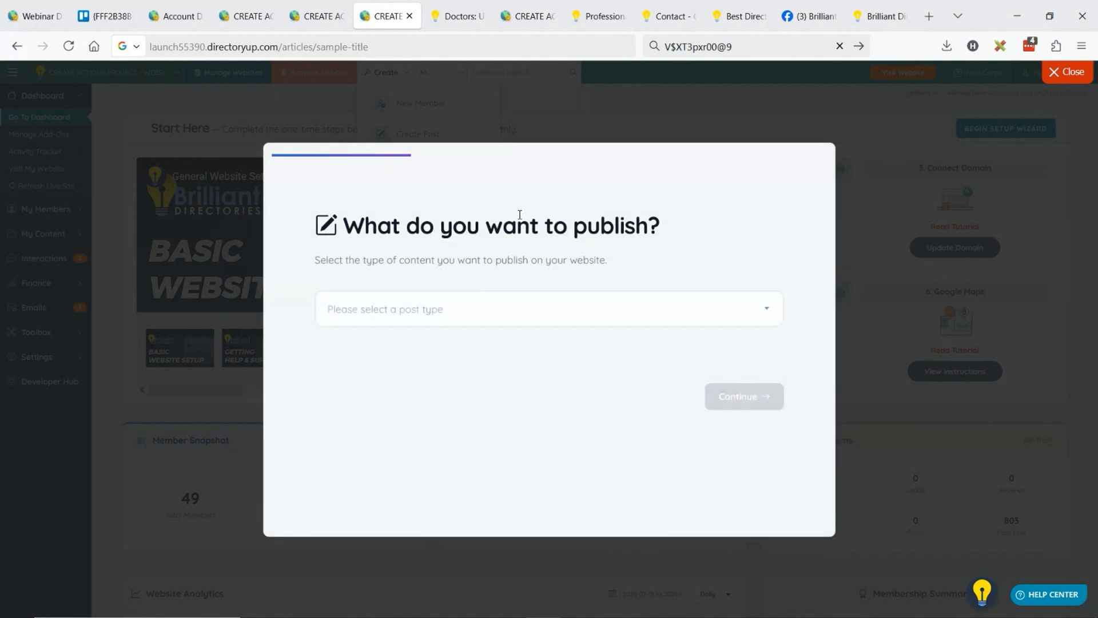
pyautogui.click(431, 311)
pyautogui.click(388, 372)
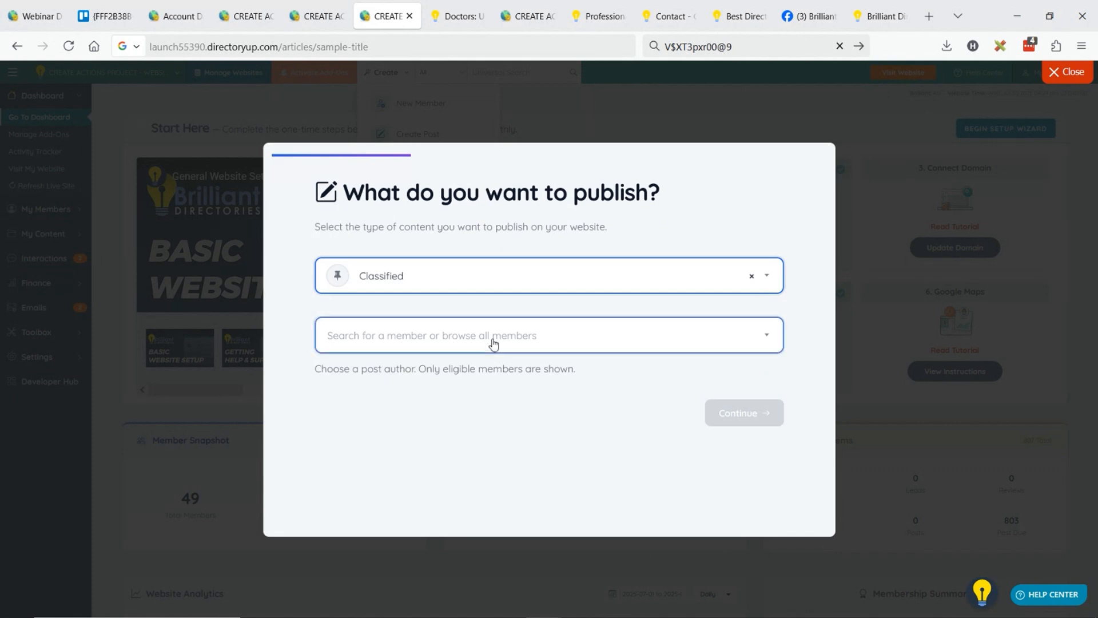
pyautogui.click(431, 347)
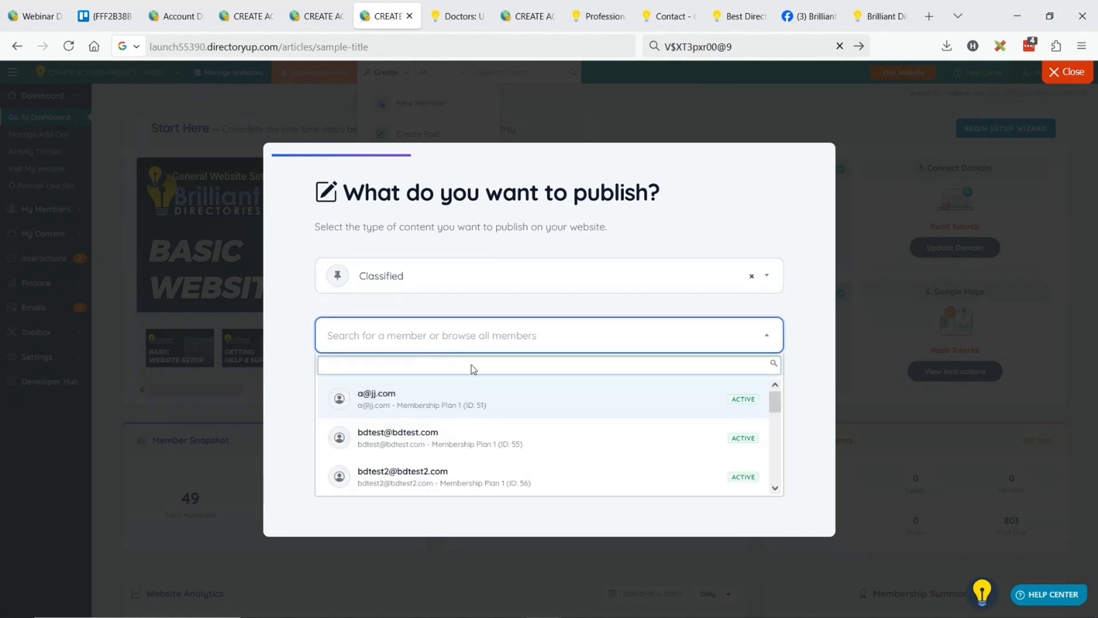
pyautogui.click(404, 397)
pyautogui.scroll(-1, 448, 393)
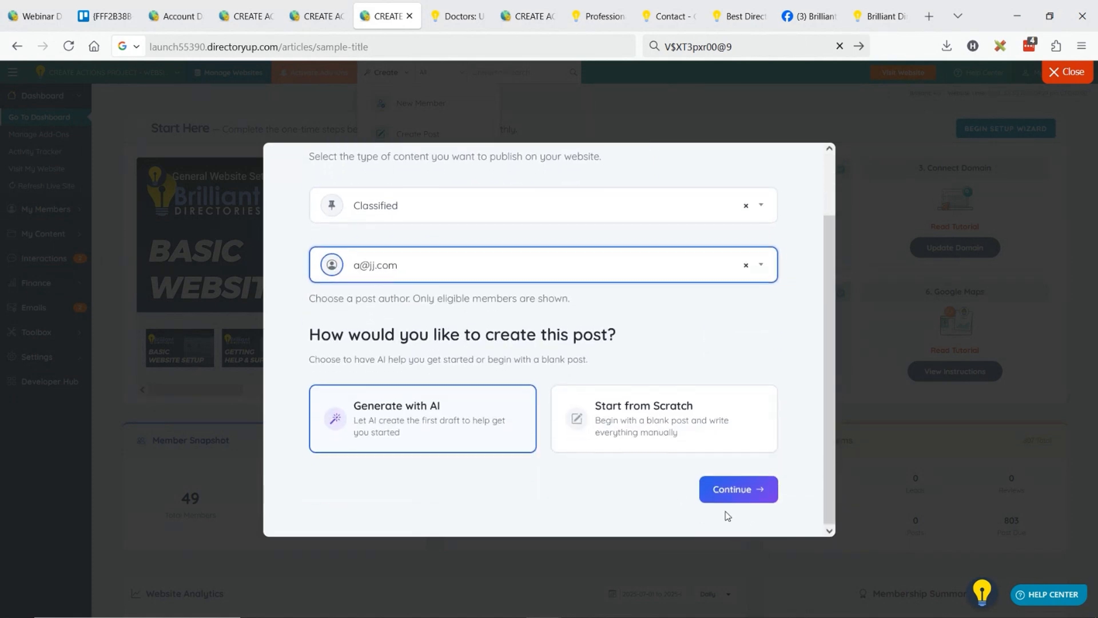
pyautogui.click(723, 486)
# Enter the classified's AI prompt "selling my air force ones from 90's. mint condition. Write it German".
pyautogui.click(474, 325)
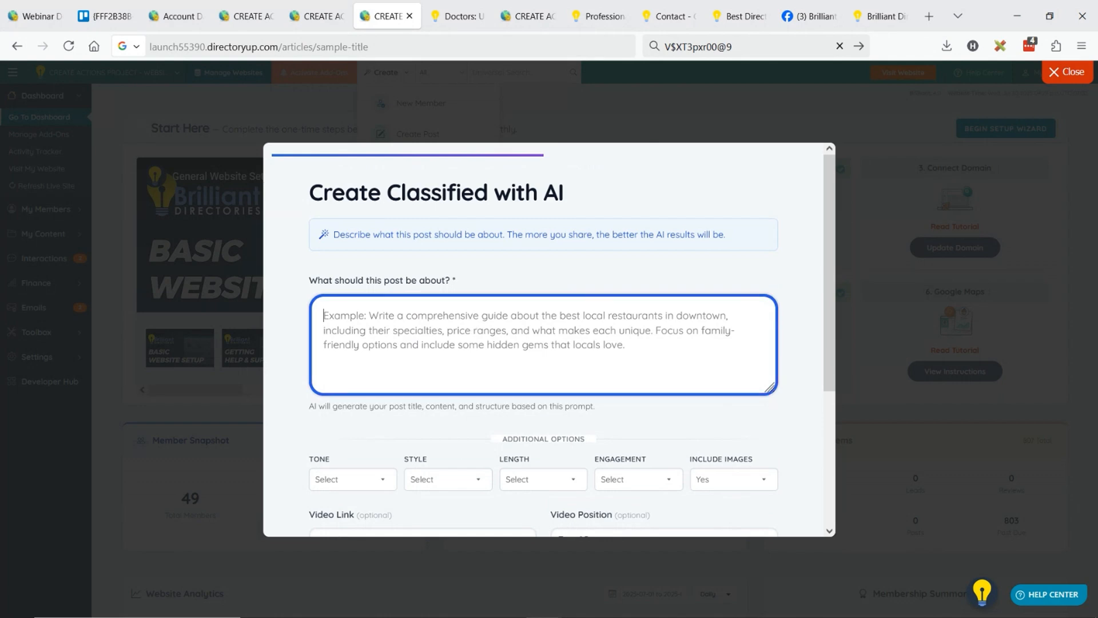
pyautogui.write('sellingmy air forc')
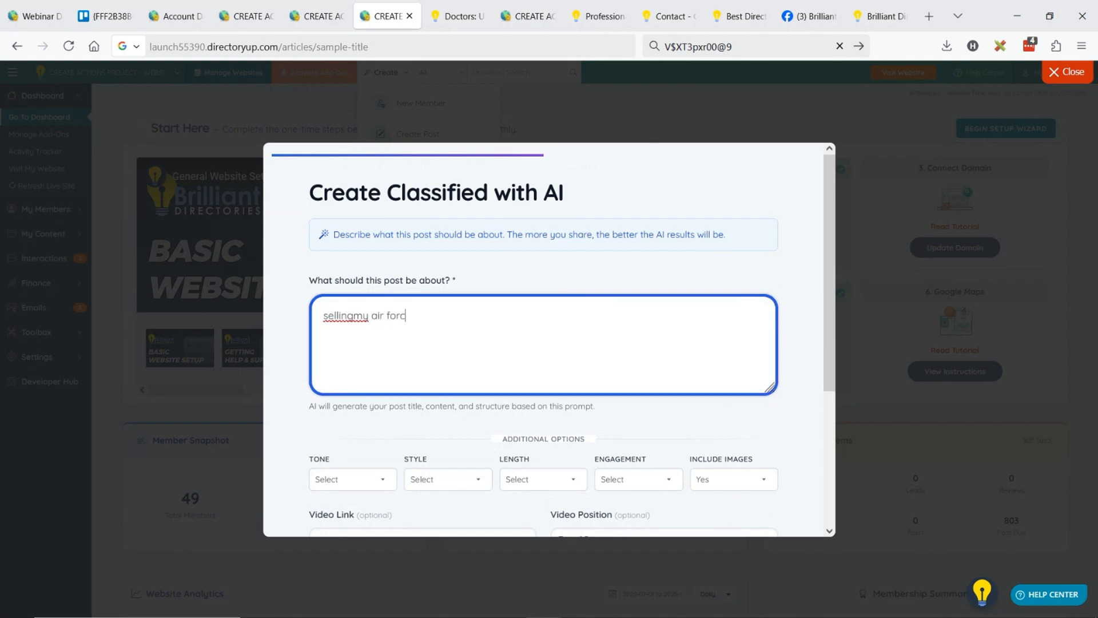
pyautogui.write('e ones')
pyautogui.click(468, 319)
pyautogui.write('from')
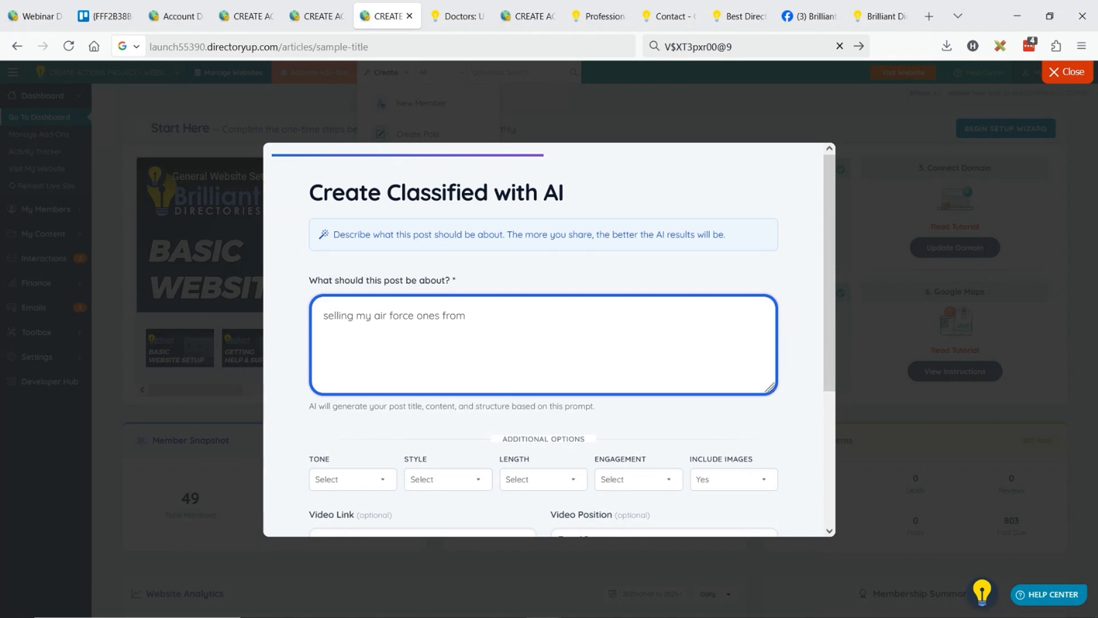
pyautogui.hotkey('ctrl', 'a')
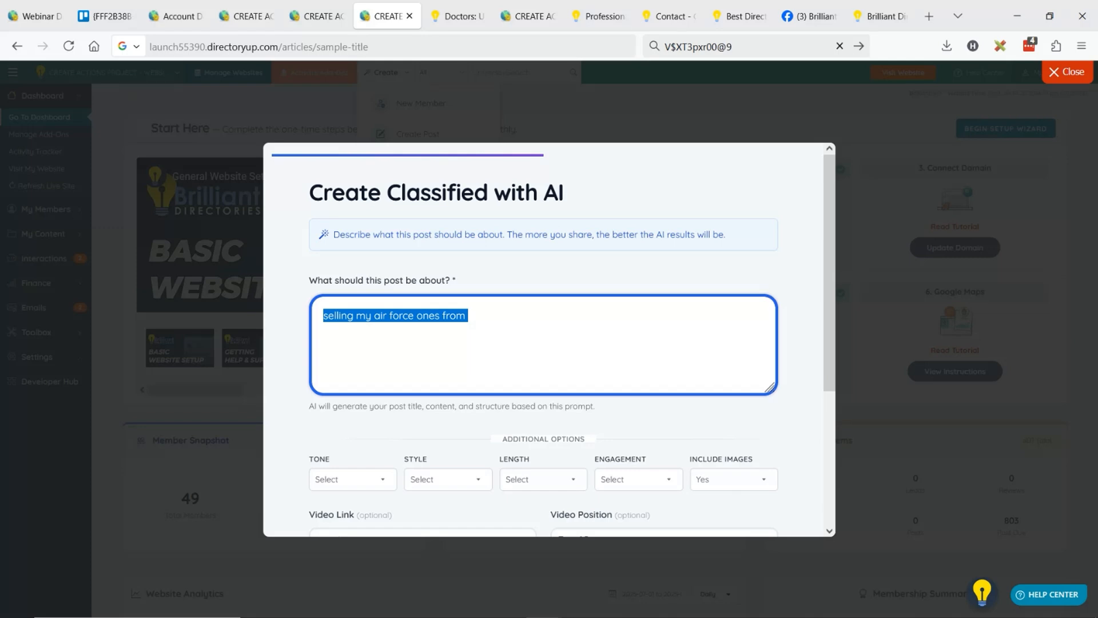
pyautogui.press('Right')
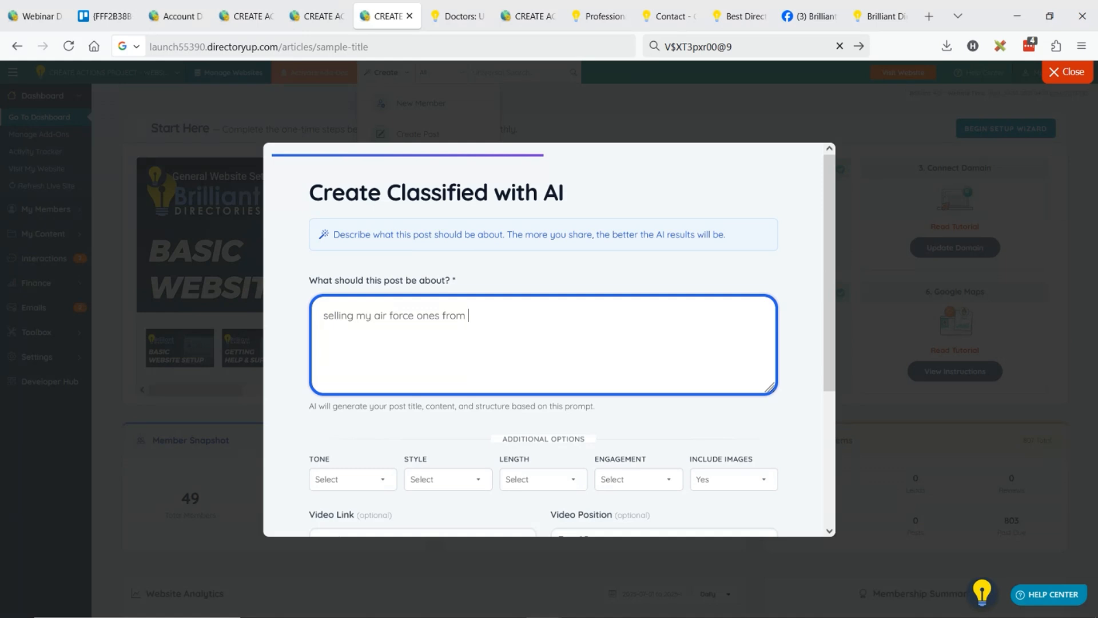
pyautogui.write("90's. mint condition. Writ")
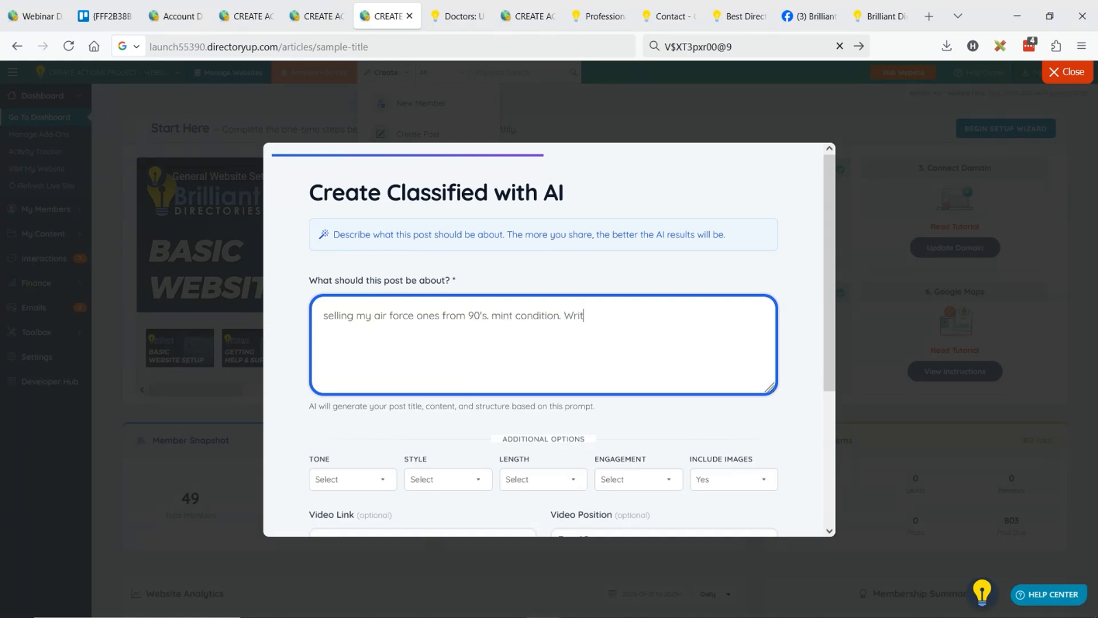
pyautogui.write('e it German')
# Extend the classified's prompt with ". keep it short, 3 paragraphs" and generate the post with AI.
pyautogui.scroll(-3, 455, 365)
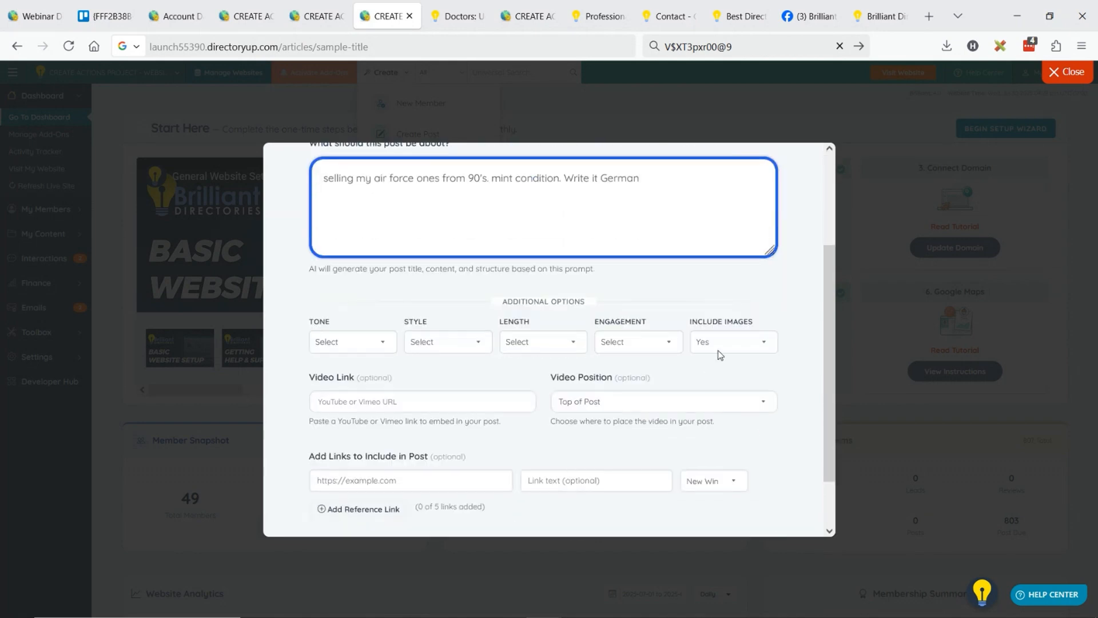
pyautogui.write('. keep it short, 3 paragprg')
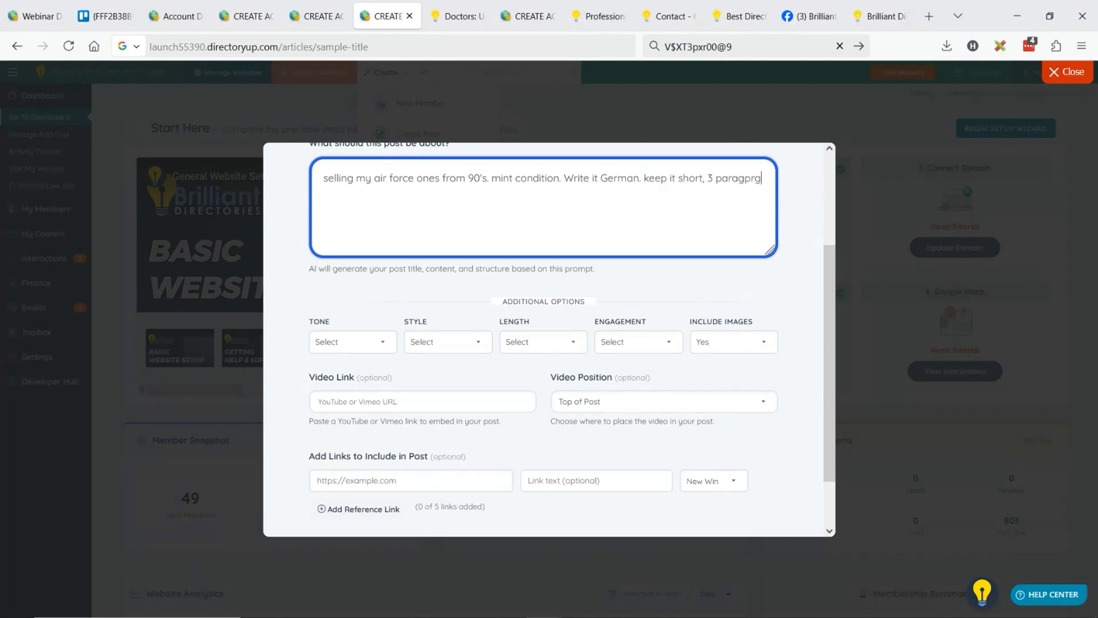
pyautogui.write('ahs')
pyautogui.doubleClick(341, 206)
pyautogui.write('paragraphs')
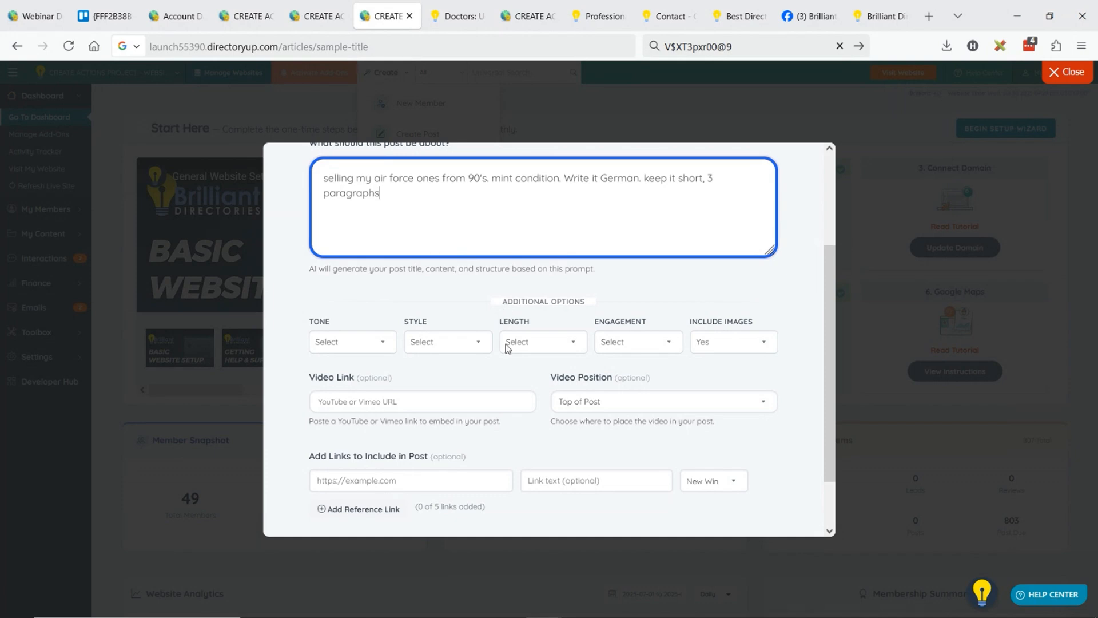
pyautogui.scroll(-2, 507, 348)
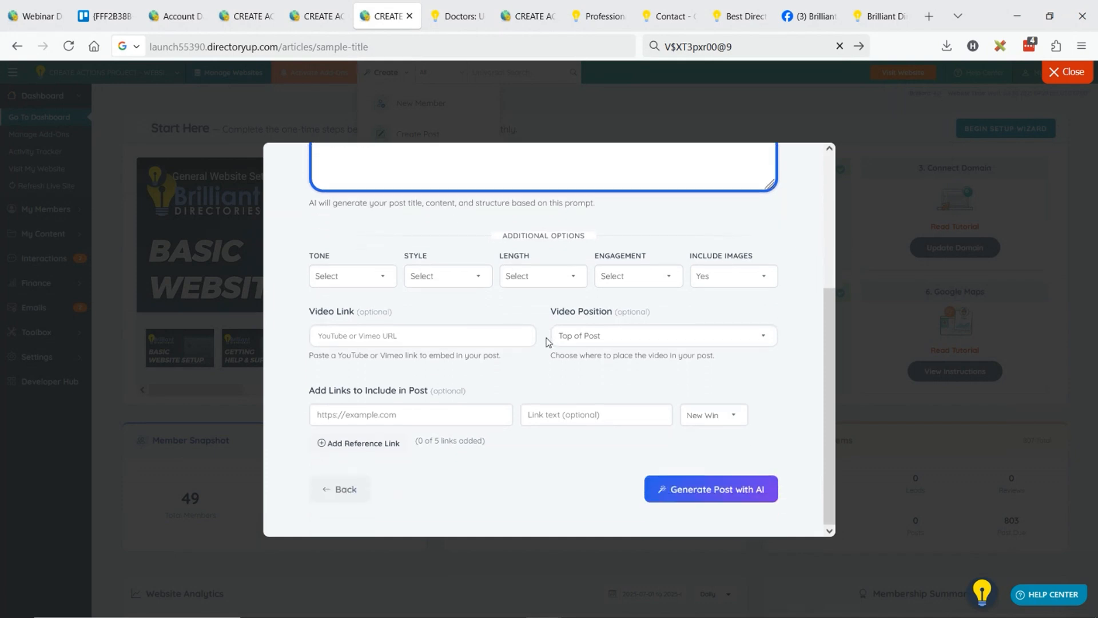
pyautogui.click(731, 491)
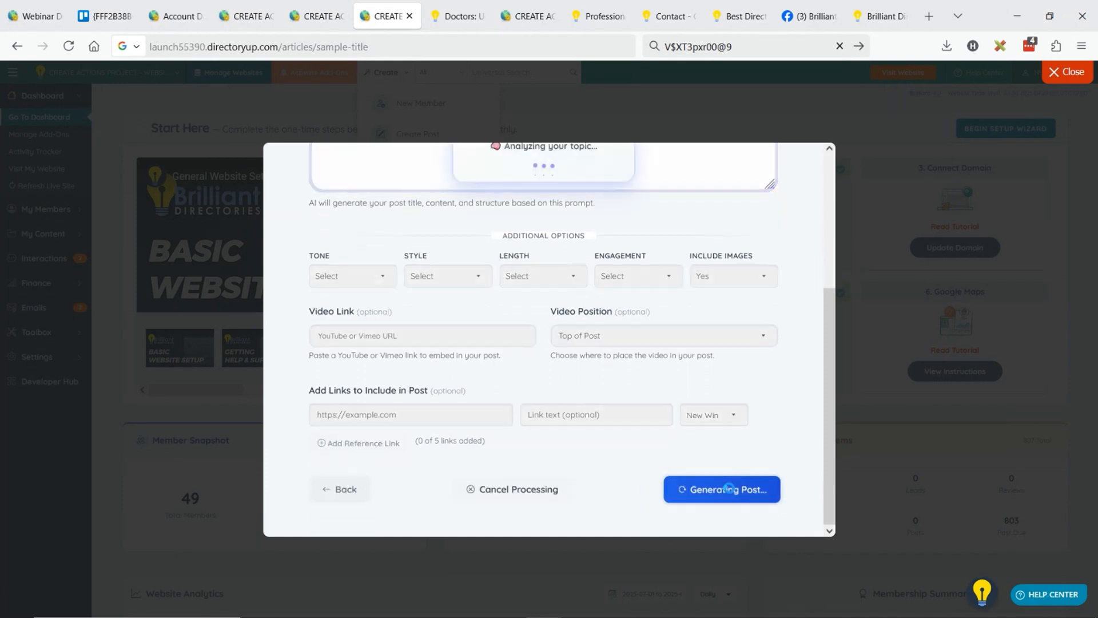
# Review the regenerated DateaDoctor.com press release, including its comparison with Tinder and Bumble, and create the post.
pyautogui.click(529, 16)
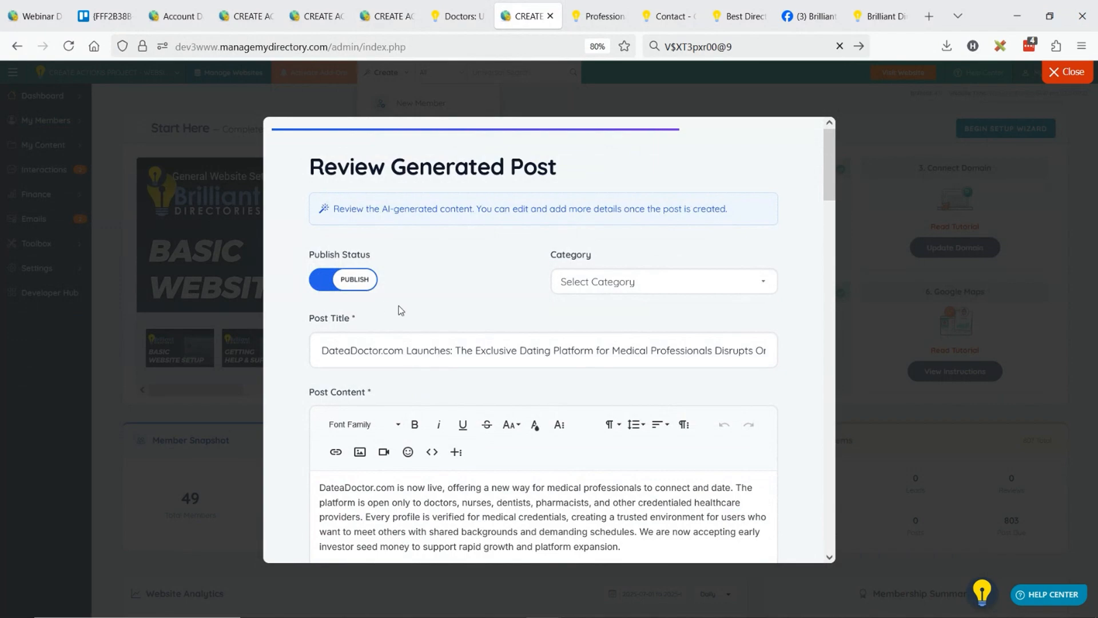
pyautogui.scroll(-15, 401, 309)
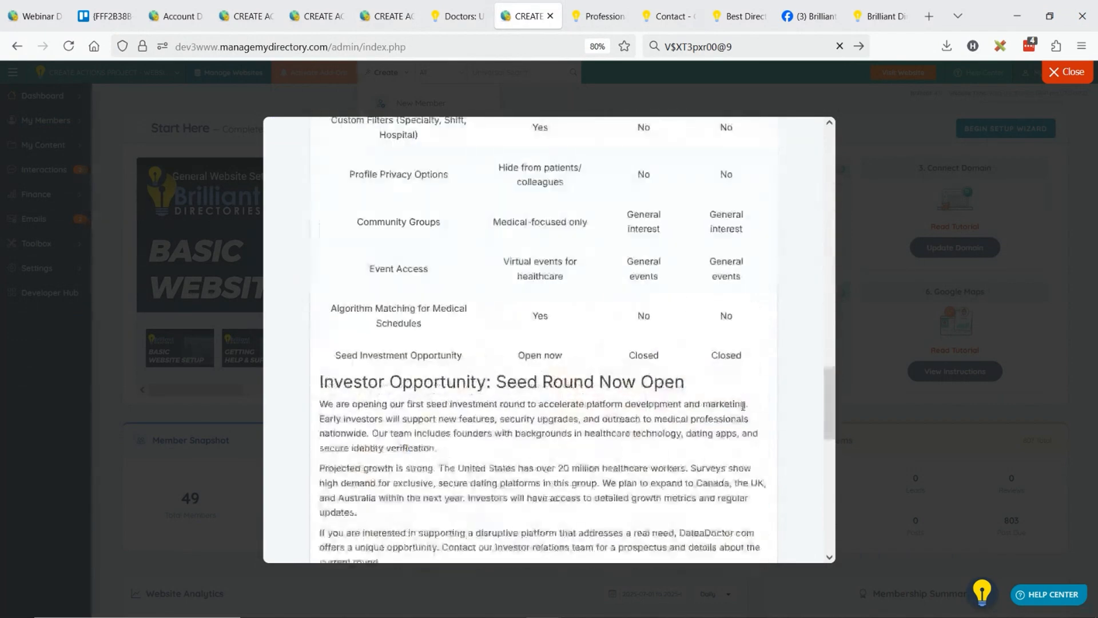
pyautogui.scroll(-3, 743, 406)
pyautogui.scroll(6, 602, 392)
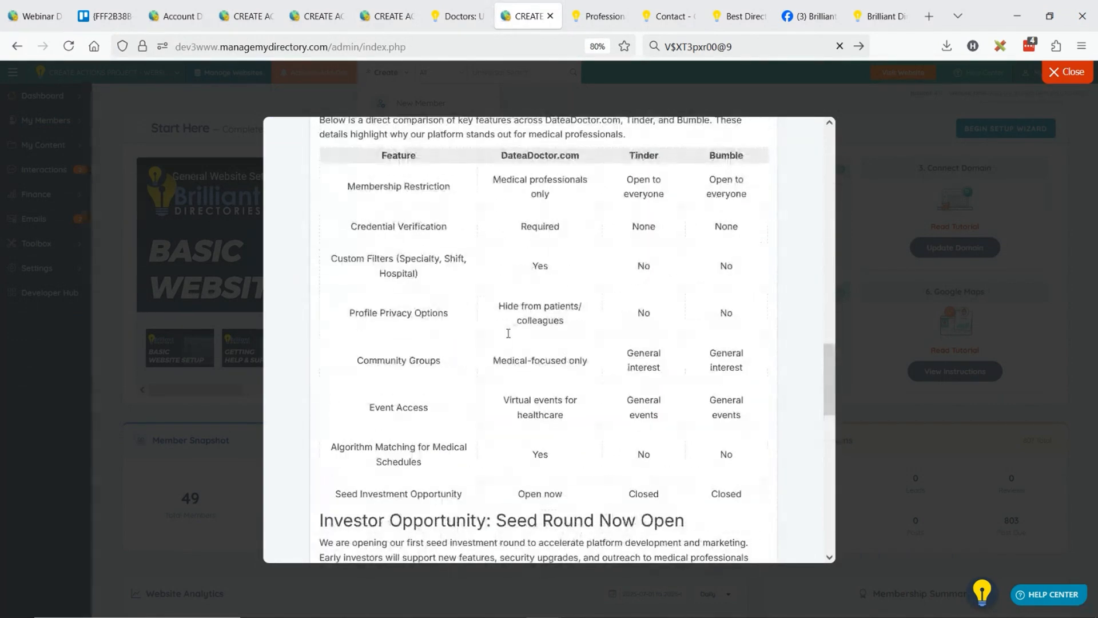
pyautogui.scroll(2, 508, 333)
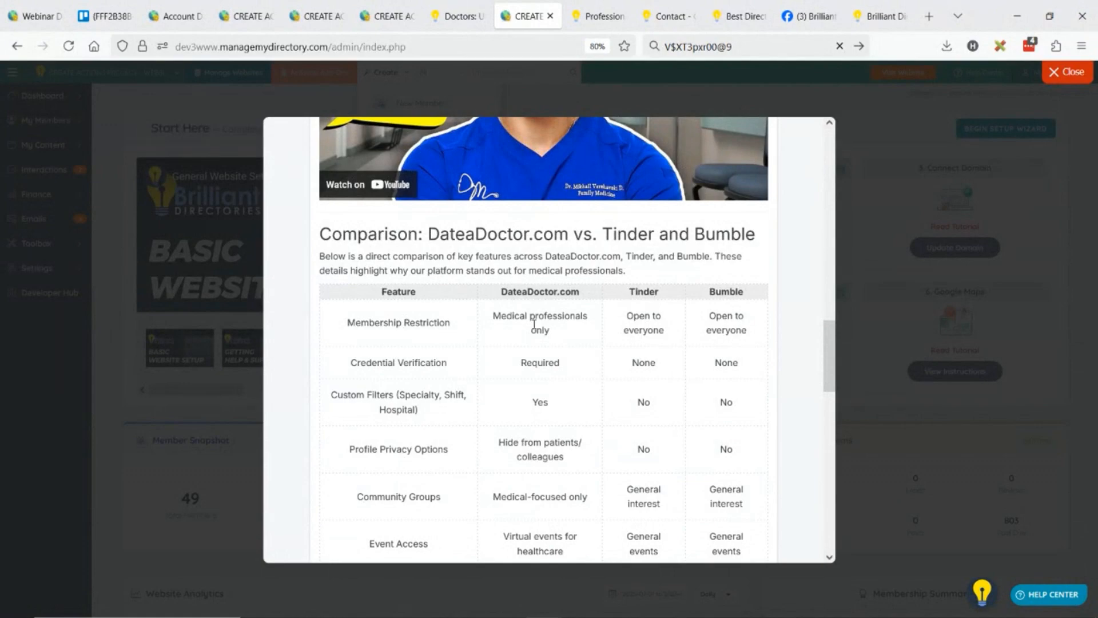
pyautogui.scroll(-2, 673, 344)
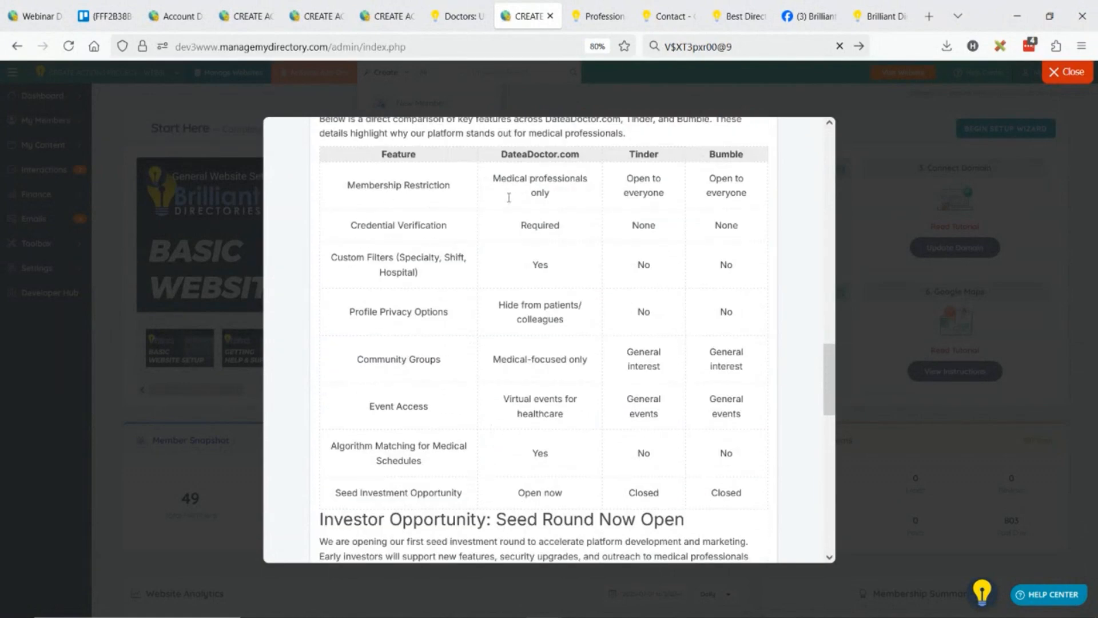
pyautogui.scroll(-8, 667, 311)
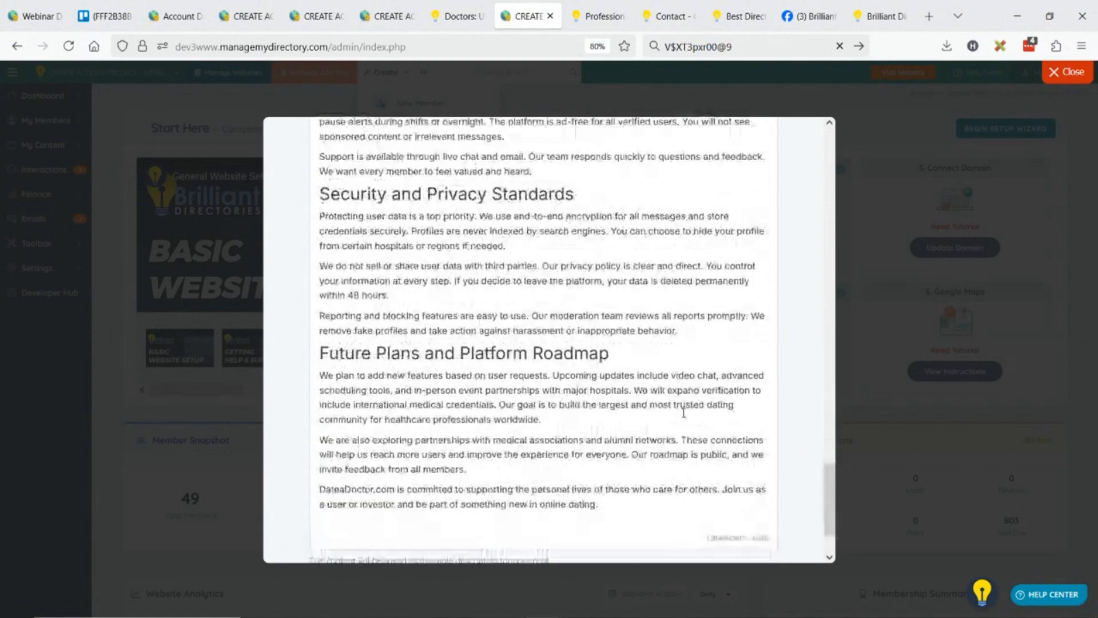
pyautogui.click(728, 516)
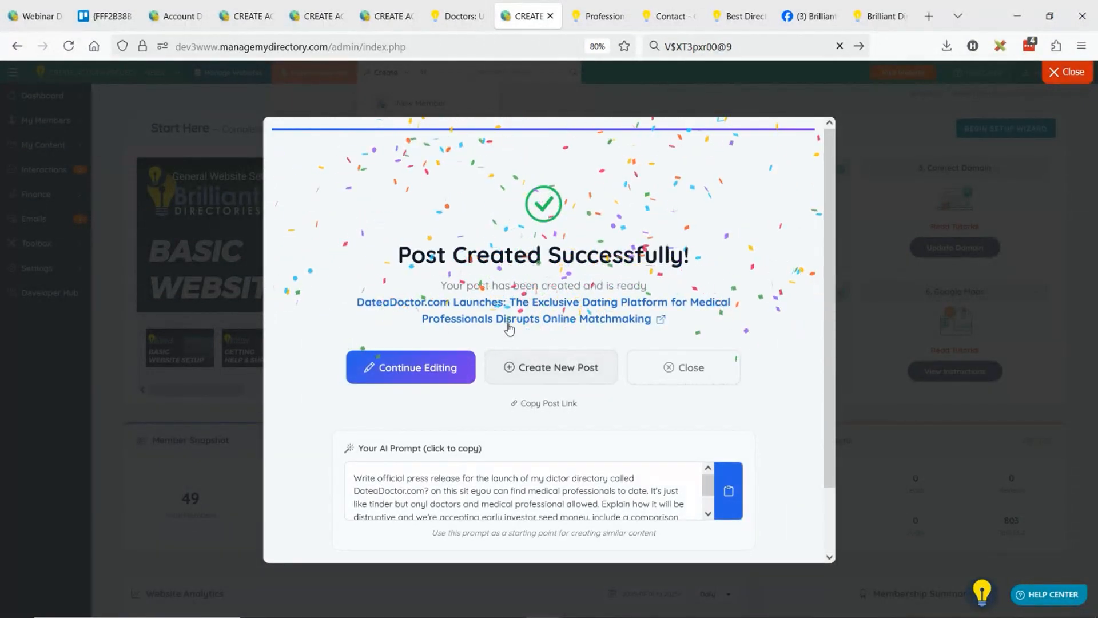
# Open the published DateaDoctor.com article and examine its Tinder and Bumble comparison table and the sections that follow.
pyautogui.click(508, 325)
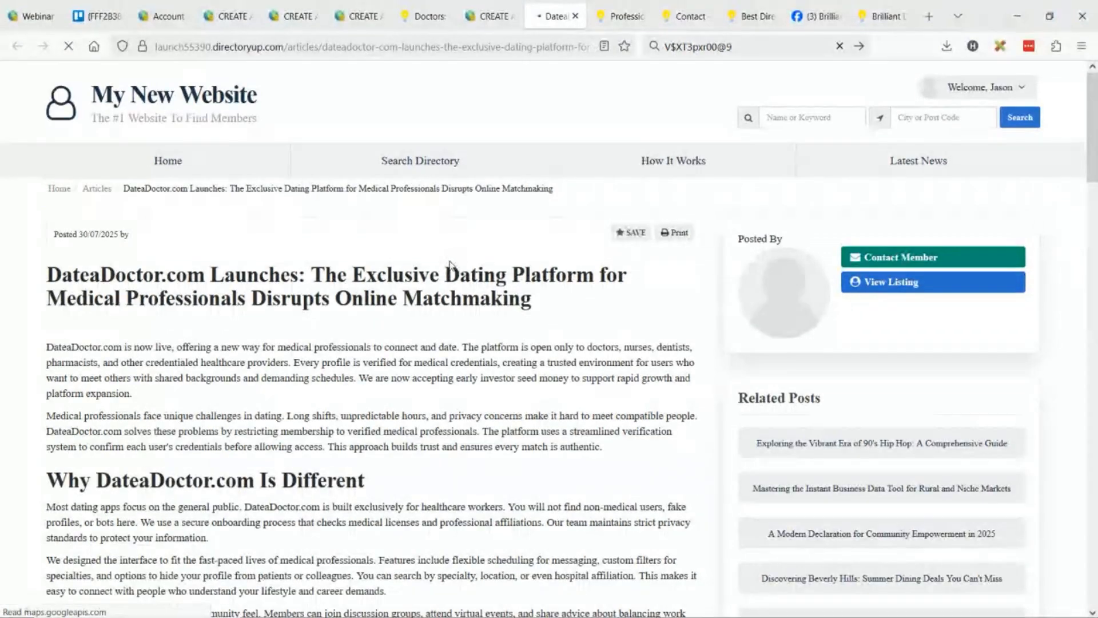
pyautogui.click(20, 558)
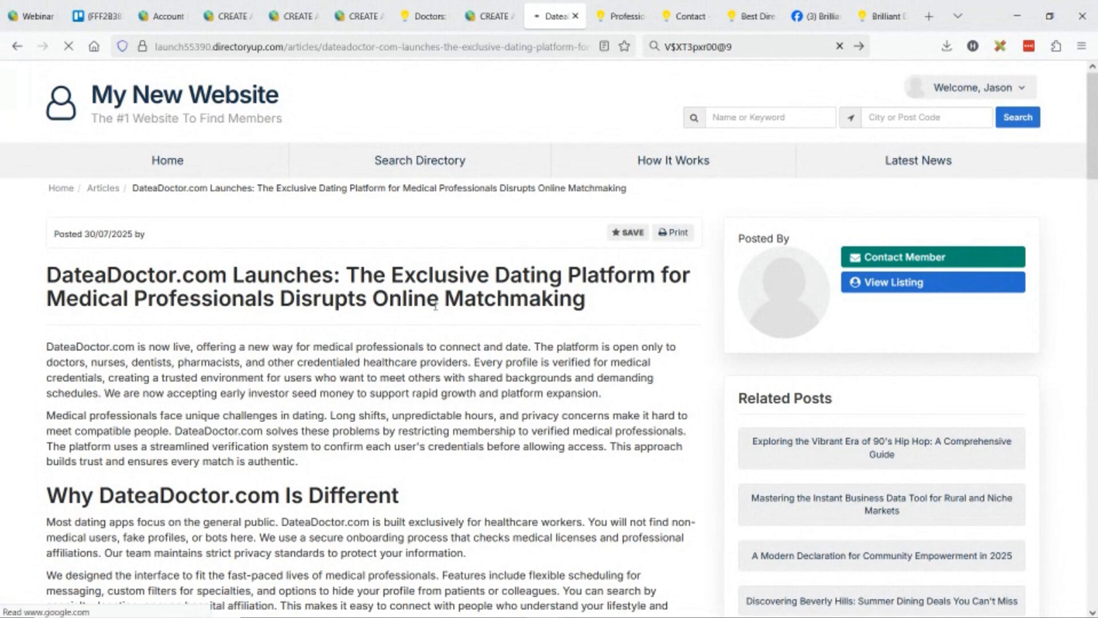
pyautogui.scroll(-3, 366, 274)
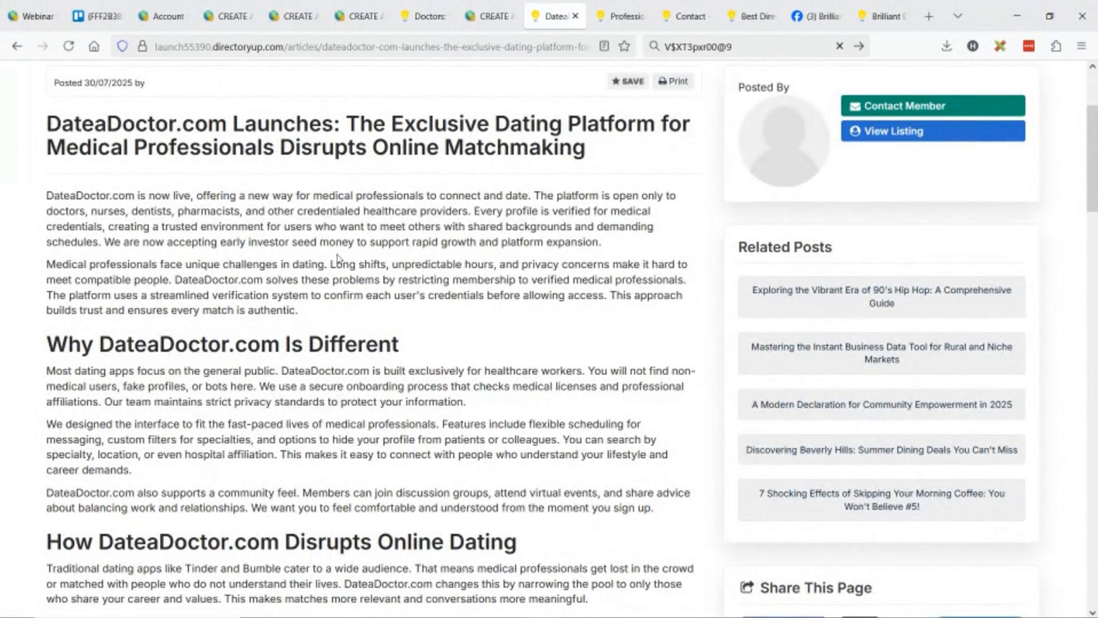
pyautogui.scroll(-10, 372, 259)
pyautogui.scroll(-5, 186, 292)
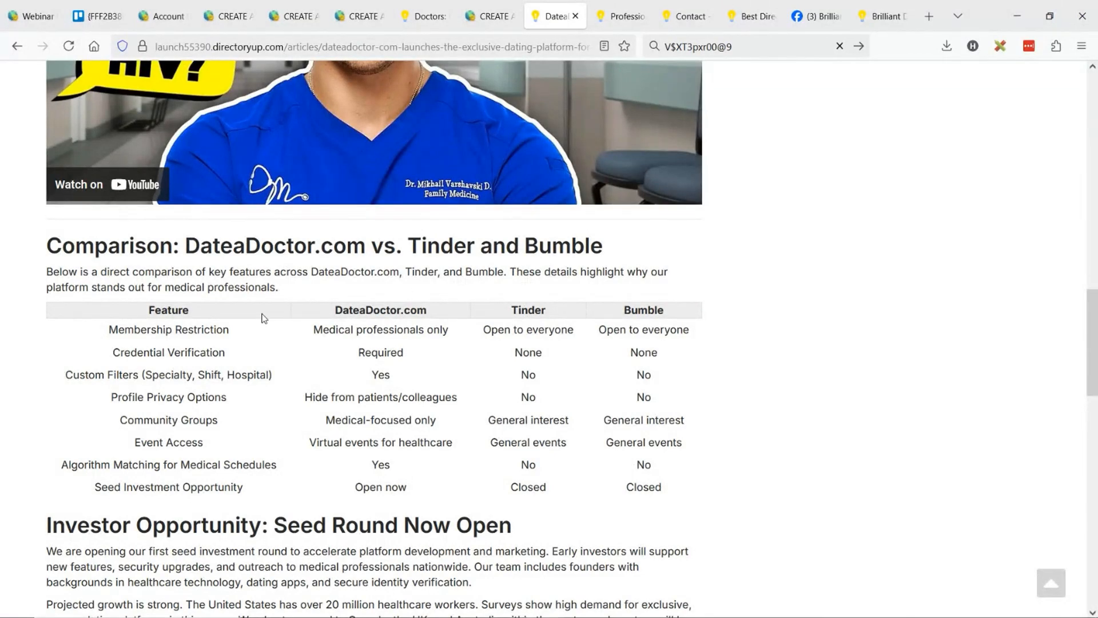
pyautogui.doubleClick(362, 352)
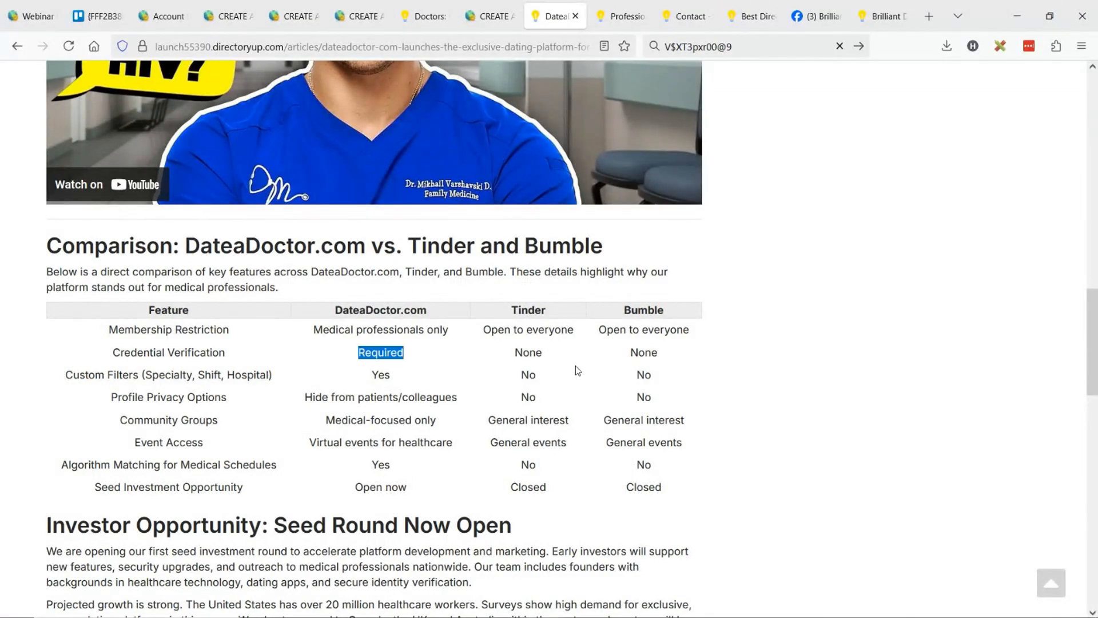
pyautogui.doubleClick(532, 352)
pyautogui.click(528, 371)
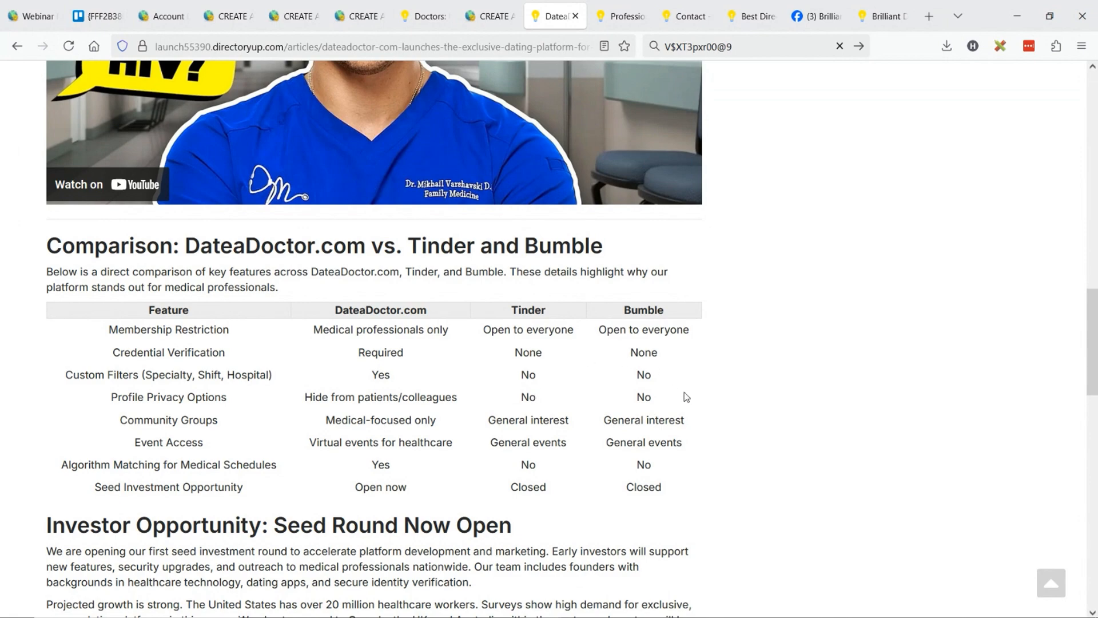
pyautogui.moveTo(313, 332); pyautogui.dragTo(450, 480)
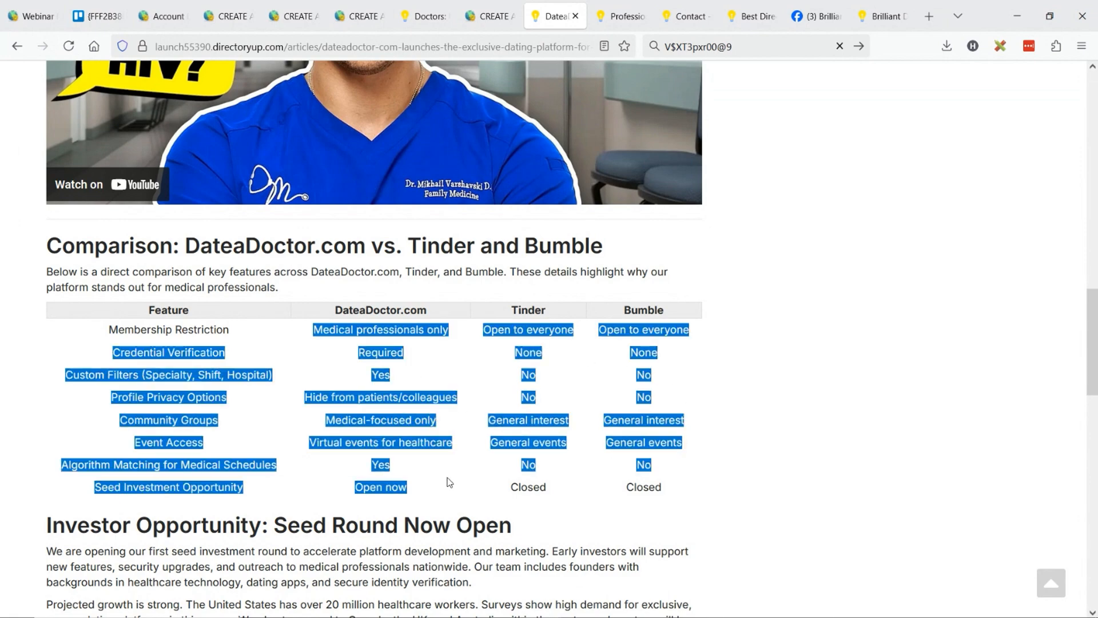
pyautogui.click(423, 402)
pyautogui.scroll(-3, 423, 352)
pyautogui.scroll(-8, 423, 352)
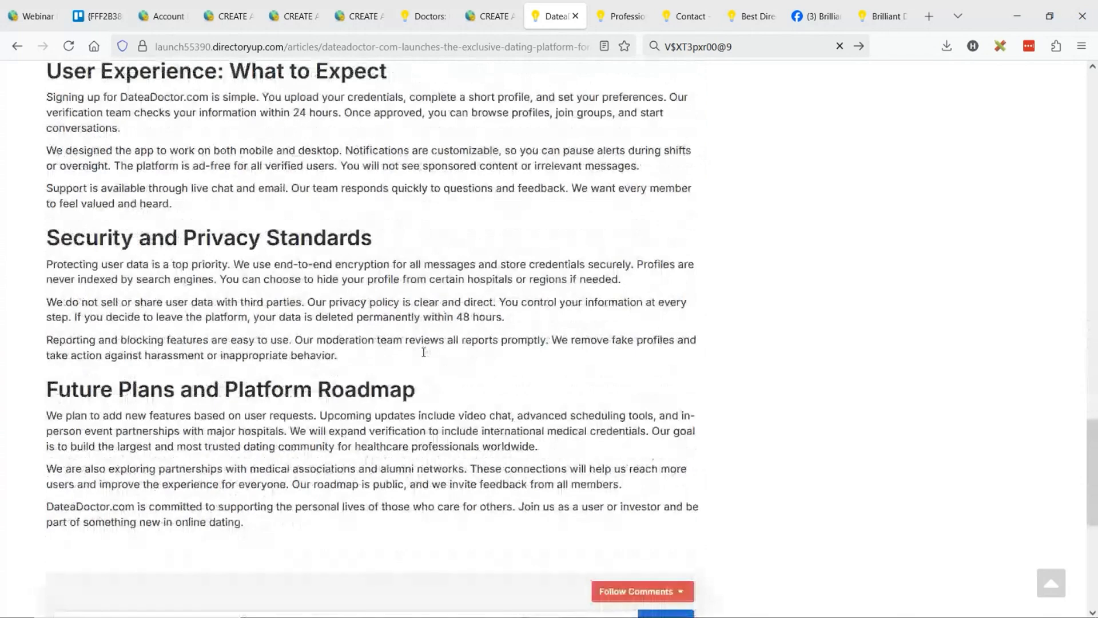
pyautogui.scroll(-2, 424, 352)
# Copy the DateaDoctor.com post's link from its finished wizard and return to the generated German classified.
pyautogui.click(489, 16)
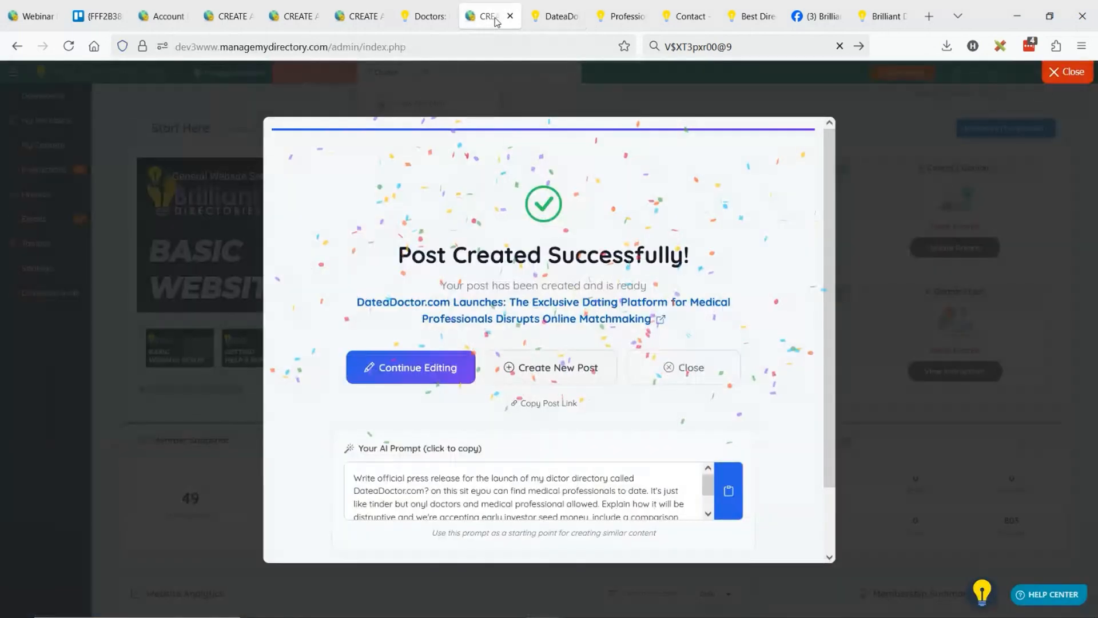
pyautogui.click(527, 404)
pyautogui.click(359, 16)
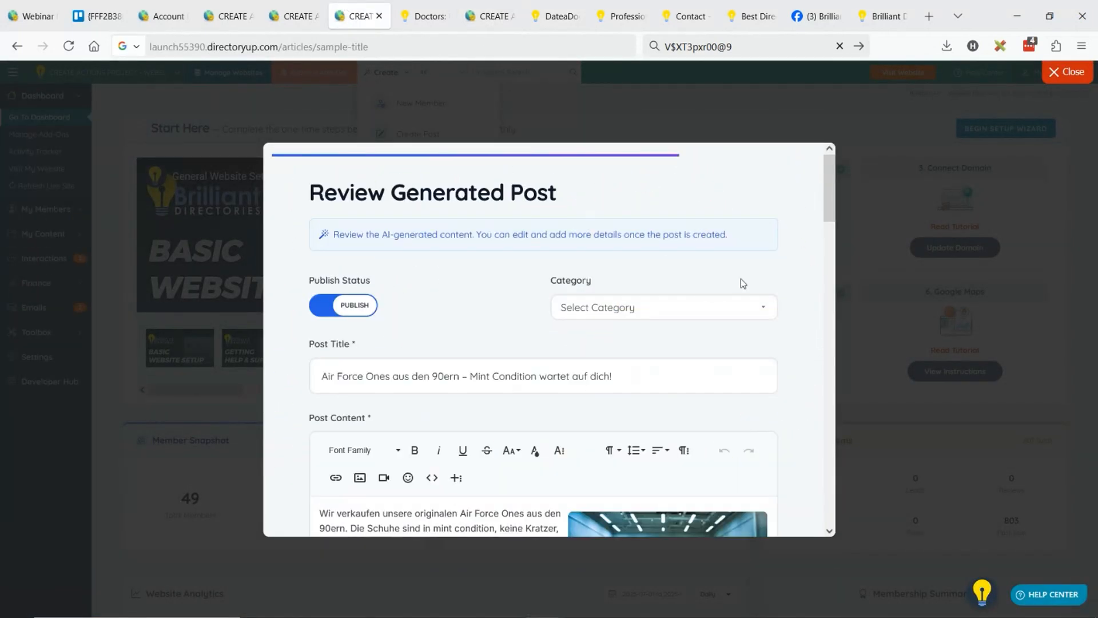
# Examine the German Air Force Ones classified, checking its text, section headings and inserted images down to the end.
pyautogui.scroll(-3, 503, 217)
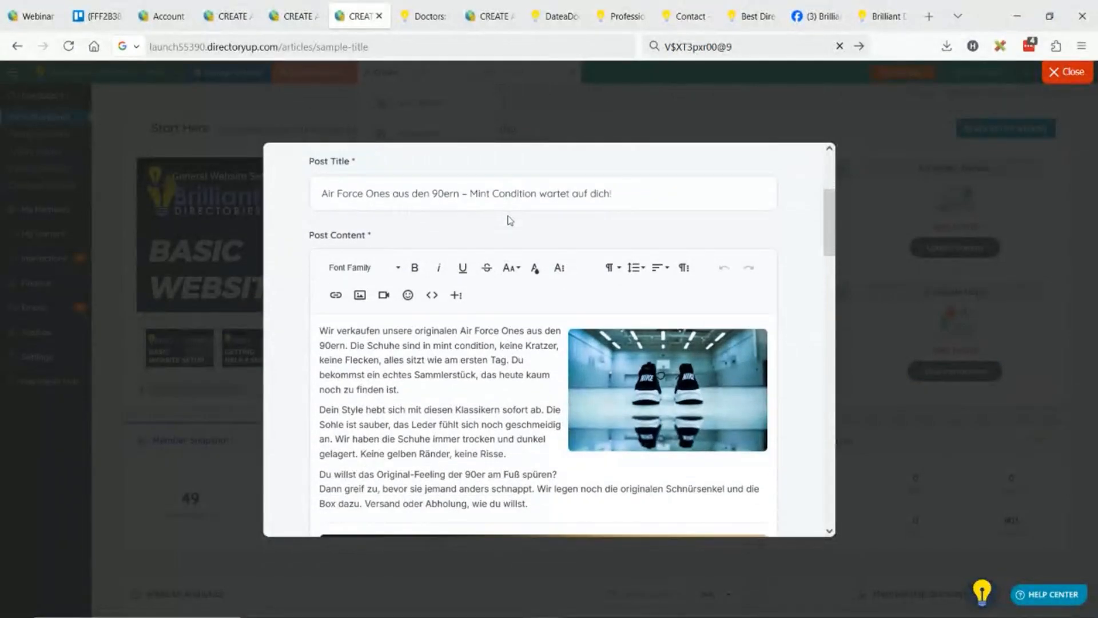
pyautogui.scroll(-2, 503, 229)
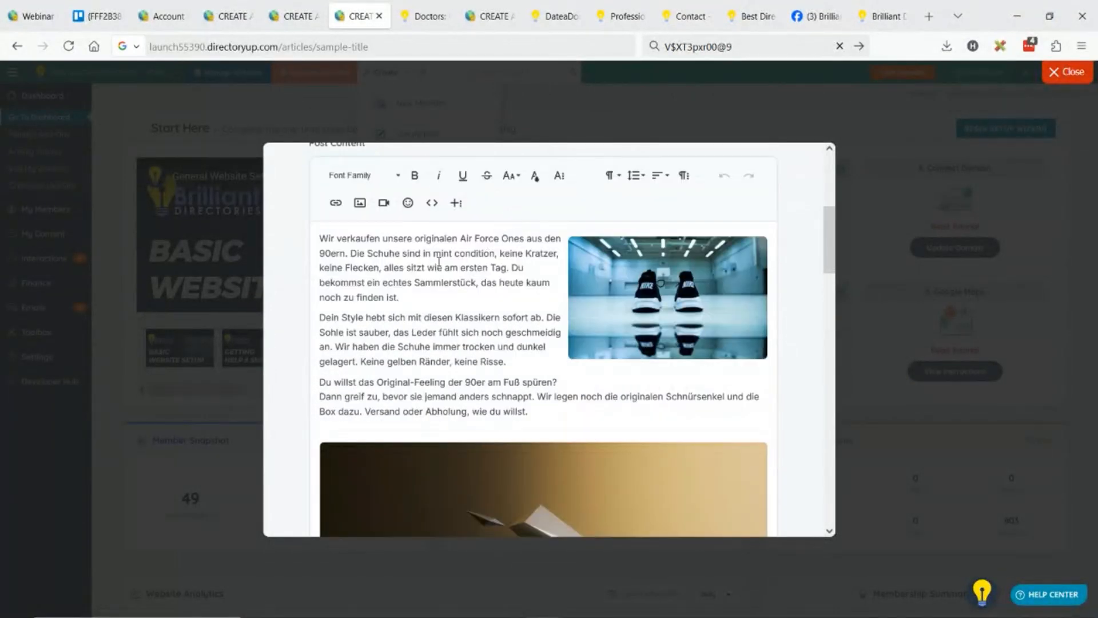
pyautogui.scroll(-8, 452, 263)
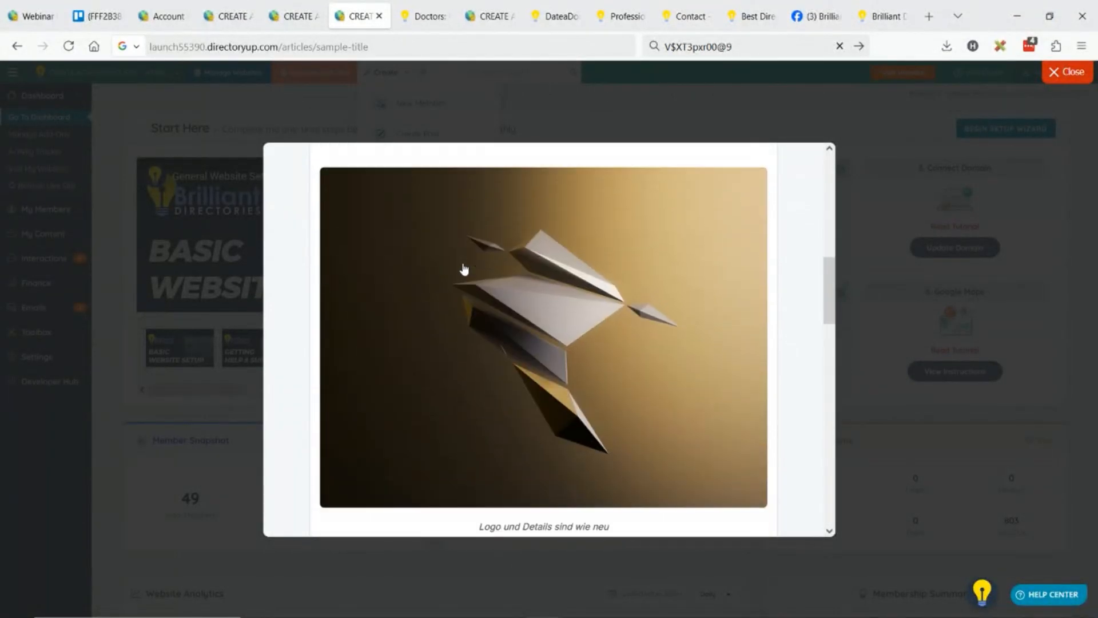
pyautogui.scroll(-10, 464, 262)
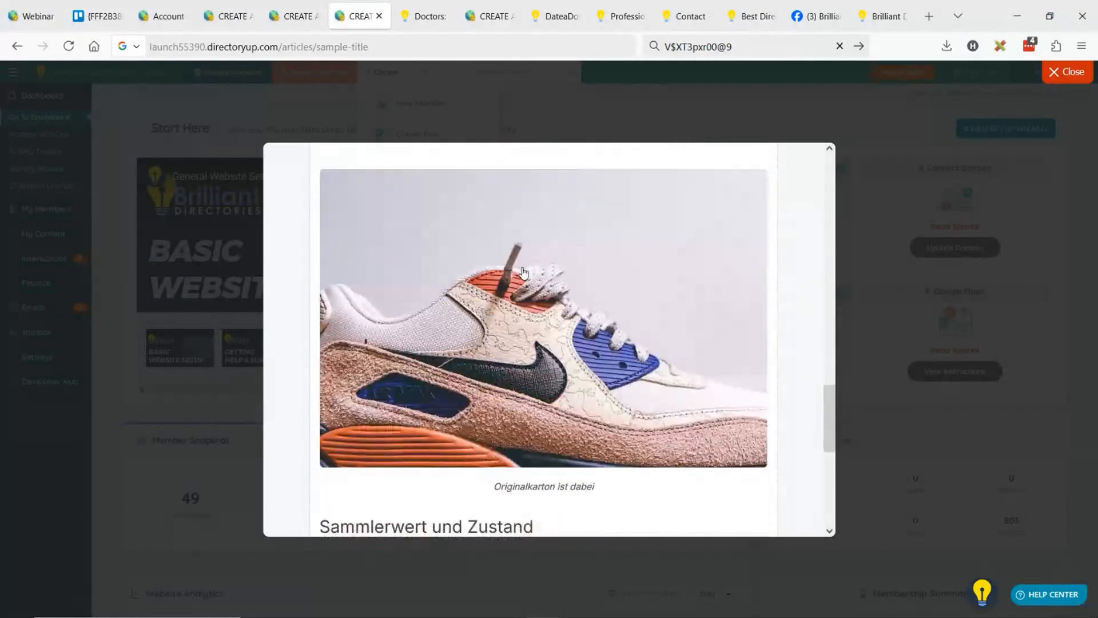
pyautogui.scroll(-4, 523, 275)
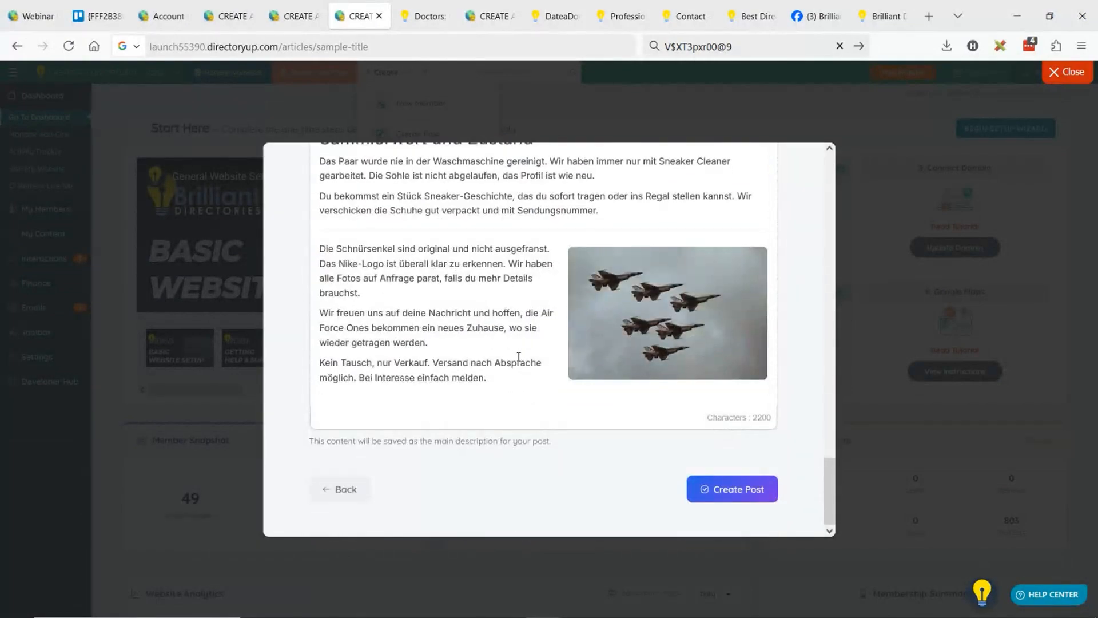
pyautogui.scroll(7, 523, 364)
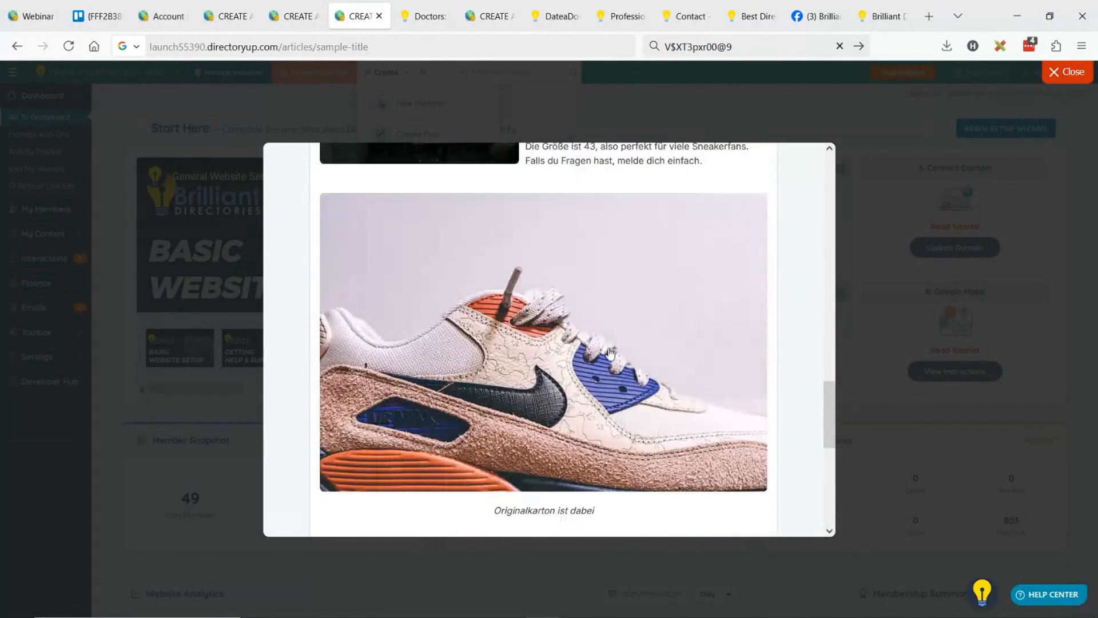
pyautogui.scroll(5, 531, 337)
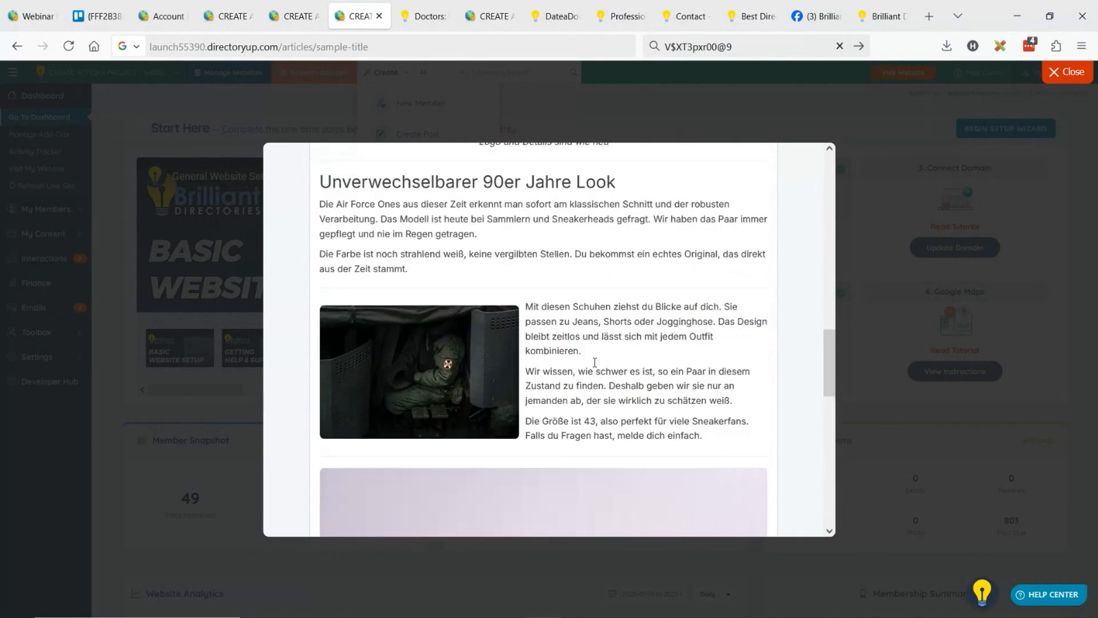
pyautogui.scroll(-10, 506, 326)
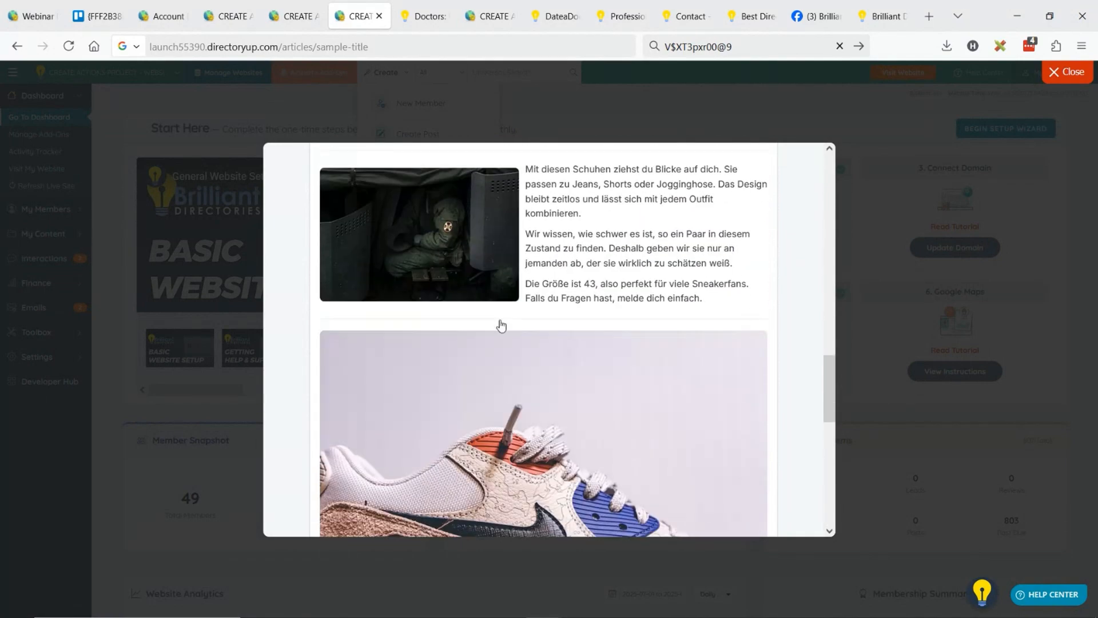
pyautogui.scroll(-2, 499, 318)
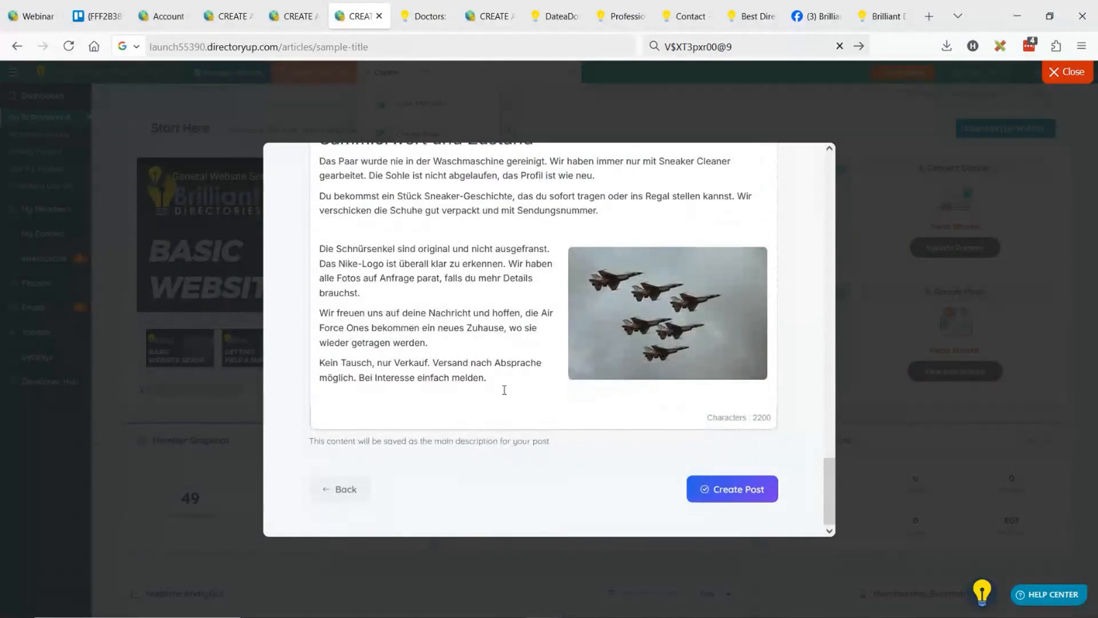
# Delete all classified content after the opening three paragraphs, keeping only that text and its first sneaker image.
pyautogui.click(498, 373)
pyautogui.scroll(5, 497, 354)
pyautogui.scroll(12, 495, 324)
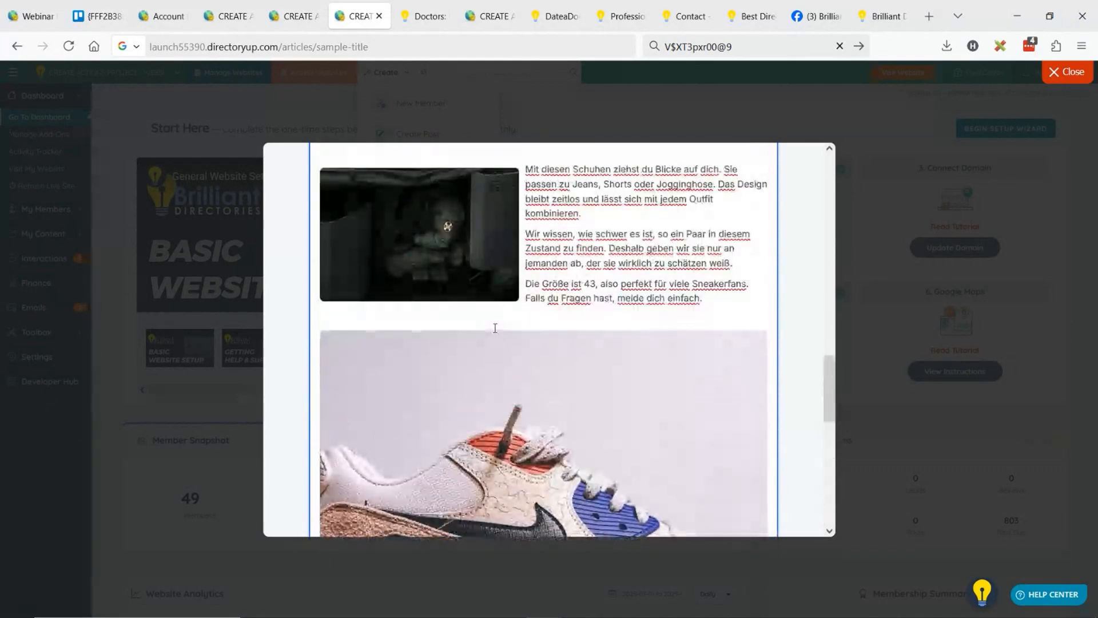
pyautogui.scroll(3, 504, 321)
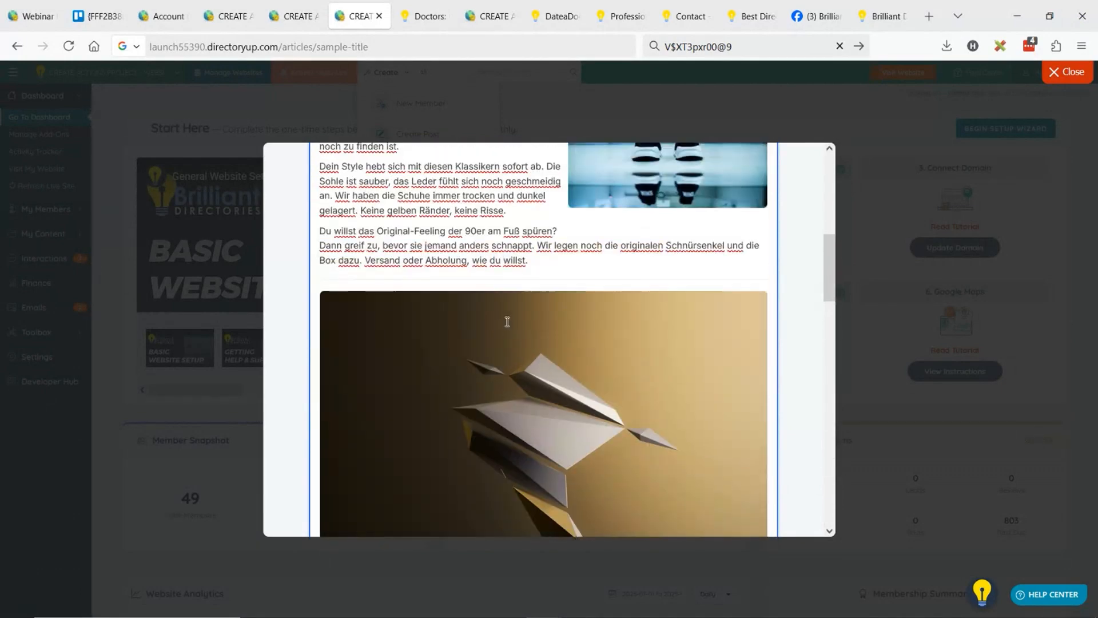
pyautogui.scroll(3, 545, 305)
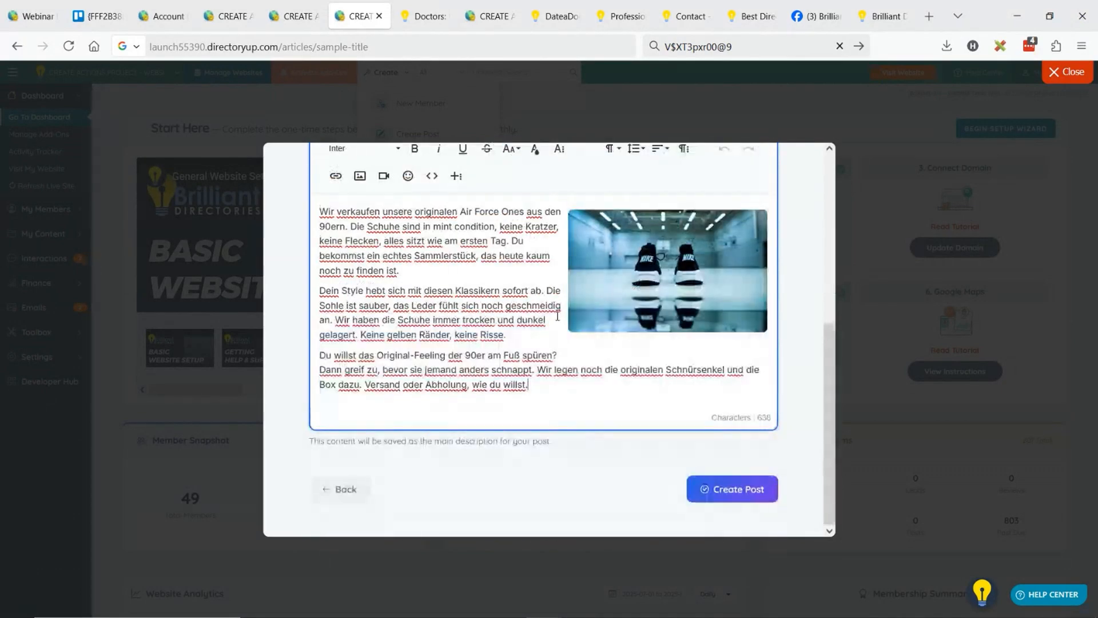
pyautogui.scroll(5, 550, 343)
pyautogui.scroll(2, 550, 365)
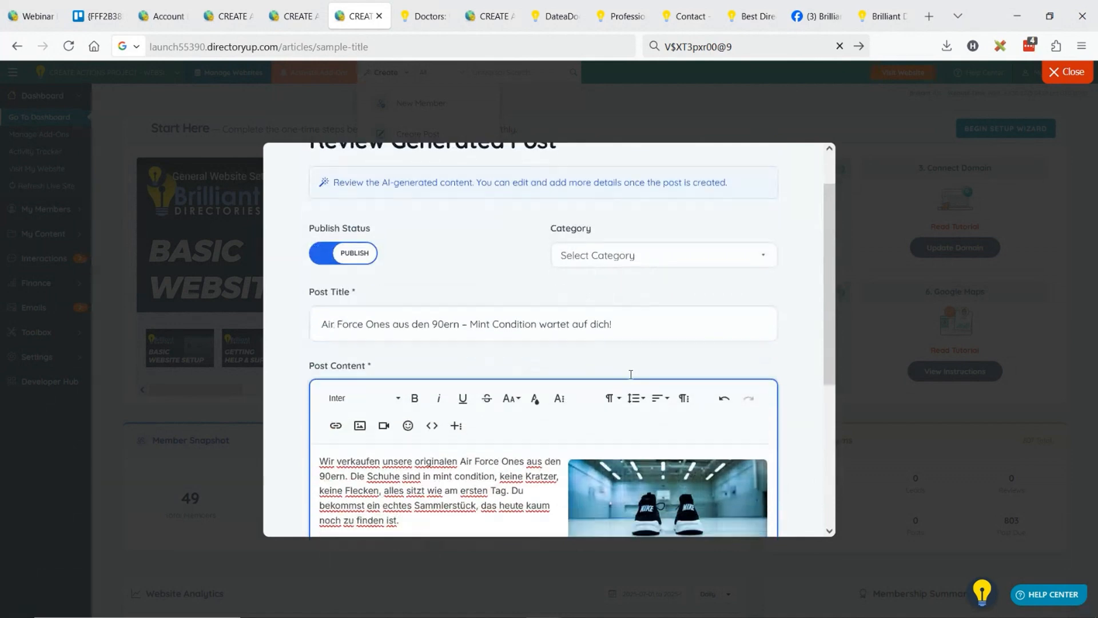
pyautogui.scroll(-7, 551, 366)
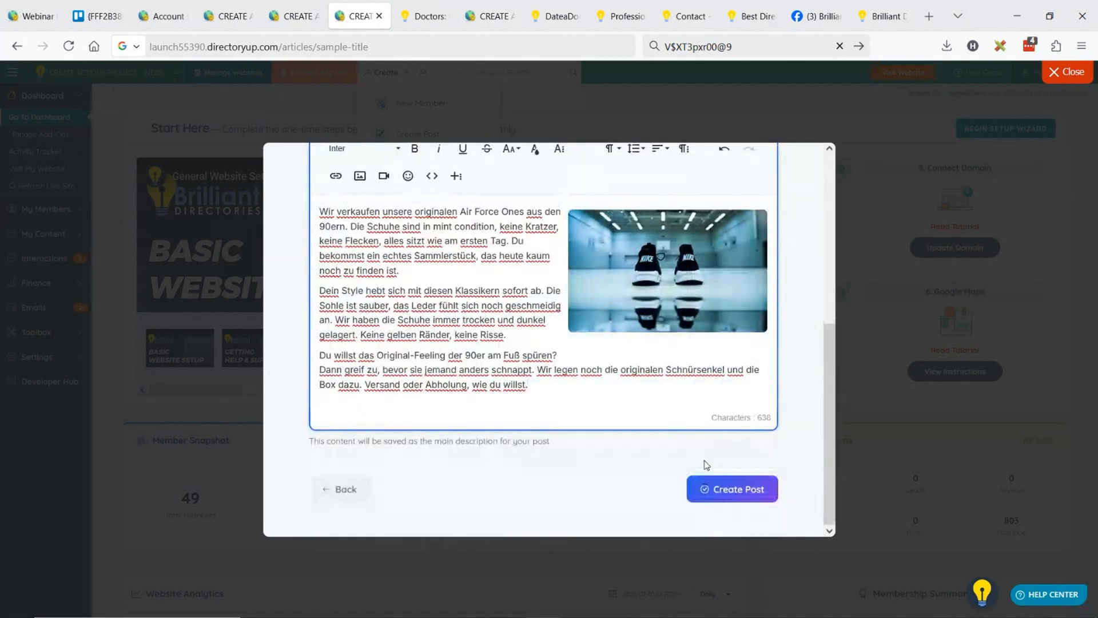
# Create the shortened Air Force Ones classified post and open its published page.
pyautogui.click(748, 483)
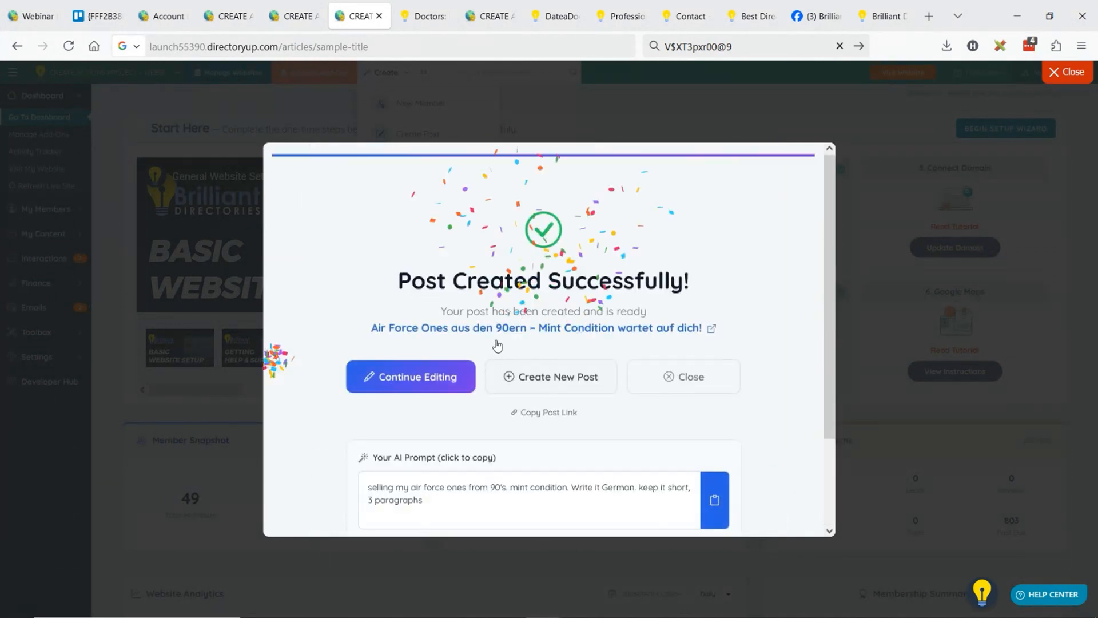
pyautogui.click(486, 329)
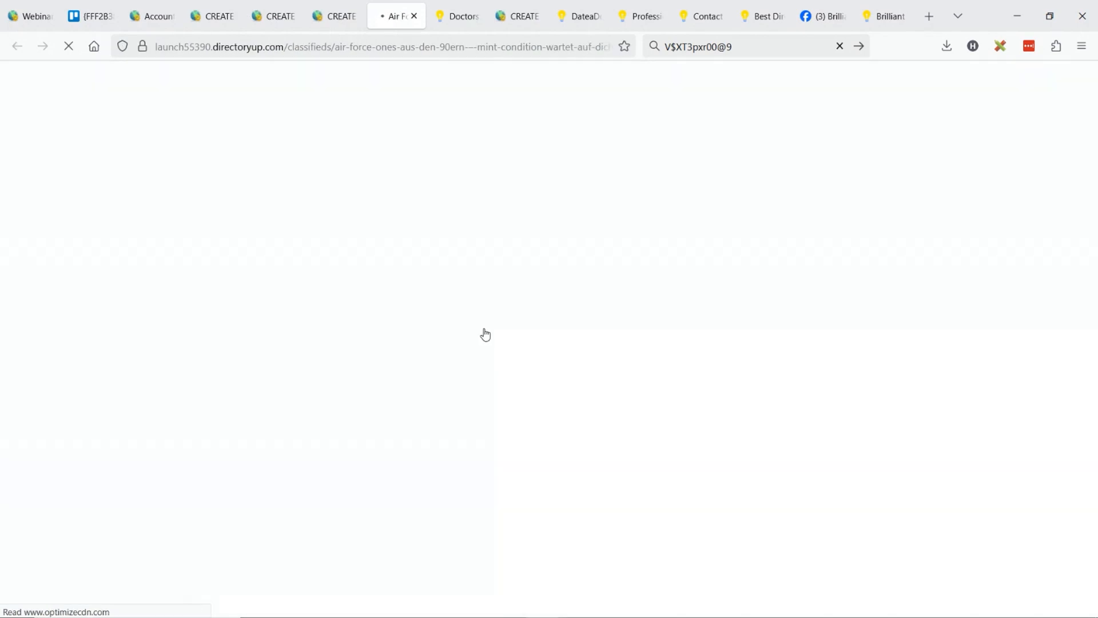